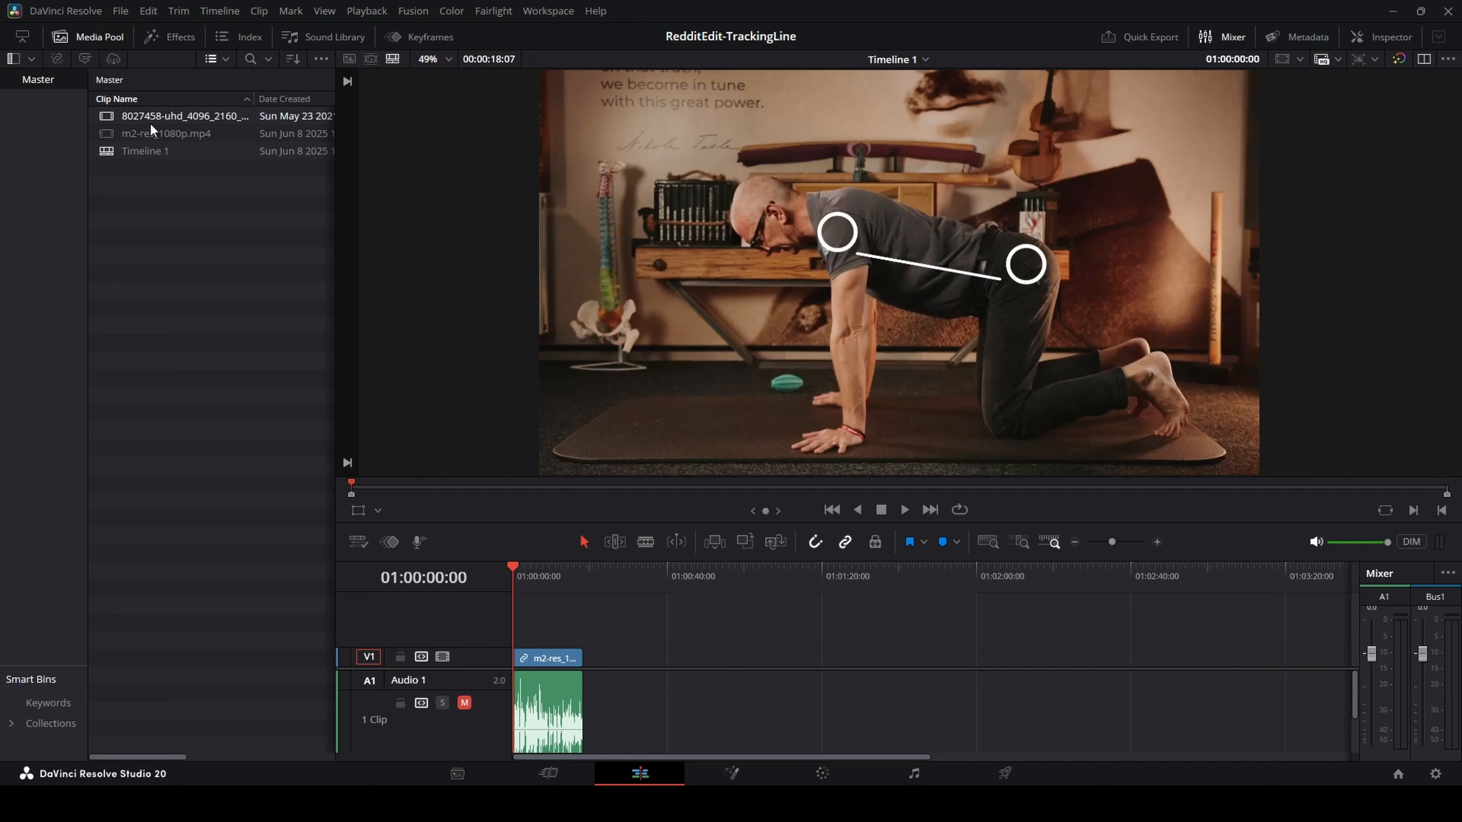
Place the 8027458-uhd_4096_2160_25fps.mp4 clip on V1 after the existing clip and open it on the Fusion page
left_click_drag(161, 116, 624, 656)
left_click(626, 579)
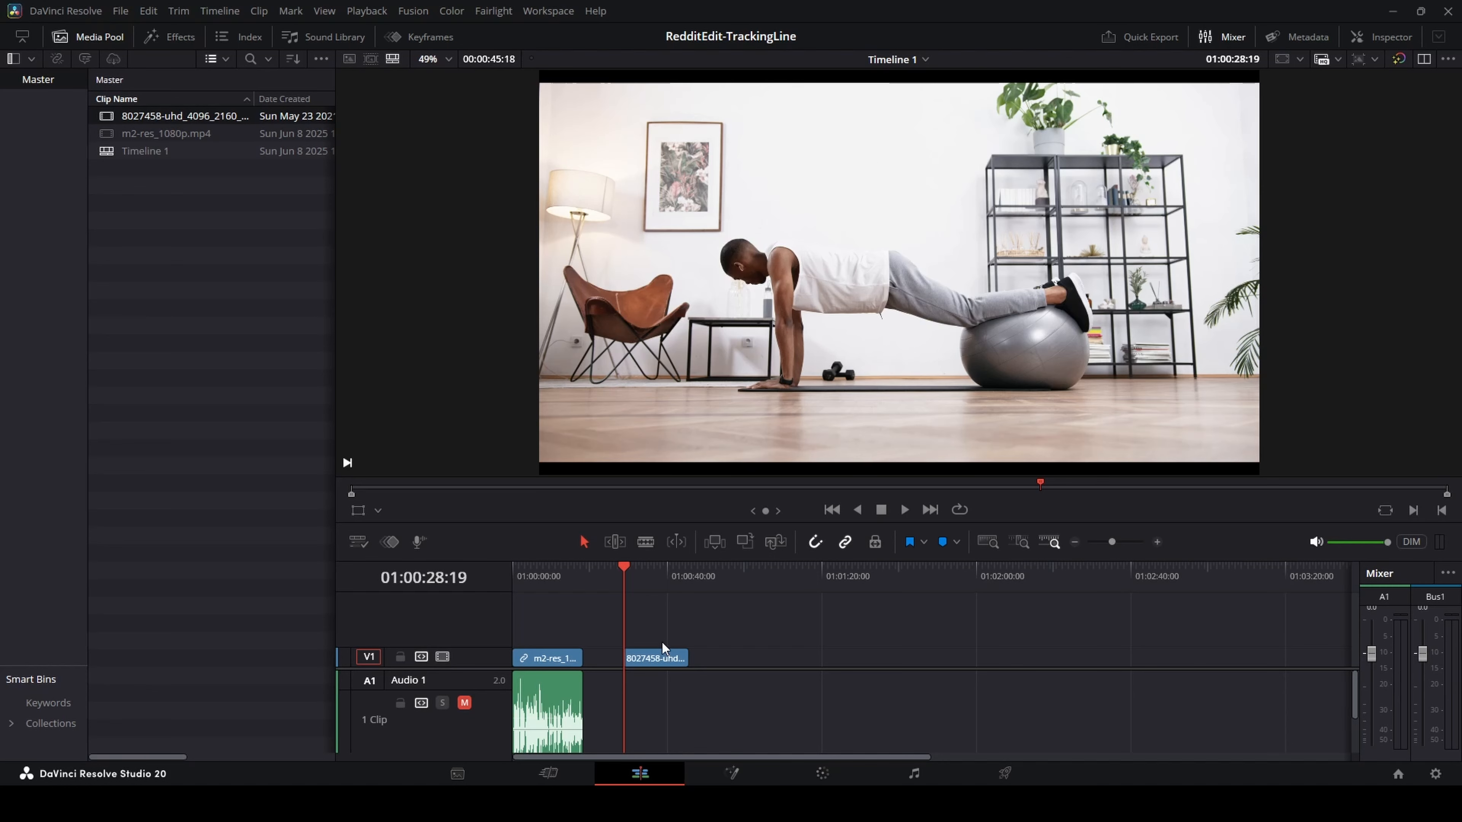
right_click(666, 661)
left_click(1046, 437)
key("shift+5")
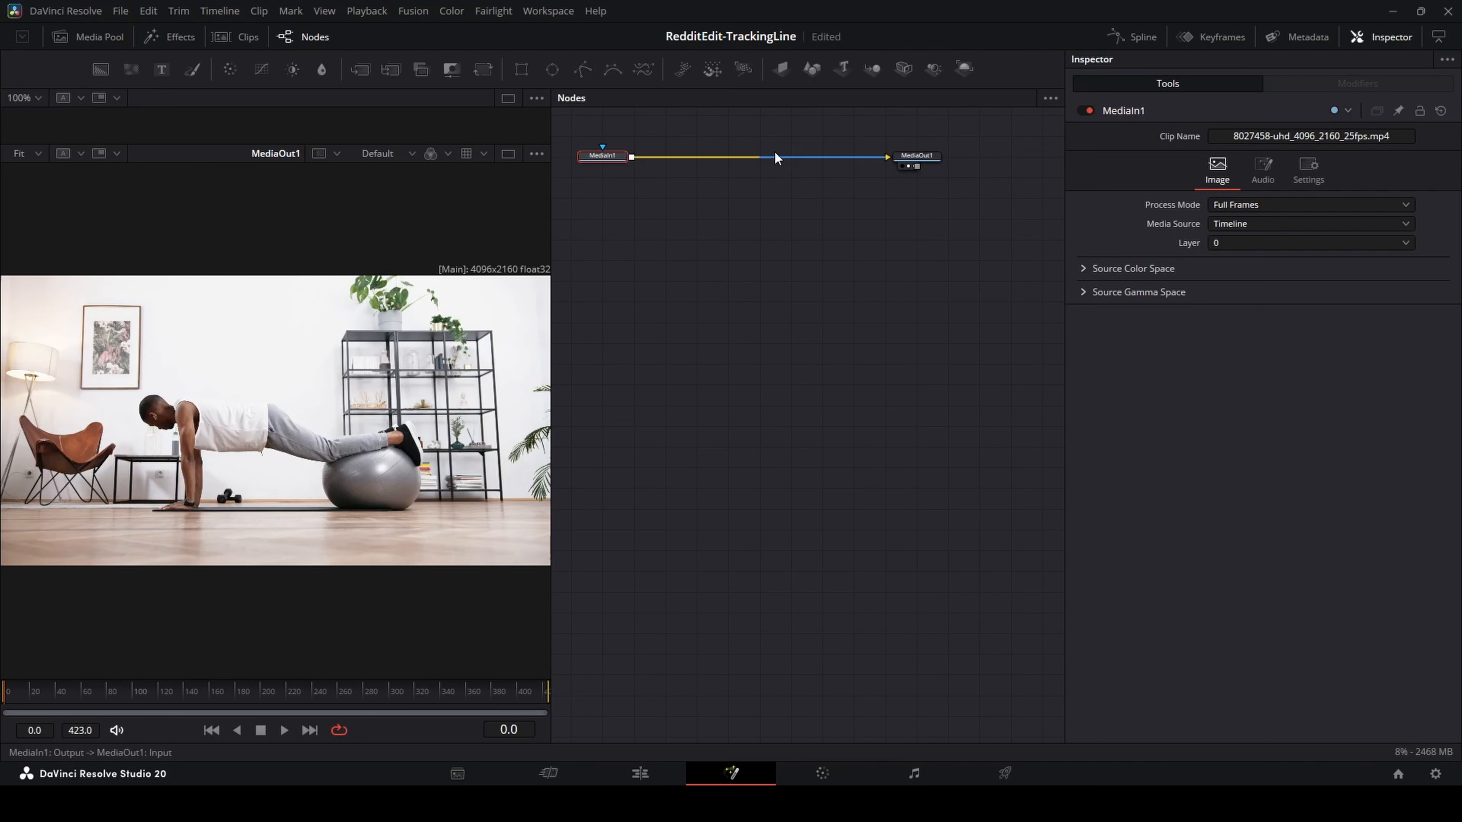
Rearrange the node graph vertically with MediaIn1 directly above MediaOut1
left_click_drag(943, 207, 939, 497)
left_click_drag(619, 206, 924, 177)
left_click(924, 176)
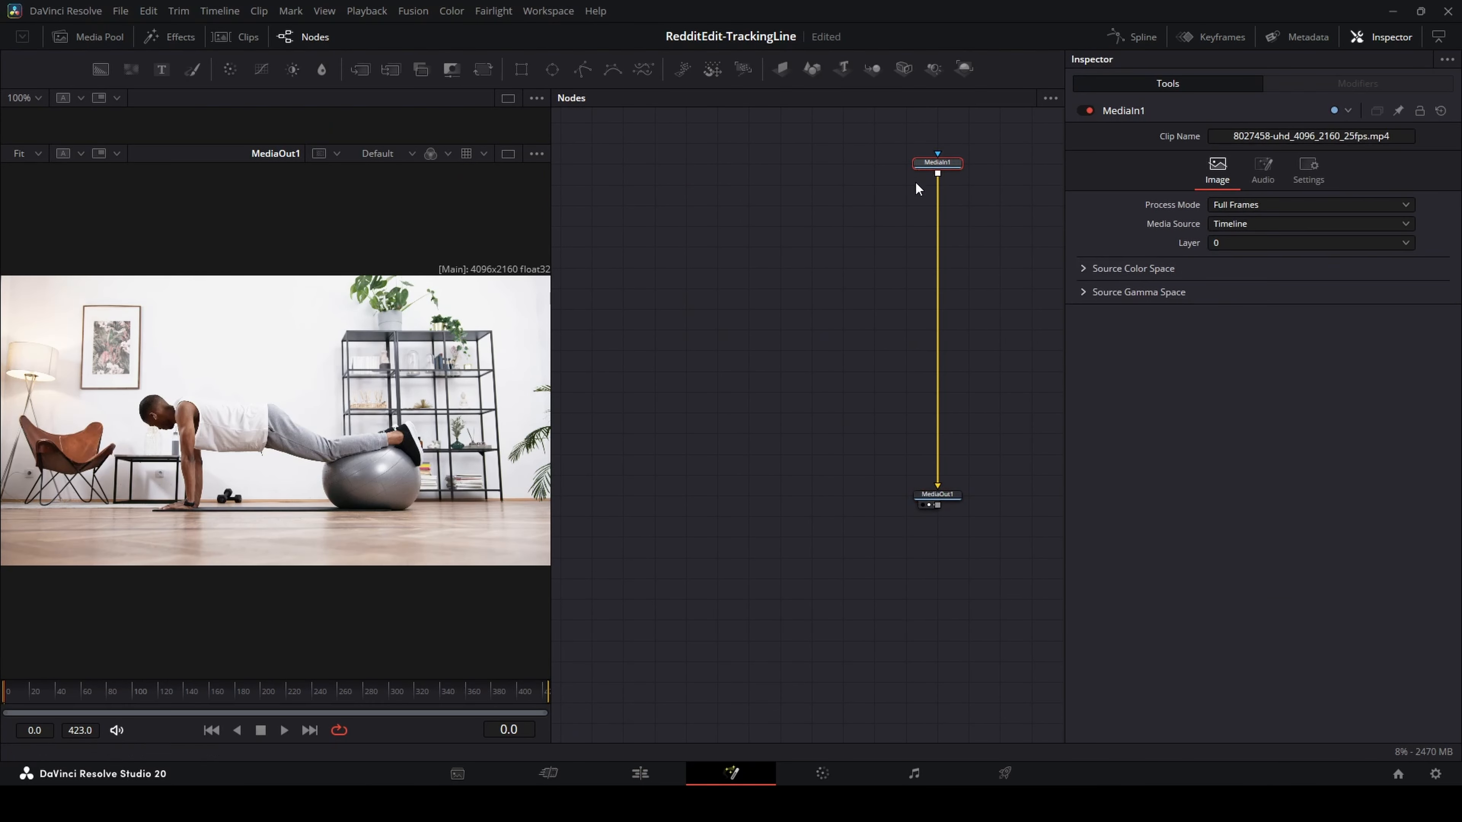
Add a solid red Background node beside the main flow and an Ellipse mask node next to it
left_click_drag(101, 70, 761, 276)
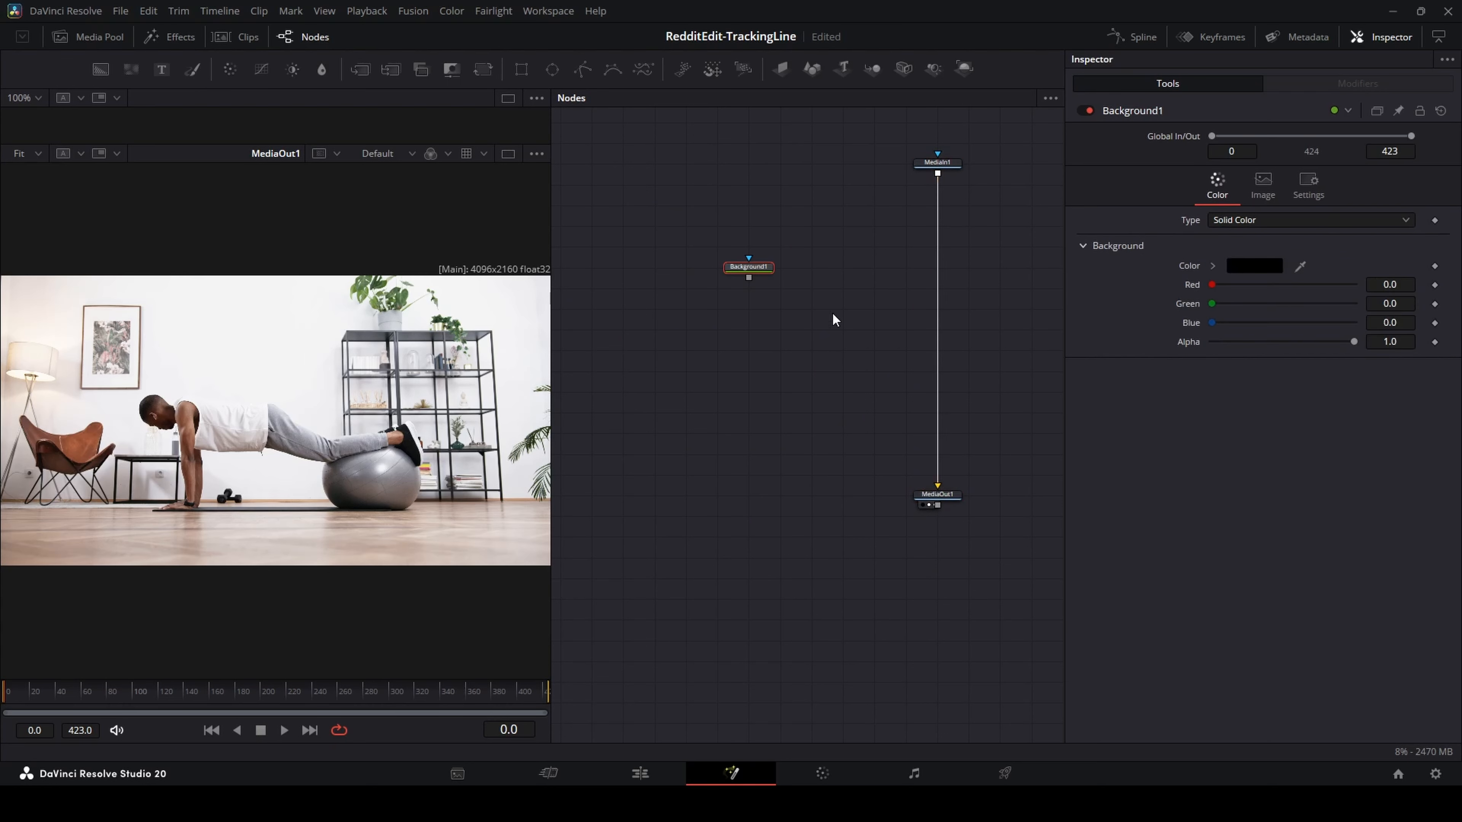
left_click_drag(1212, 288, 1355, 288)
left_click_drag(149, 69, 621, 275)
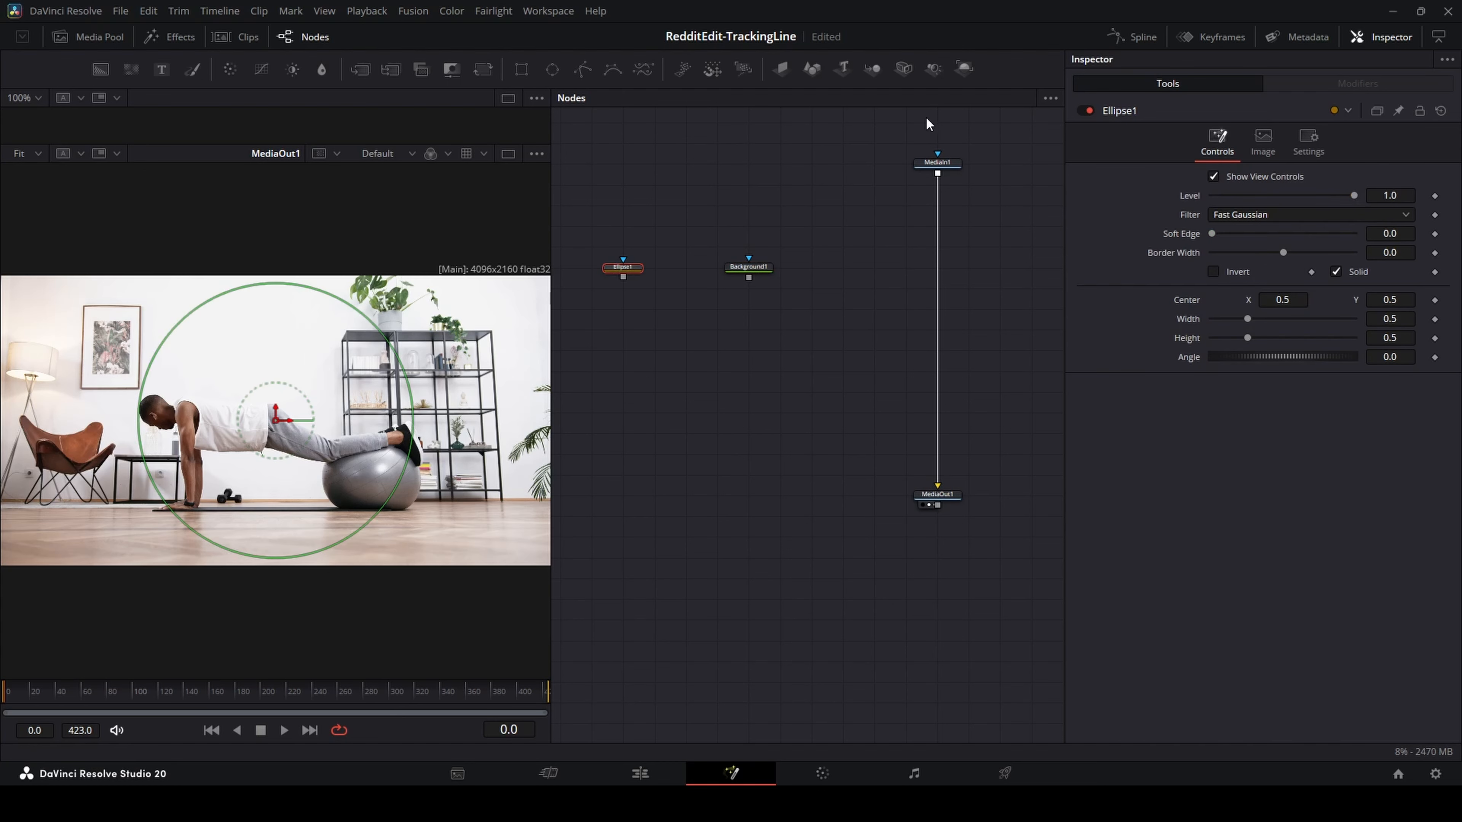
Insert a Tracker node between MediaIn1 and MediaOut1, level with the Background node
left_click(932, 165)
key("shift+space")
type("tyrtac")
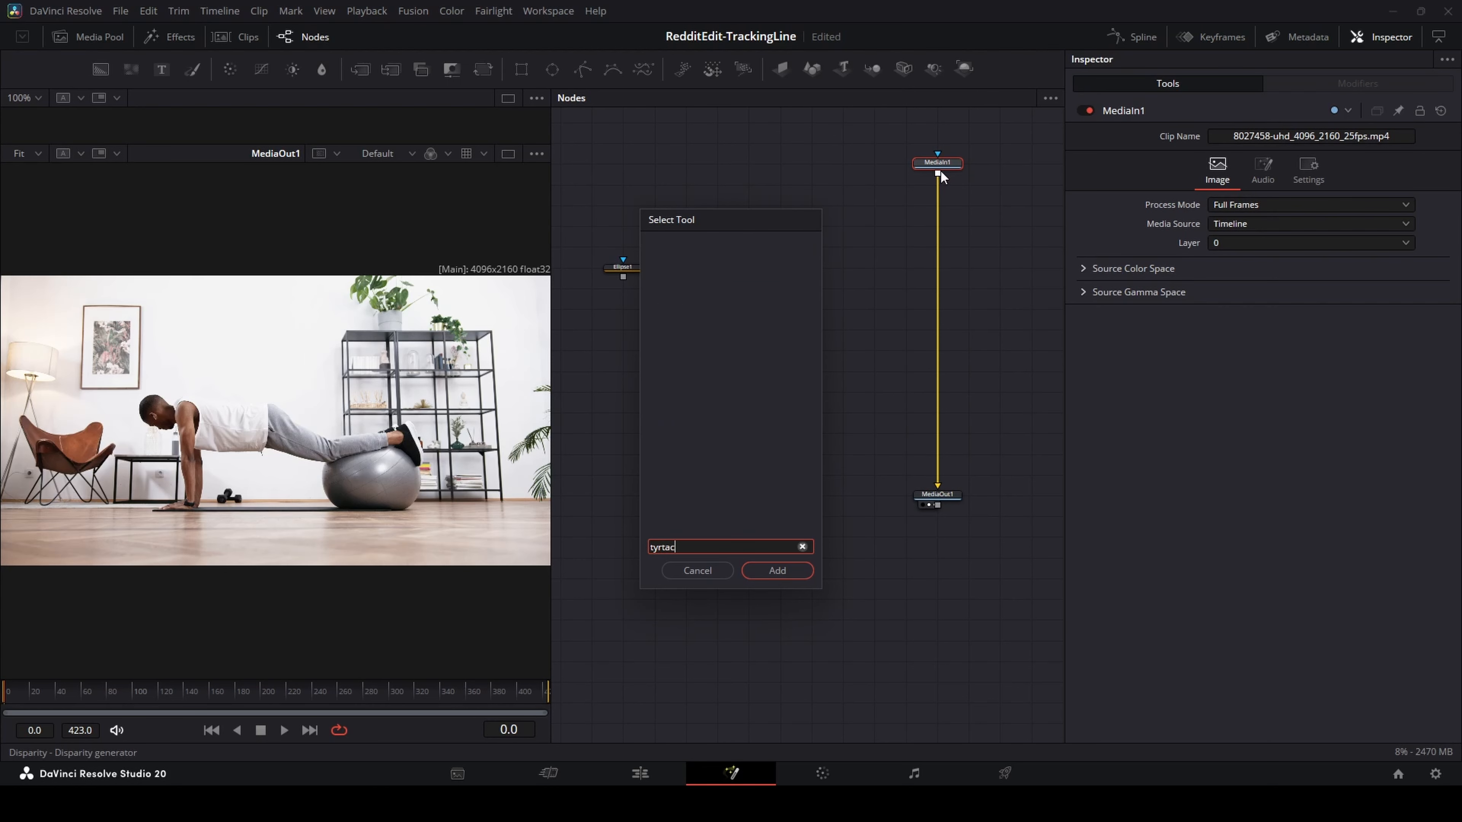
key("BackSpace")
key("BackSpace")
key("BackSpace")
key("BackSpace")
key("BackSpace")
type("rac")
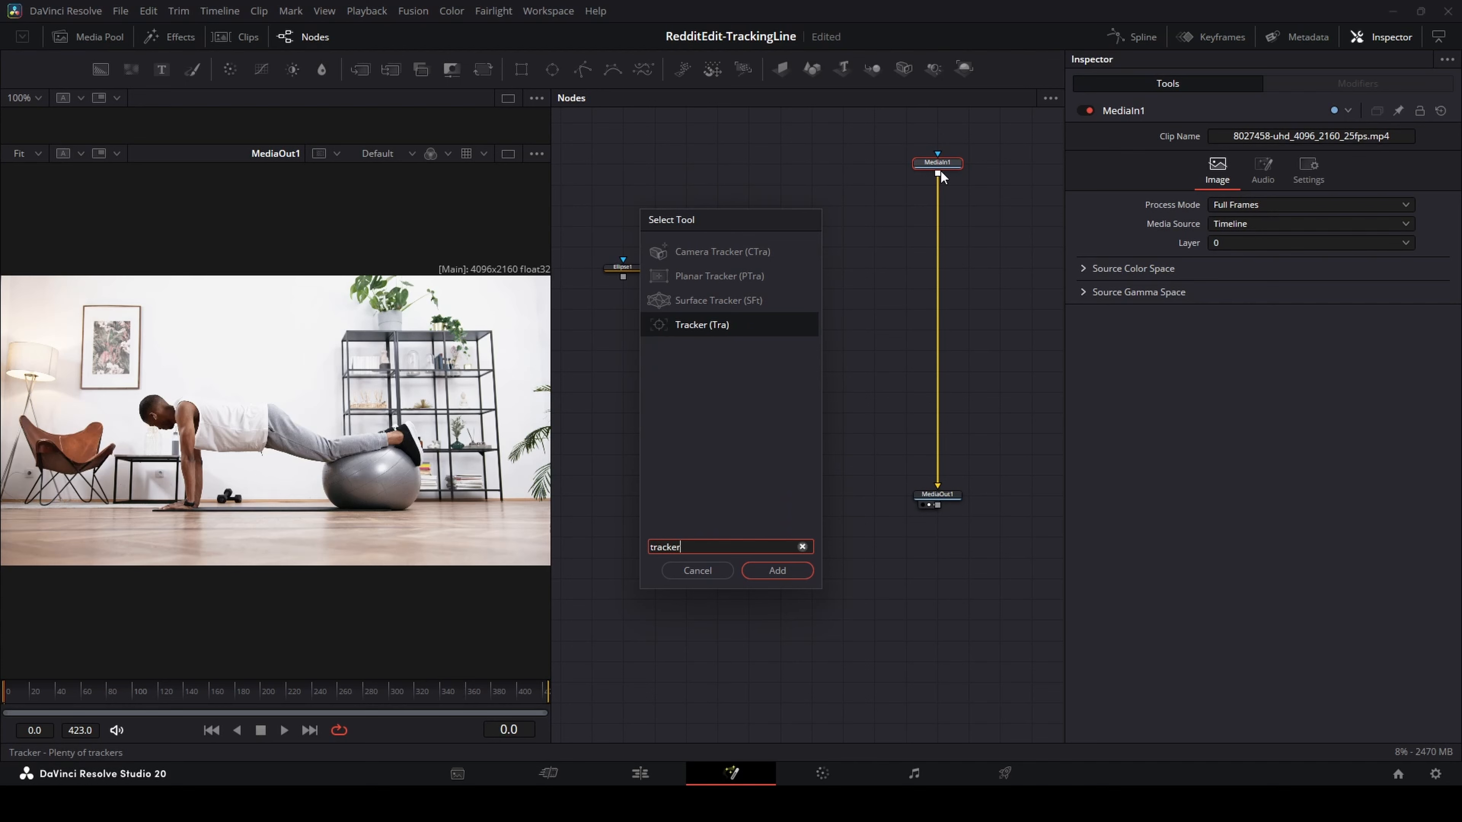
key("Return")
left_click_drag(931, 187, 931, 270)
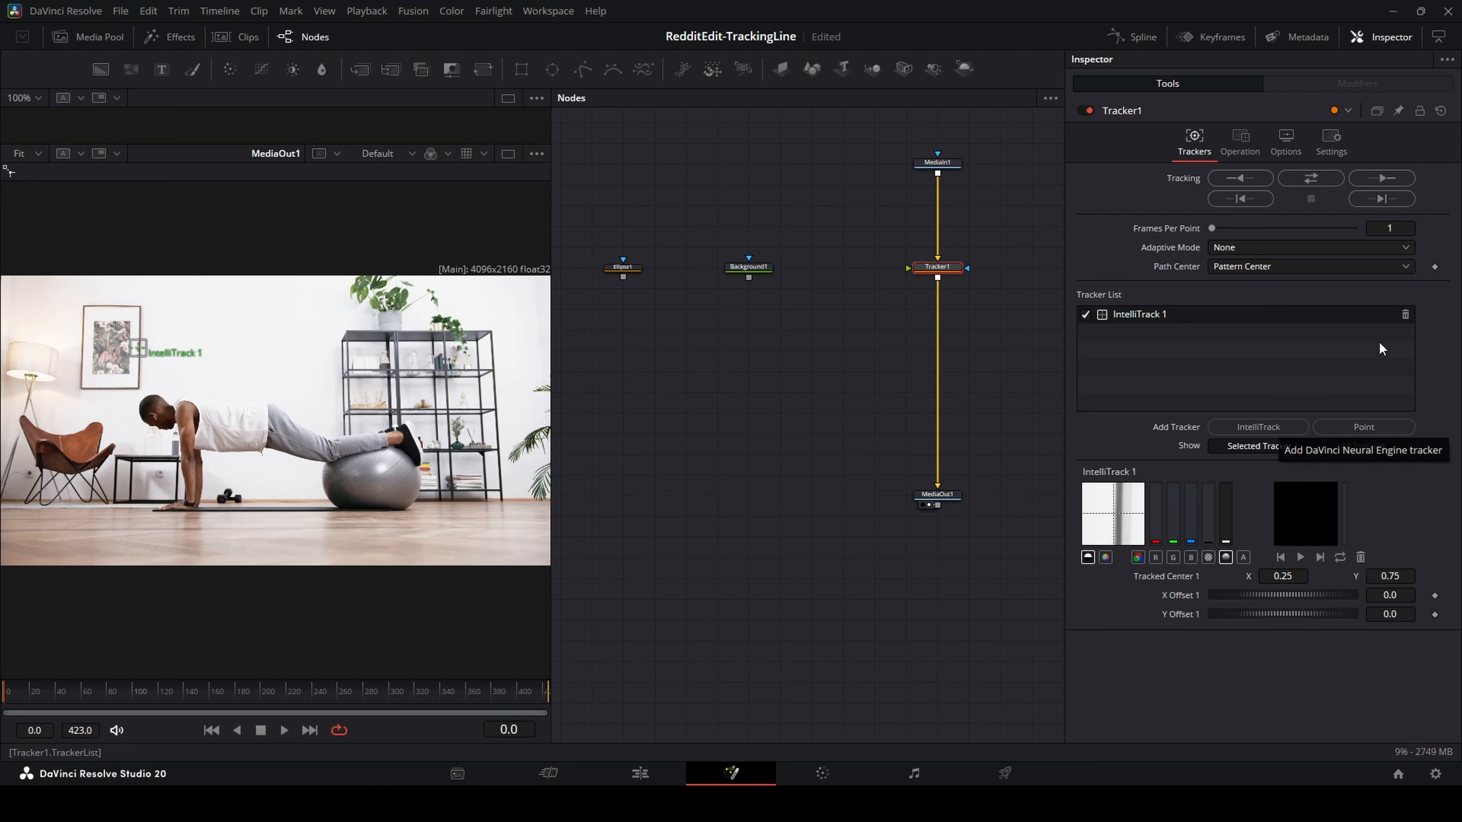
Replace the default IntelliTrack tracker with a Point tracker and place it over the man's shoulder
left_click(1332, 427)
left_click(1404, 314)
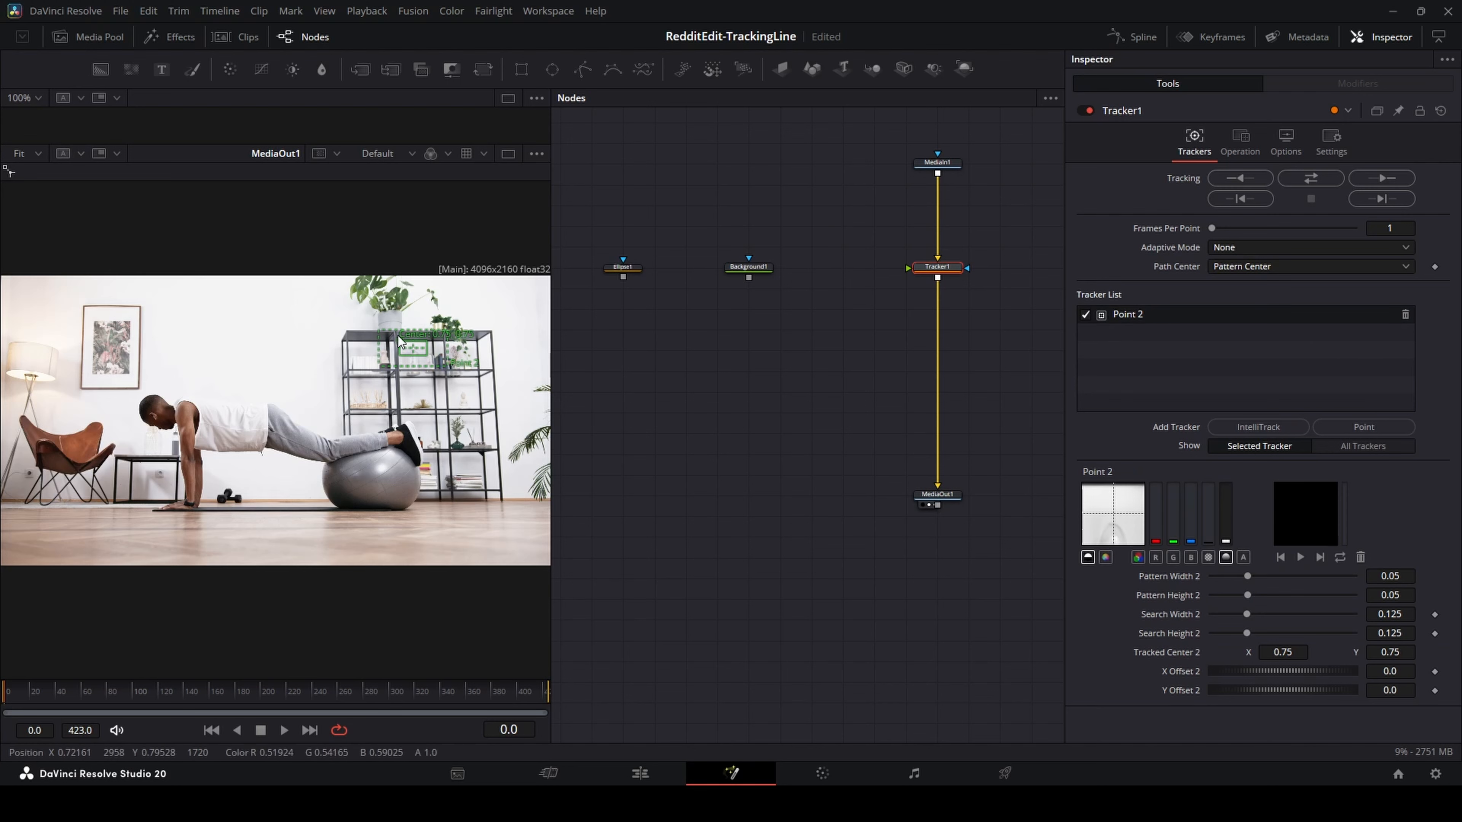
left_click_drag(400, 343, 182, 404)
scroll(190, 411, "up", 3)
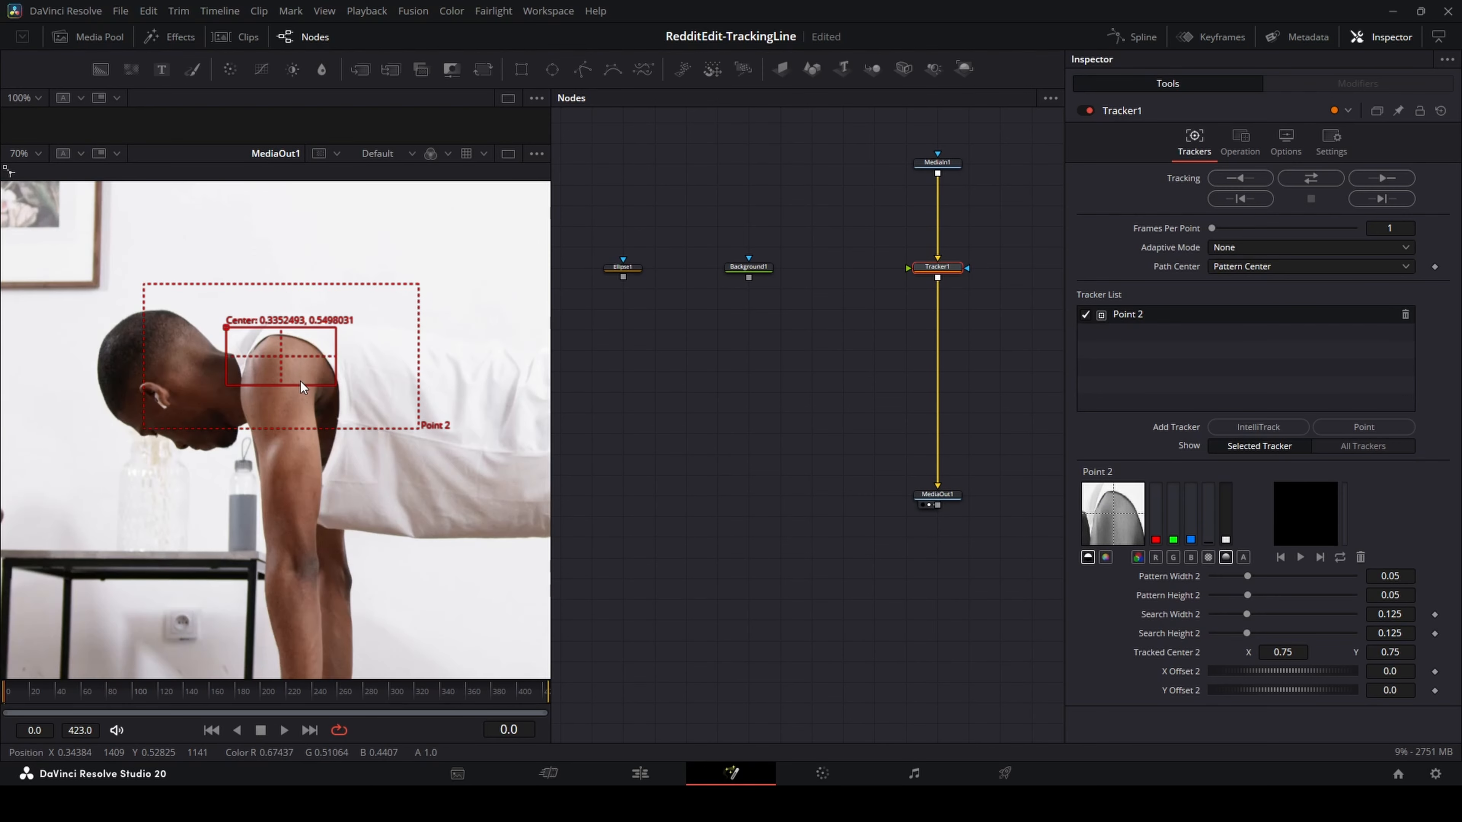
Fit the point tracker around the shoulder with a pattern height of about 0.088 and a search width of about 0.080
left_click_drag(297, 386, 291, 405)
left_click_drag(235, 308, 227, 326)
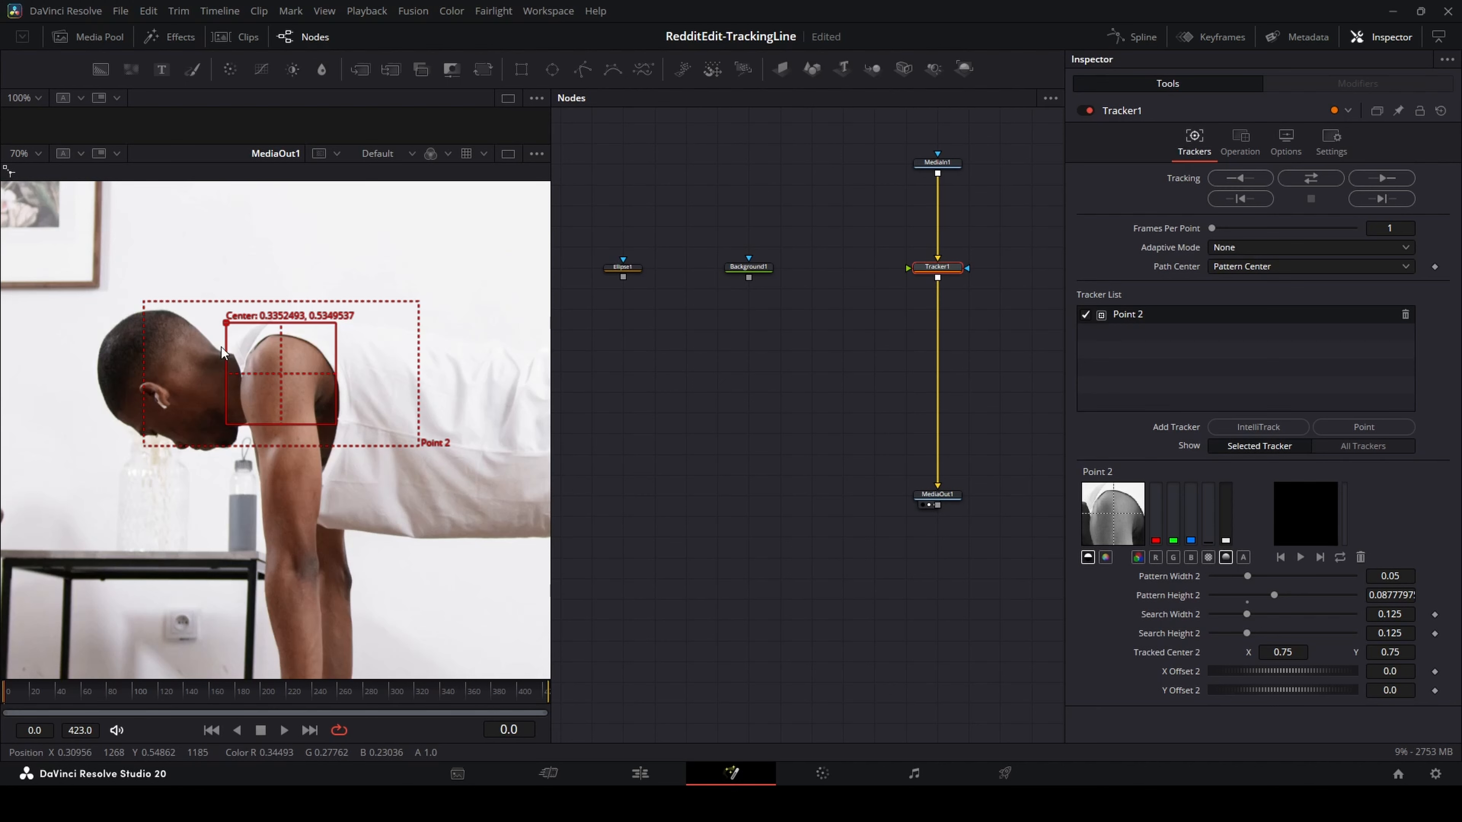
left_click_drag(416, 370, 370, 375)
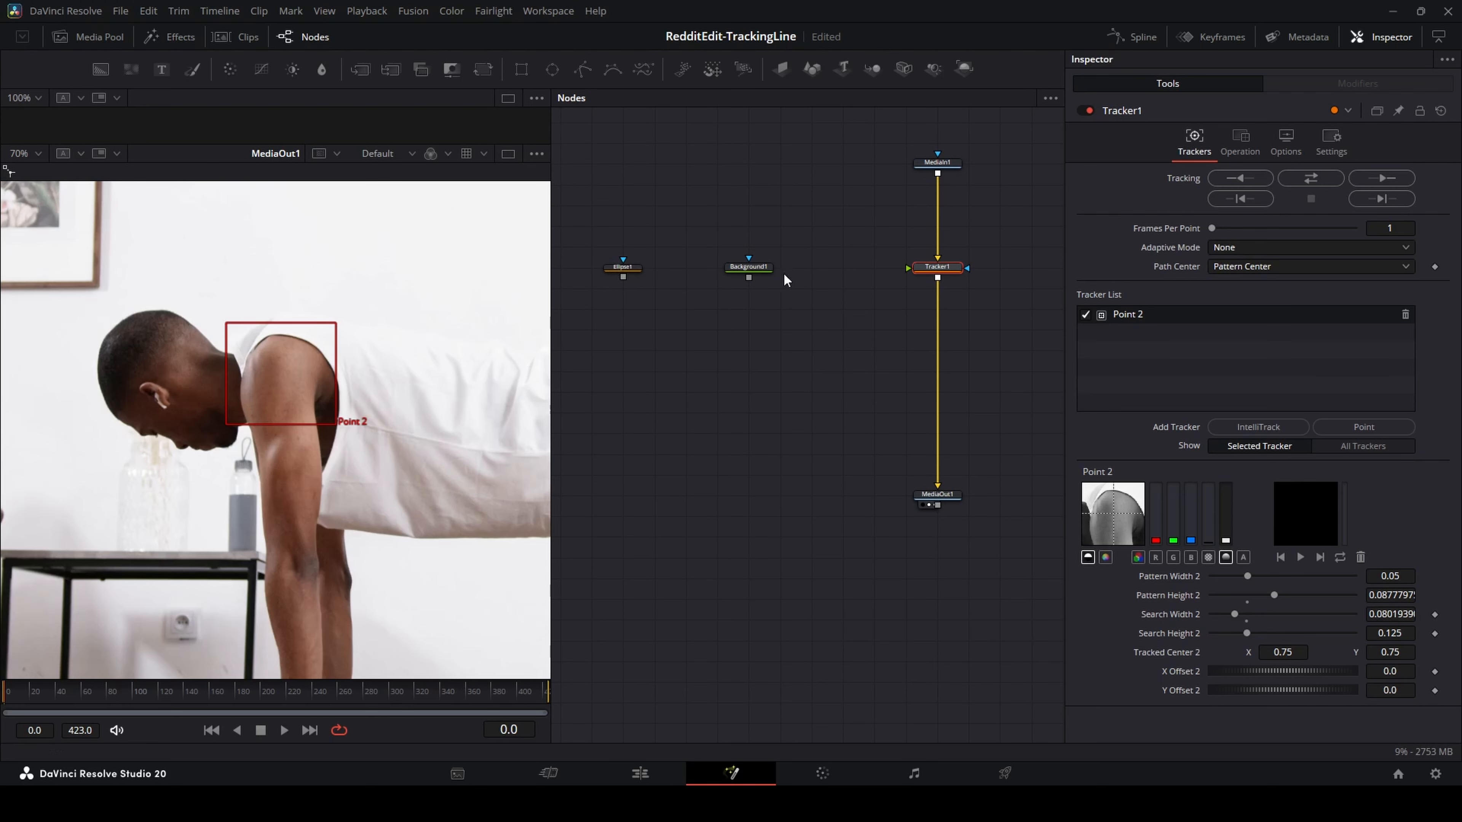
Try to track the shoulder point with Adaptive Mode set to None and stop the tracking partway
left_click(1310, 178)
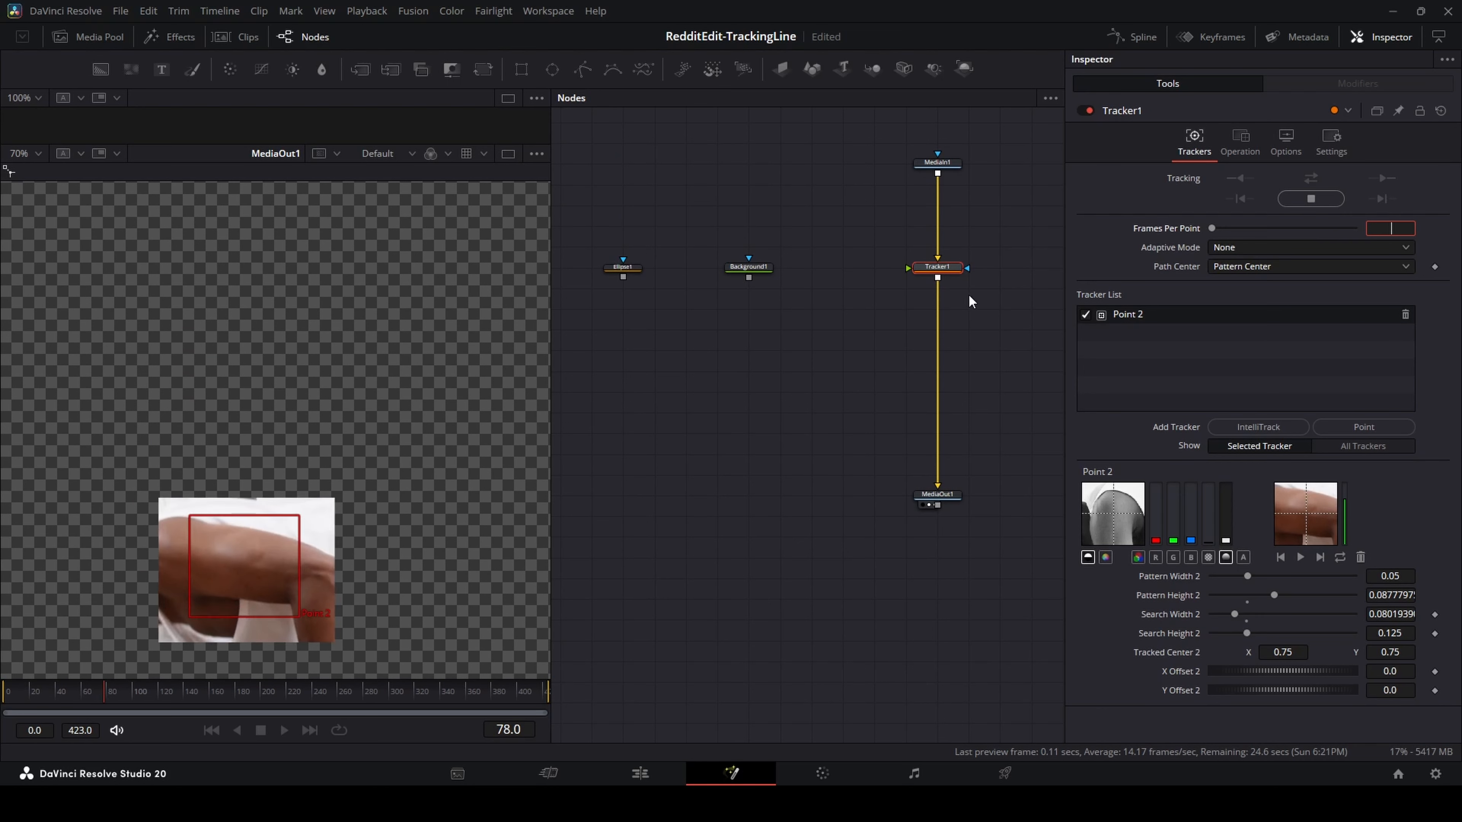
left_click(1305, 196)
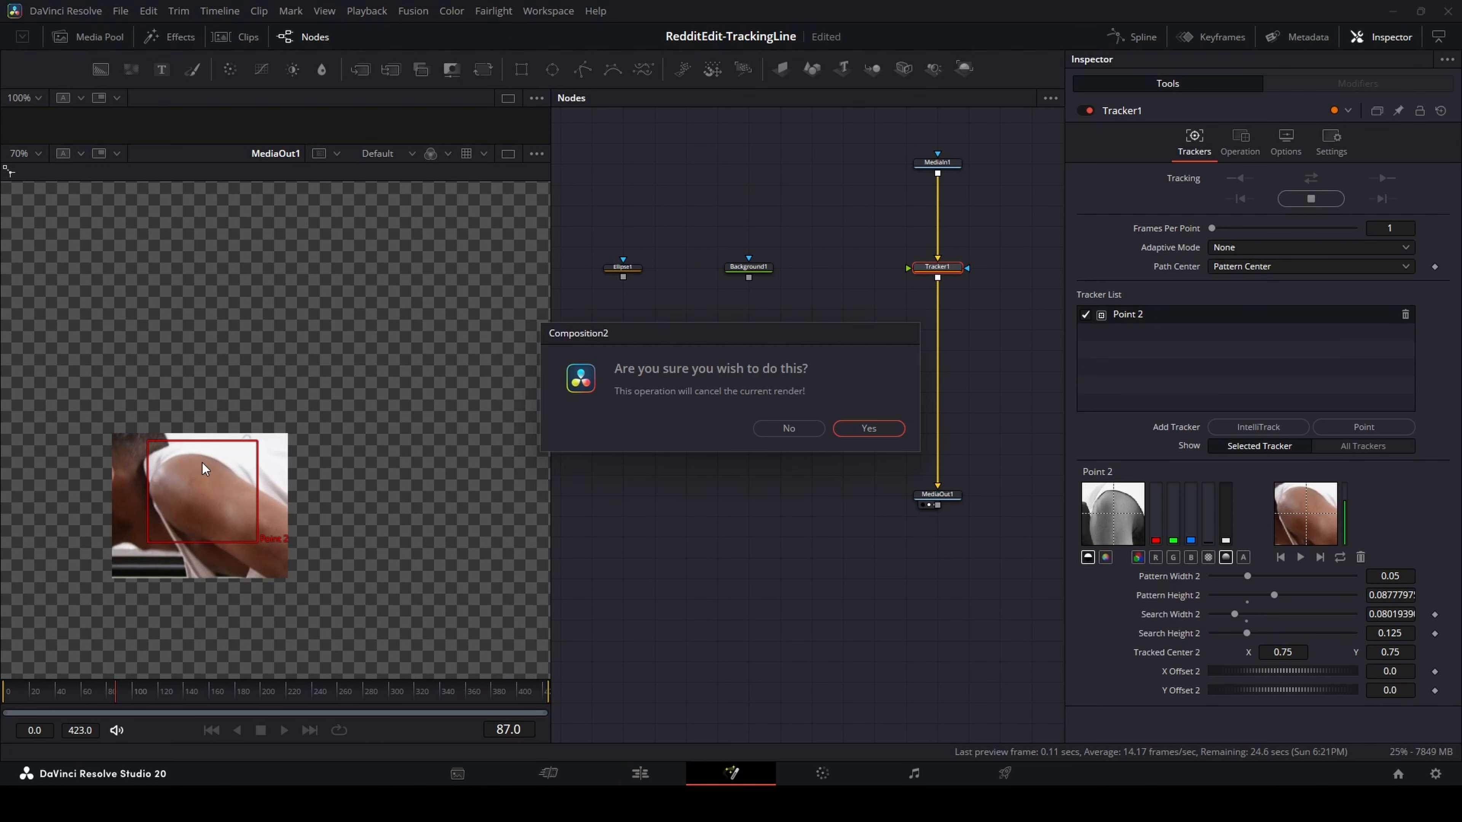
left_click(770, 433)
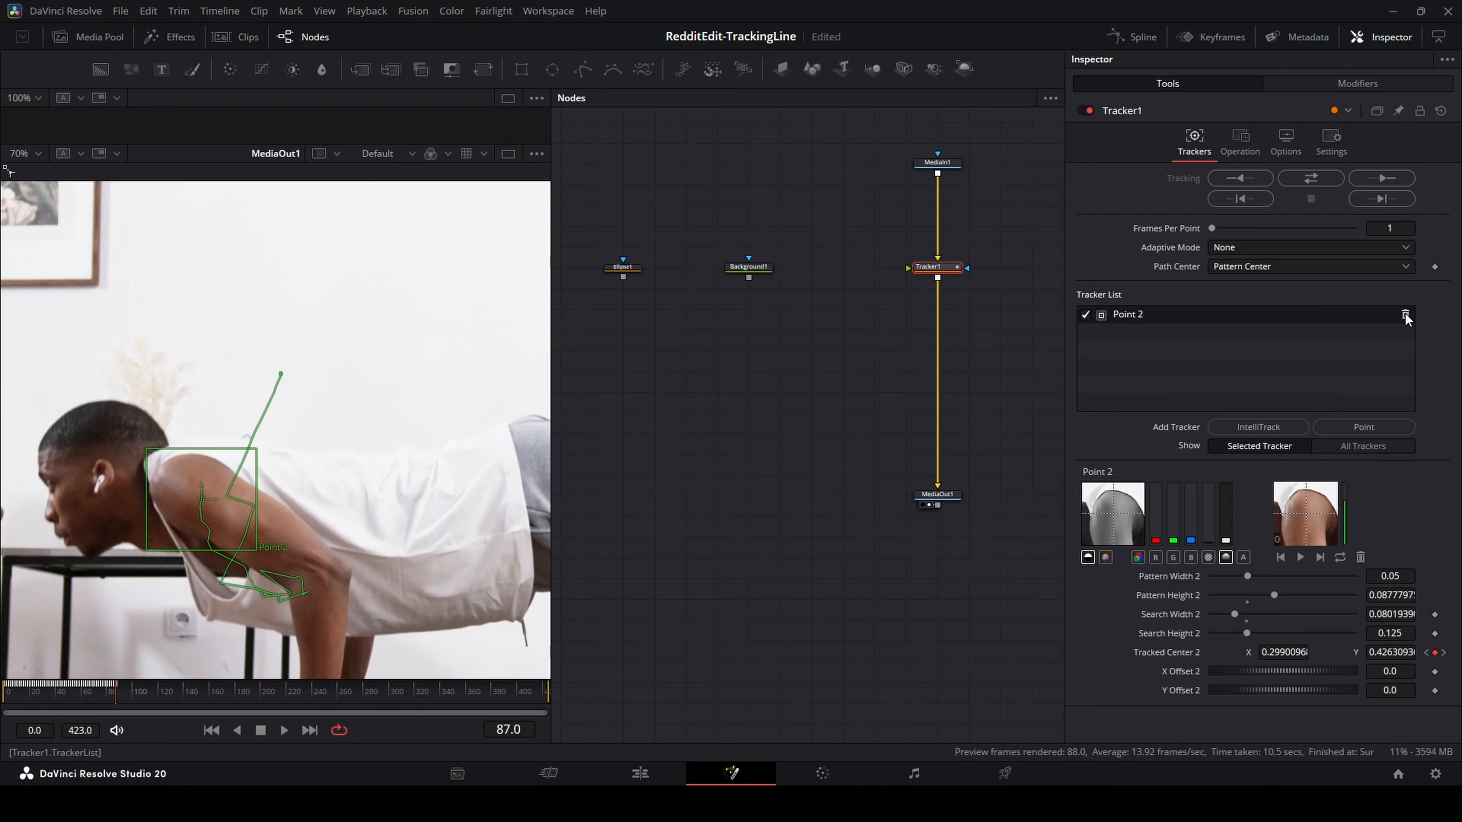
Delete the Tracked Center keyframes left by the partial shoulder track
mouse_move(202, 696)
left_mouse_down()
mouse_move(103, 692)
mouse_move(215, 687)
left_mouse_up()
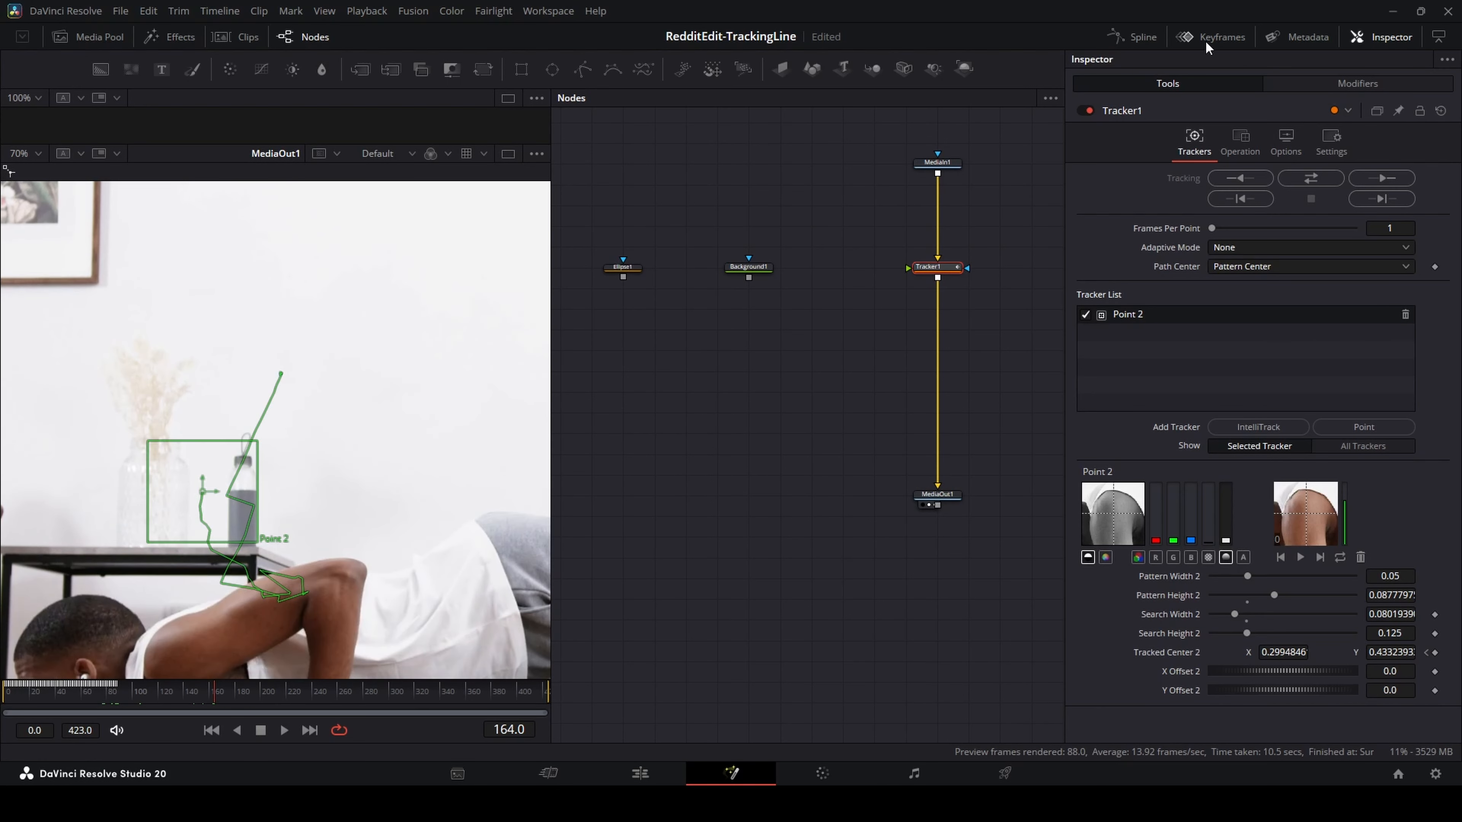
left_click(1215, 37)
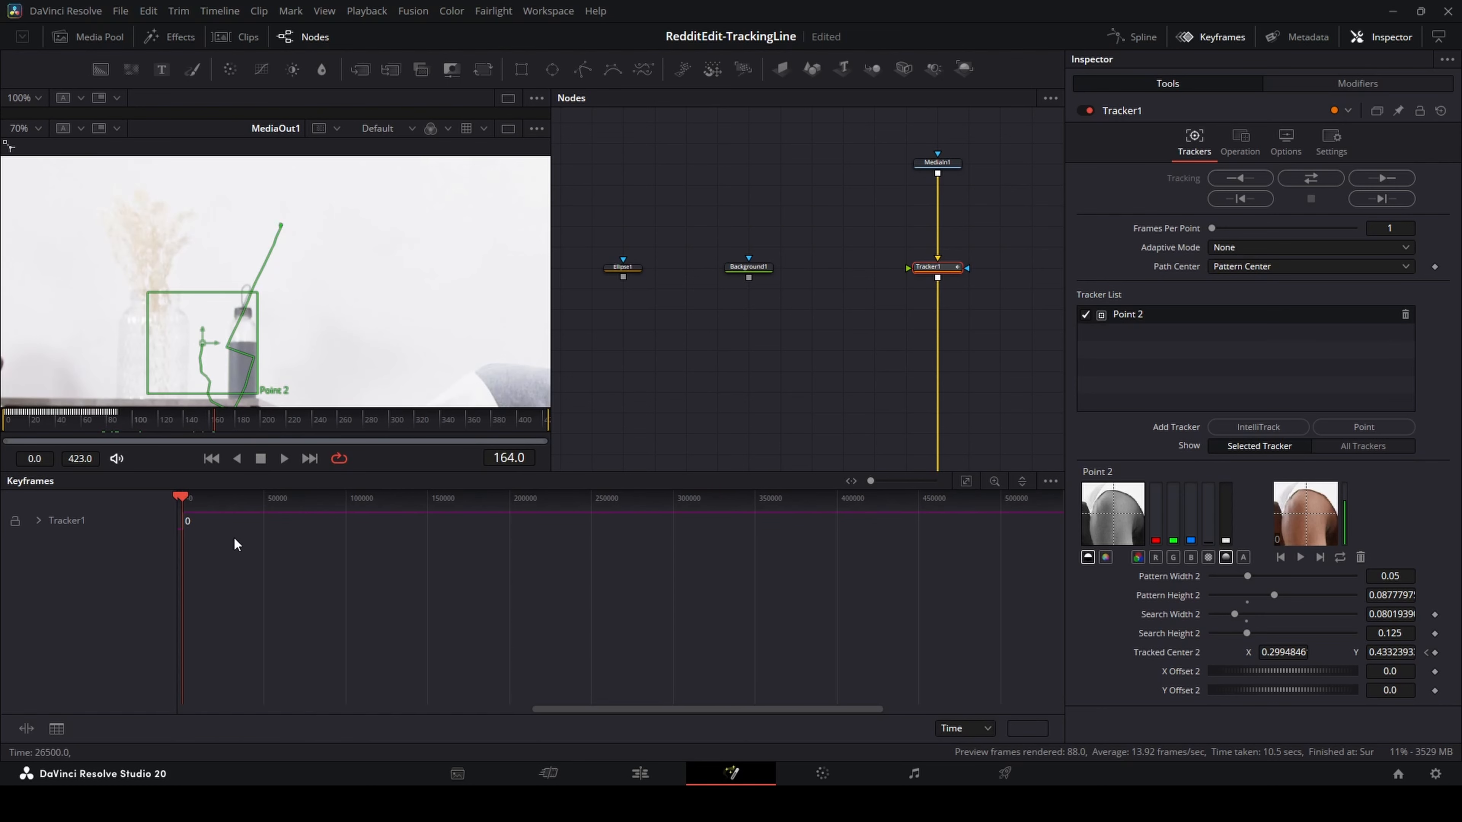
left_click(38, 520)
left_click(74, 540)
left_click_drag(356, 568, 574, 578)
right_click(574, 578)
mouse_move(608, 588)
left_click(883, 584)
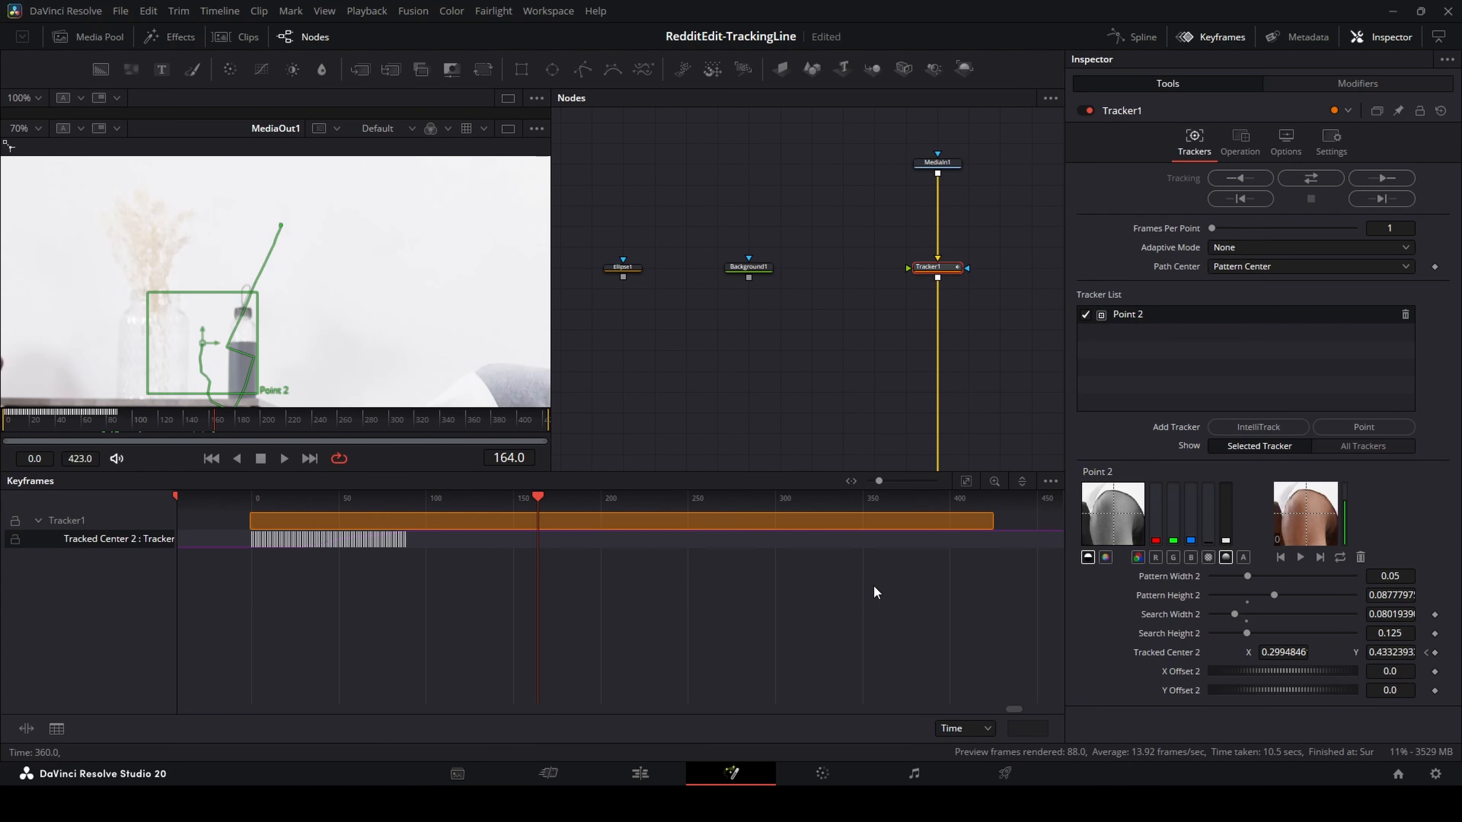
left_click_drag(323, 528, 232, 505)
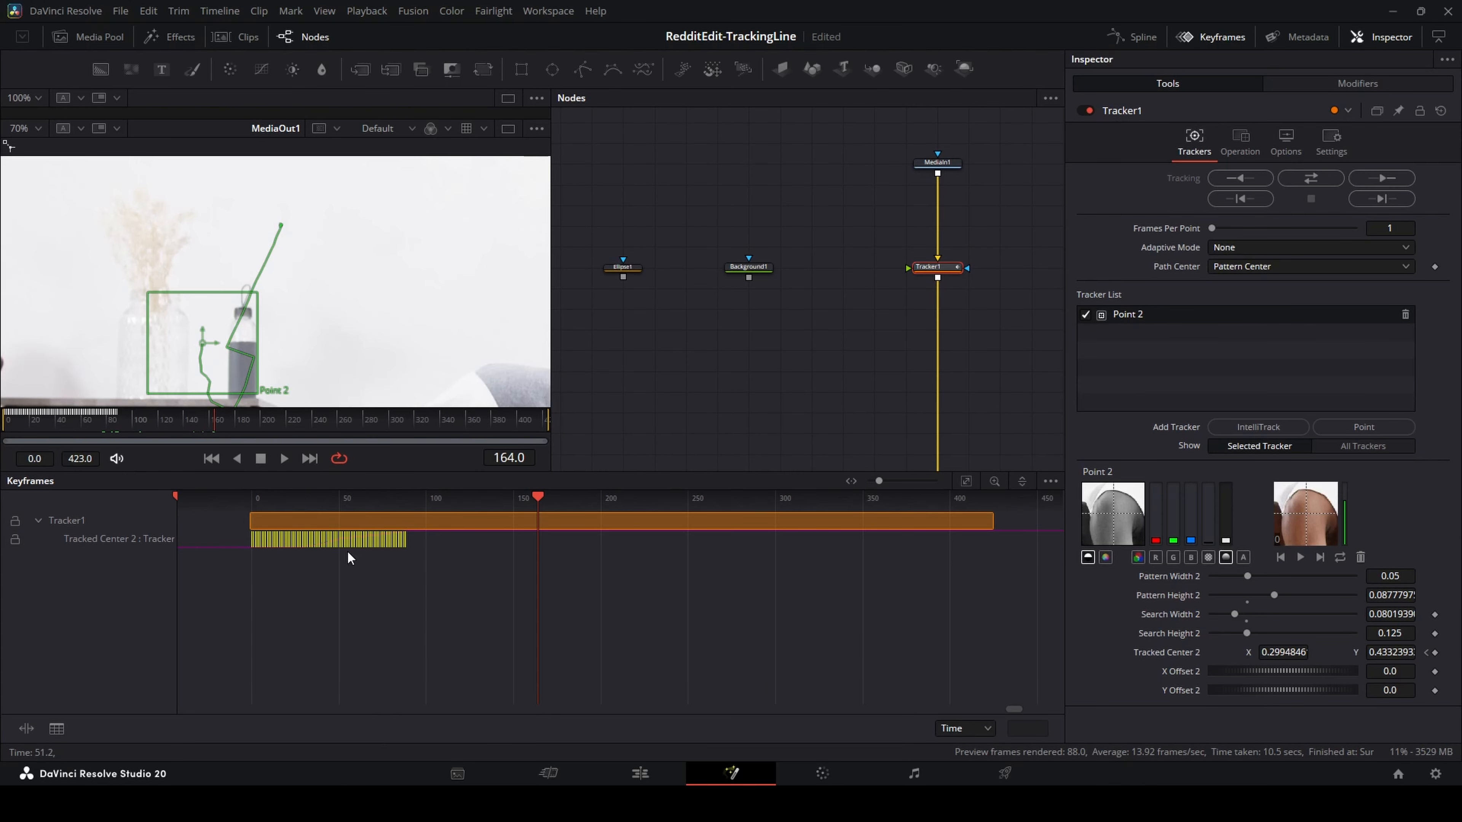
key("Delete")
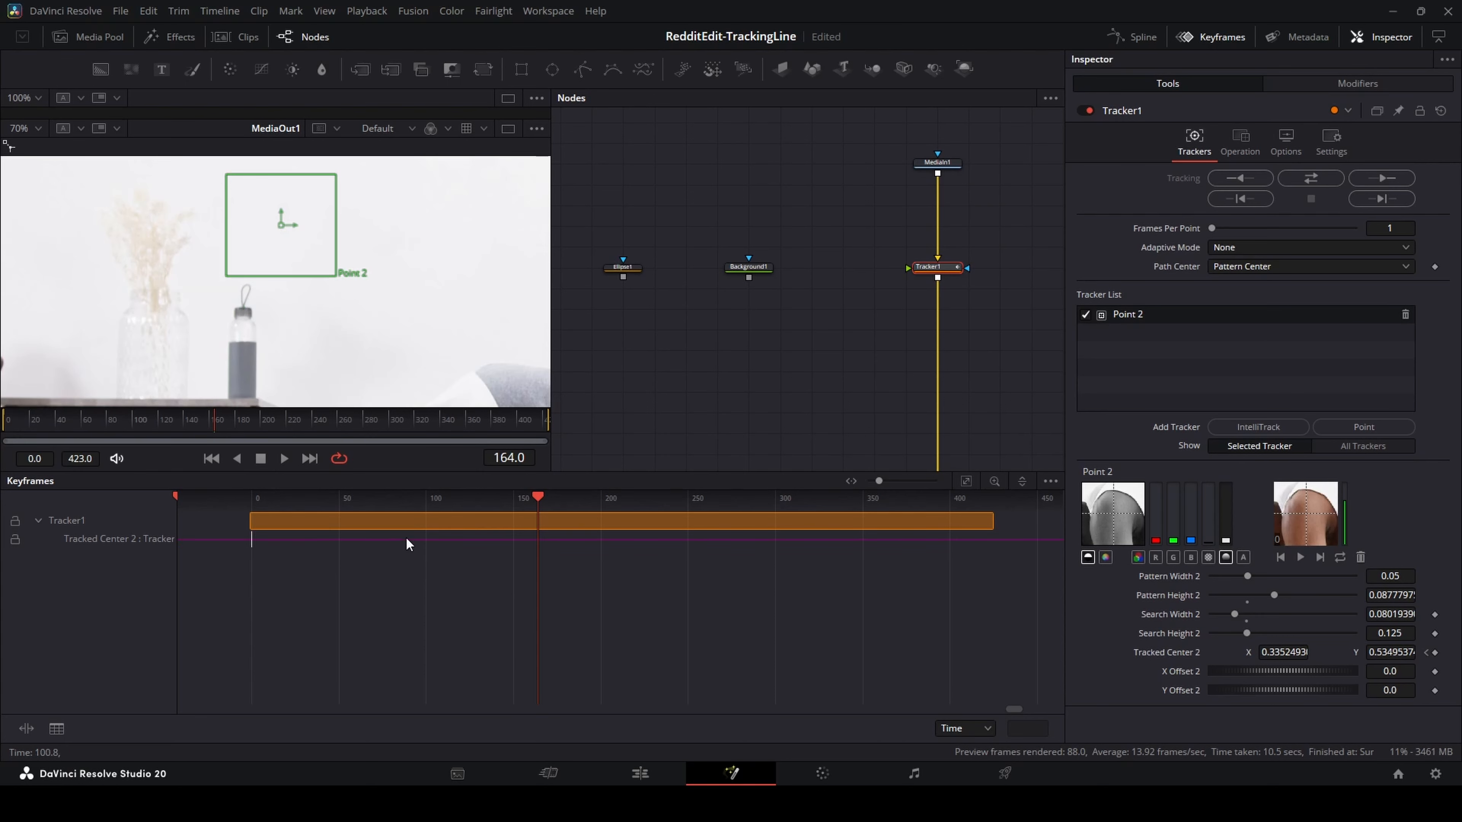
left_click(1188, 44)
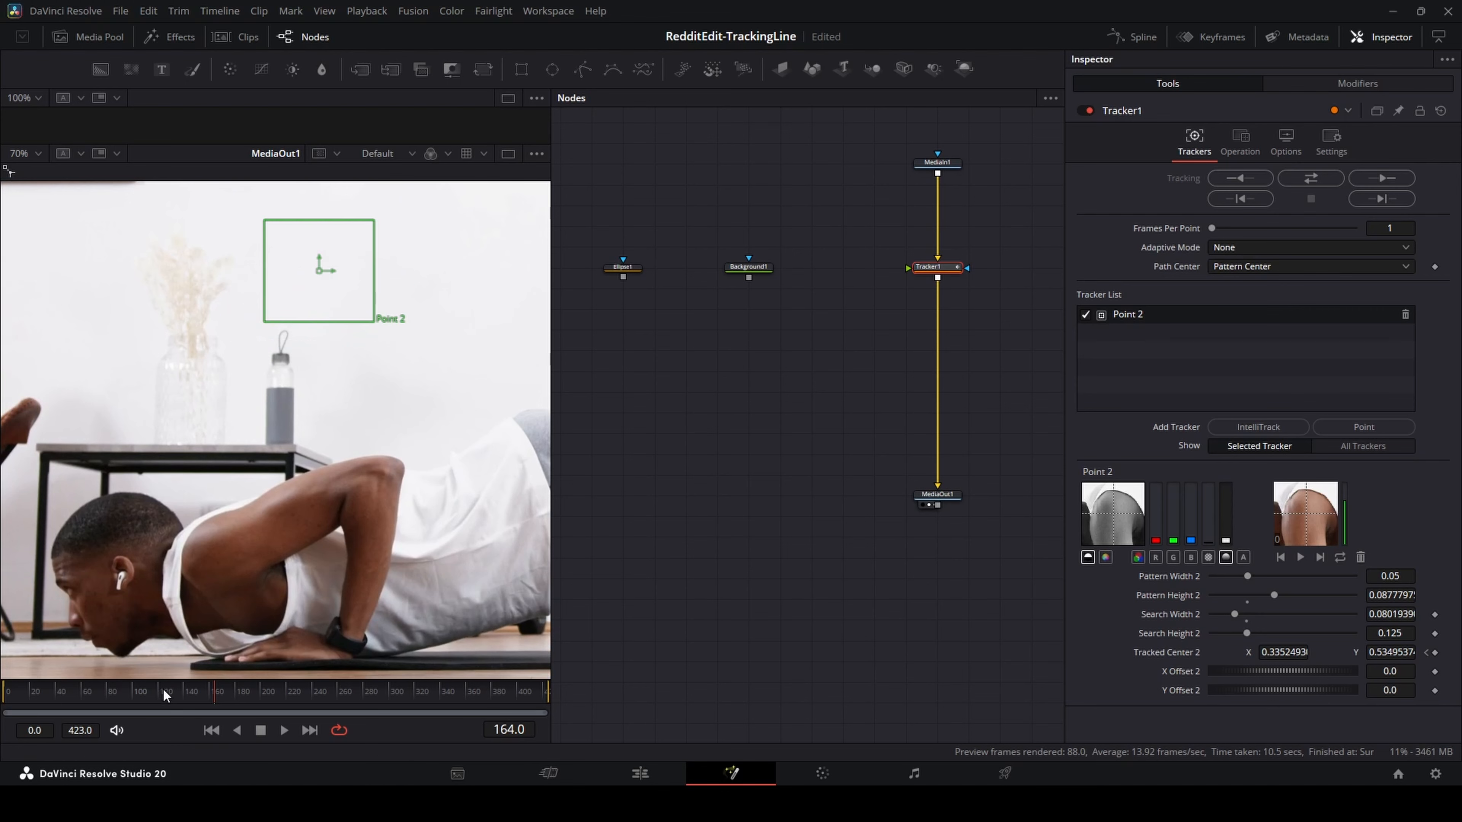
Set Adaptive Mode to Every Frame and track the shoulder point through the whole clip from frame 0
left_click_drag(162, 690, 3, 691)
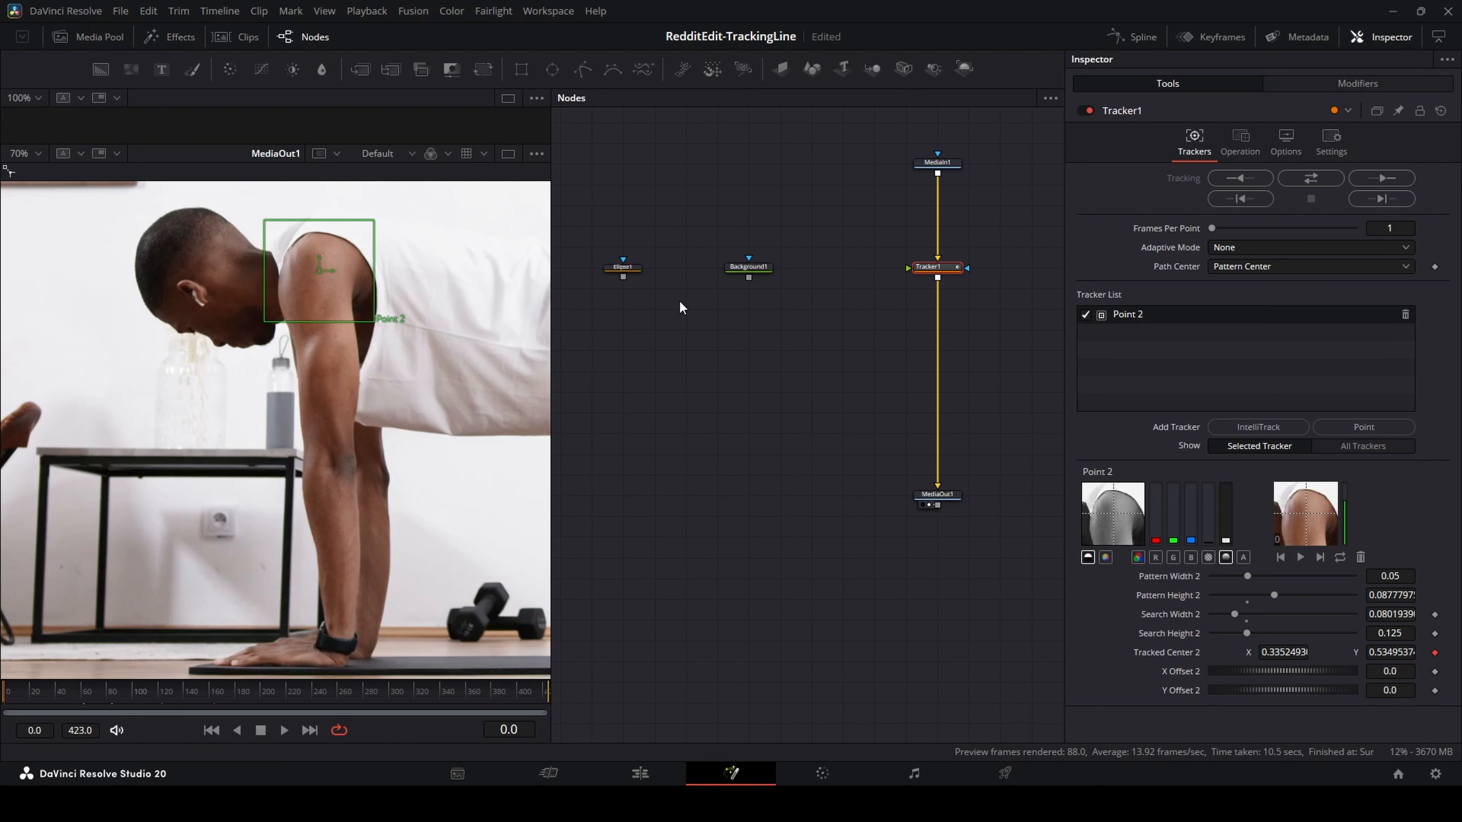
left_click(1244, 249)
left_click(1252, 288)
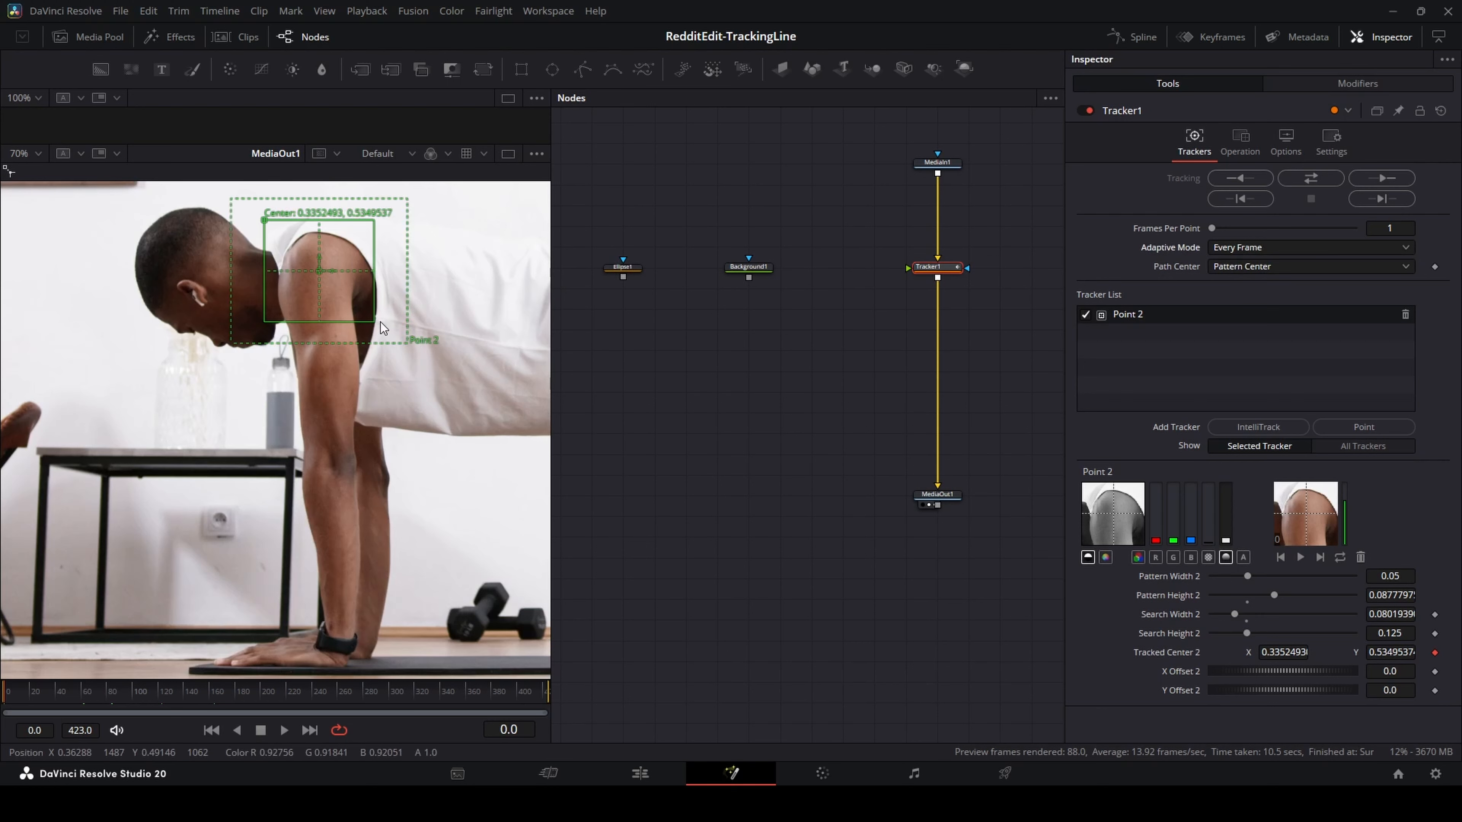
left_click_drag(318, 274, 323, 283)
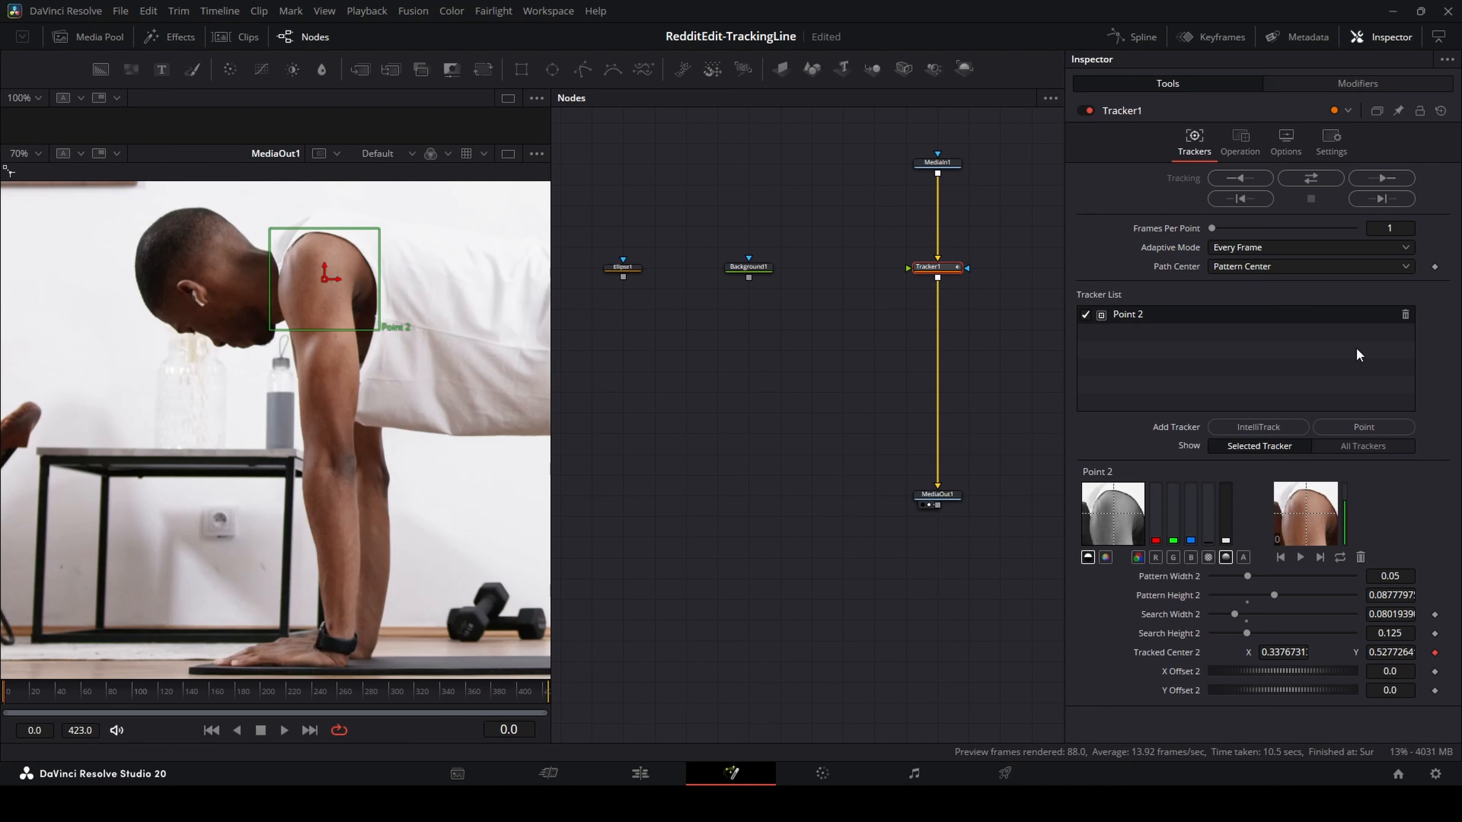
left_click(1320, 178)
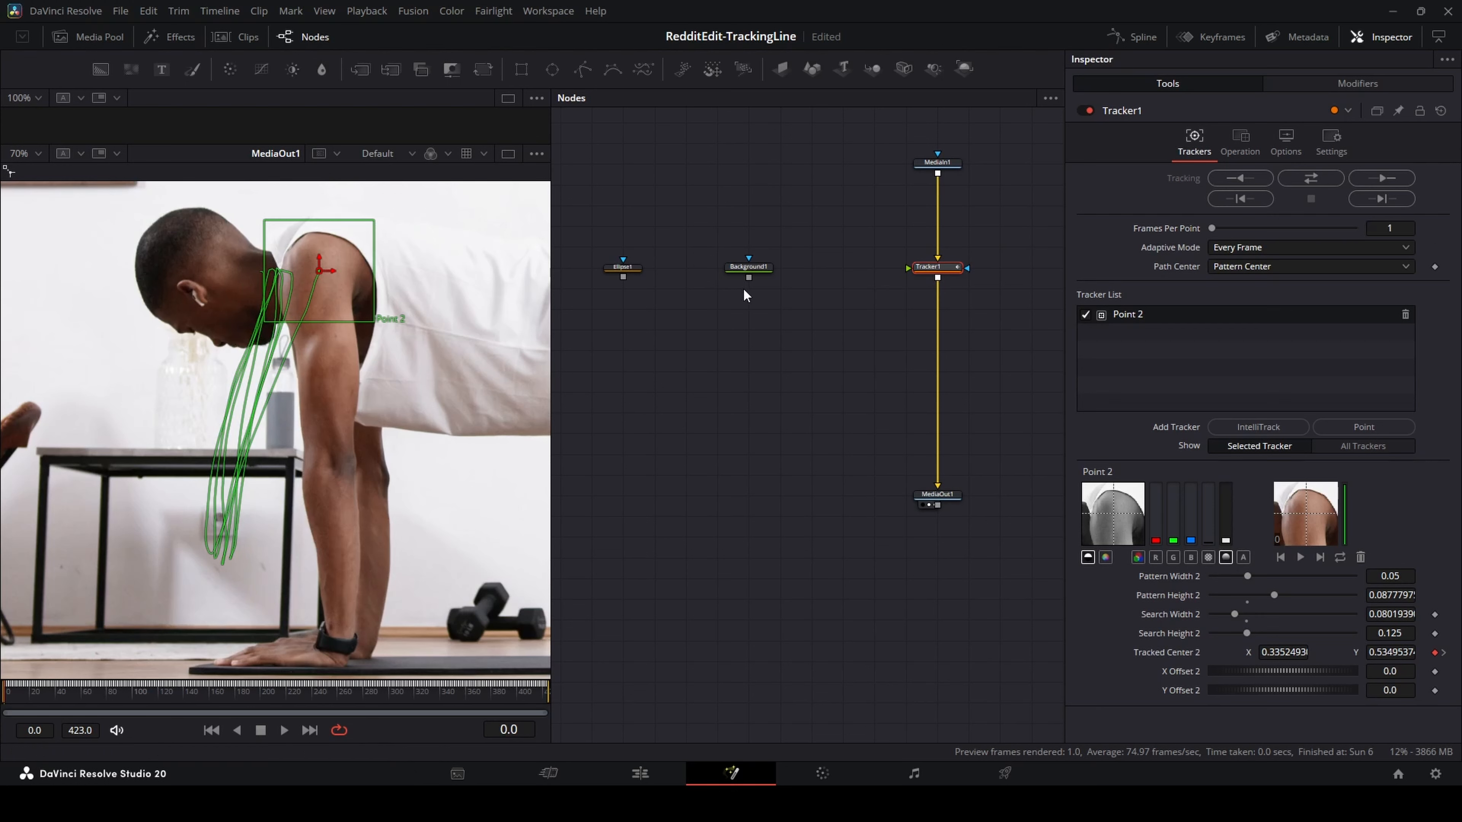
Mask the Background with the Ellipse, connect it to the Tracker's foreground input, and set the Tracker operation to Match Move
left_click_drag(624, 277, 909, 268)
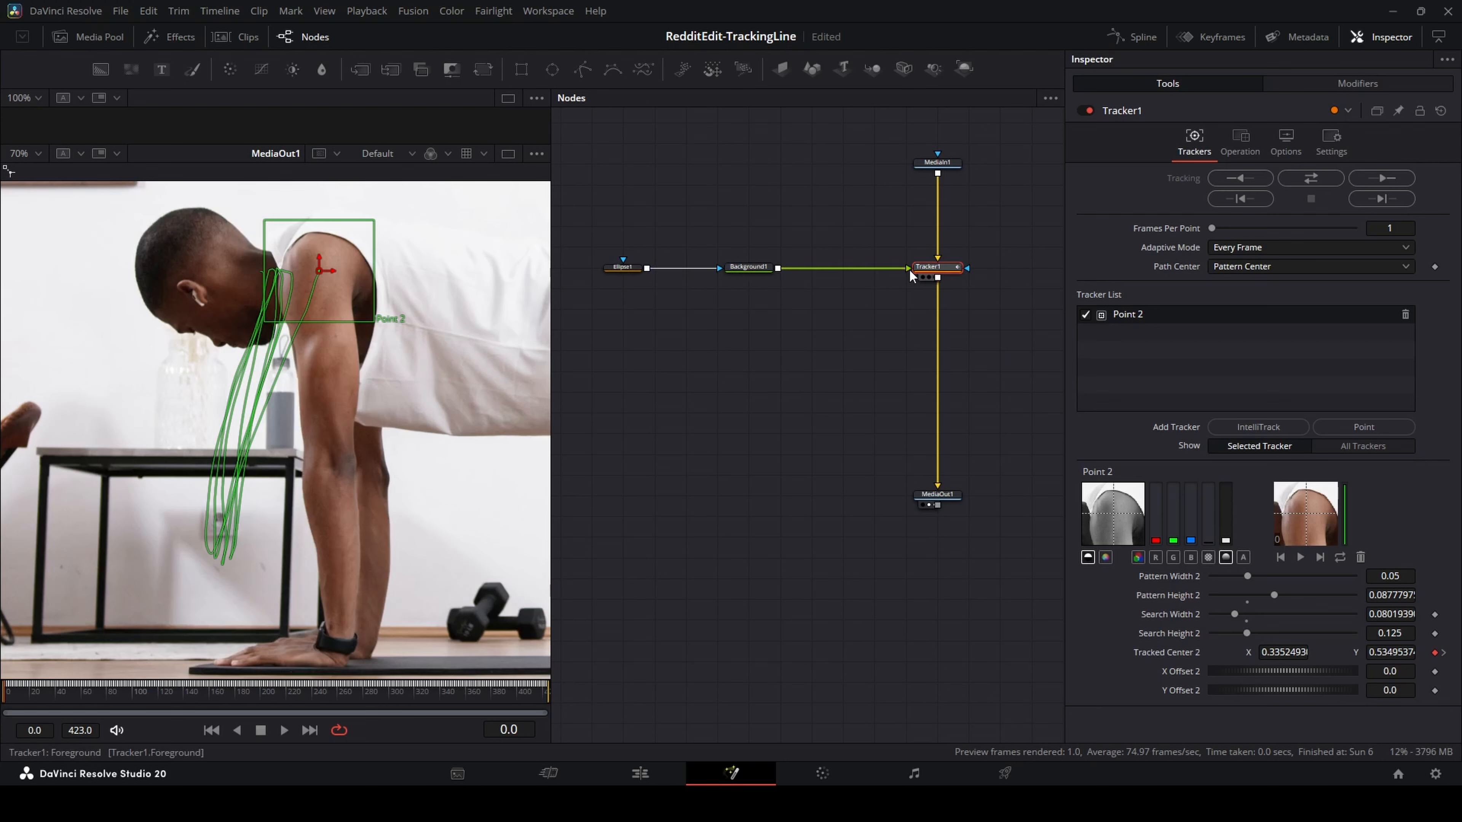
left_click(1251, 145)
left_click(1263, 177)
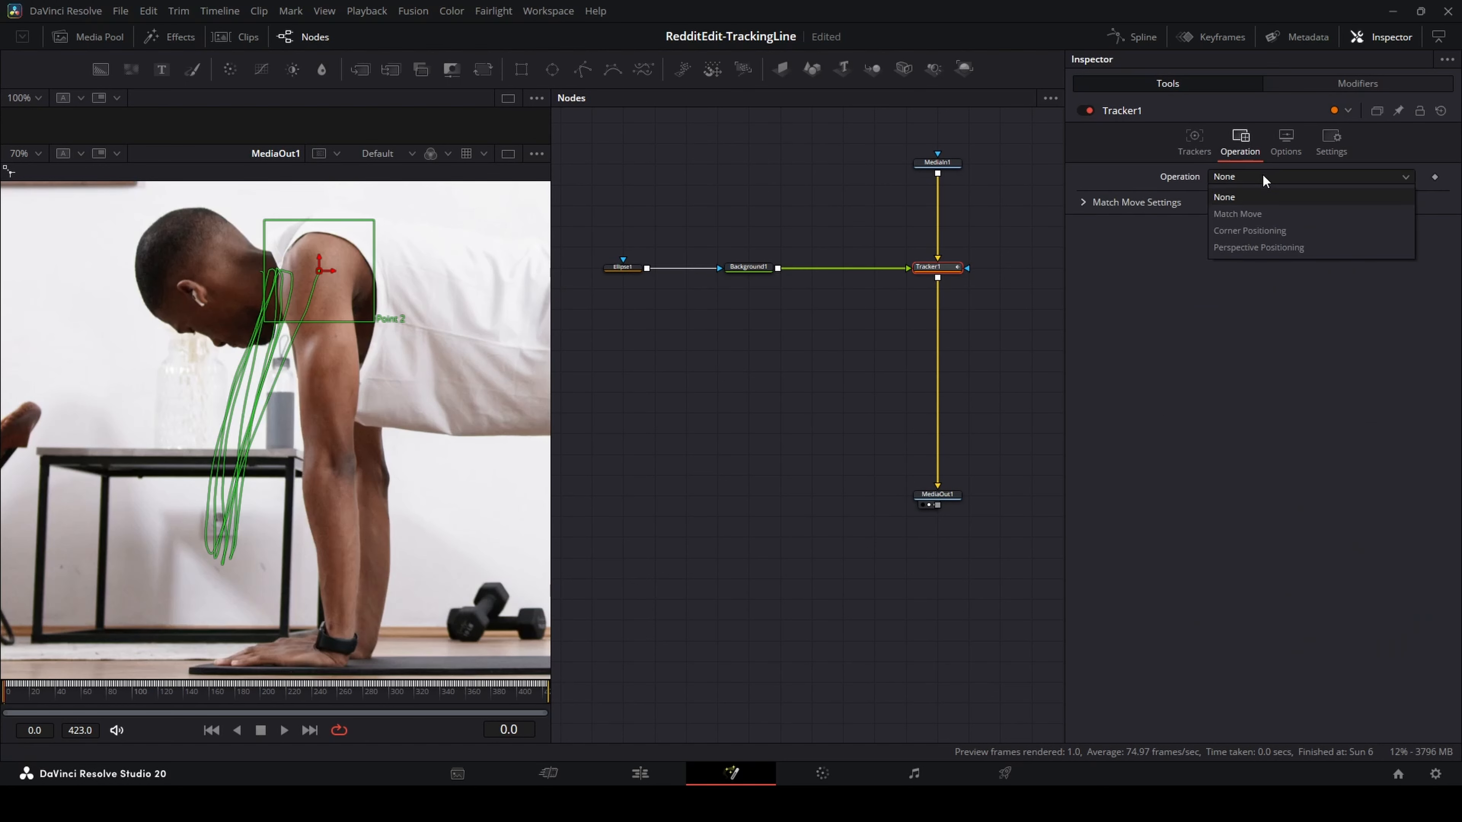
left_click(1261, 214)
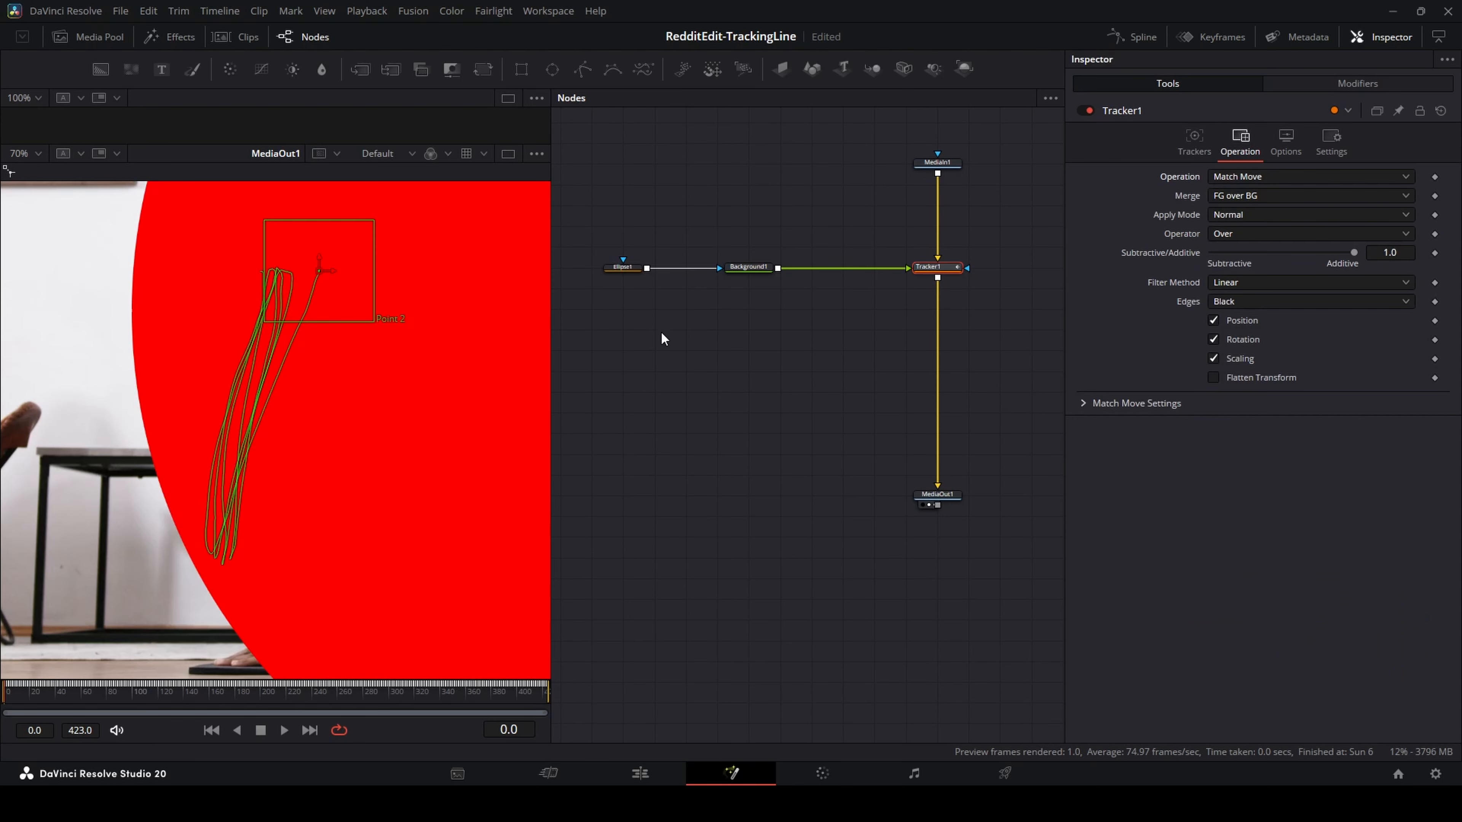
Shrink the ellipse mask to about 0.042 in width and height and play the clip to check the circle's motion
scroll(511, 313, "down", 5)
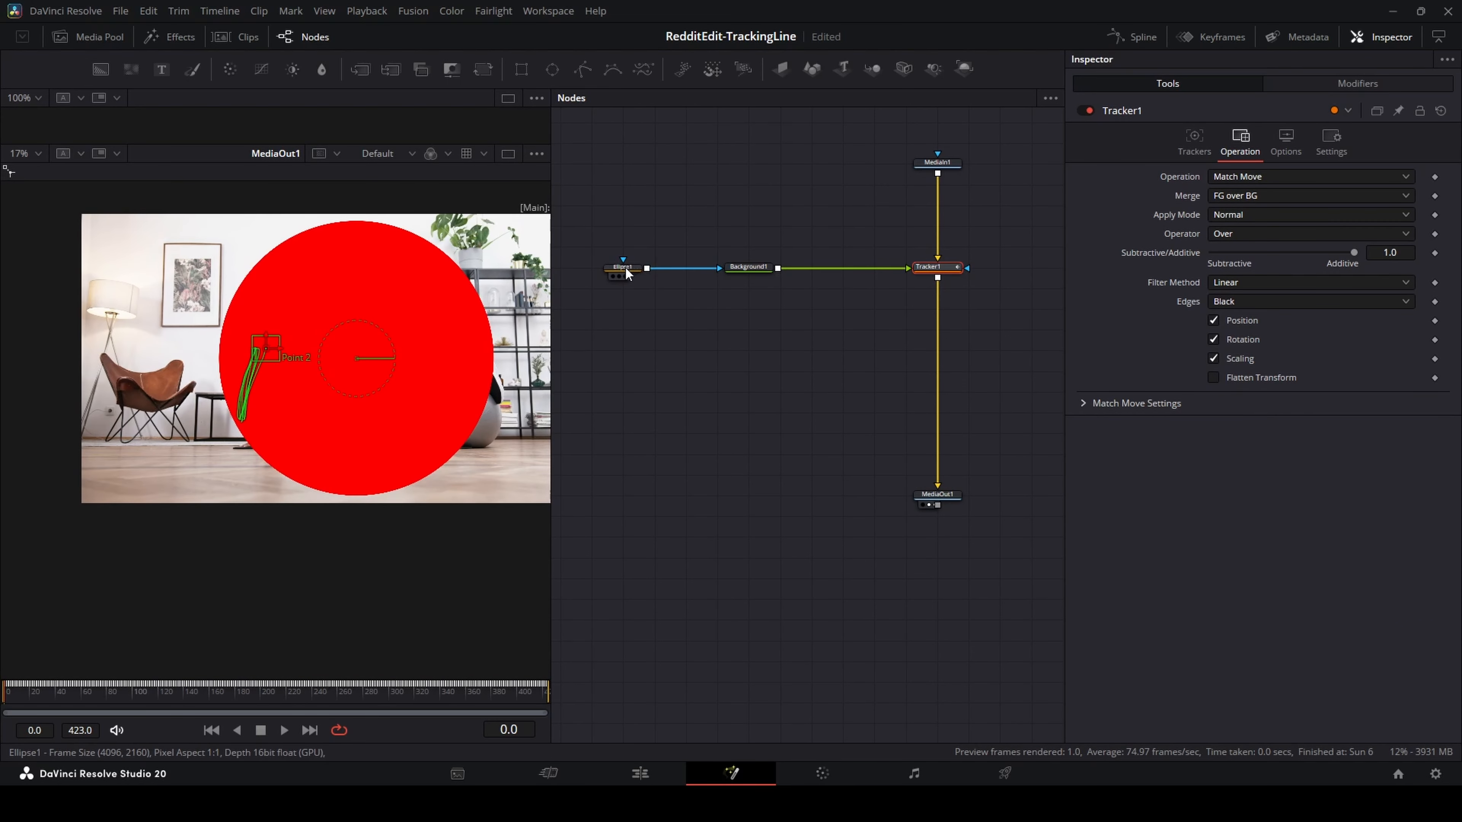
left_click(623, 266)
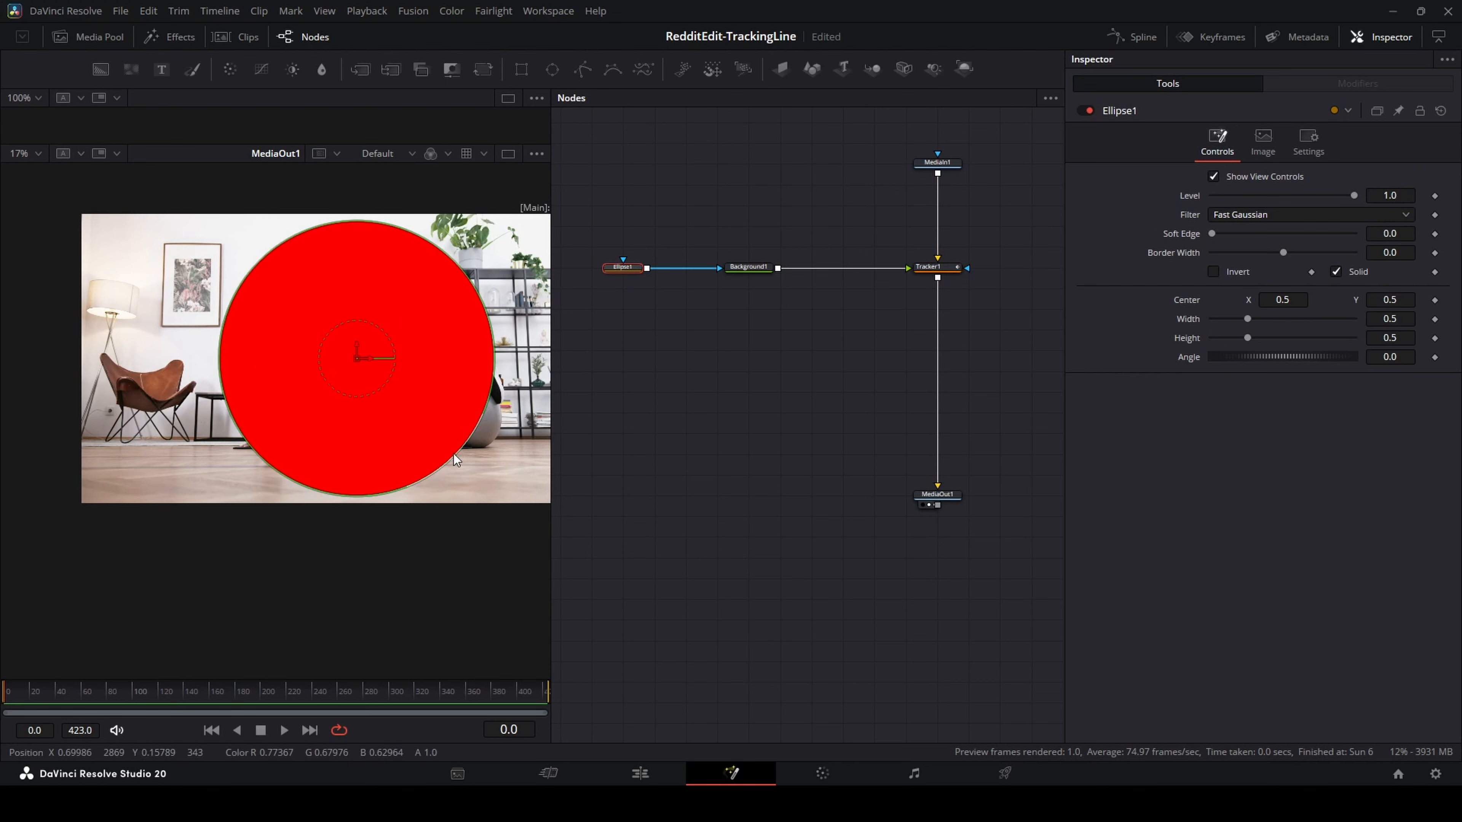
left_click_drag(452, 457, 365, 373)
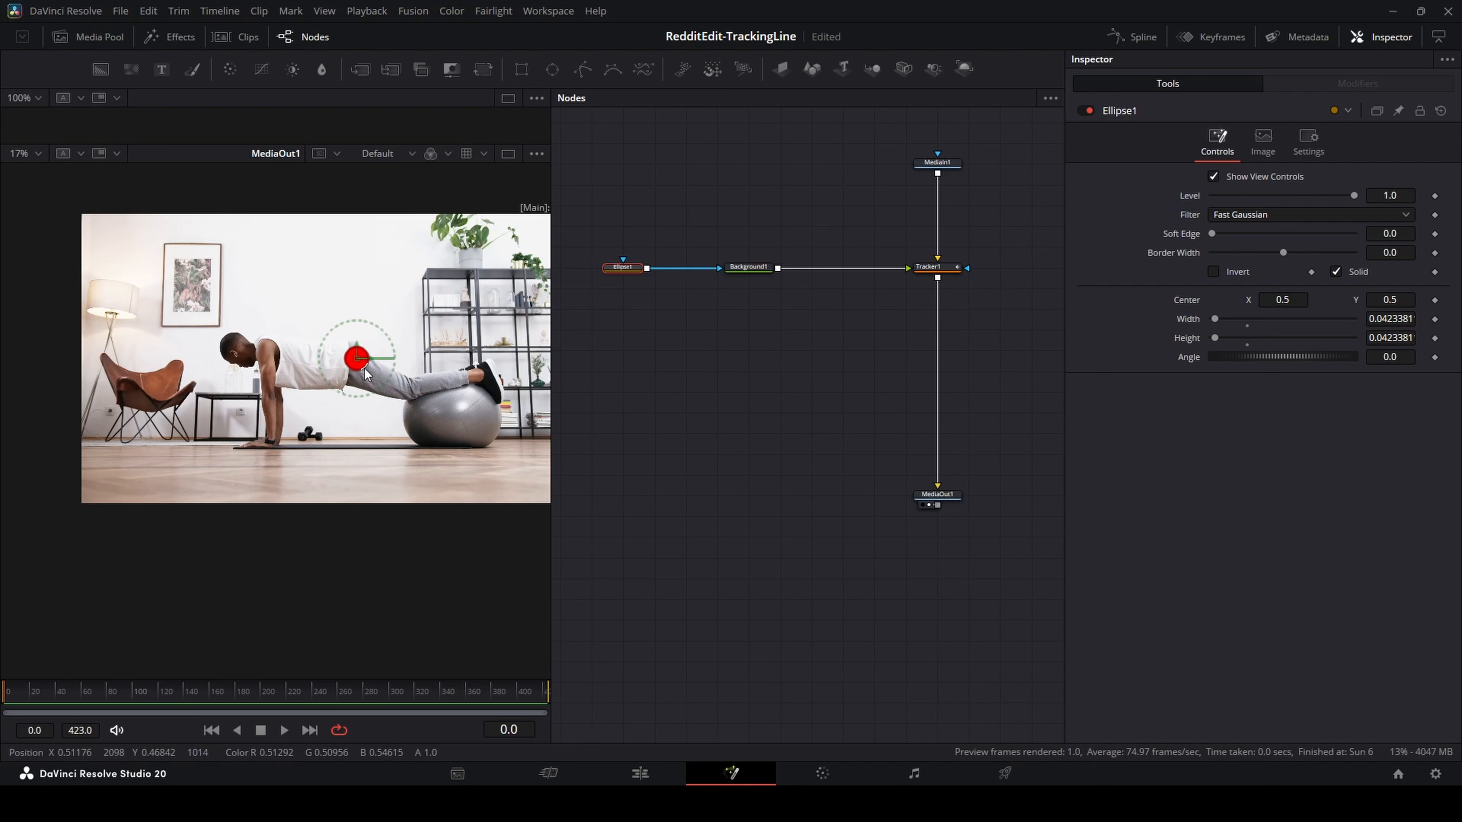
left_click(696, 415)
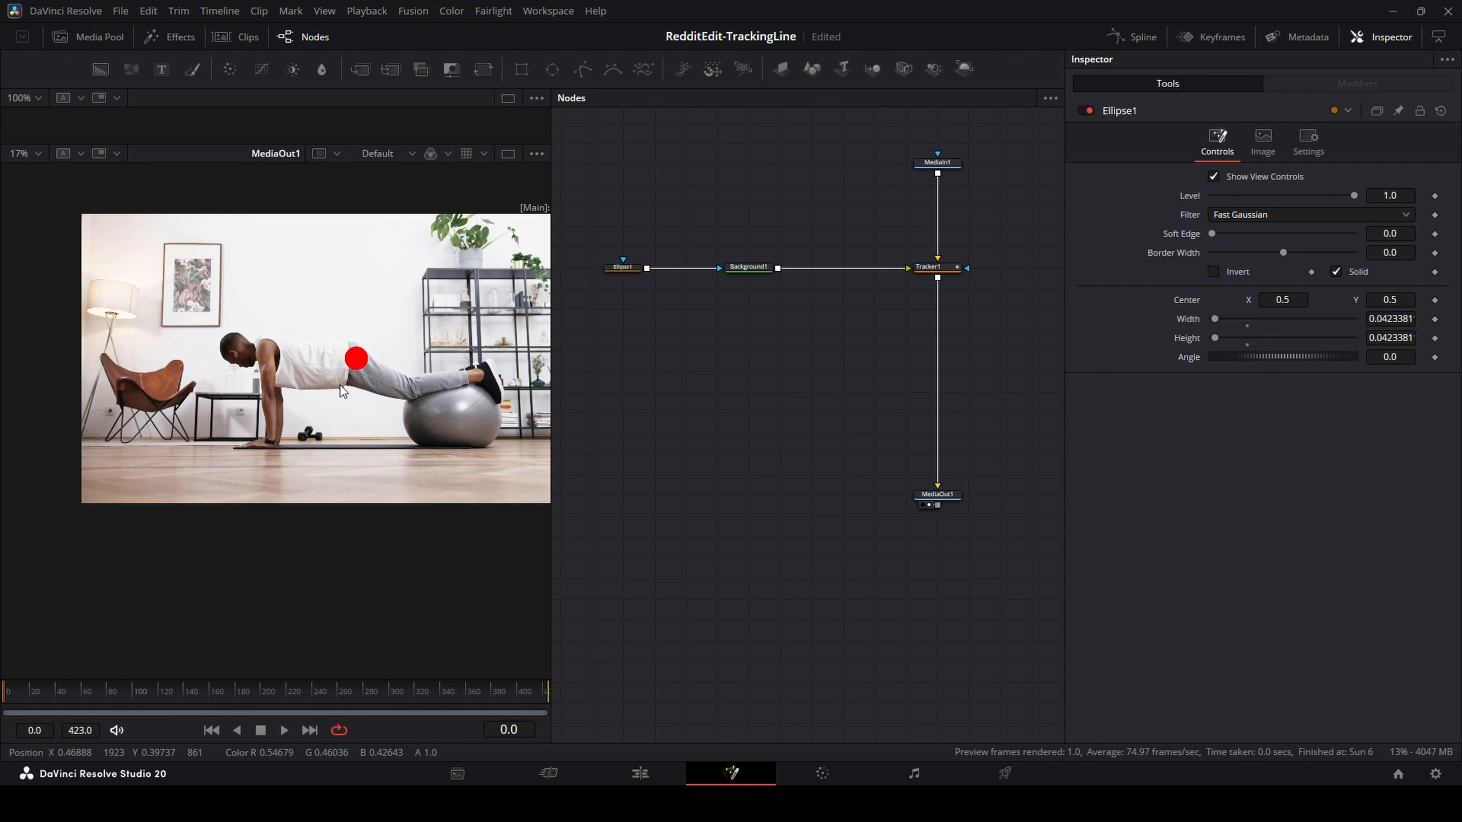
scroll(343, 391, "up", 3)
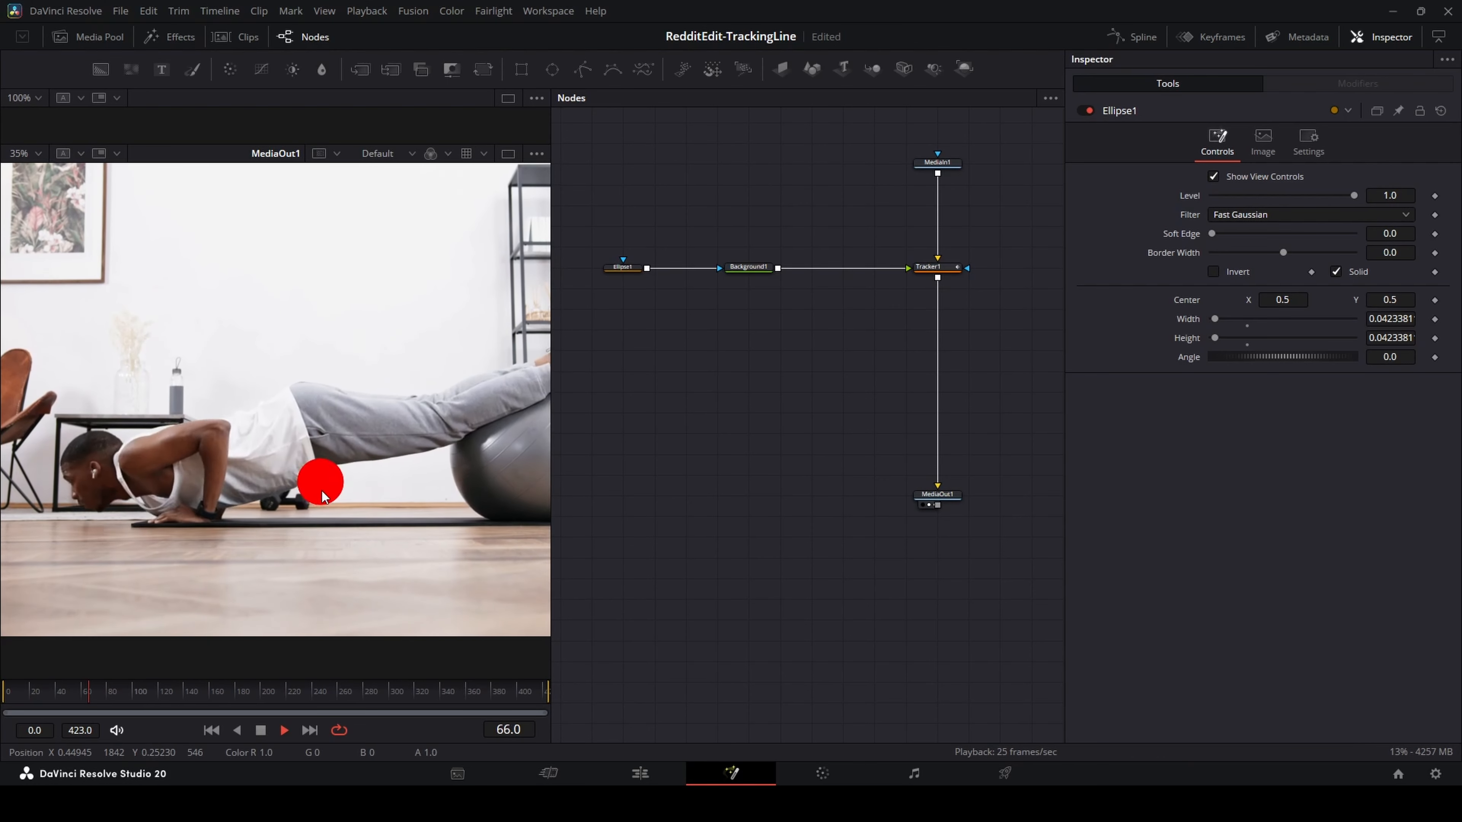
key("space")
left_click(3, 698)
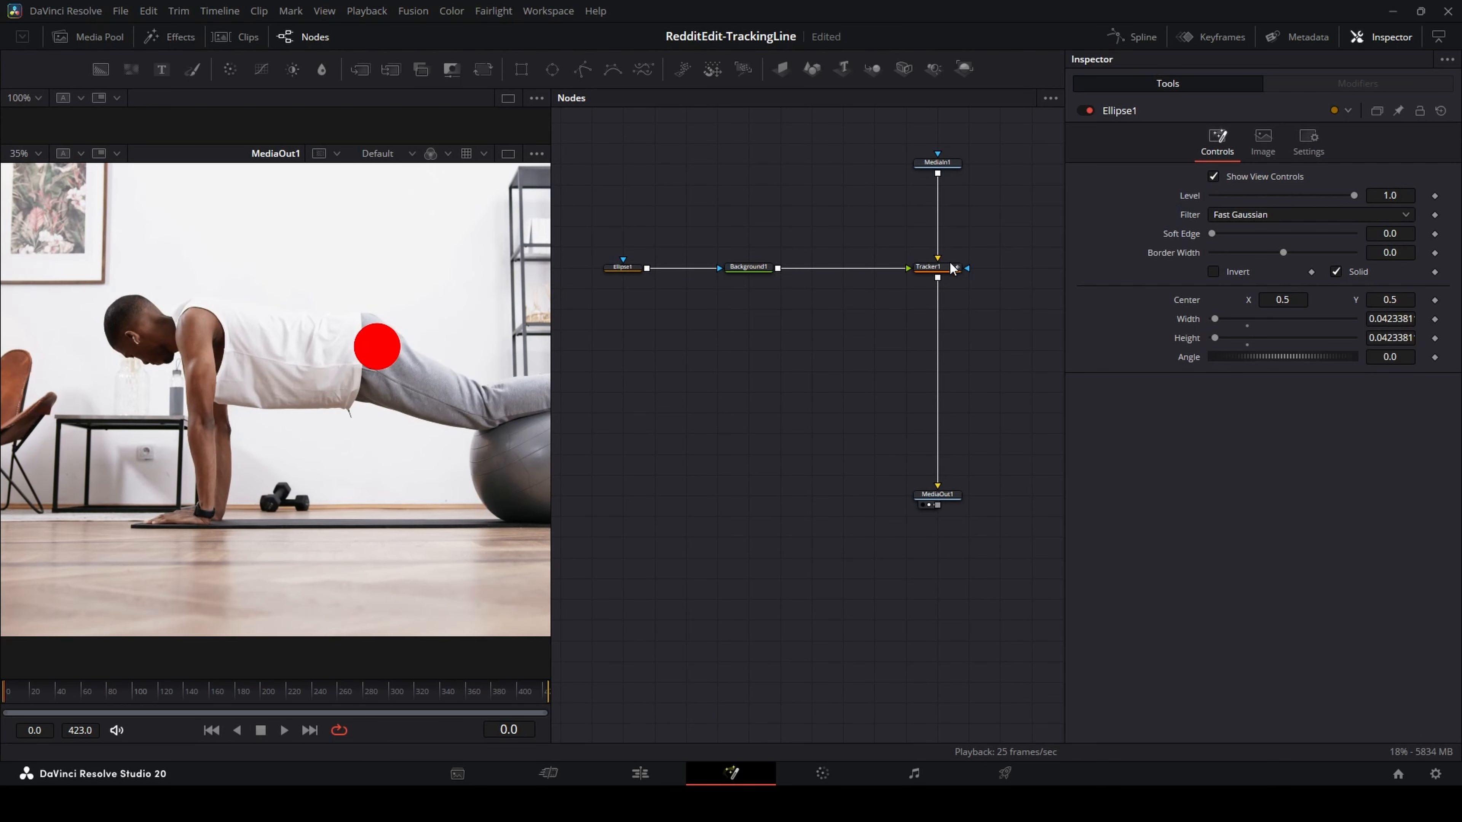
Set Tracker1's offsets to about -0.165 in X and 0.033 in Y to place the circle over the man's shoulder
left_click(933, 267)
left_click(1194, 141)
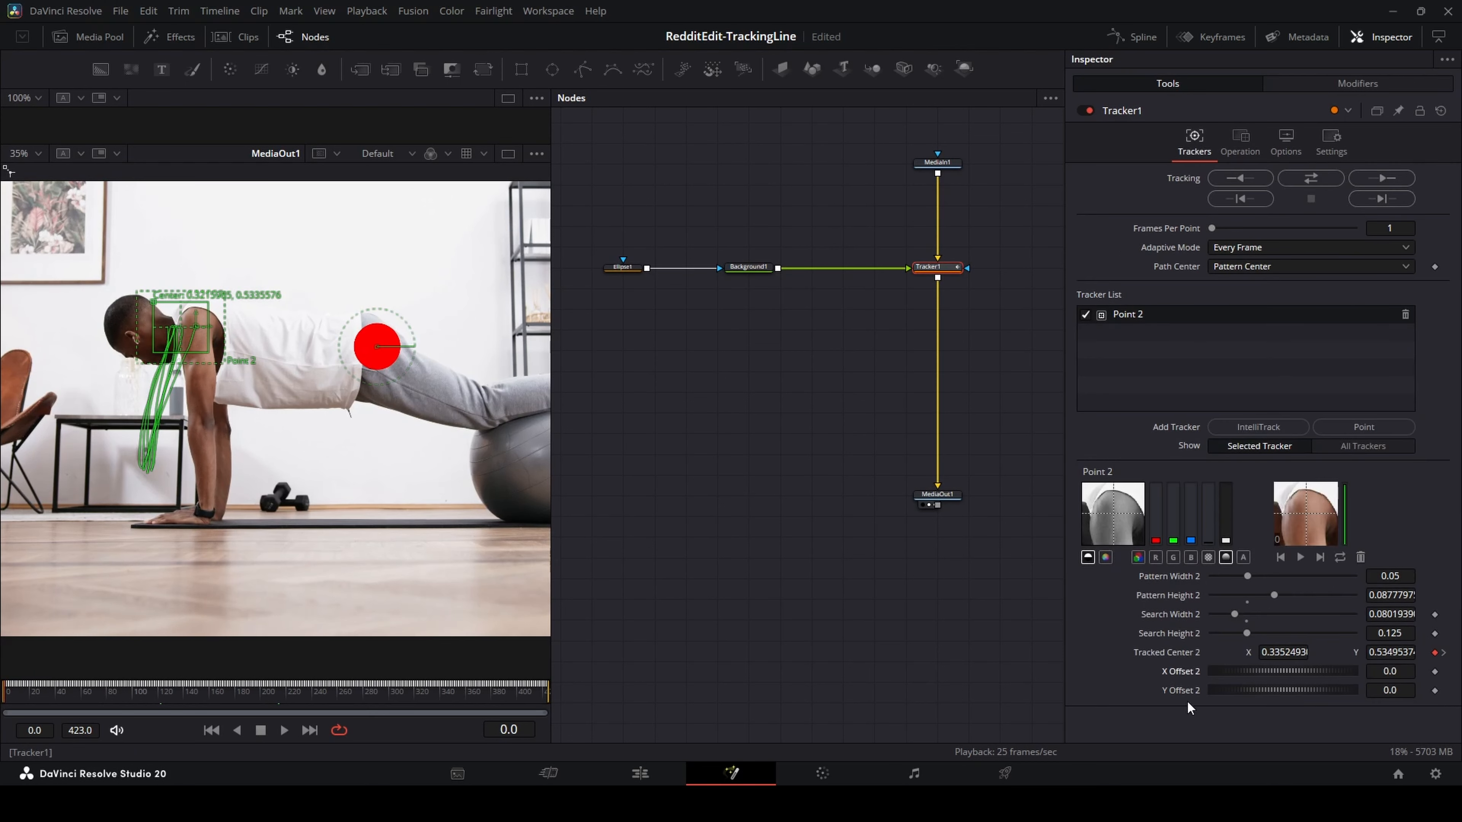
left_click_drag(1309, 667, 1197, 658)
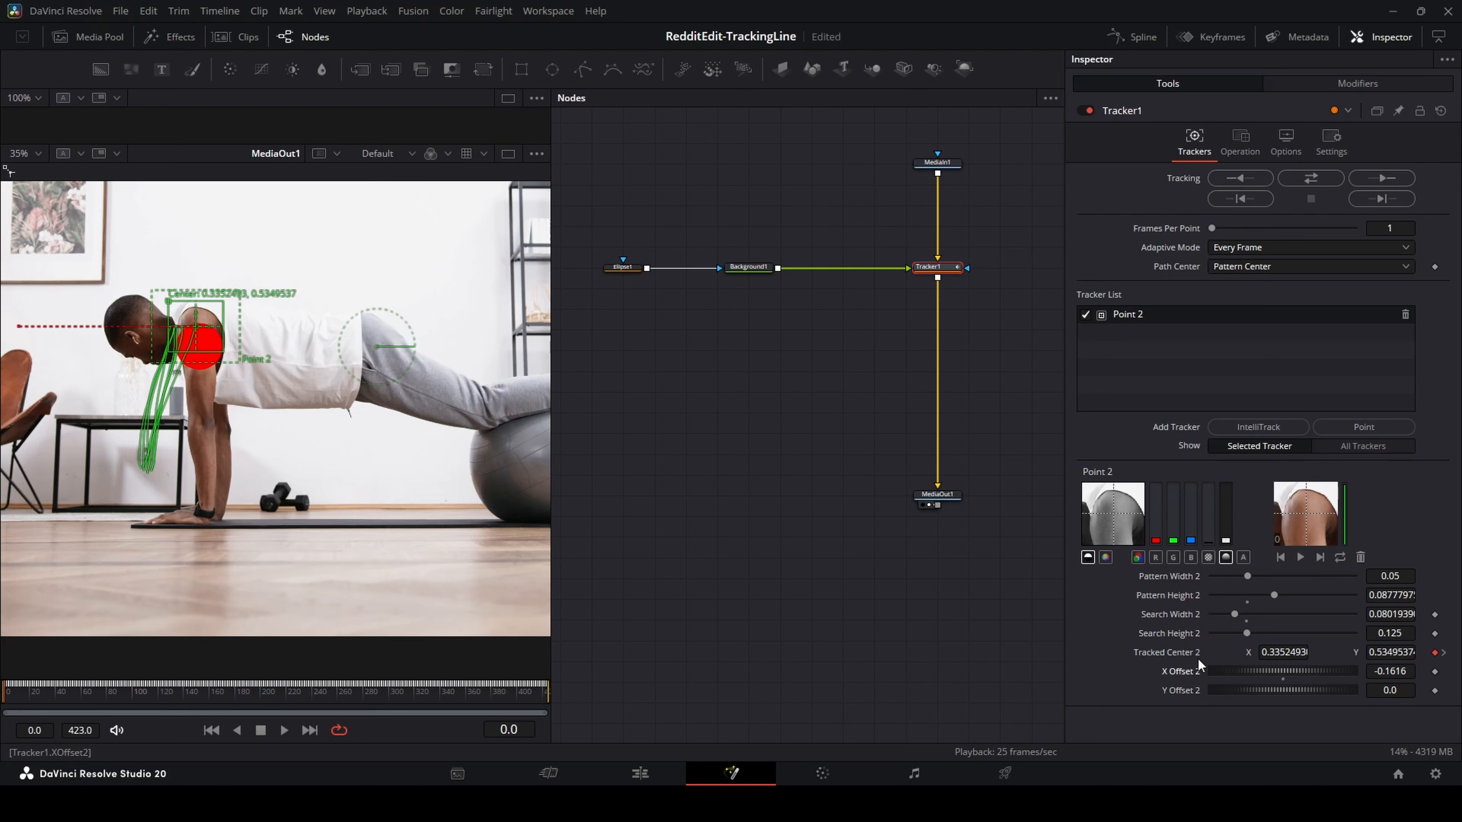
left_click_drag(1298, 694, 1320, 670)
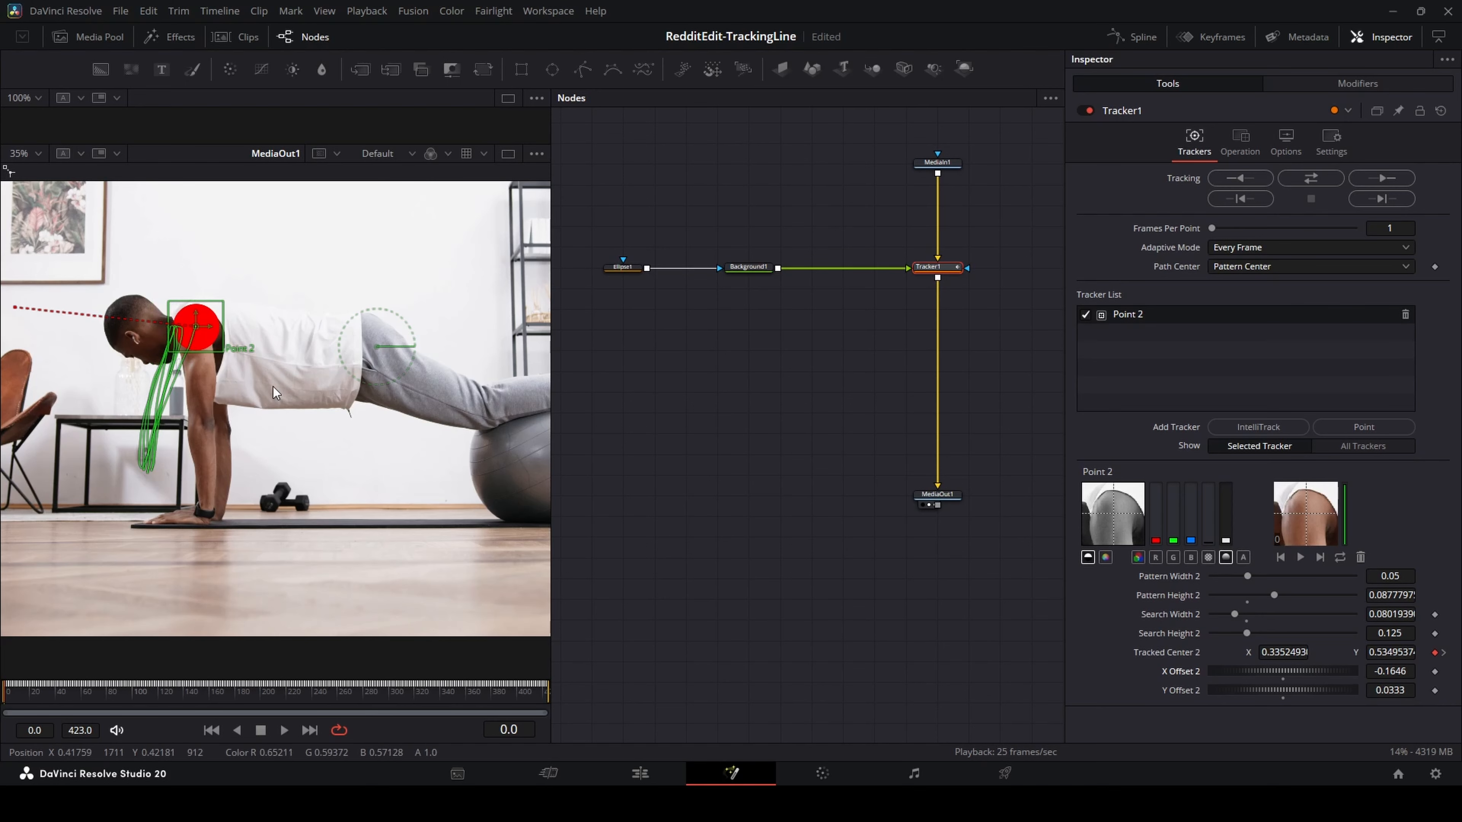
Fine-tune the shoulder circle on its tracked point with an X Offset of -0.1643 and a Y Offset of 0.0347
scroll(273, 386, "up", 6)
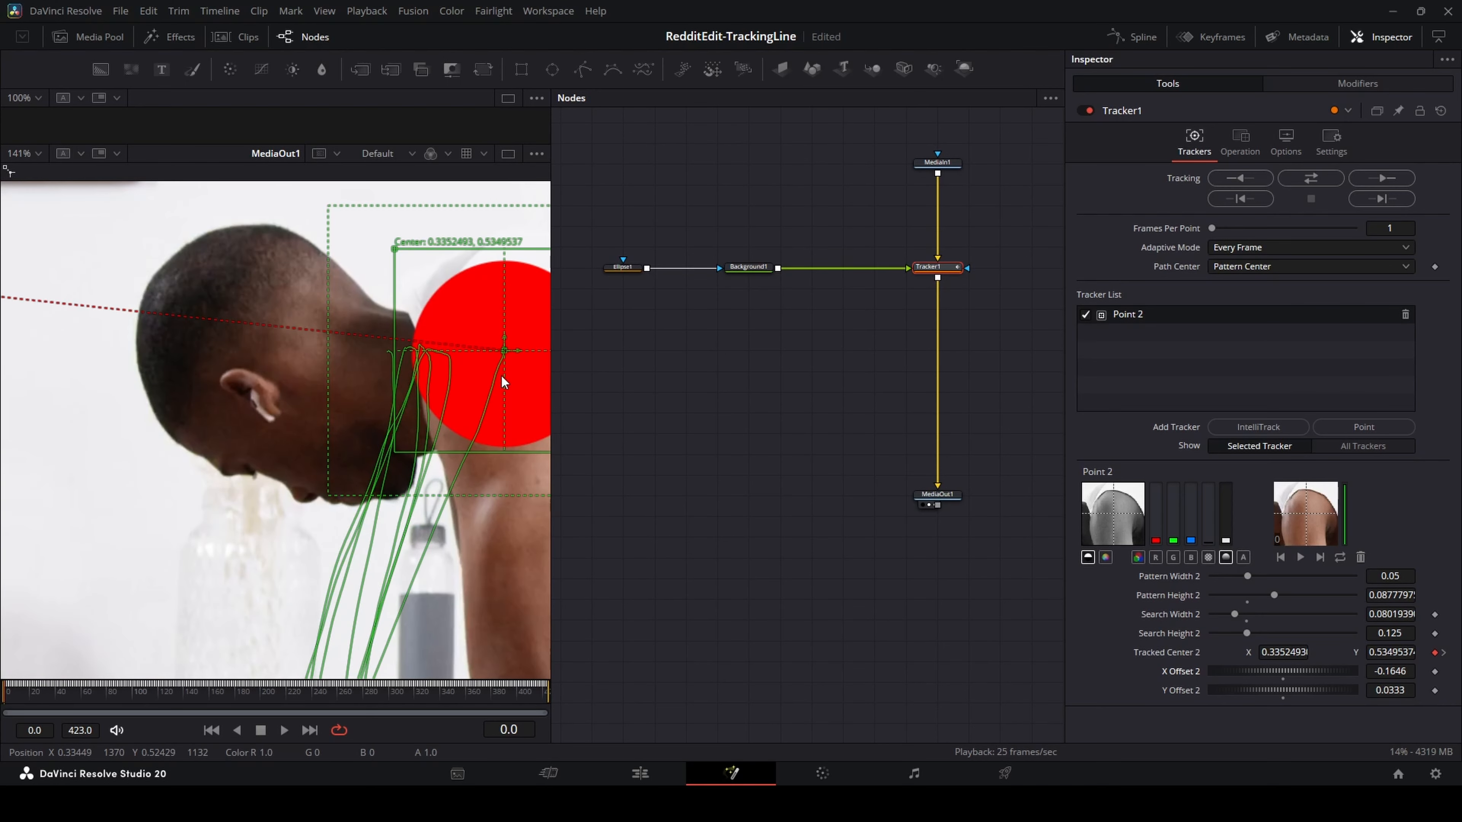
left_click_drag(501, 375, 348, 356)
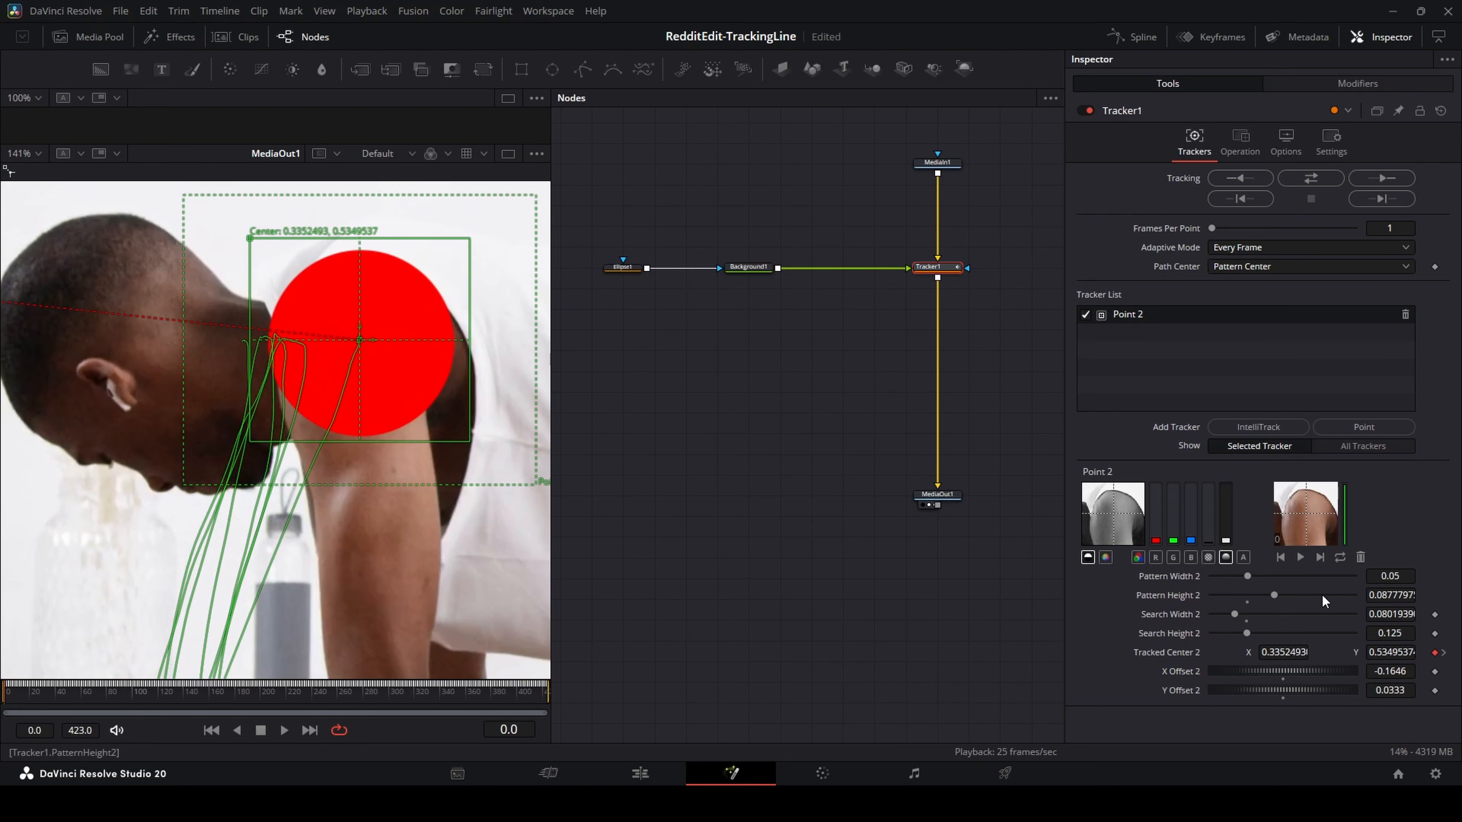
mouse_move(1287, 654)
left_mouse_down()
mouse_move(1302, 654)
mouse_move(1286, 654)
left_mouse_up()
scroll(450, 377, "up", 6)
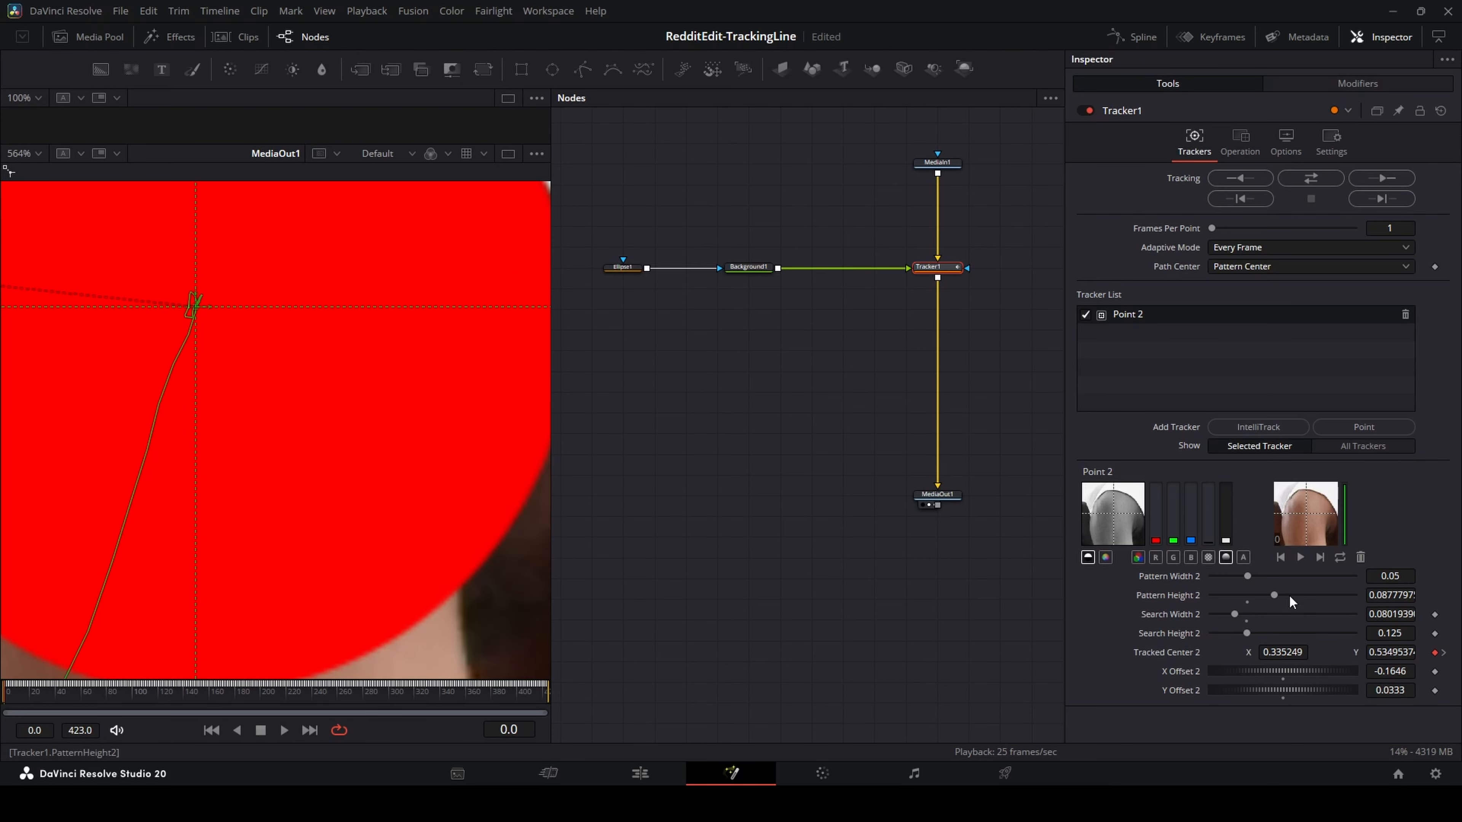
left_click_drag(1378, 670, 1382, 671)
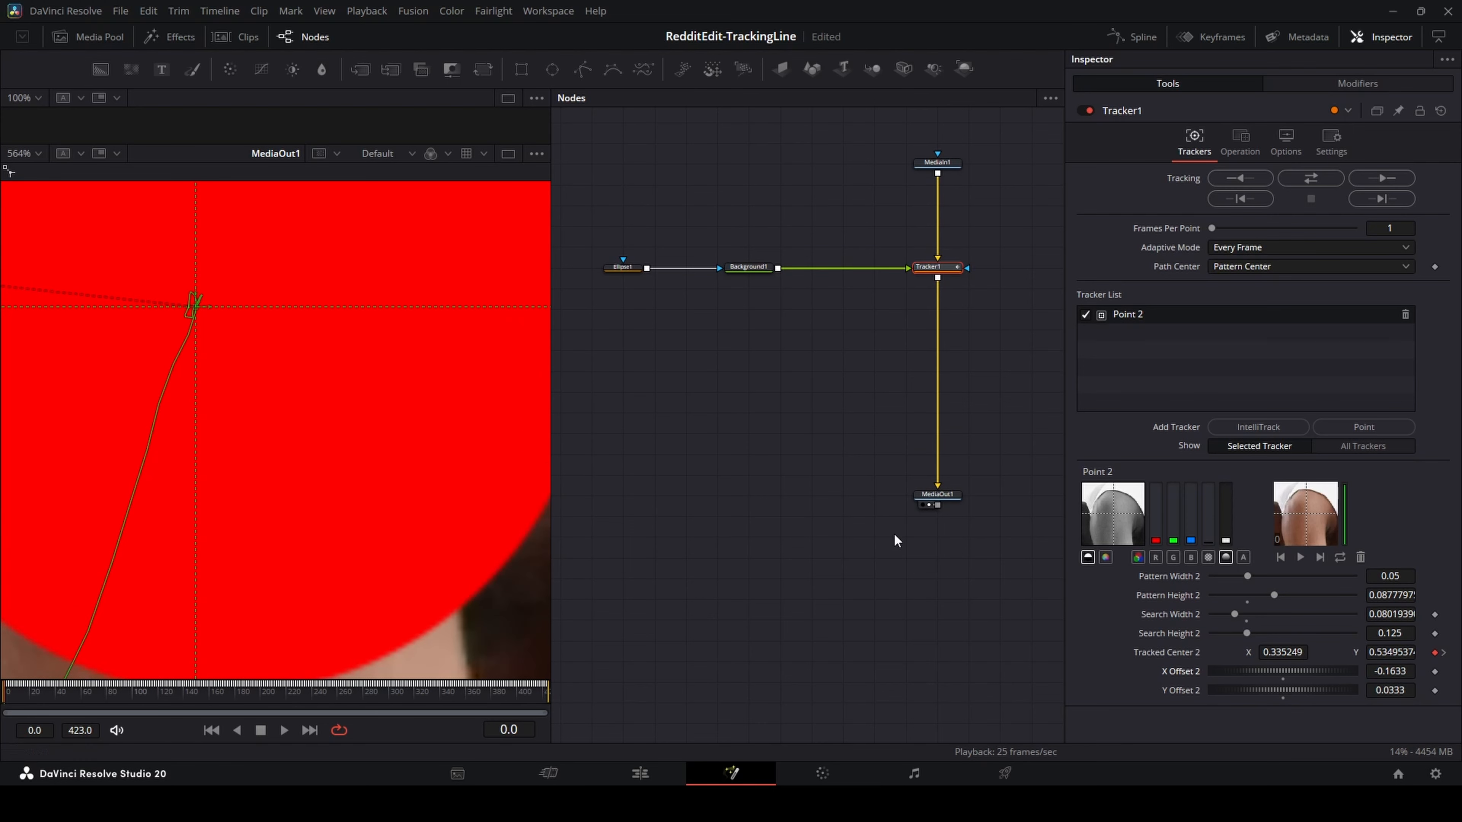
scroll(450, 433, "down", 3)
scroll(450, 436, "down", 2)
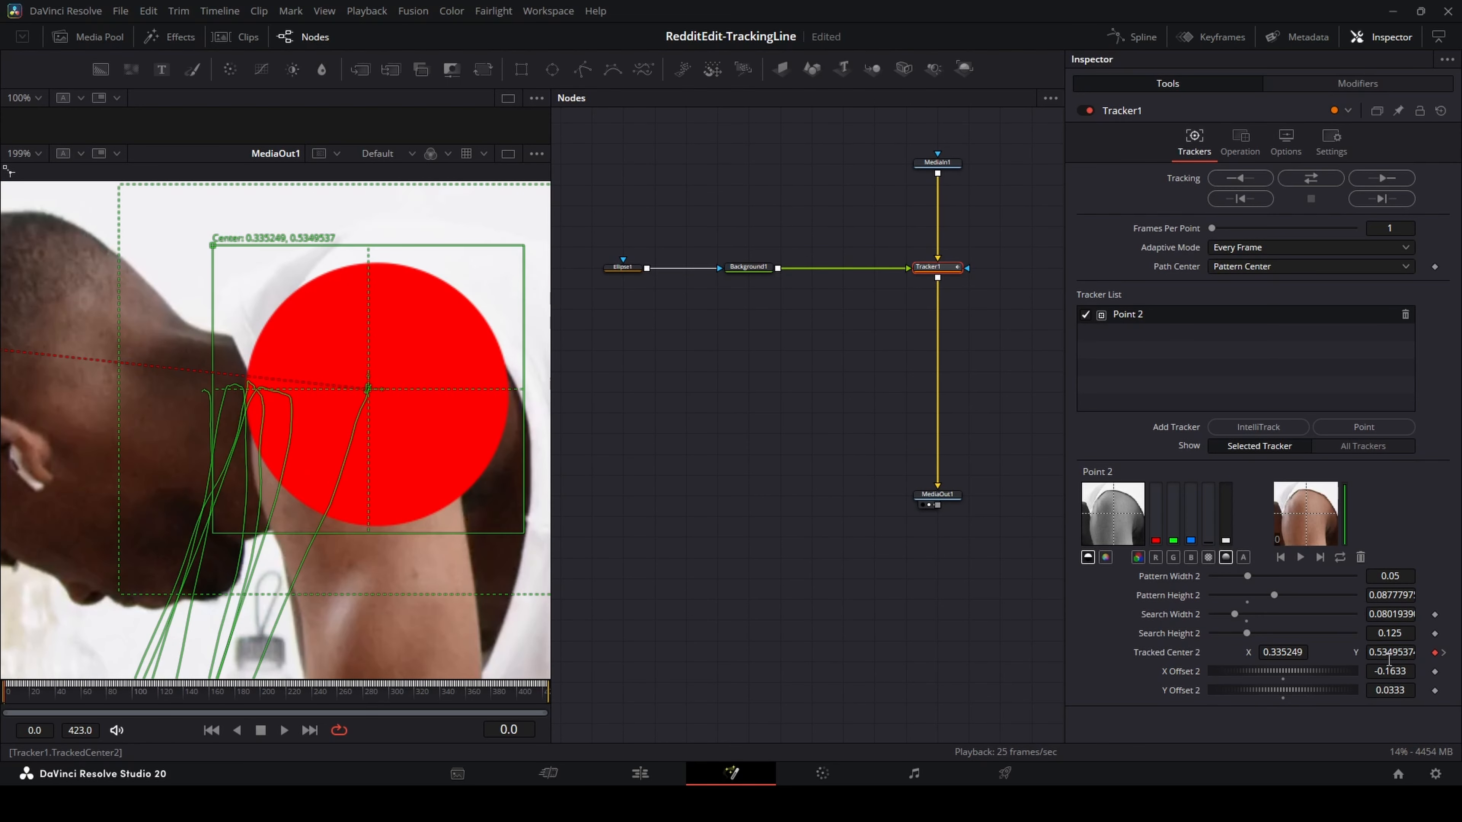
left_click_drag(1395, 672, 1392, 672)
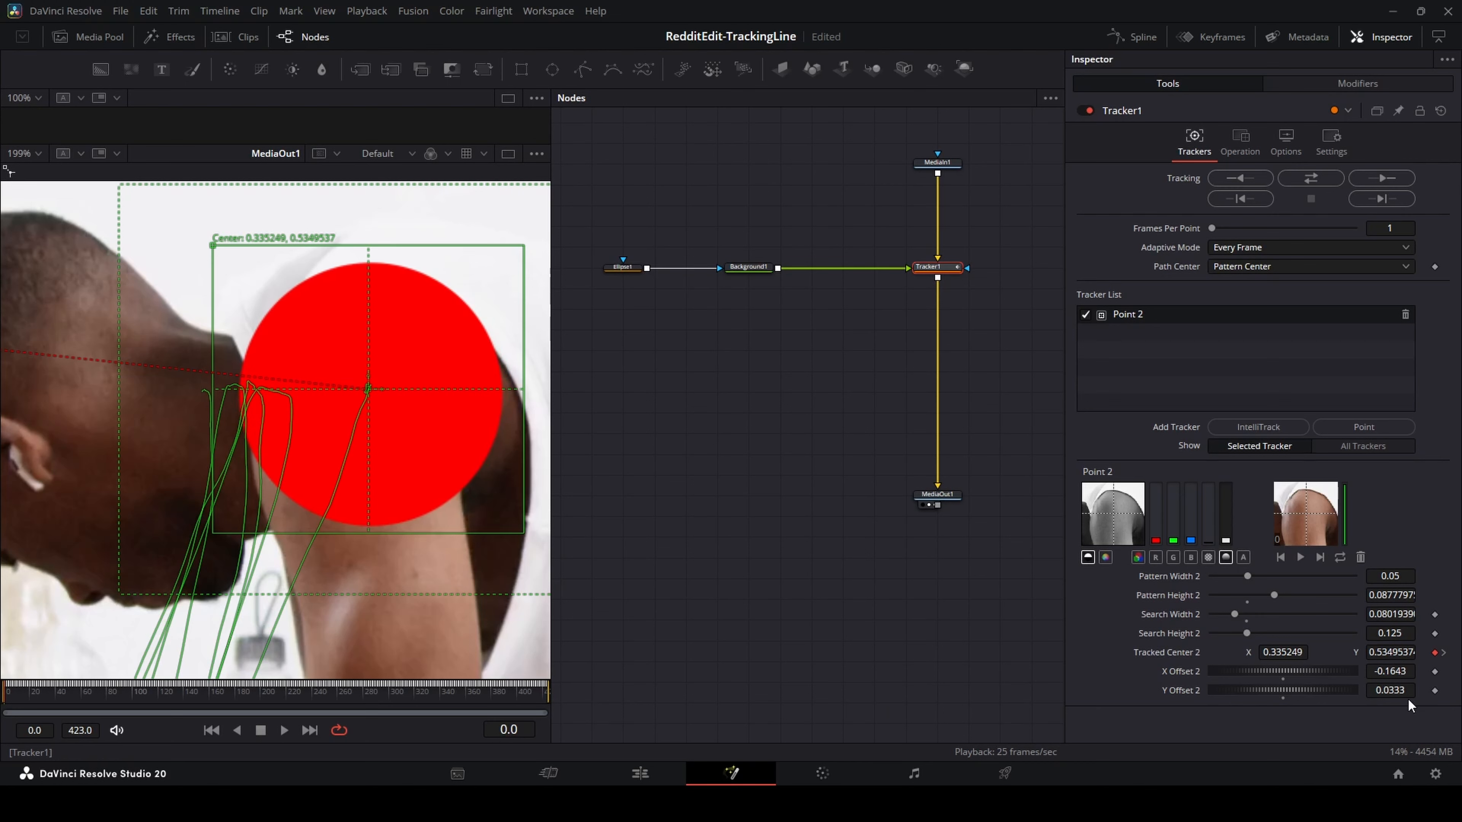
left_click_drag(1395, 690, 1396, 690)
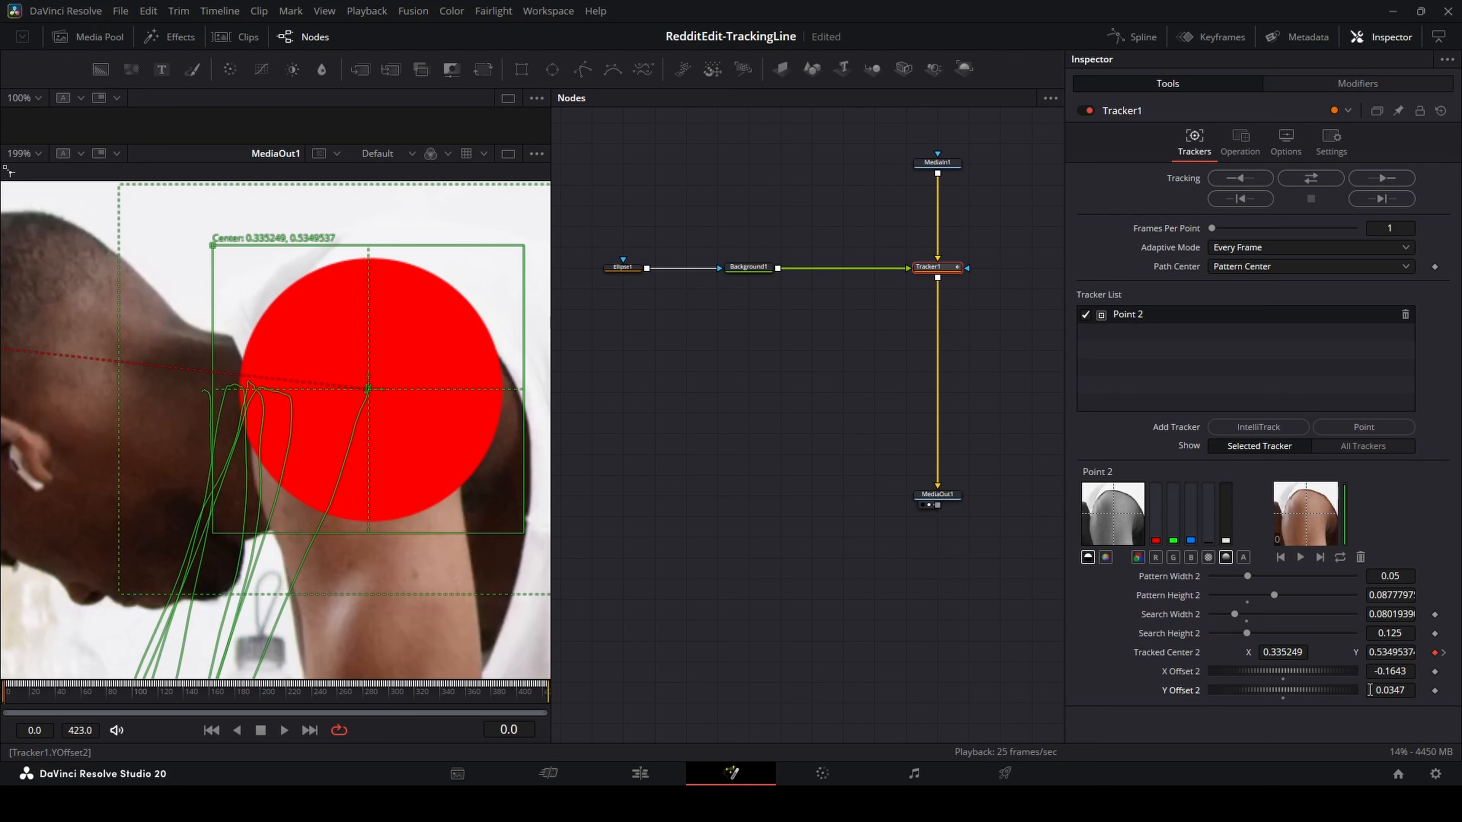
left_click(806, 451)
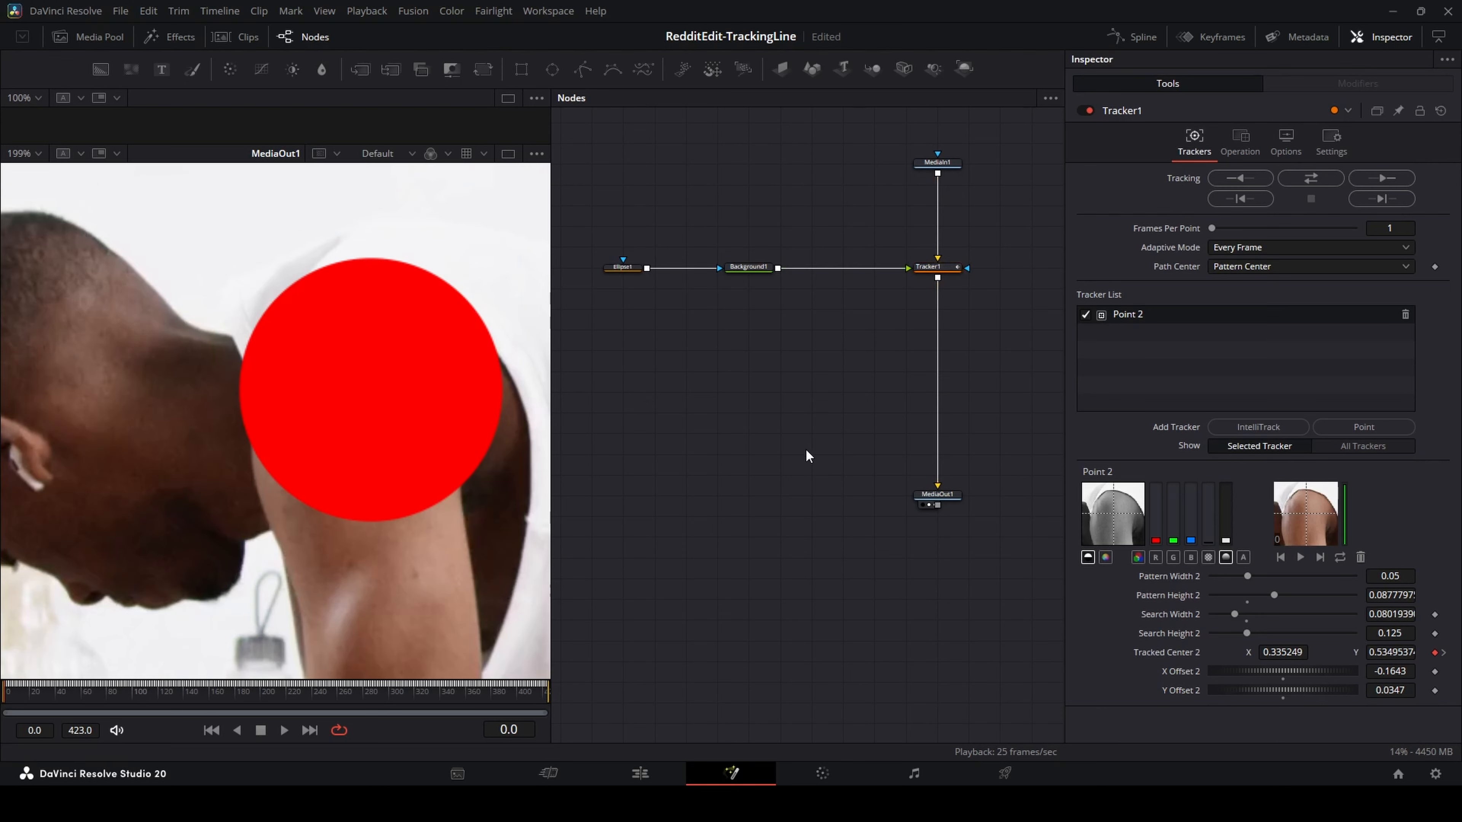
Play the clip to check the shoulder circle's motion, and return to frame 0
scroll(368, 400, "down", 6)
key("space")
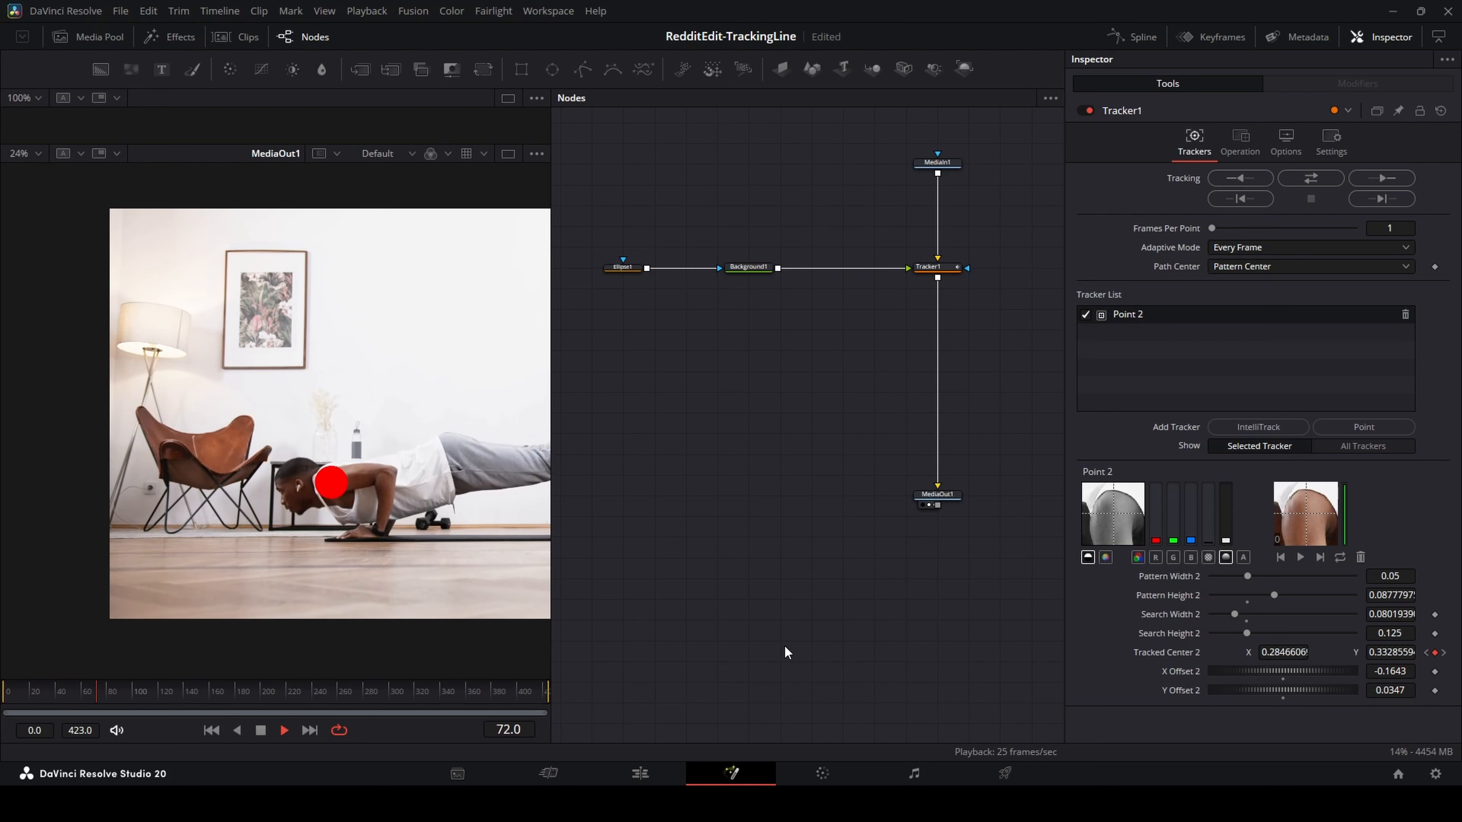
key("space")
left_click_drag(262, 691, 0, 687)
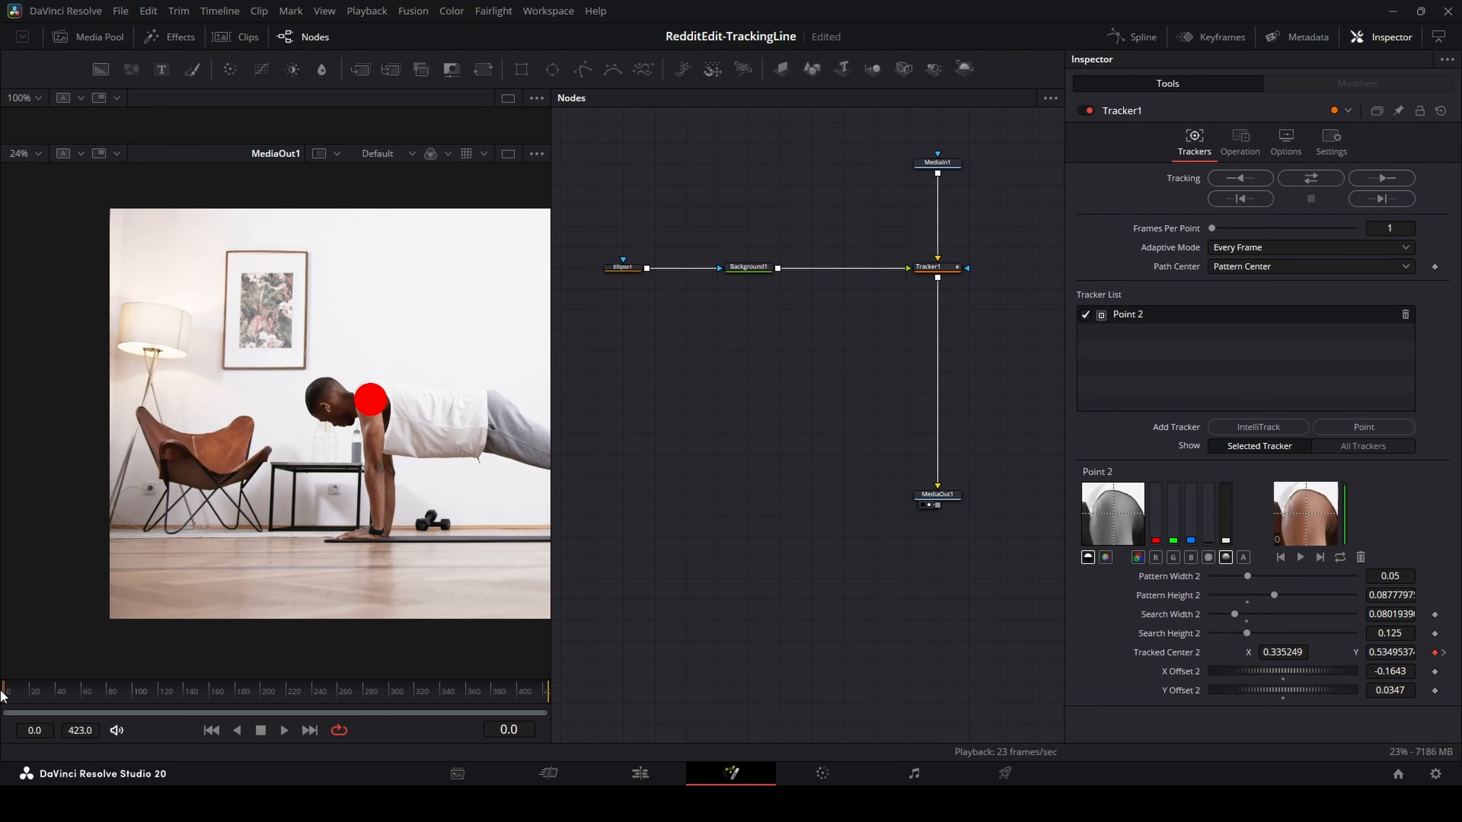
Add a second Tracker node between Tracker1 and MediaOut1 and connect Background1 to its foreground input
left_click_drag(800, 427, 678, 478)
left_click_drag(452, 442, 240, 457)
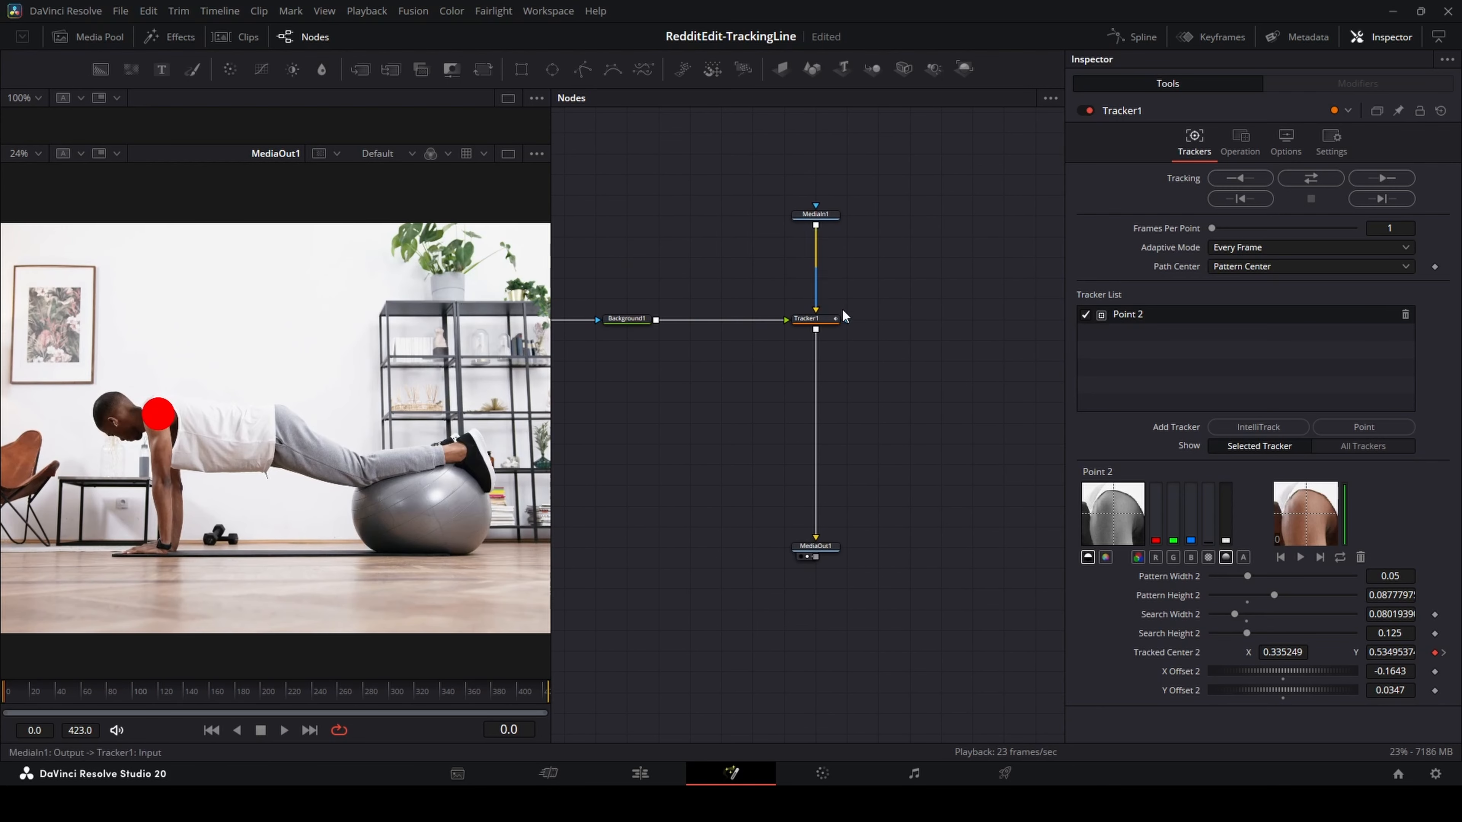
key("shift+space")
type("tracker")
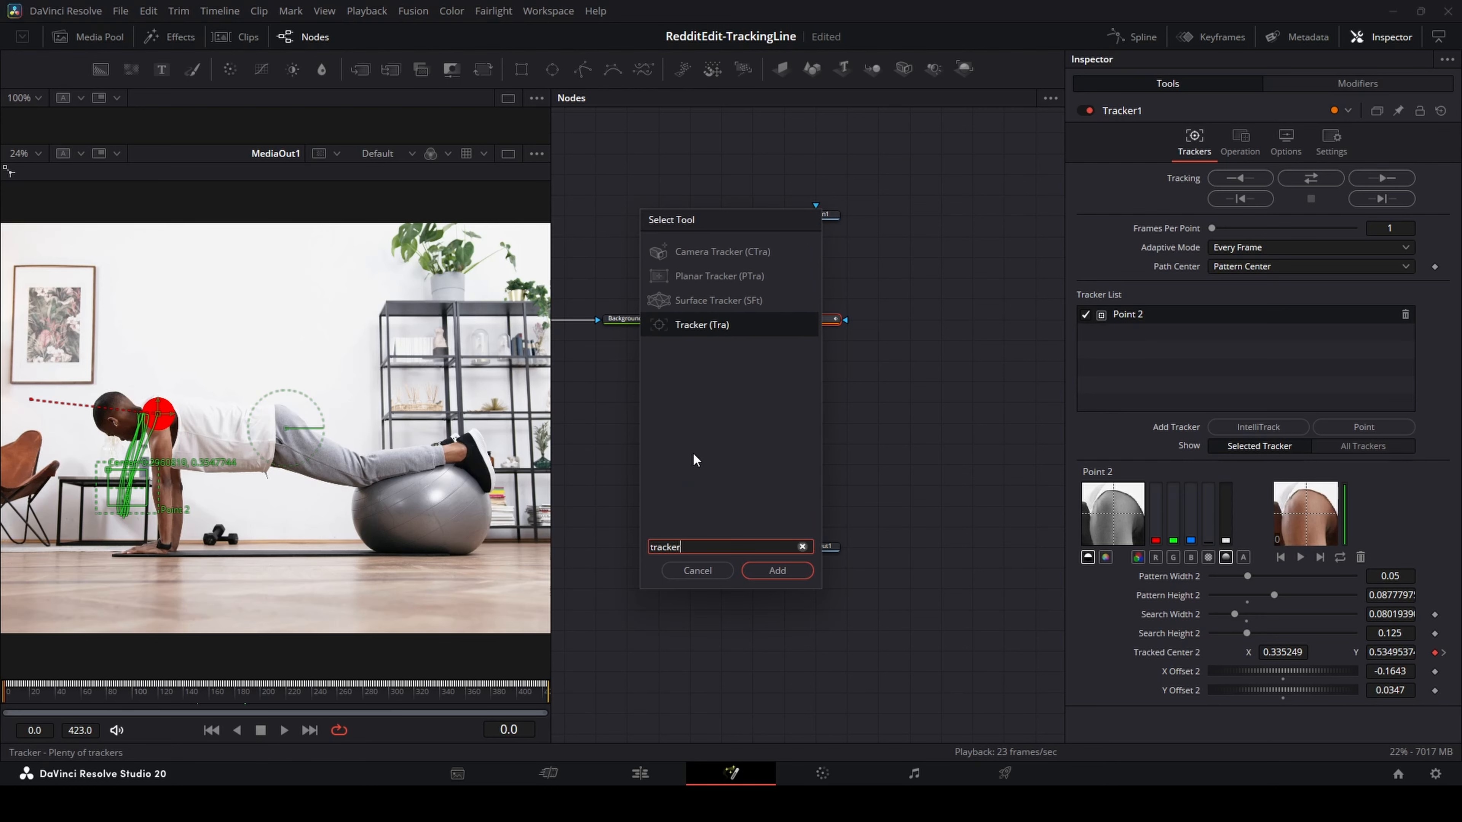
key("Return")
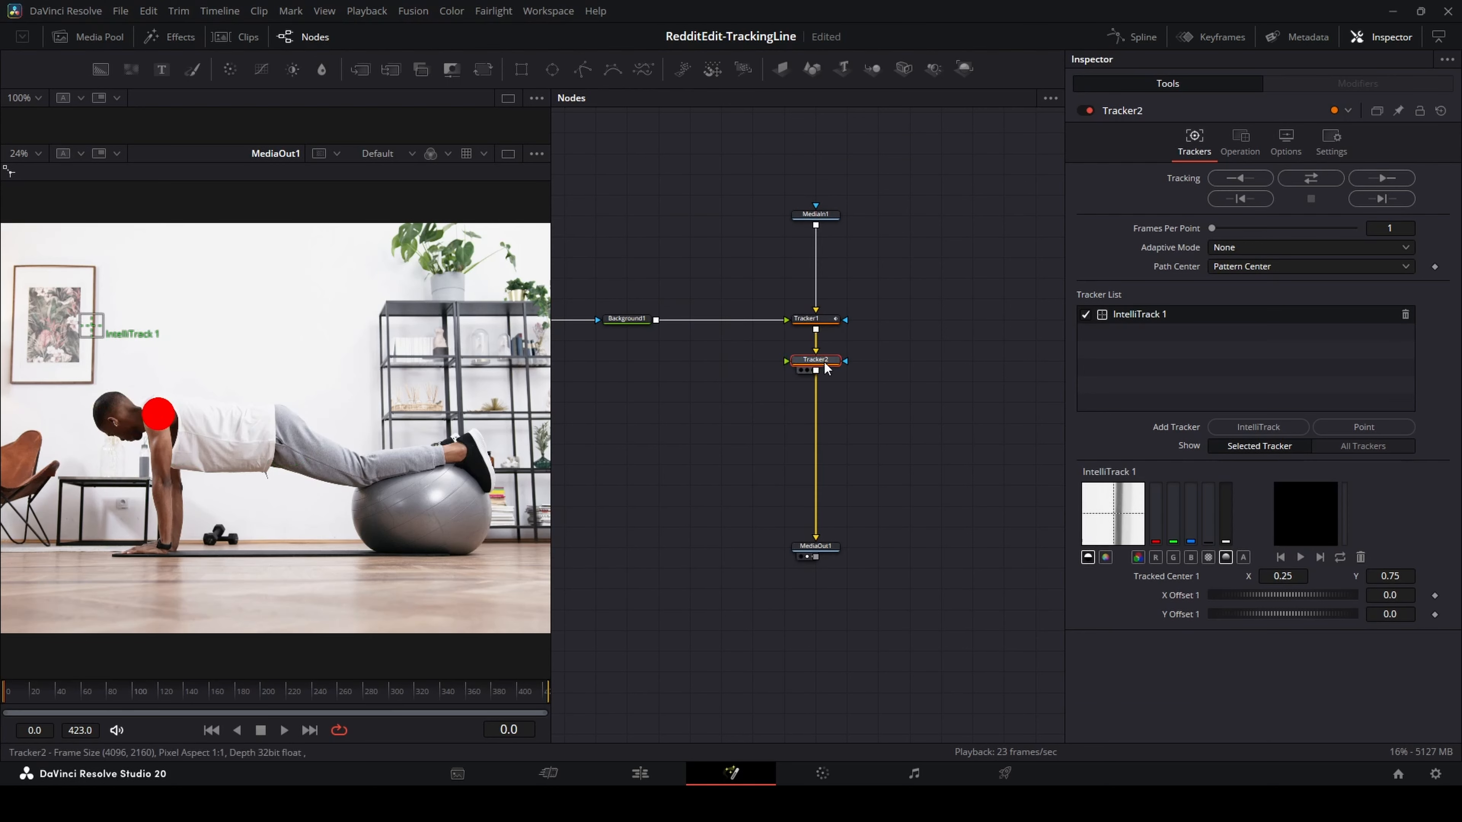
left_click_drag(658, 326, 786, 381)
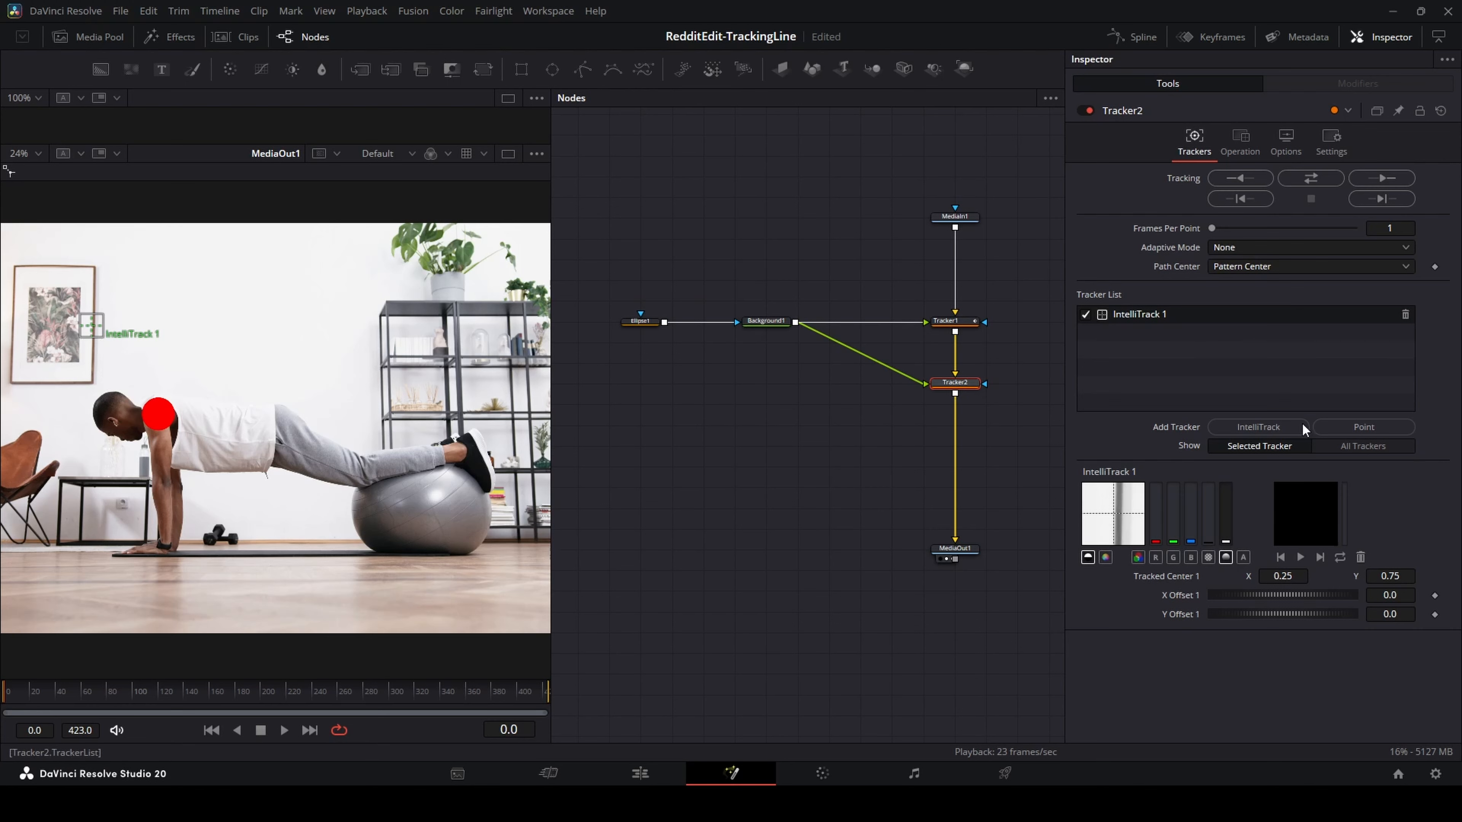
Replace Tracker2's IntelliTrack with a Point tracker and set Adaptive Mode to Every Frame
left_click(1375, 427)
left_click(1405, 314)
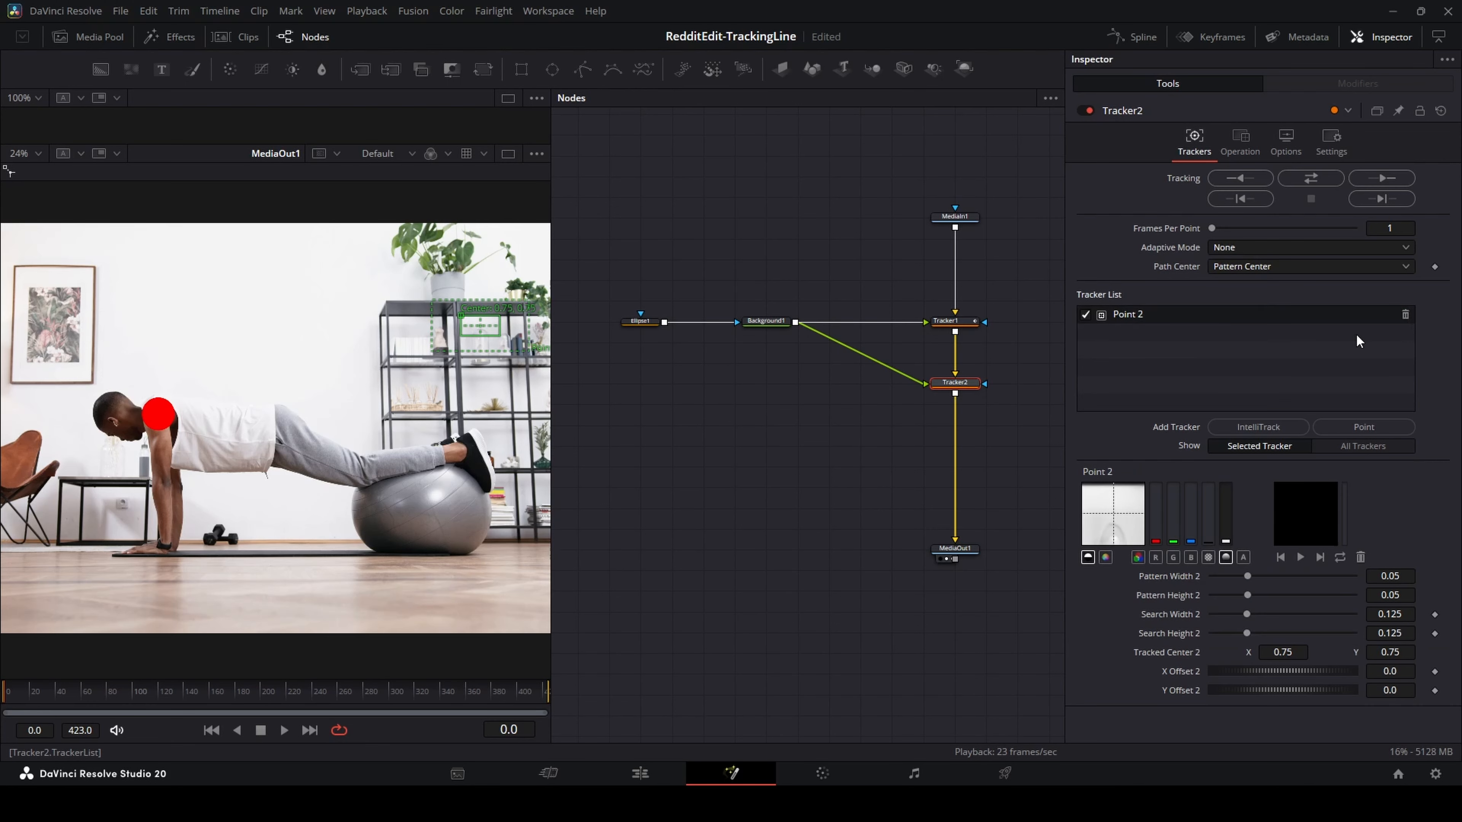
left_click(1235, 246)
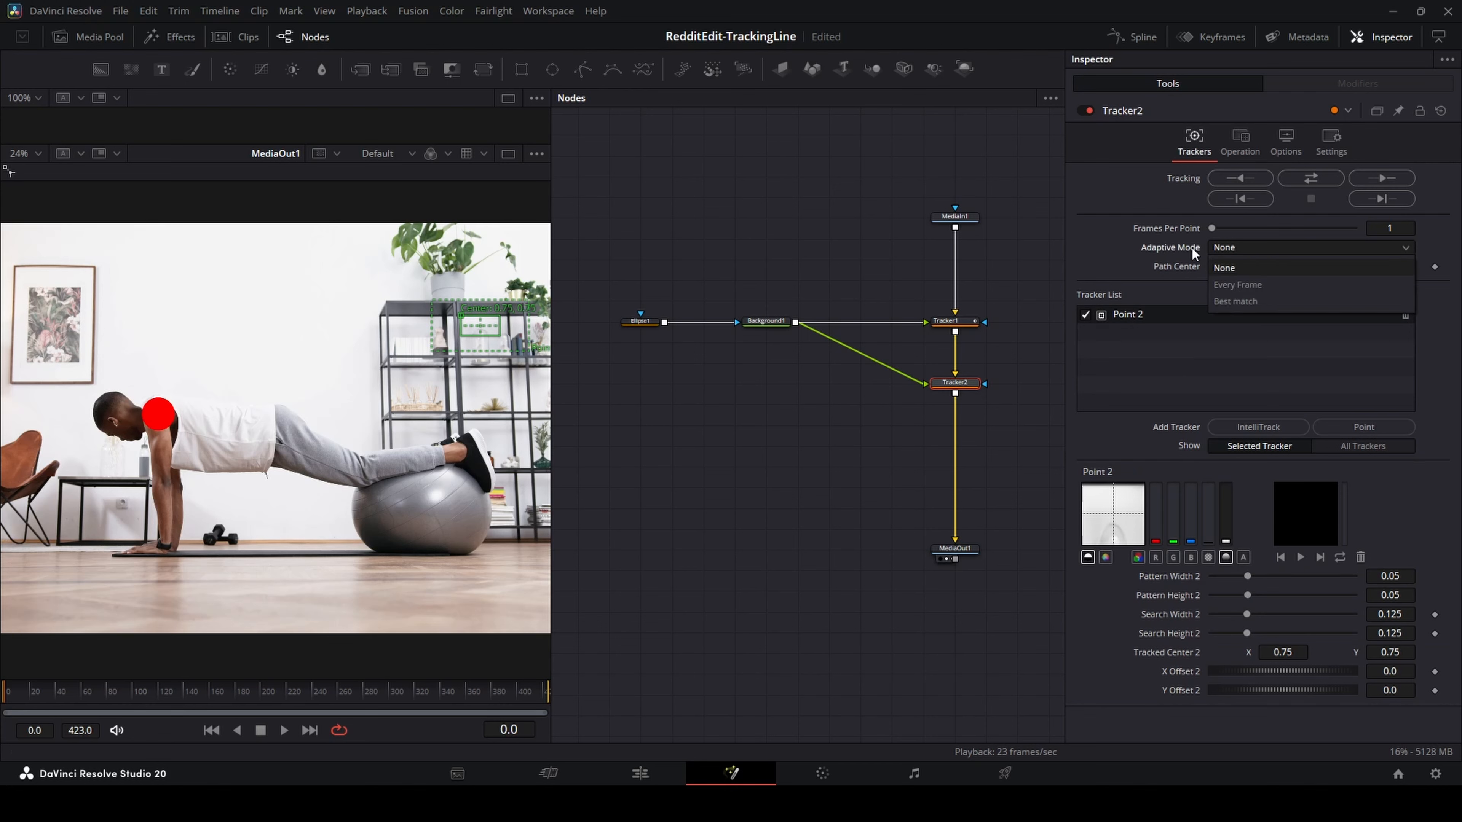
left_click(1246, 284)
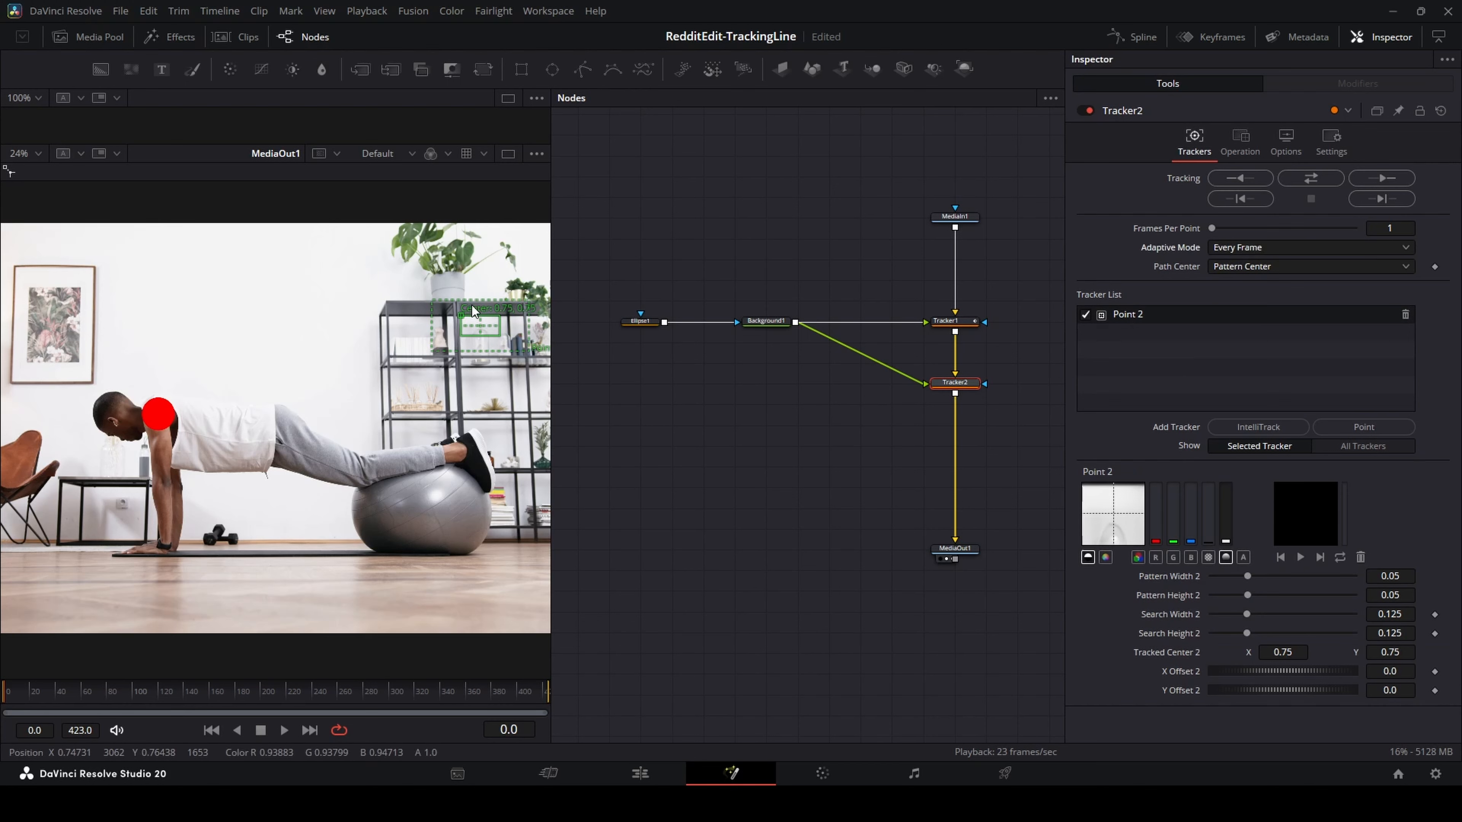
Place the tracking point on the man's hip and narrow its pattern width to about 0.038 and search width to about 0.066
left_click_drag(463, 313, 262, 430)
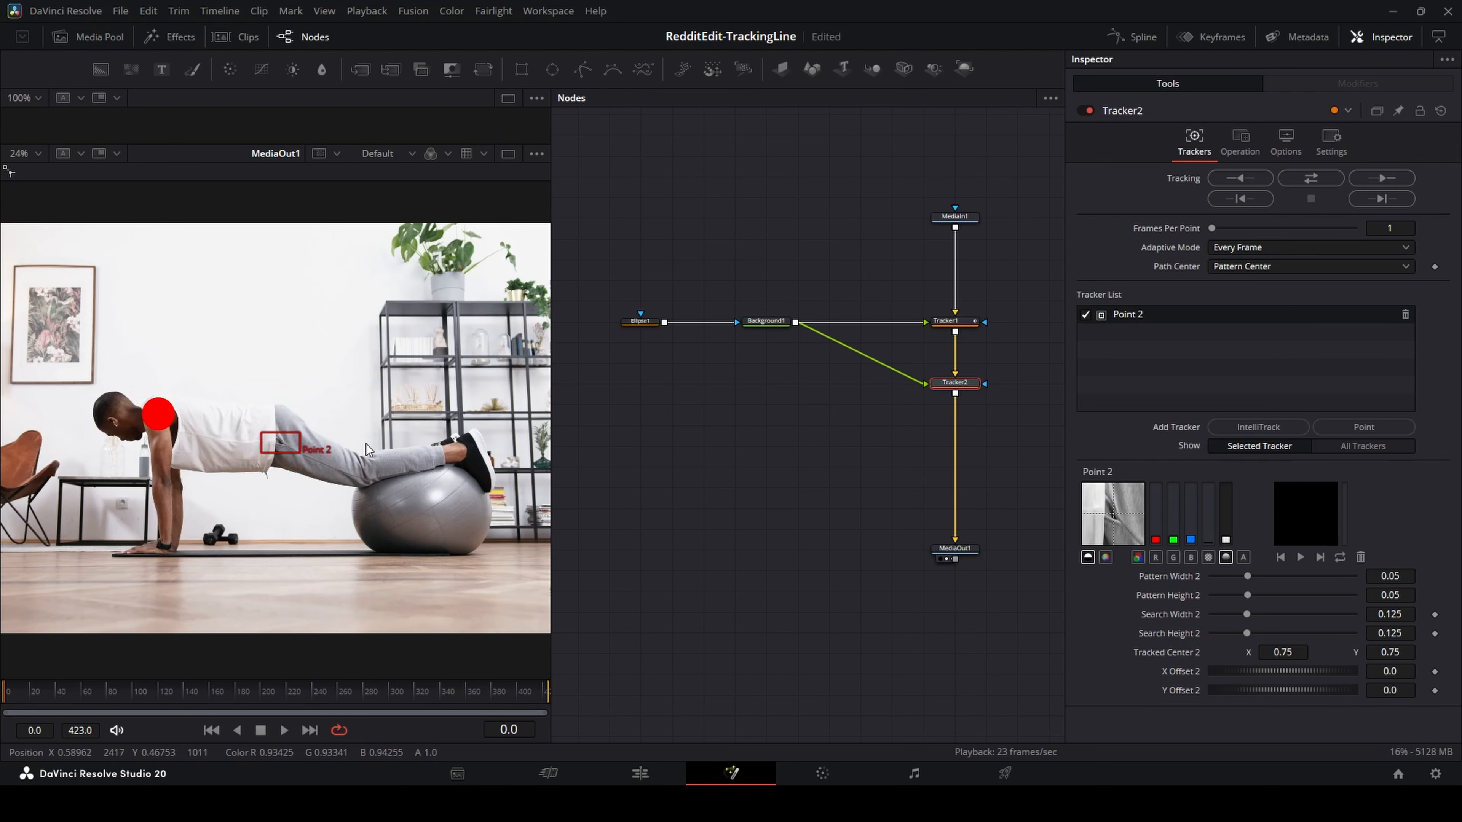
left_click(263, 455)
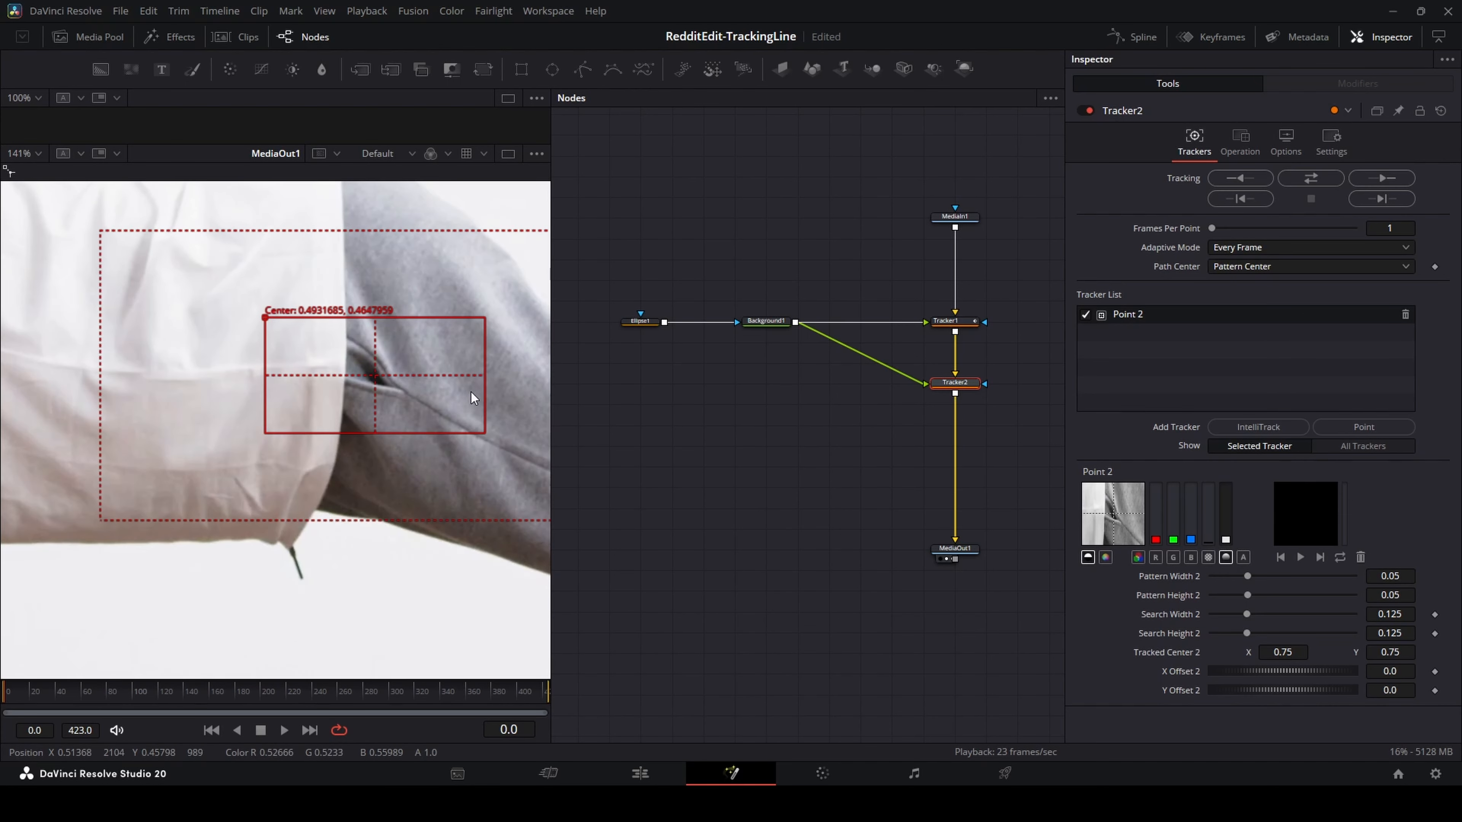
left_click_drag(486, 398, 318, 407)
left_click_drag(518, 415, 408, 419)
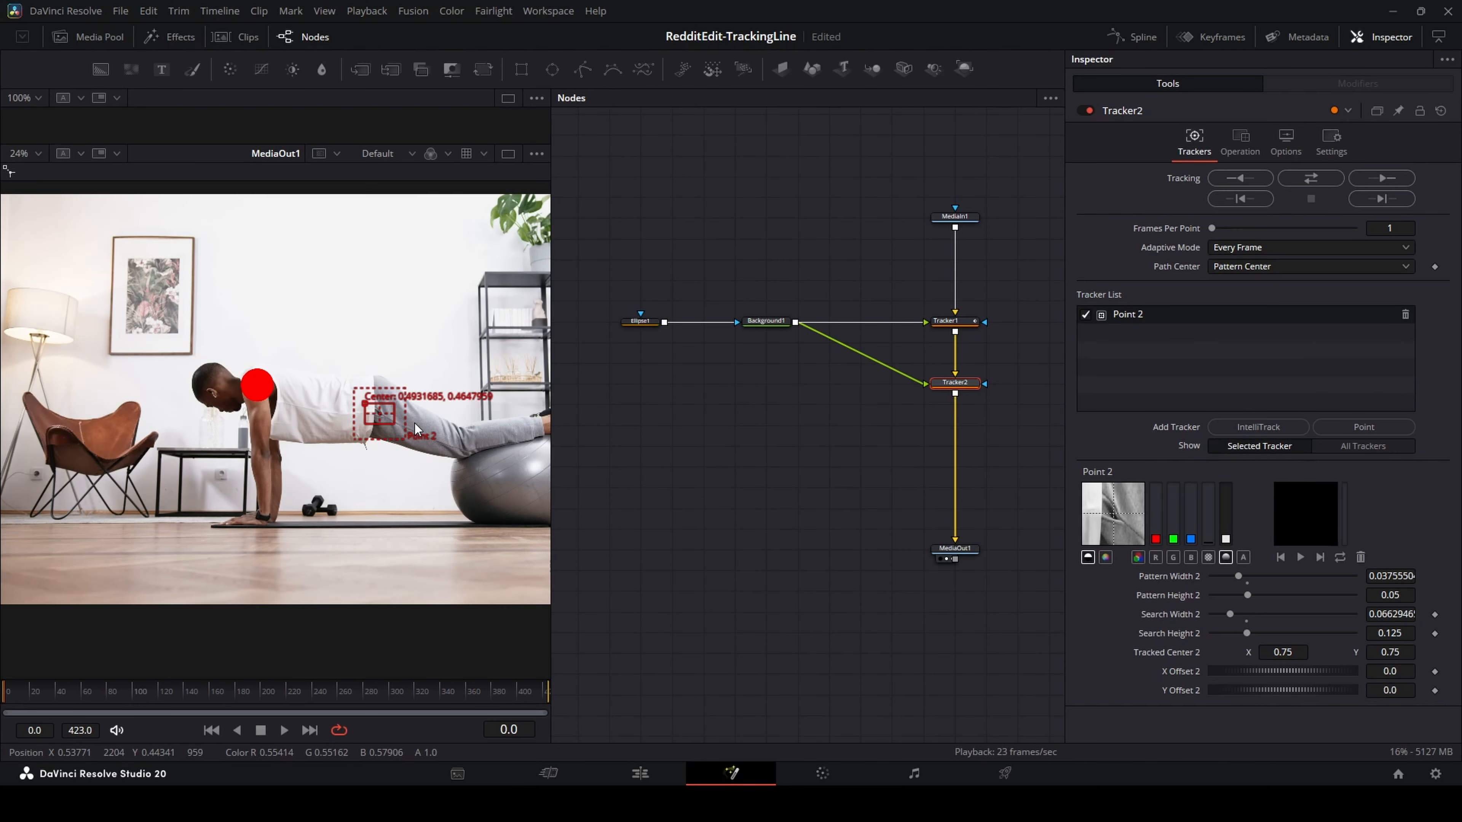
Track the hip point through the whole clip from frame 0 and examine its motion path
left_click(1320, 178)
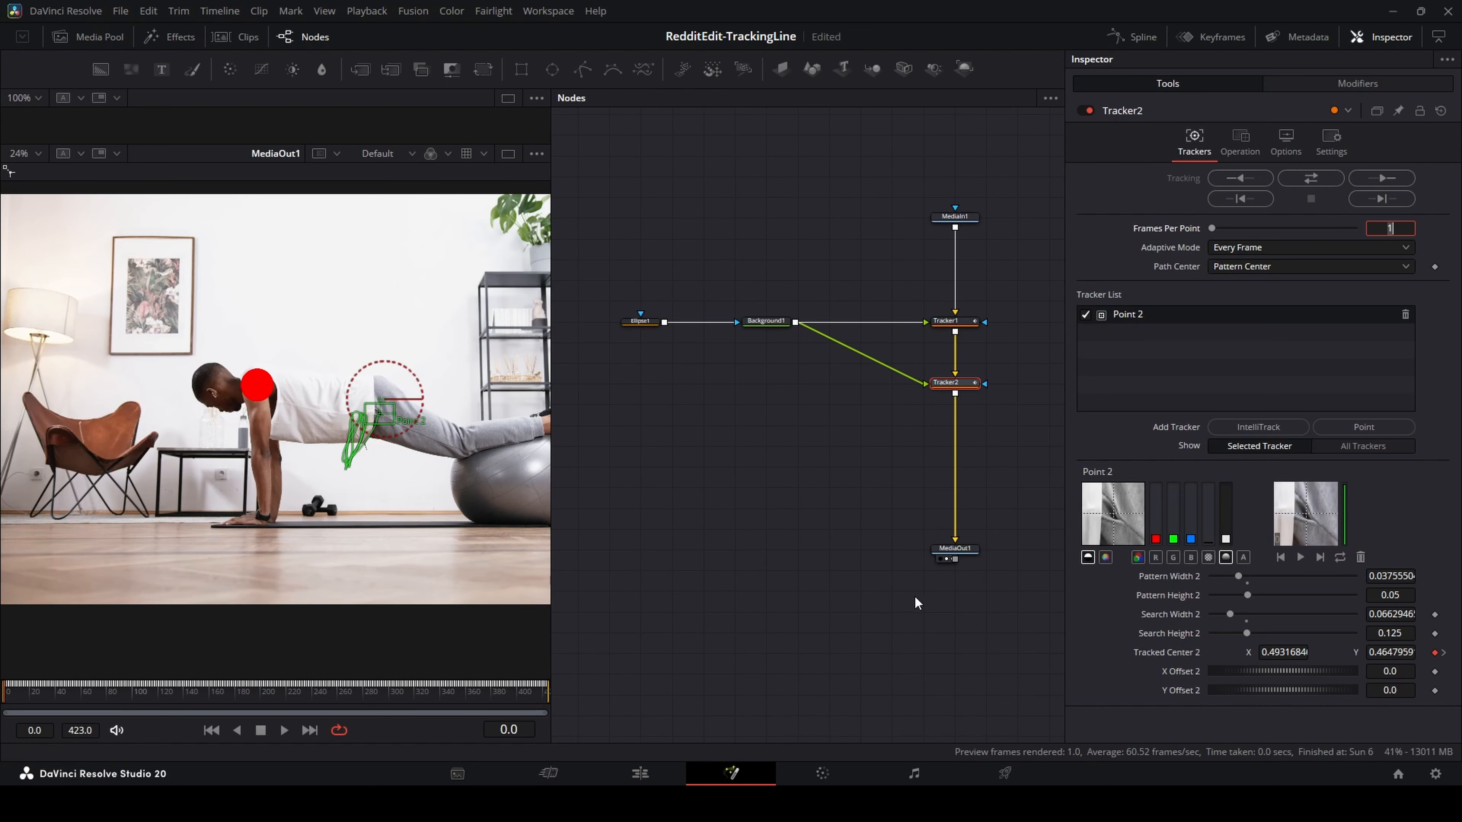
scroll(337, 462, "up", 6)
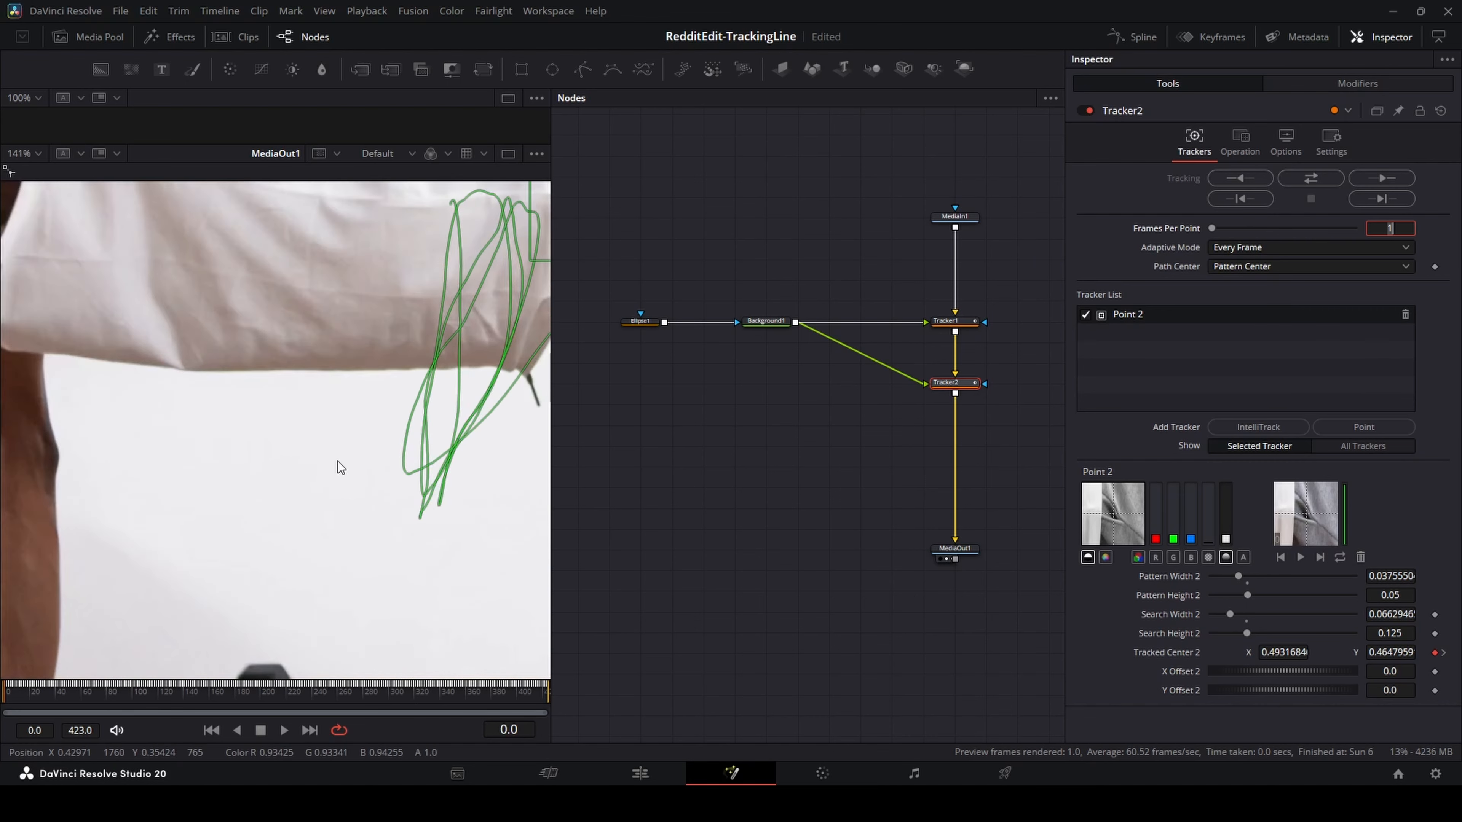
left_click_drag(400, 480, 251, 499)
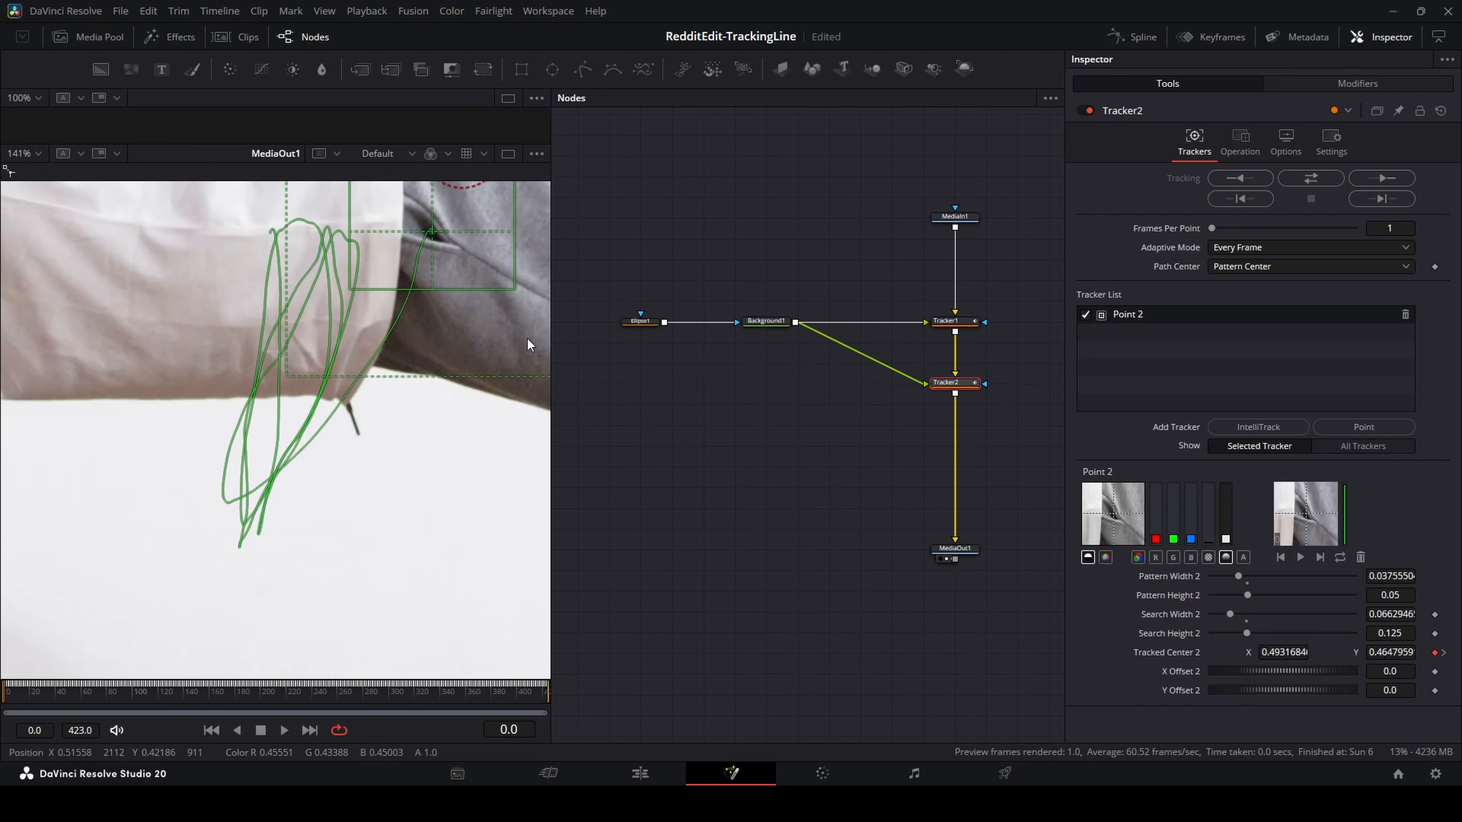
key("ctrl+f")
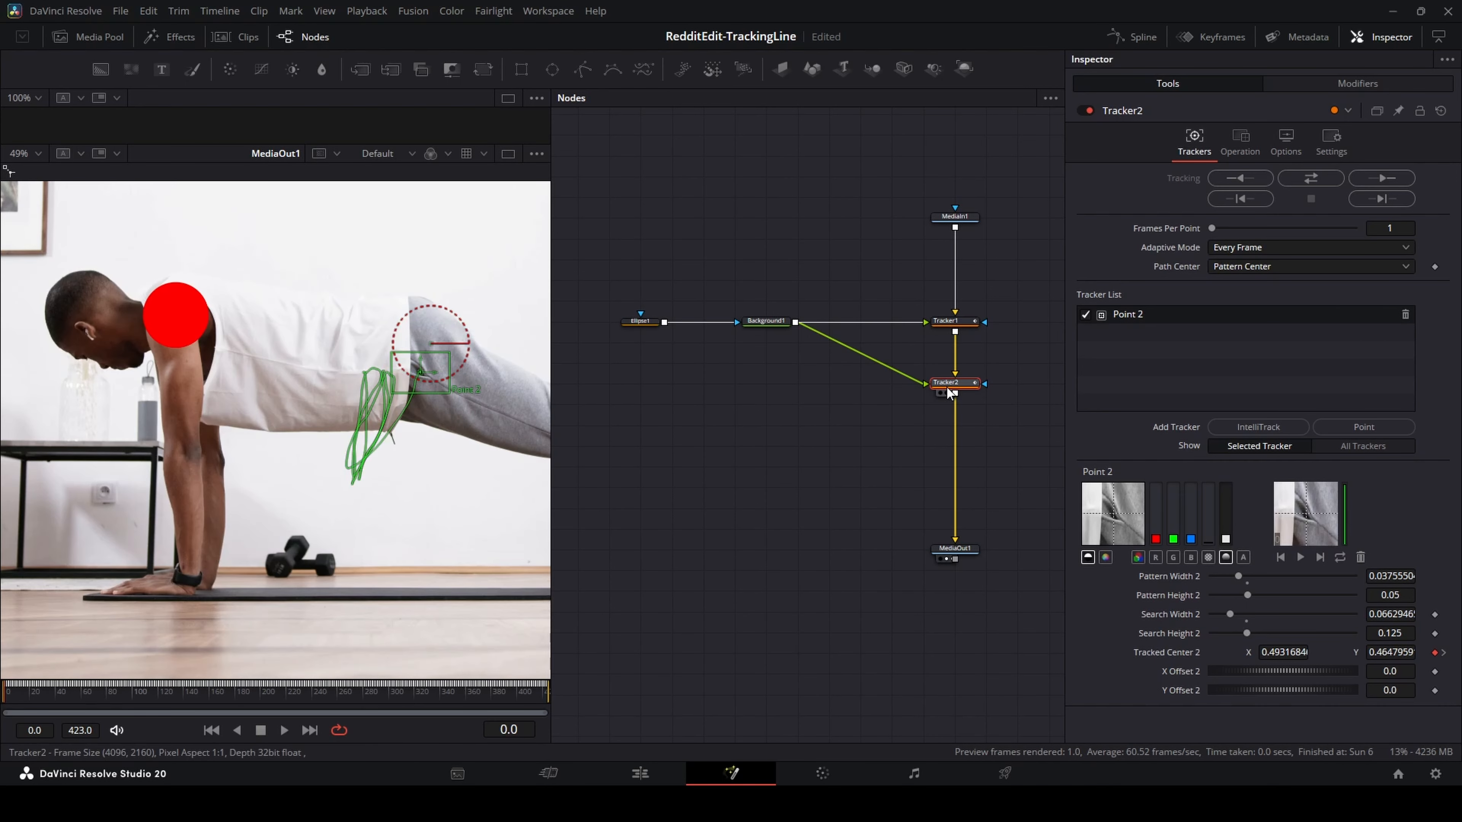
Set Tracker2's operation to Match Move
left_click(1285, 139)
left_click(1249, 137)
left_click(1270, 183)
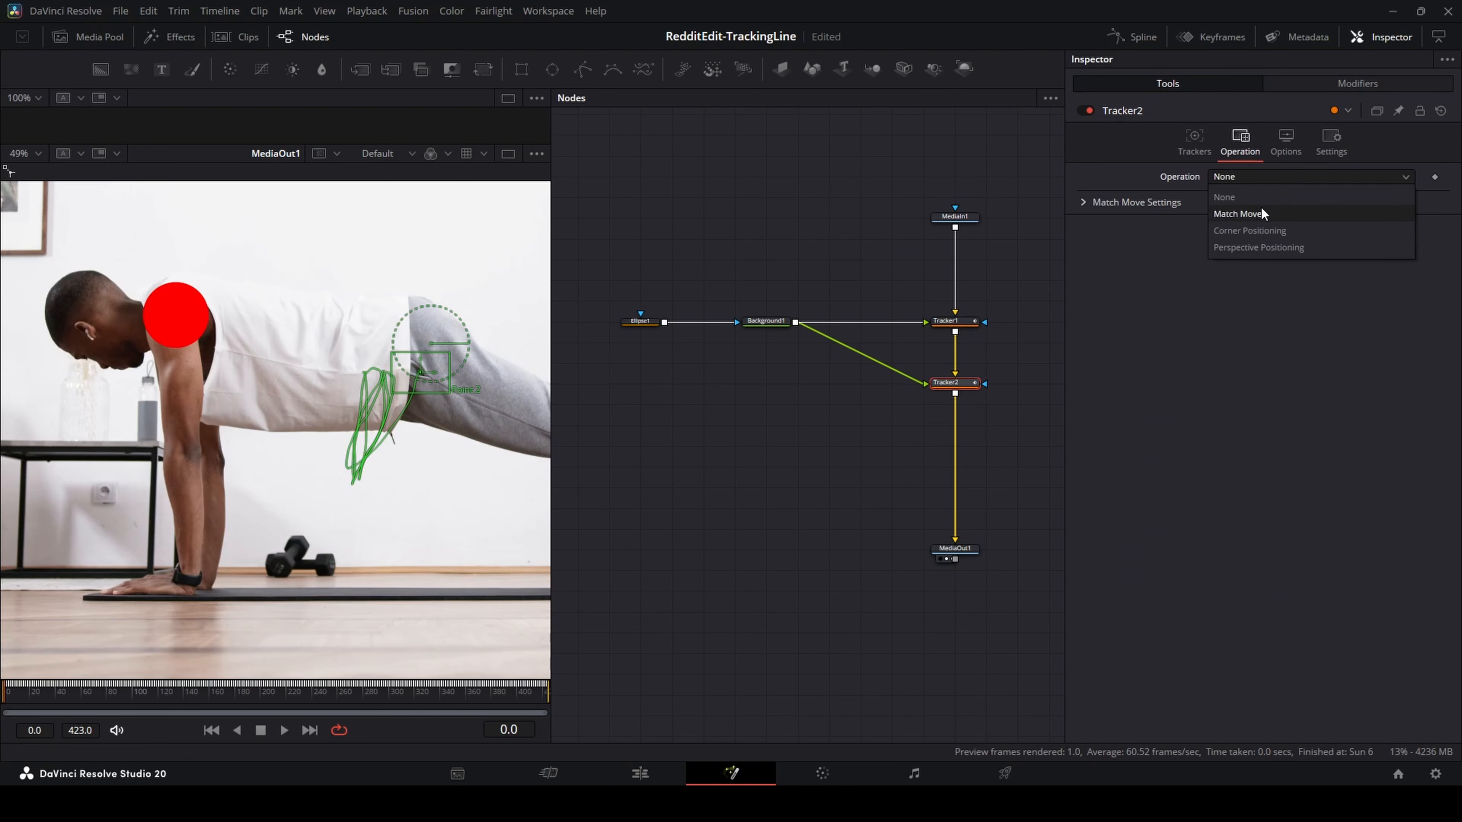
left_click(1260, 204)
Center the second circle on the hip point with an X Offset of -0.0068 and a Y Offset of -0.0362
scroll(440, 372, "up", 6)
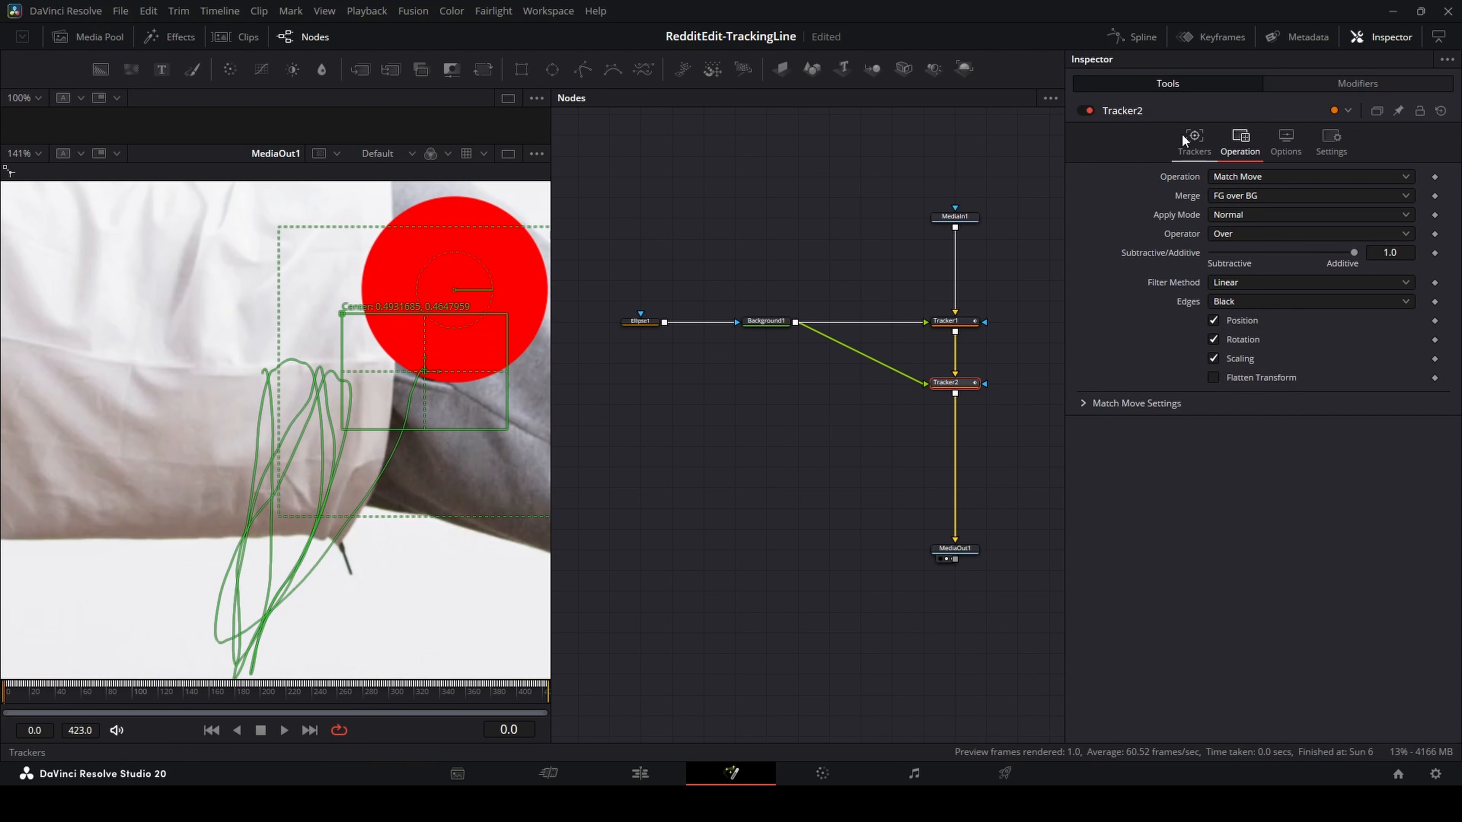
left_click(1194, 141)
mouse_move(1401, 675)
left_mouse_down()
mouse_move(1371, 686)
mouse_move(1393, 677)
left_mouse_up()
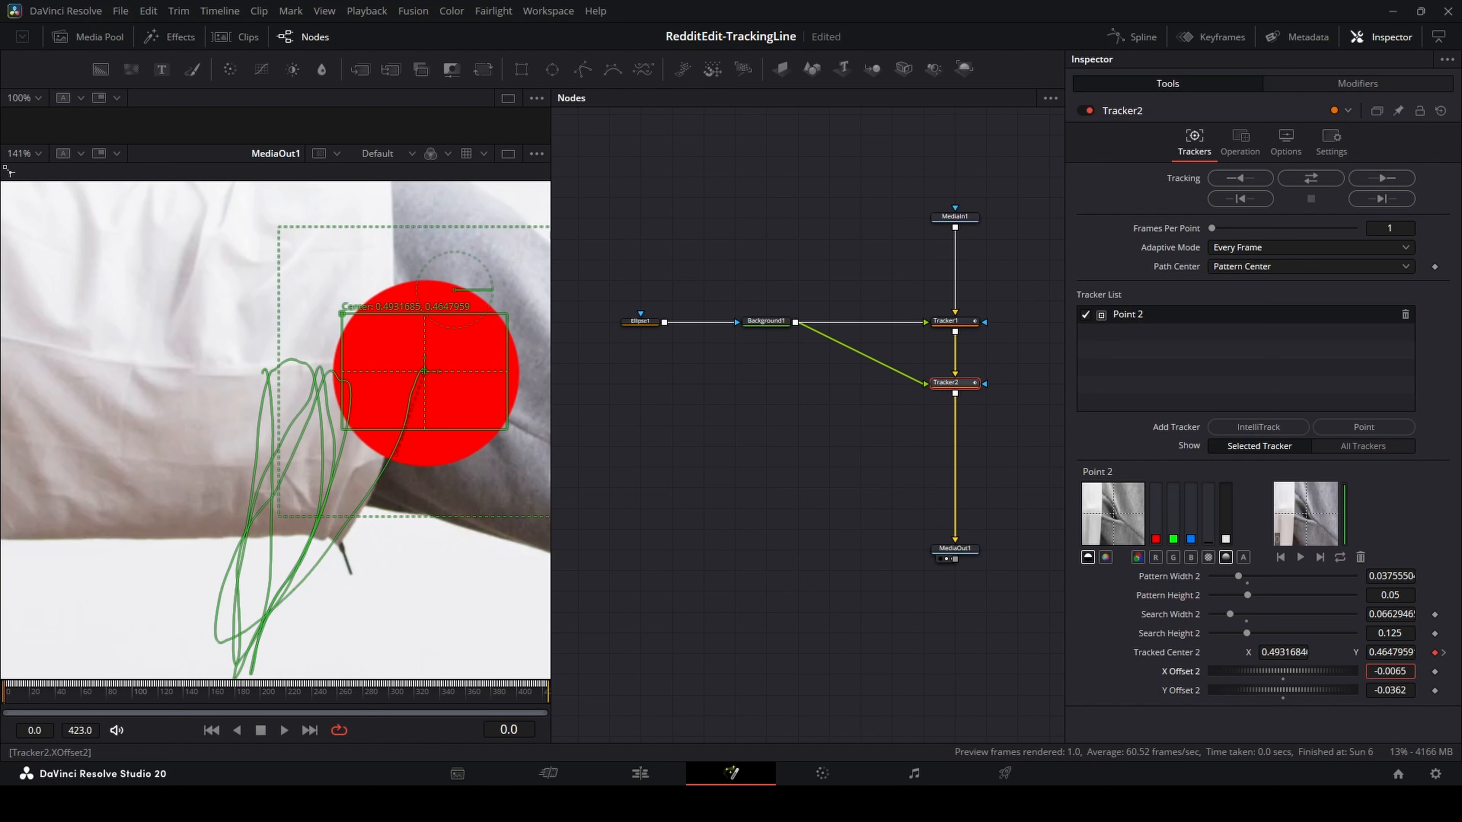
left_click(842, 549)
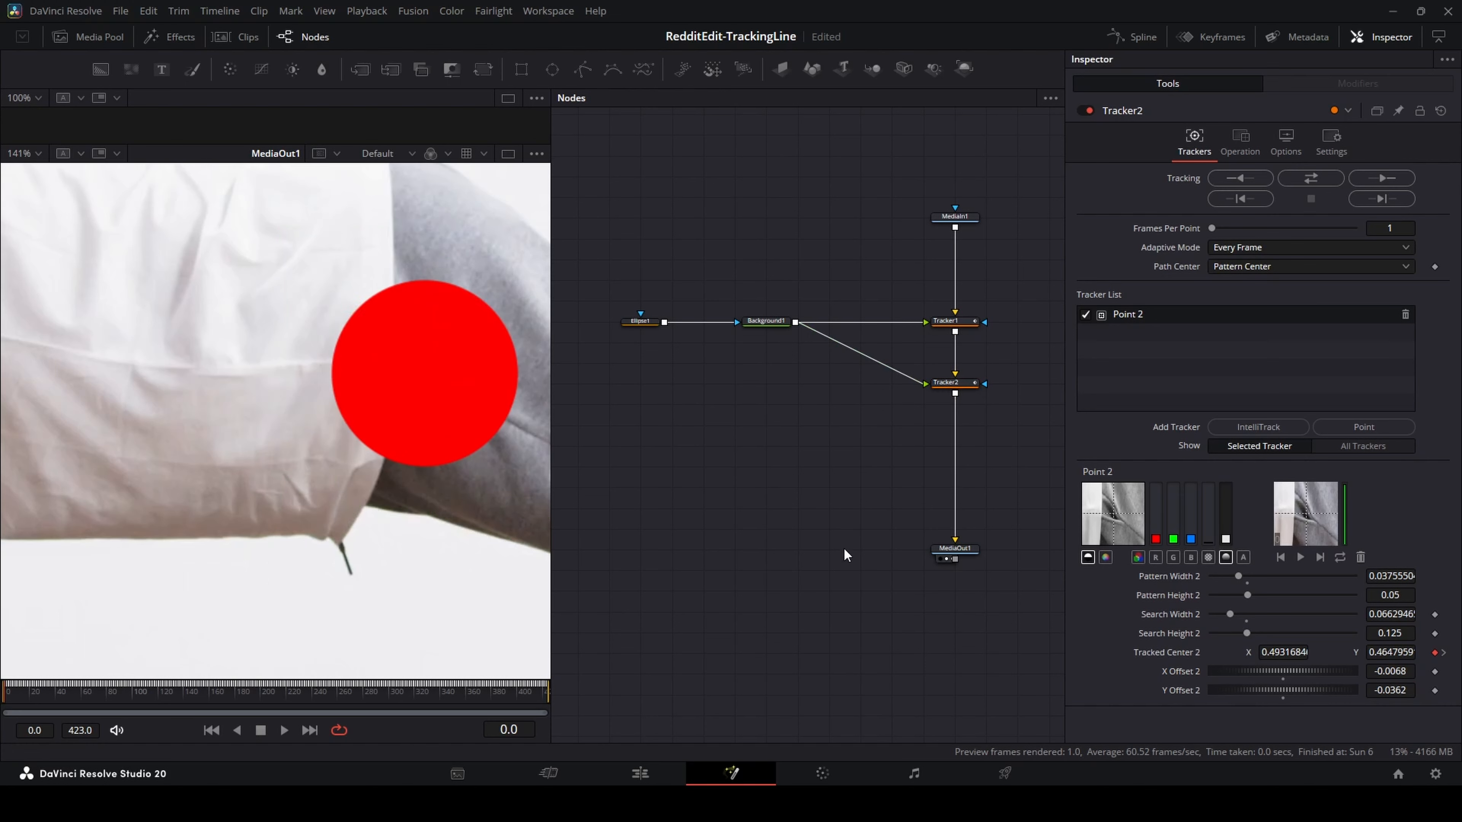
Play the clip to check both circles following the shoulder and hip, and return to frame 0
scroll(434, 448, "down", 6)
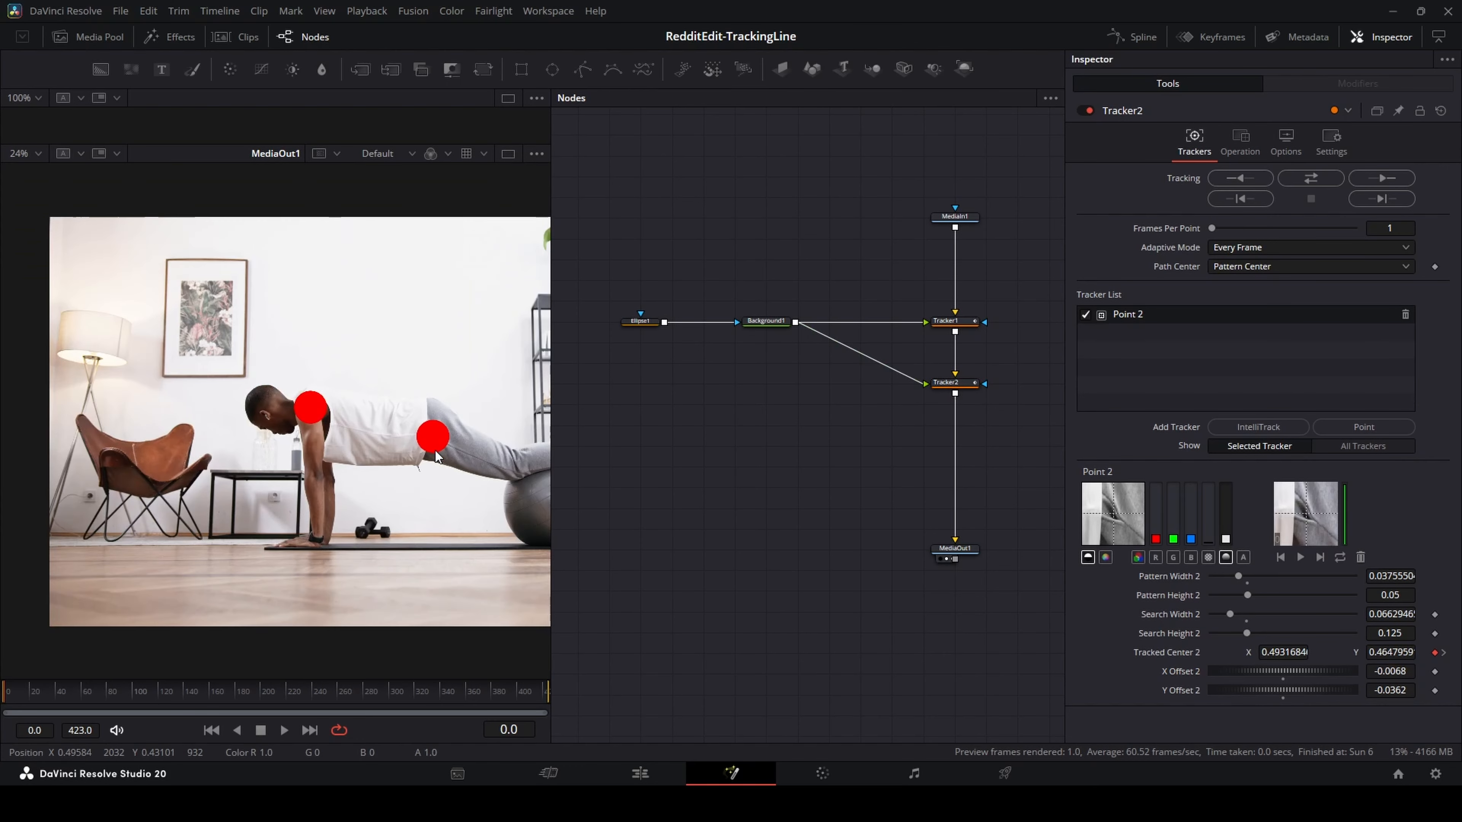
key("space")
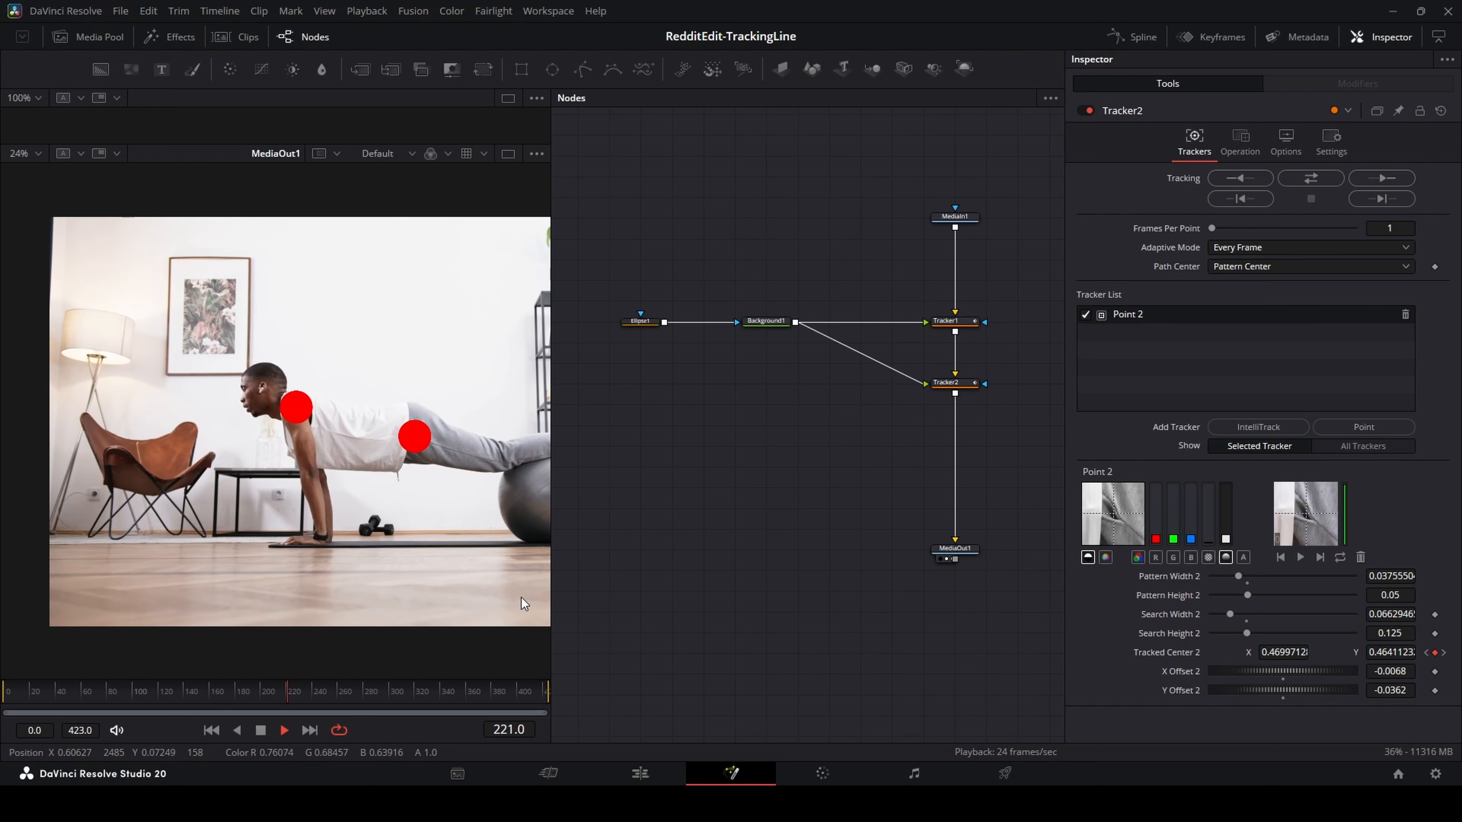
key("space")
left_click_drag(220, 686, 1, 702)
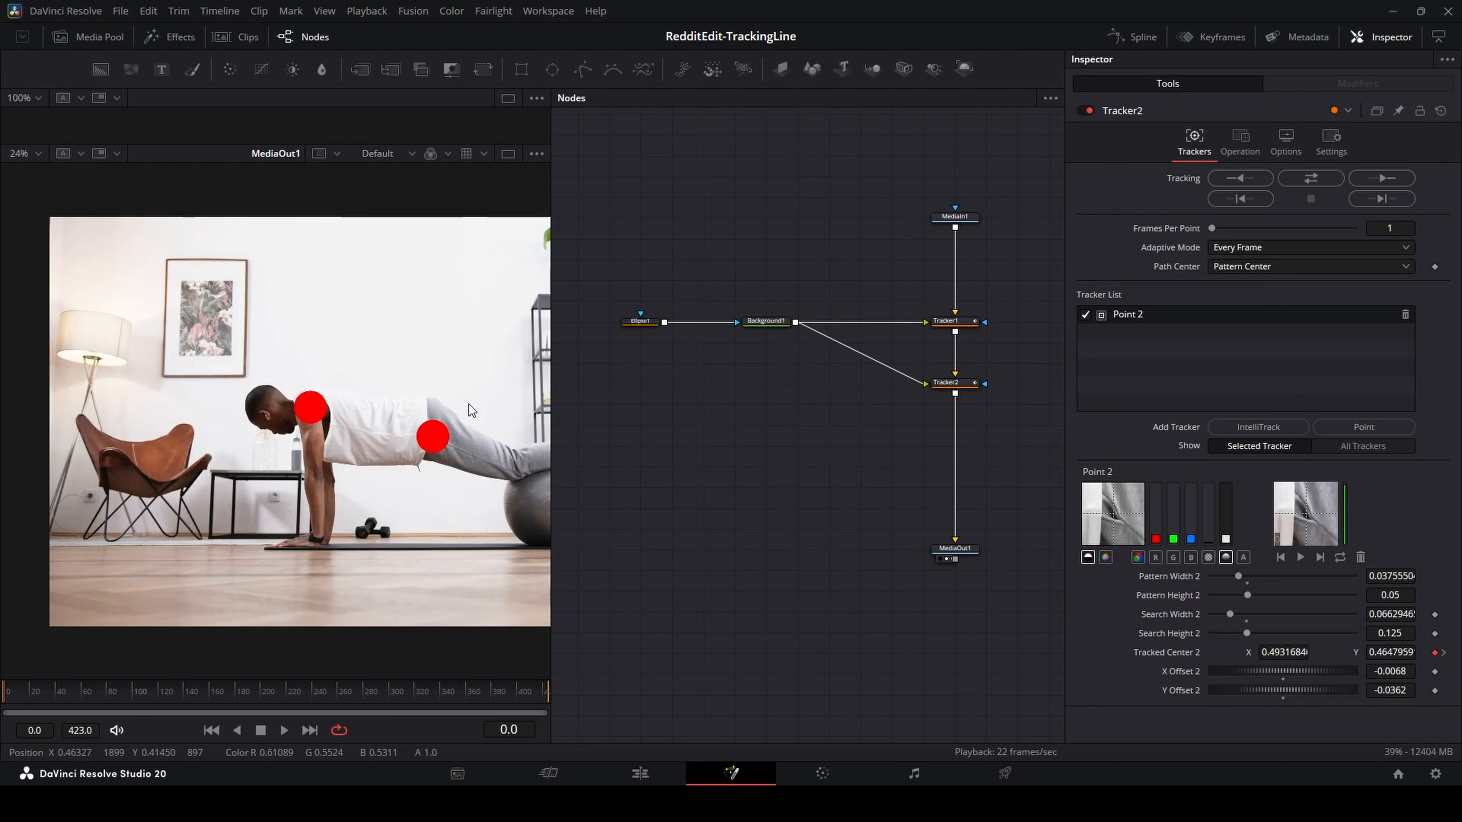
Shrink the Ellipse1 circle mask to a width and height of about 0.0286, keeping it centered on the shoulder point
left_click(640, 324)
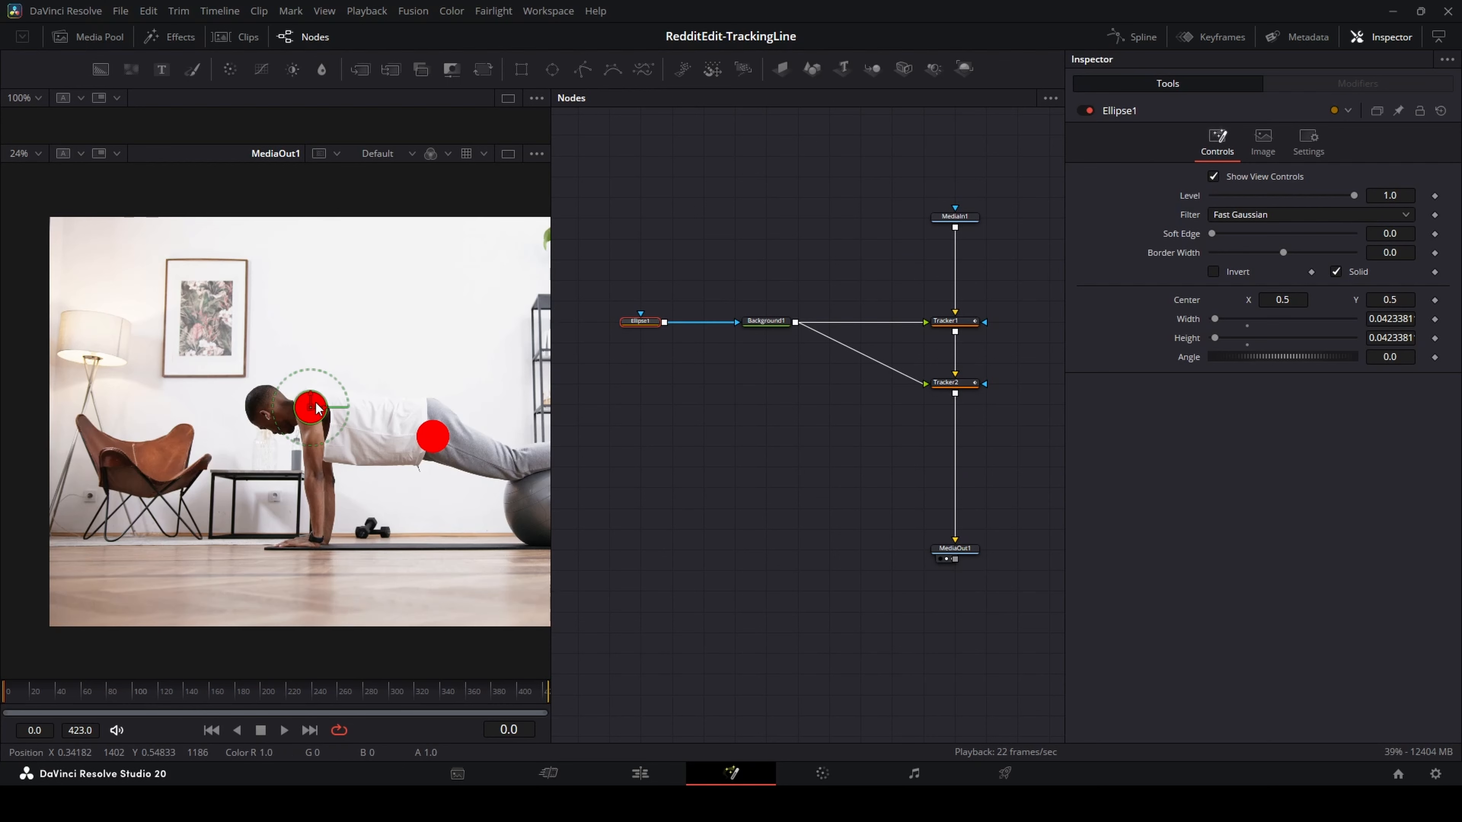
scroll(320, 444, "up", 5)
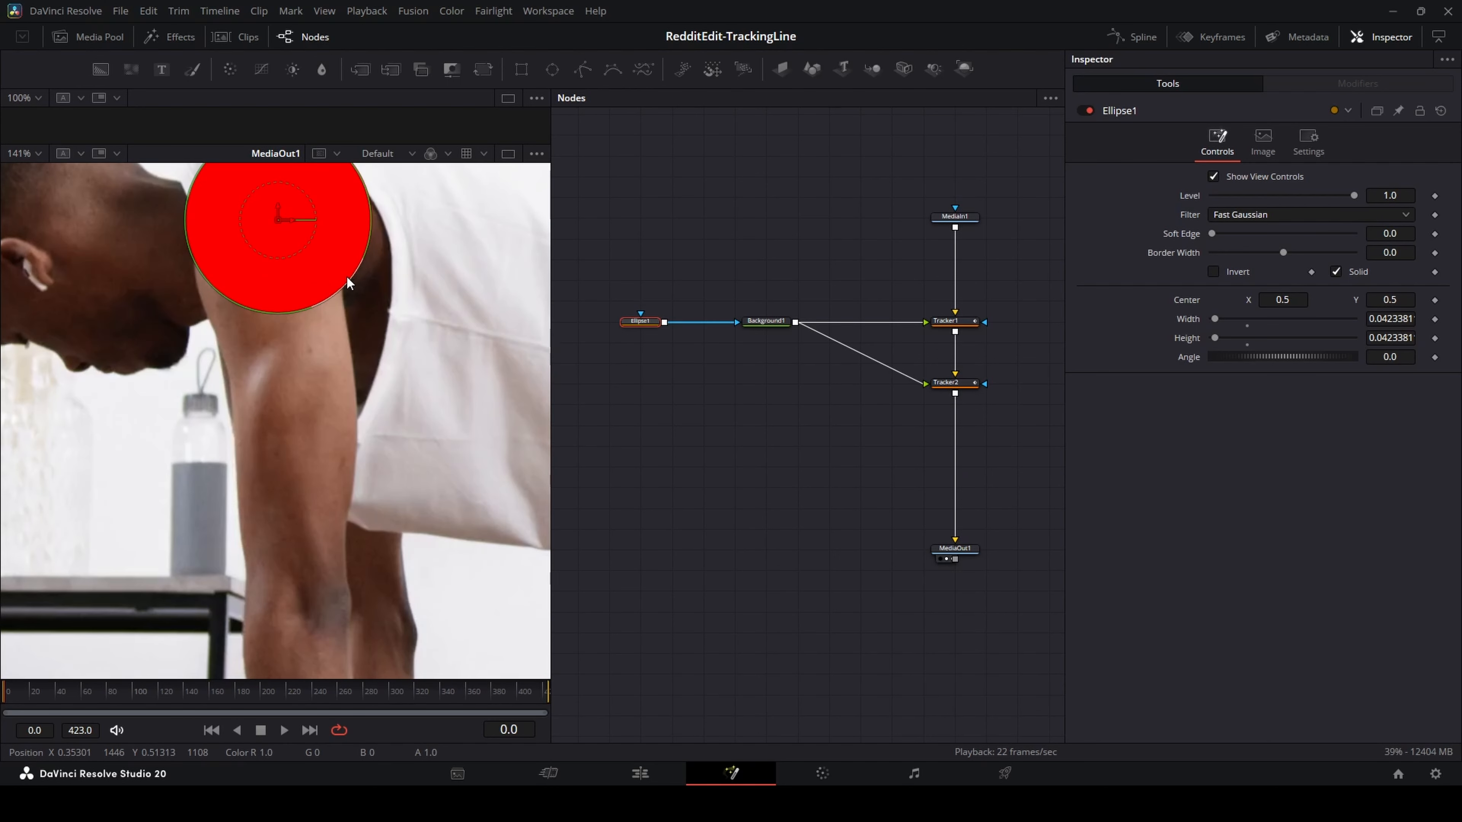
left_click_drag(346, 285, 321, 267)
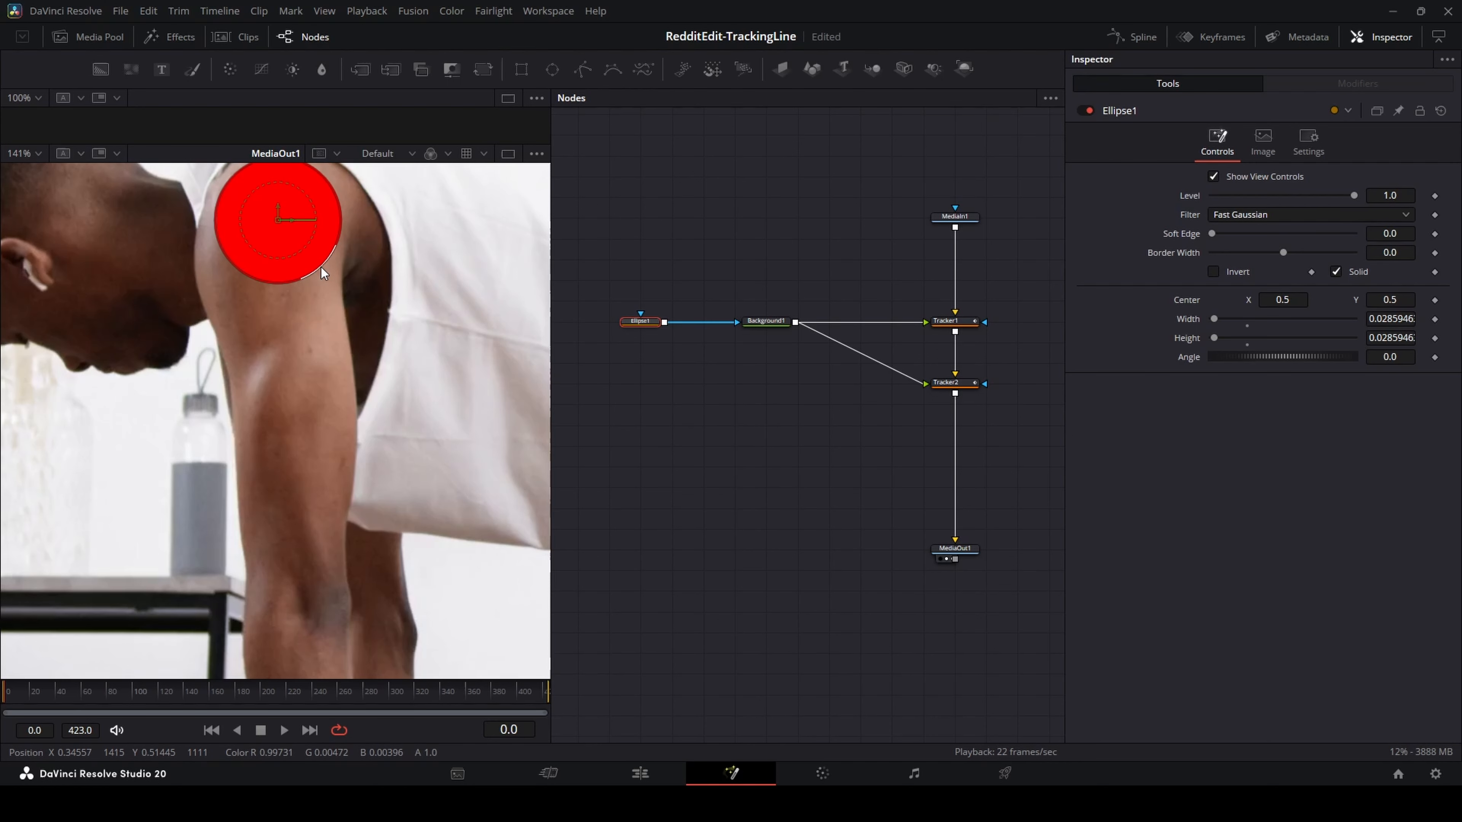
left_click(701, 409)
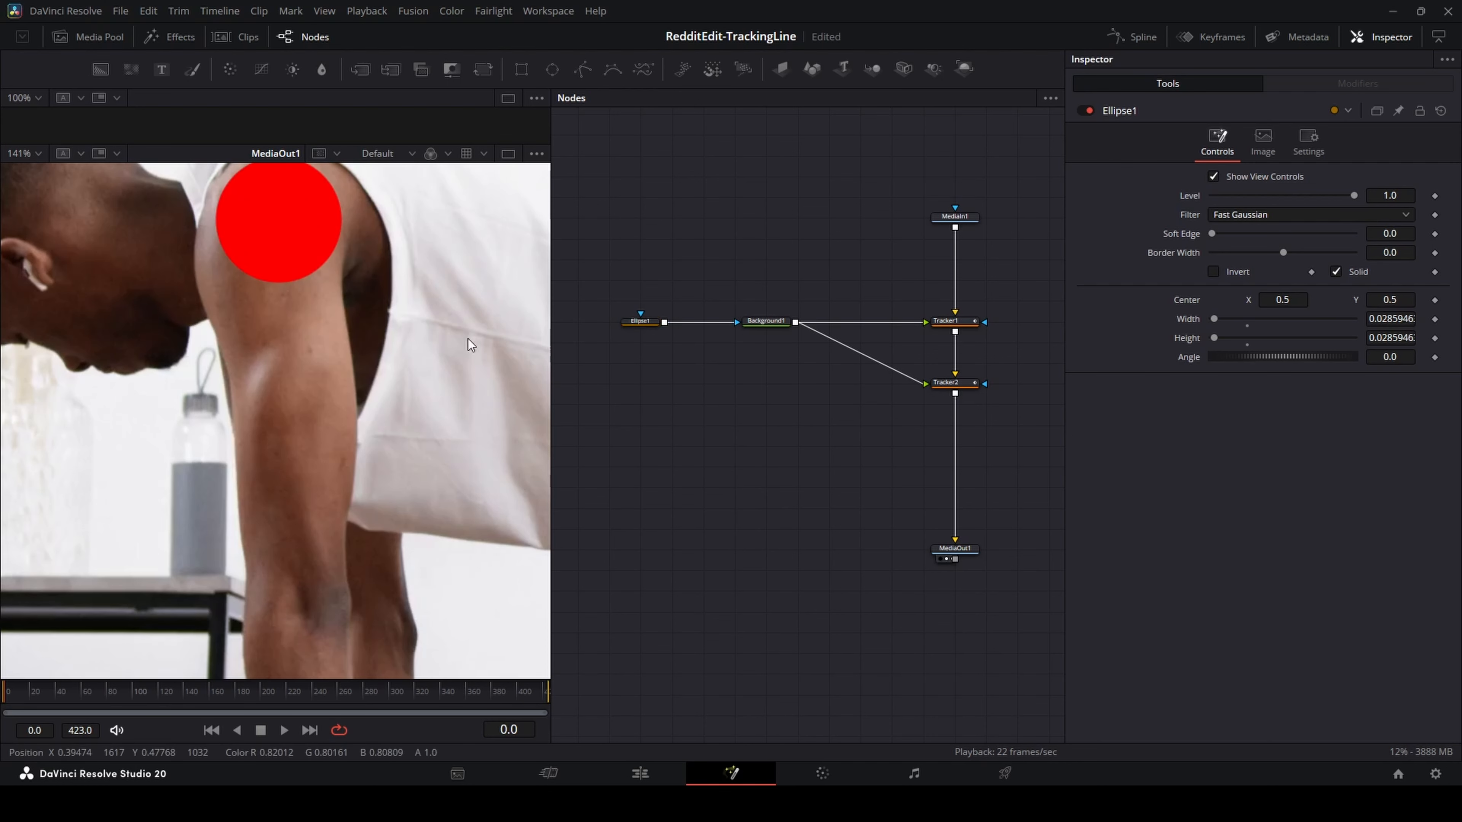
scroll(469, 338, "down", 3)
scroll(788, 372, "right", 2)
scroll(821, 440, "left", 3)
scroll(809, 352, "down", 1)
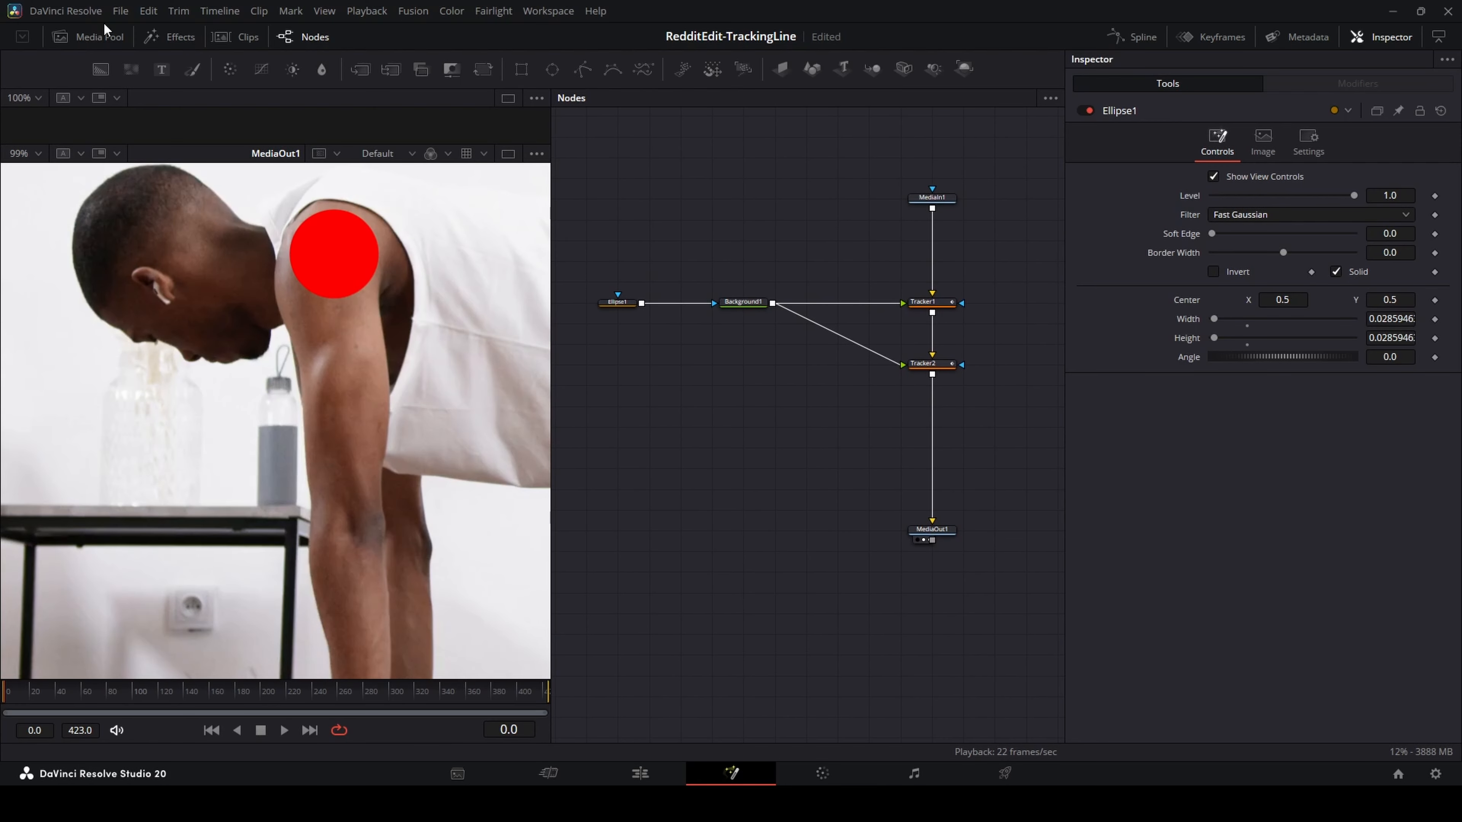
Copy the Background1 node and paste it as an instance in the empty area below the original
left_click(743, 303)
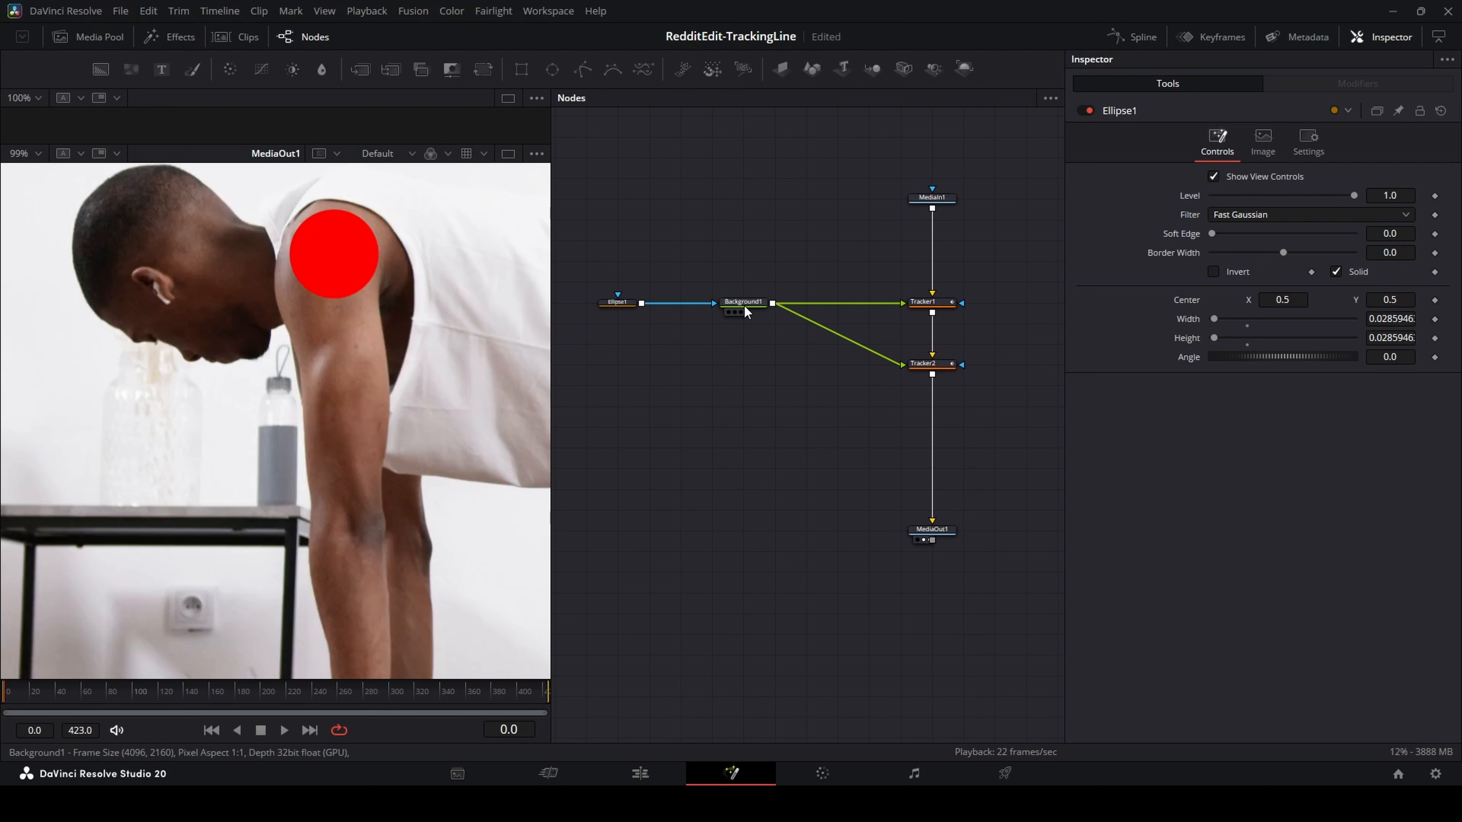
left_click(744, 422)
right_click(745, 421)
left_click(854, 679)
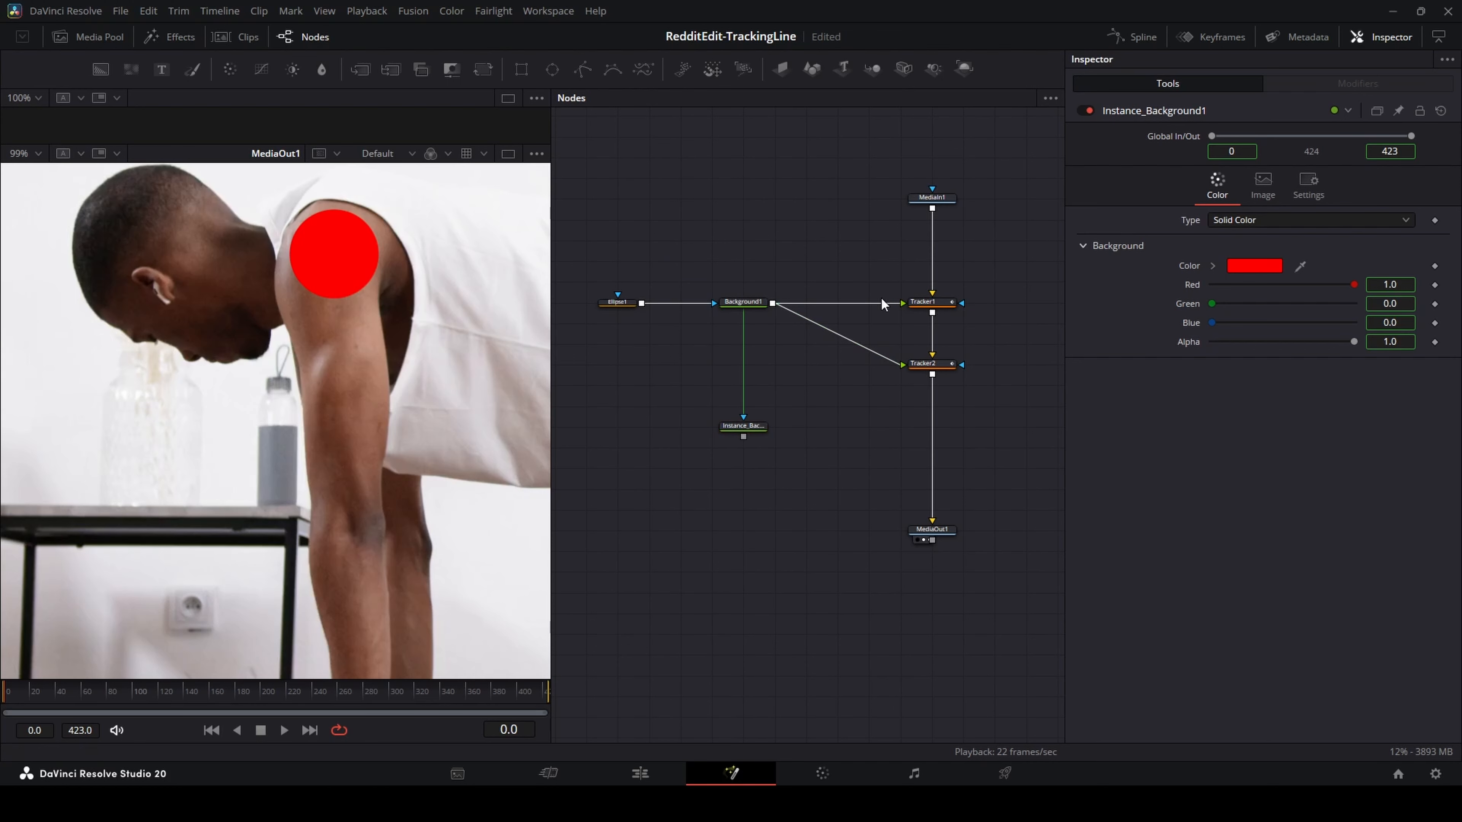
Test the link between the background and its instance by setting Green to 1.0 on the instance, comparing both nodes, and restoring Green to 0.0
left_click_drag(1212, 304, 1353, 304)
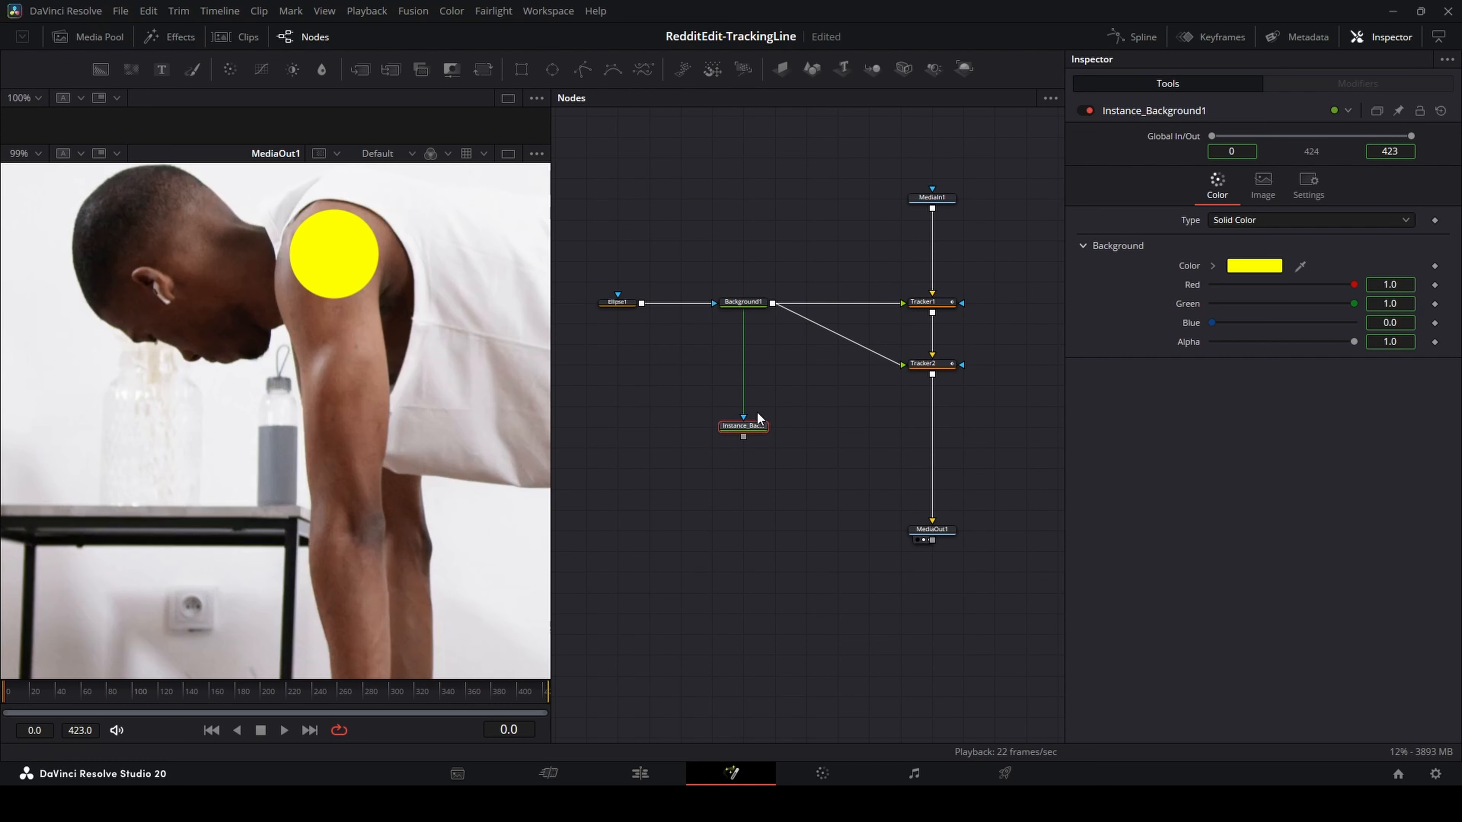
left_click(757, 300)
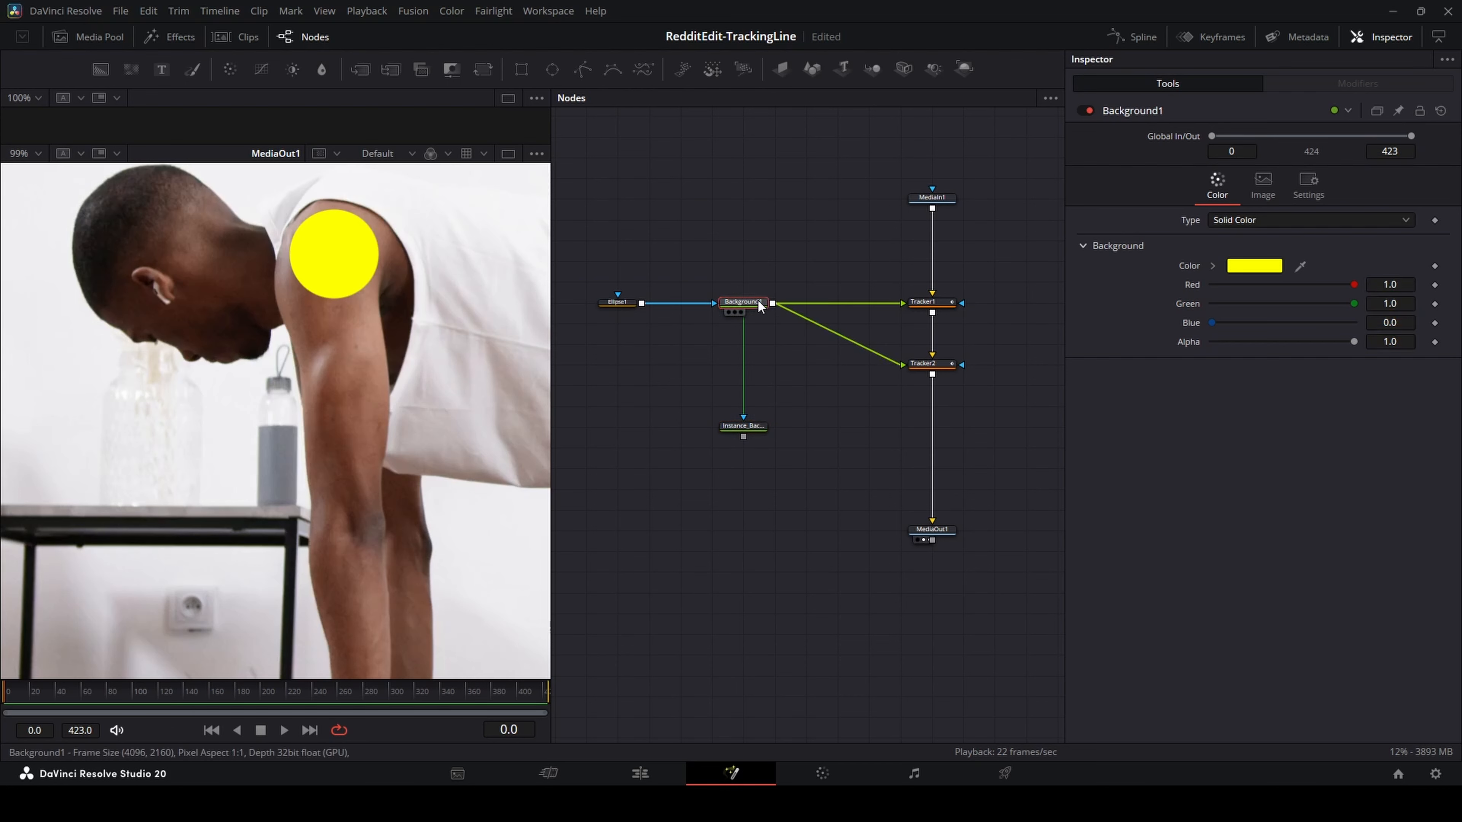
left_click(741, 427)
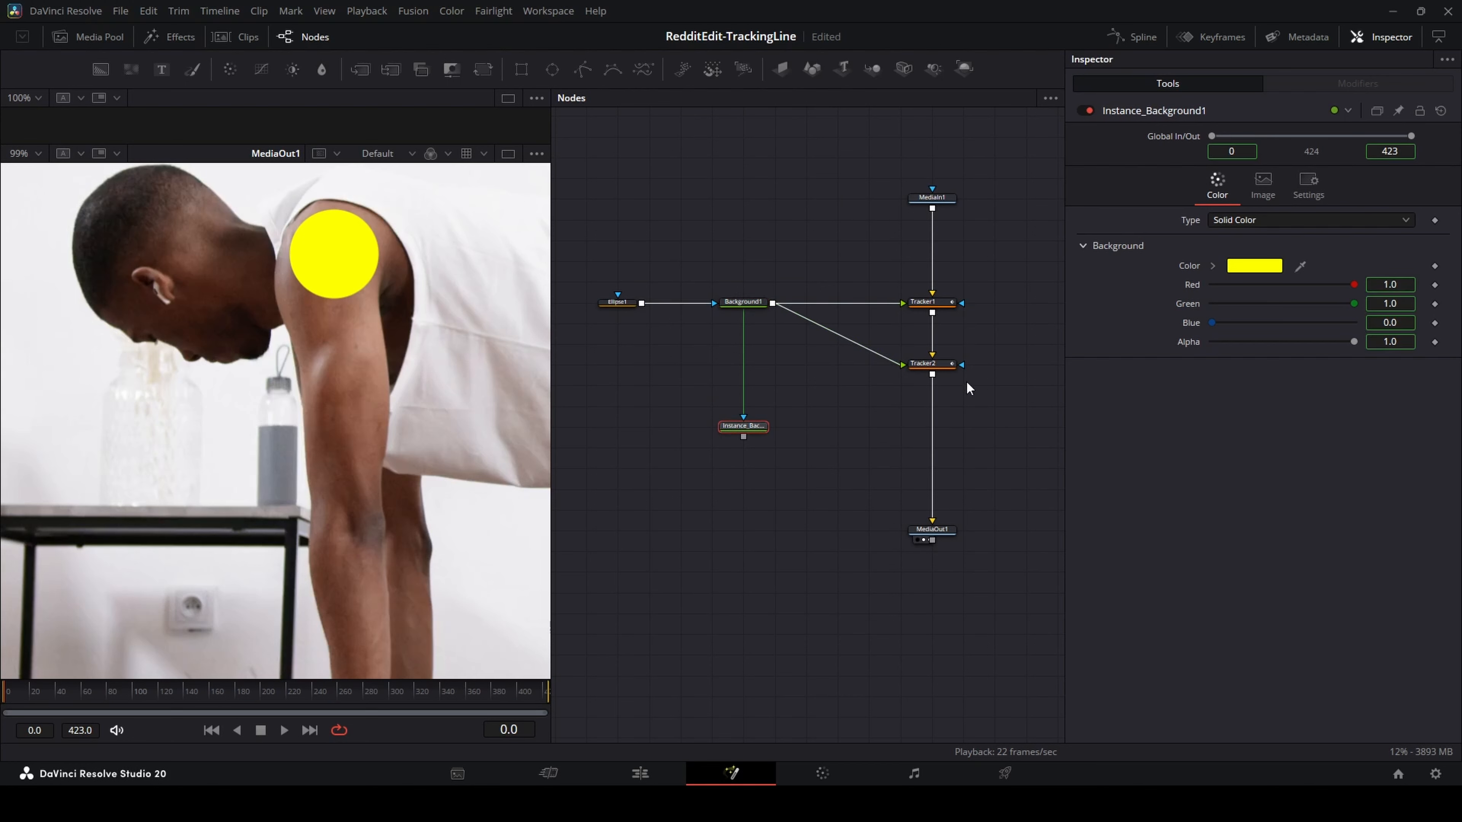
left_click(754, 302)
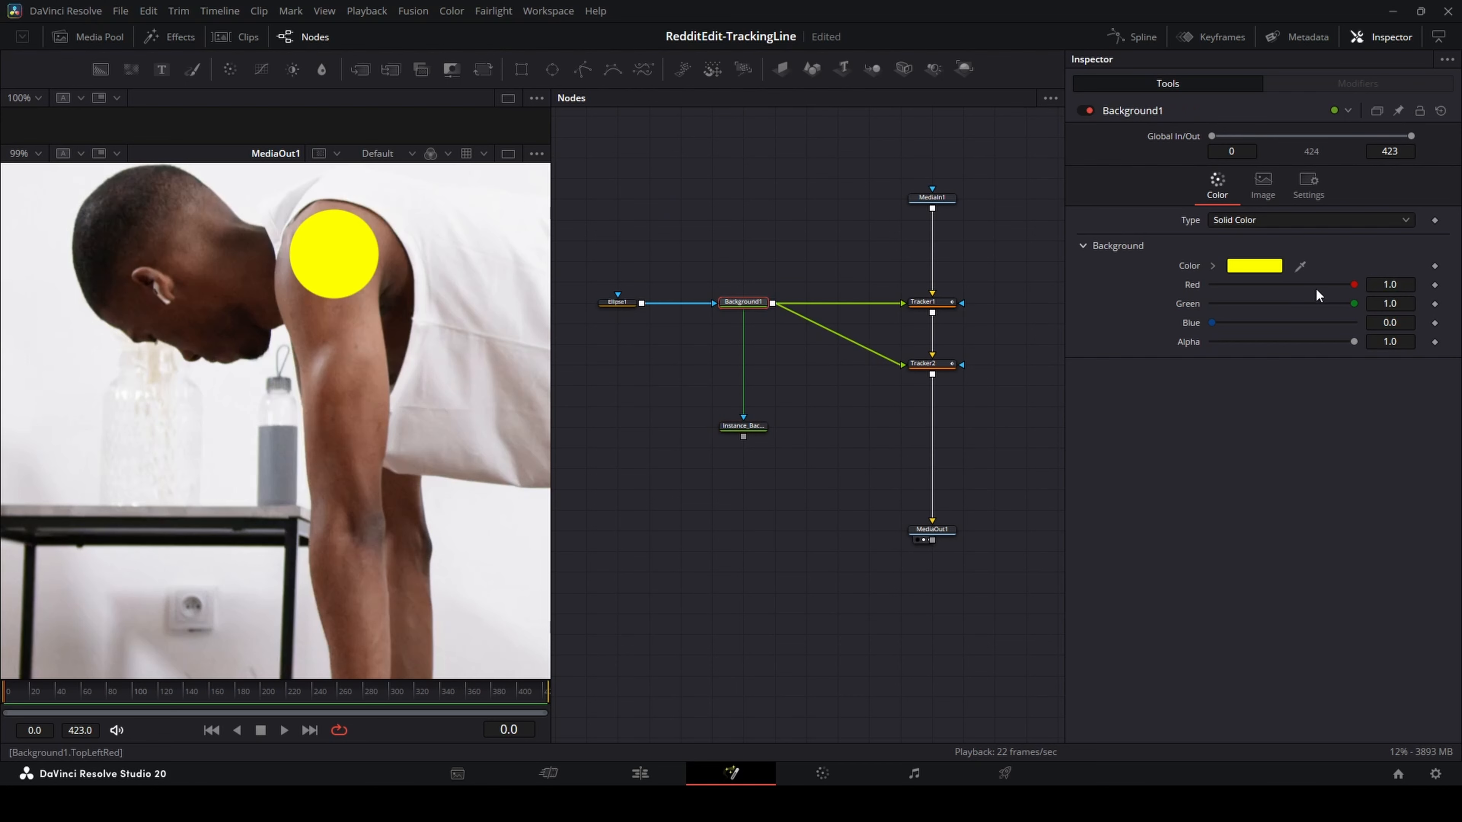
left_click_drag(1354, 303, 1117, 302)
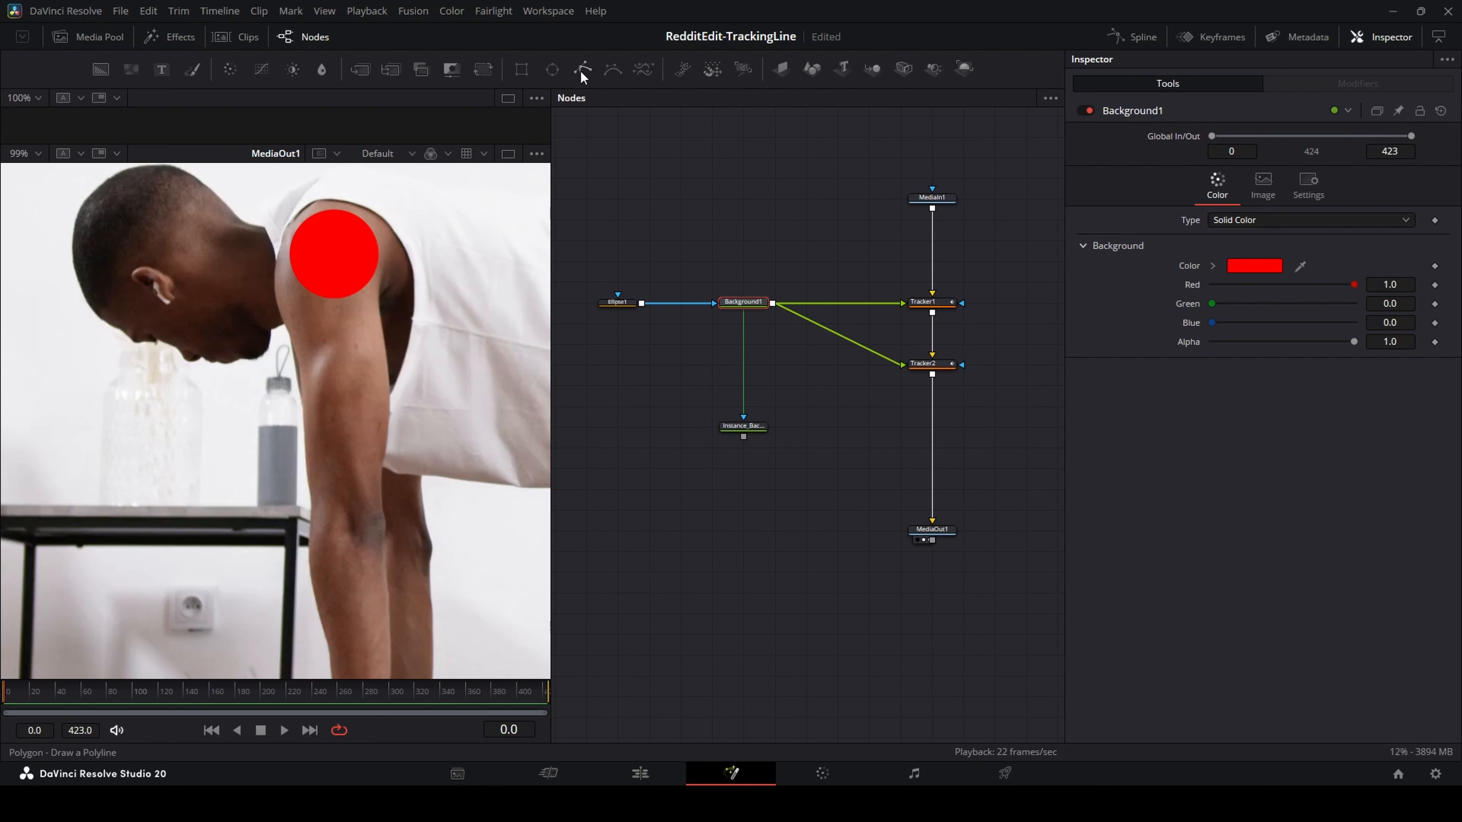
Mask the instanced background with a Polygon and draw an open line from the shoulder to the hip over the MediaOut1 view
left_click_drag(581, 70, 403, 390)
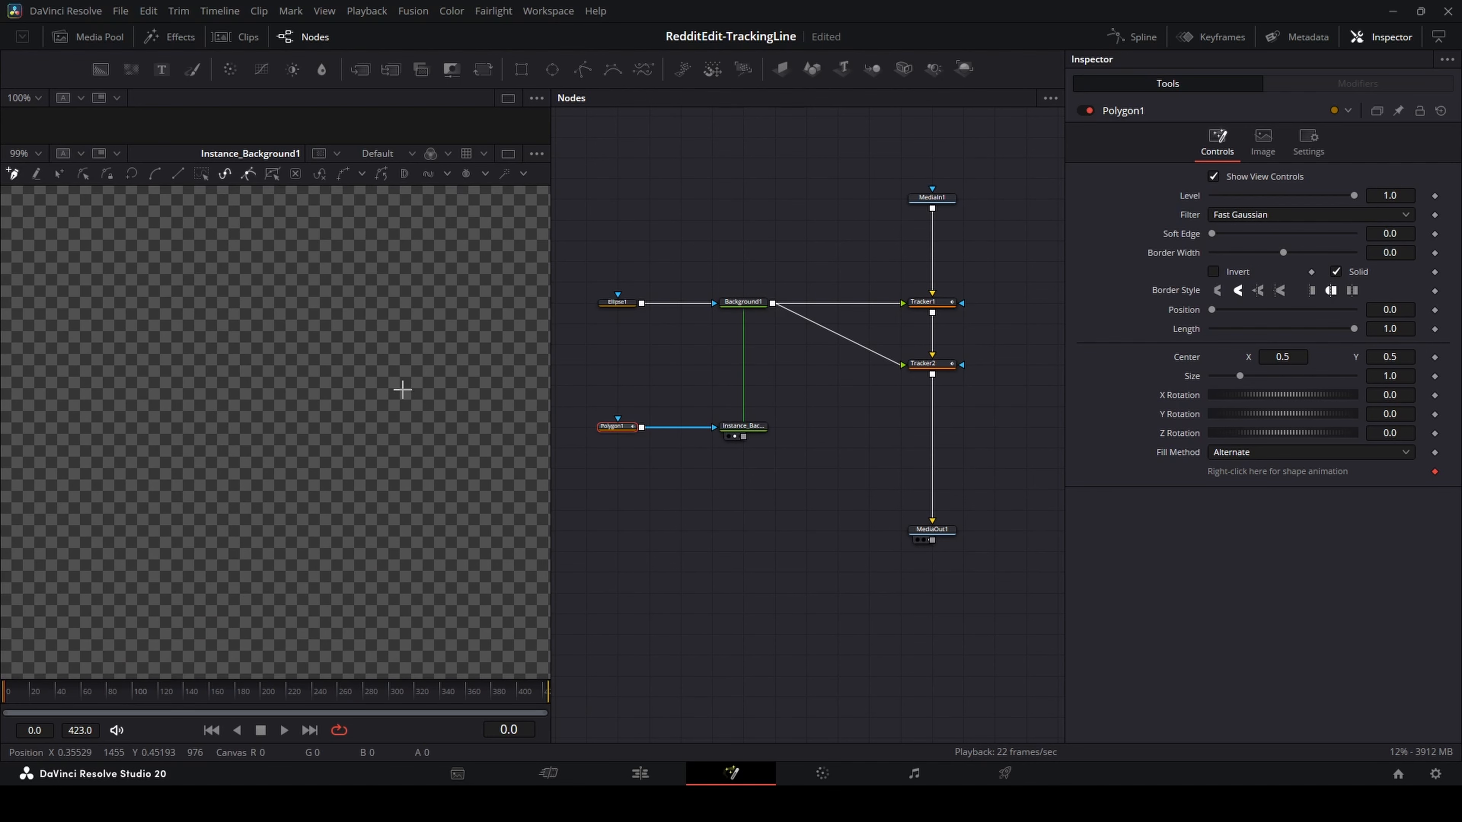
left_click_drag(927, 530, 366, 396)
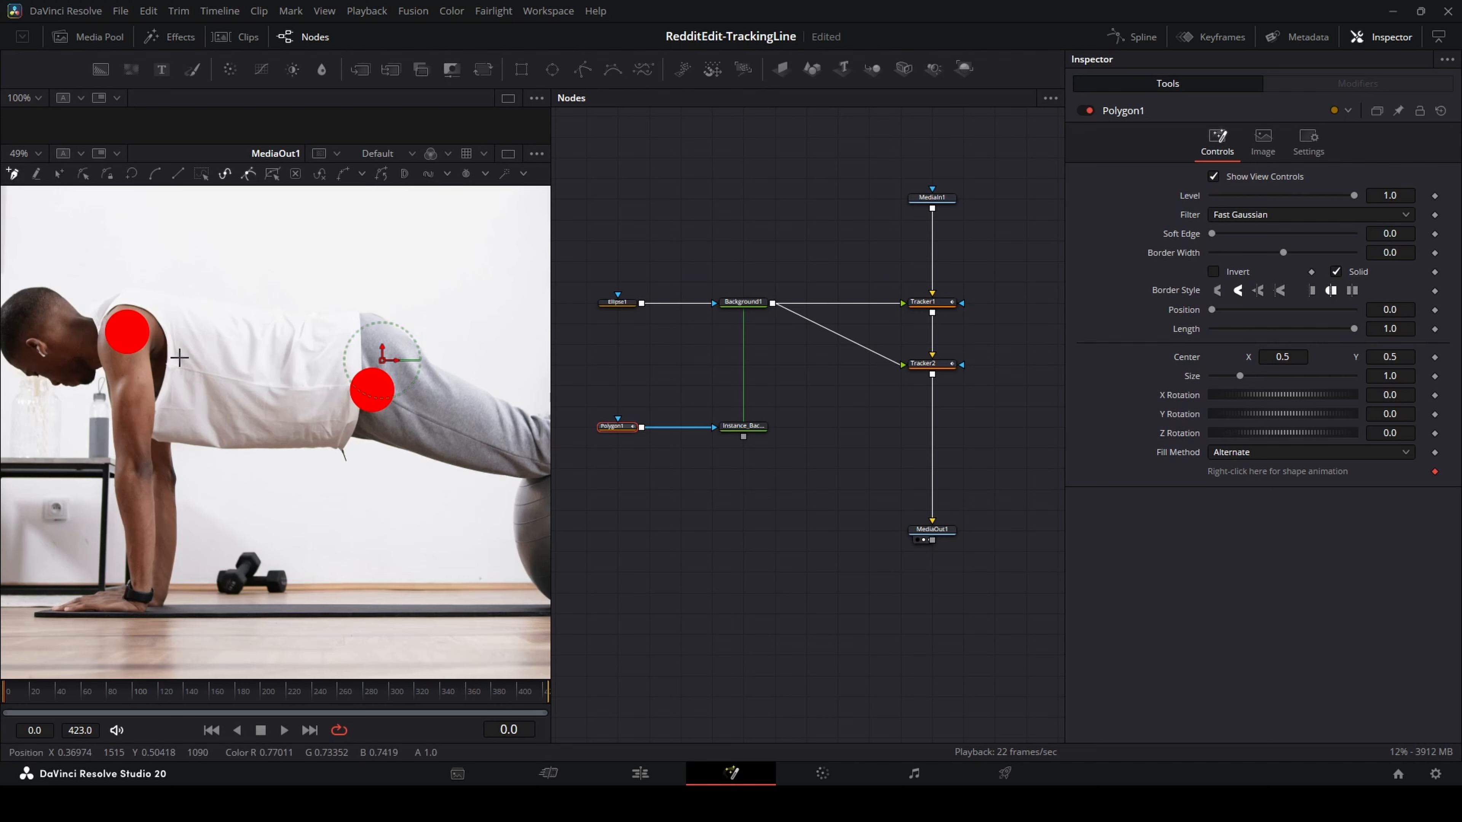
left_click(125, 329)
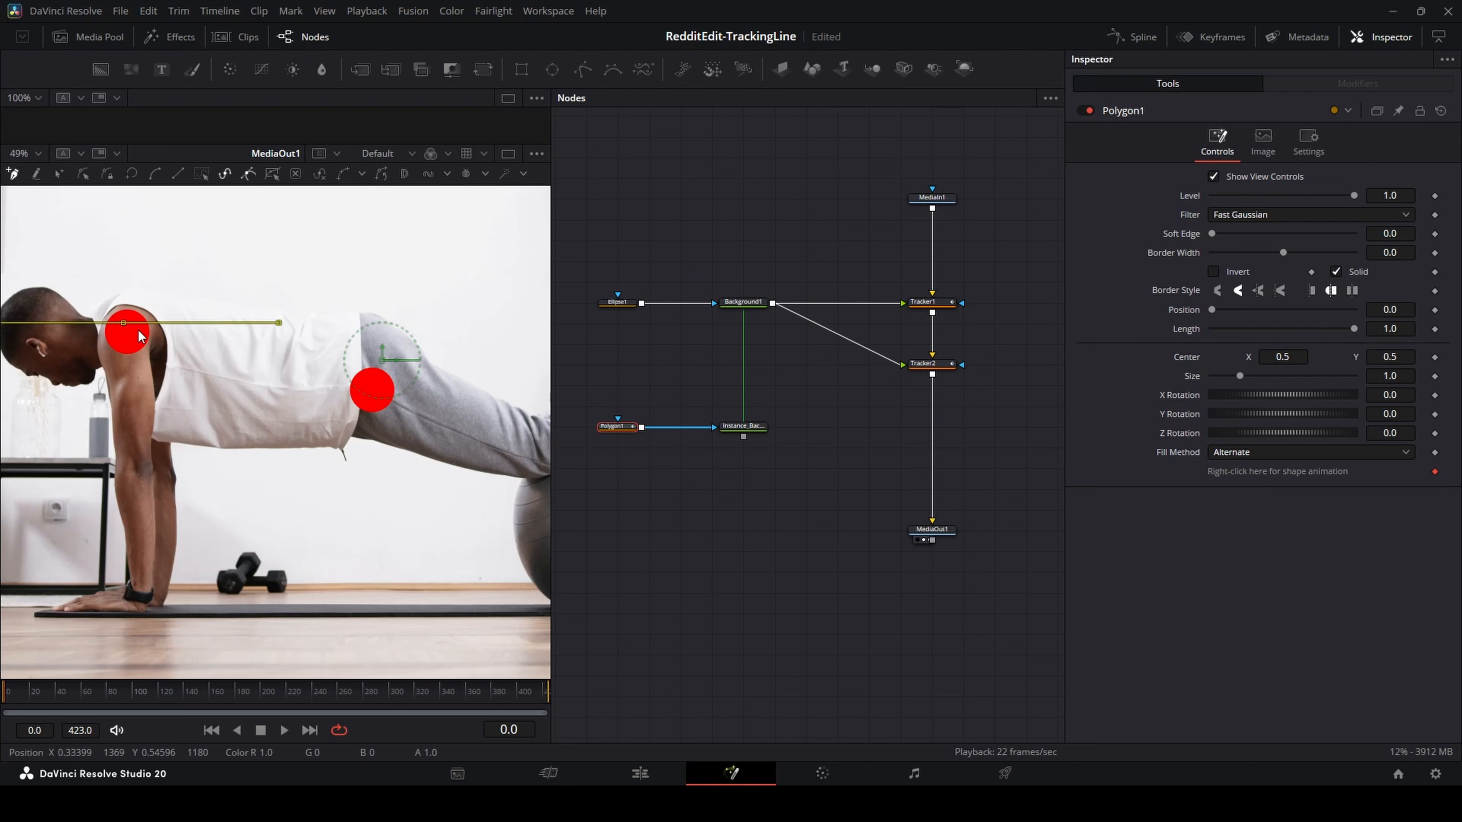
left_click(289, 378)
left_click(372, 407)
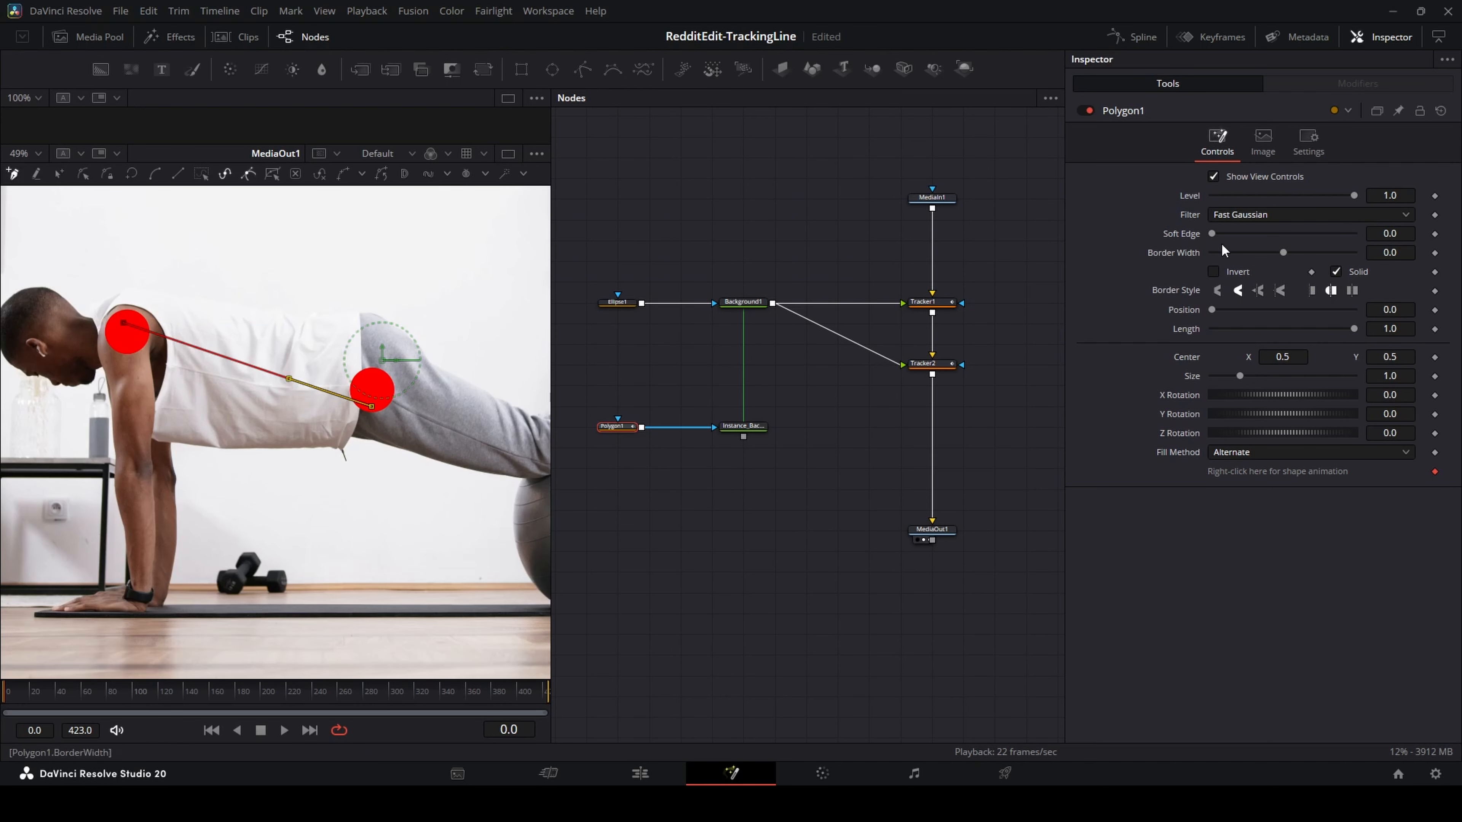
left_click_drag(1283, 251, 1290, 250)
right_click(1290, 250)
left_click(1092, 275)
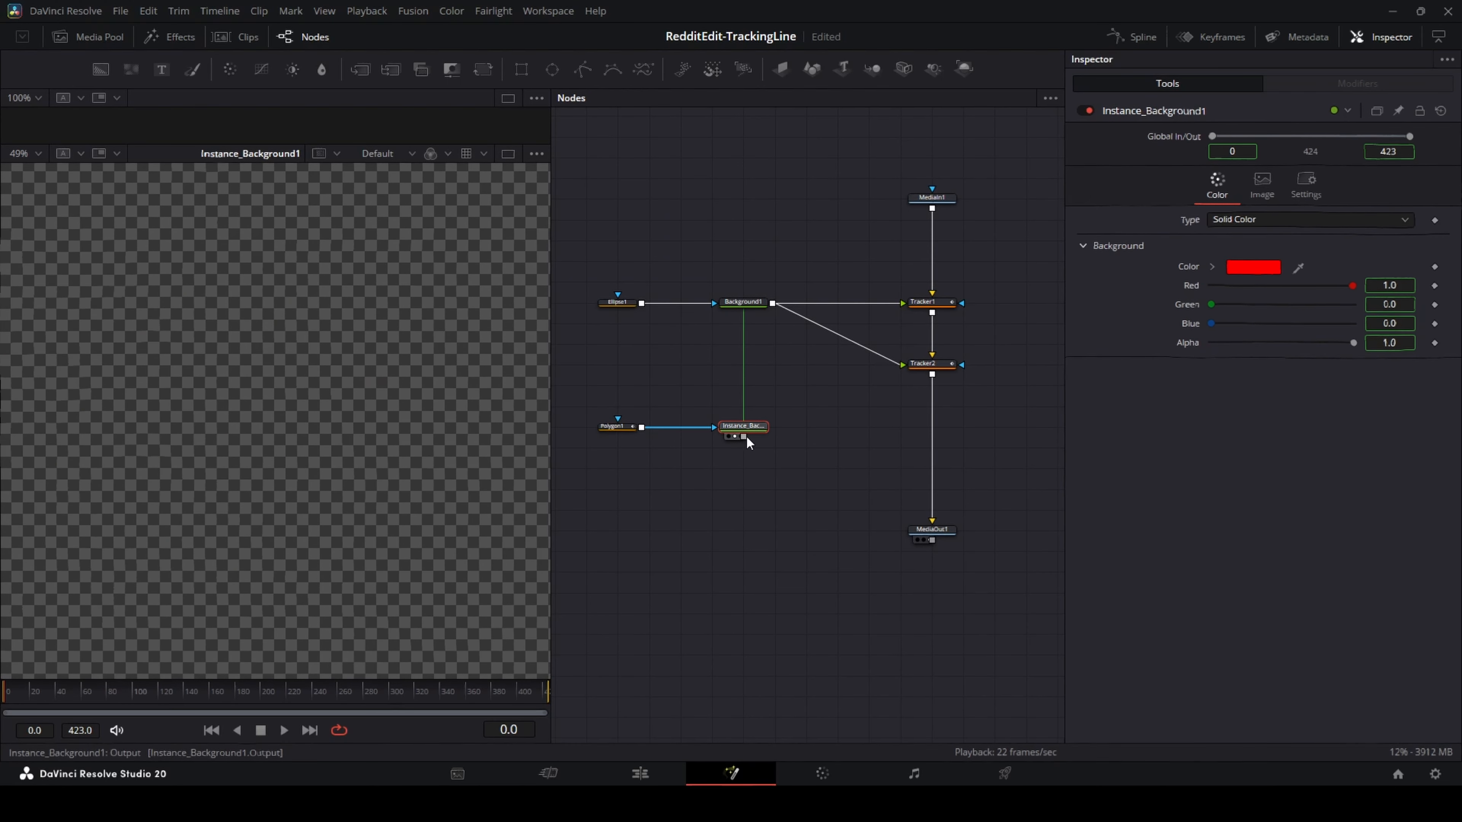
Merge the instanced background over Tracker2's output, view MediaOut1, and set the polygon line's Border Width to 0.0024
left_click_drag(744, 436, 931, 375)
left_click(923, 540)
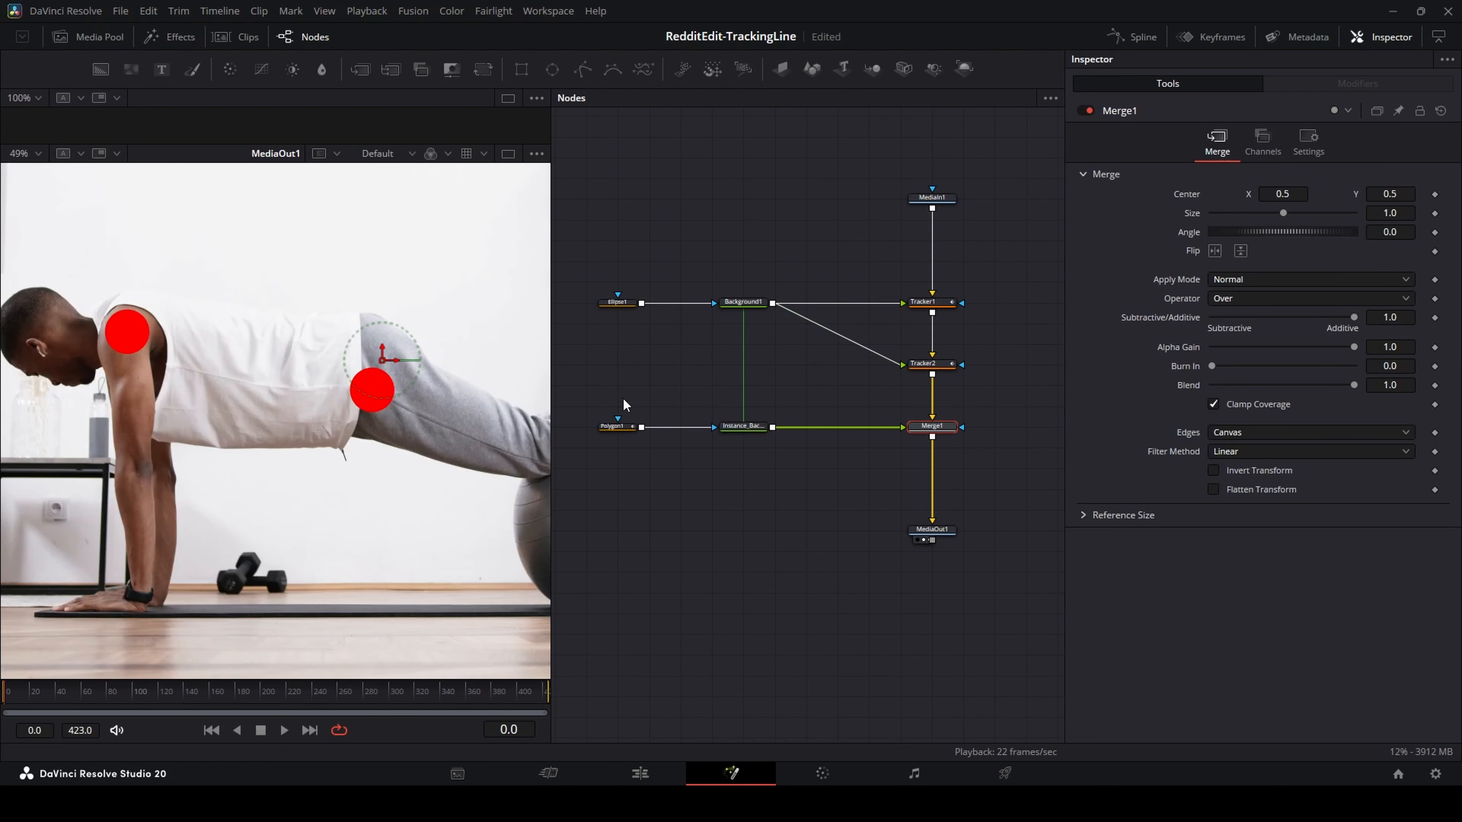
left_click(615, 426)
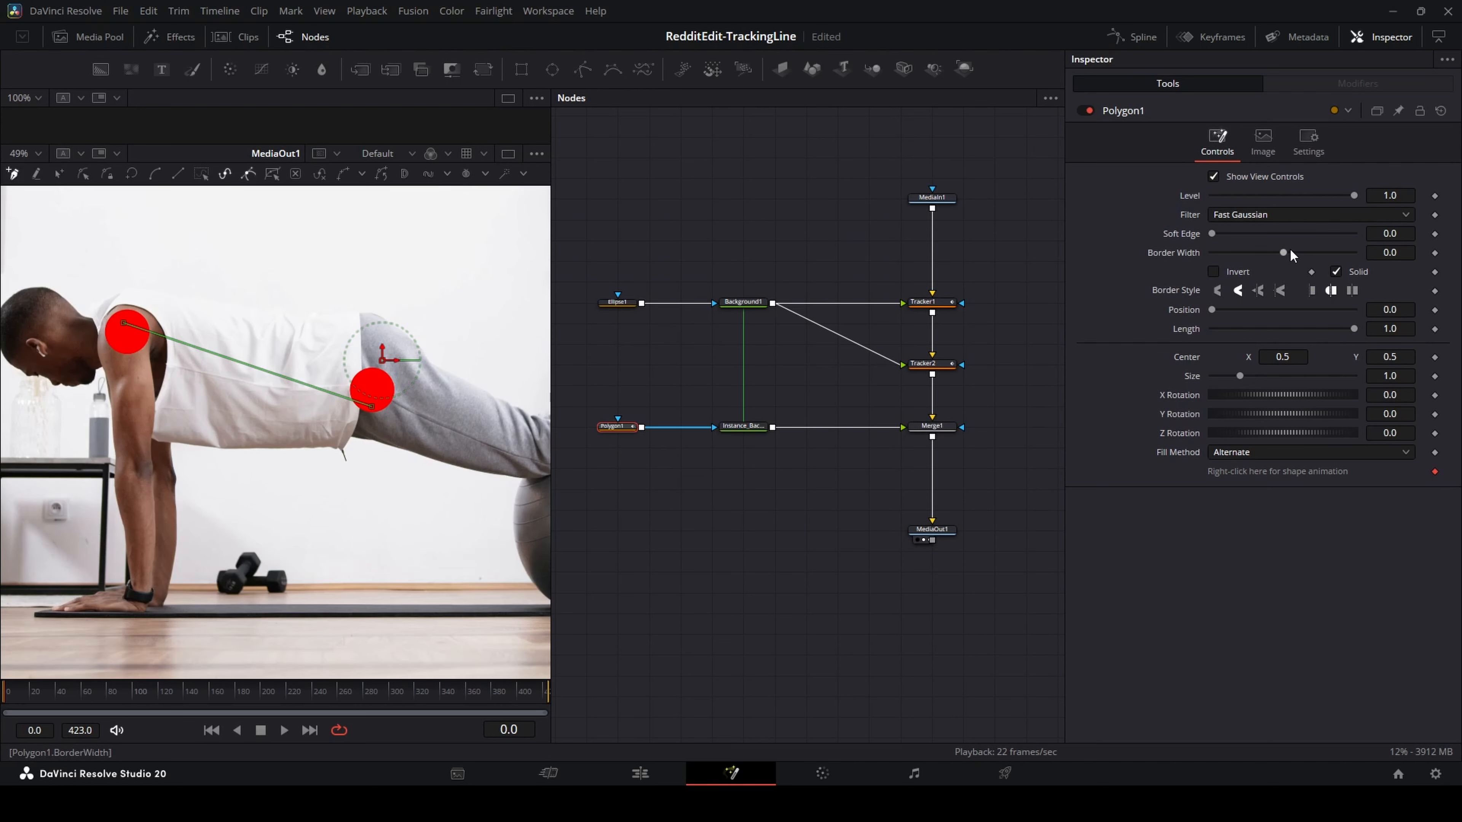
left_click_drag(1286, 251, 1285, 254)
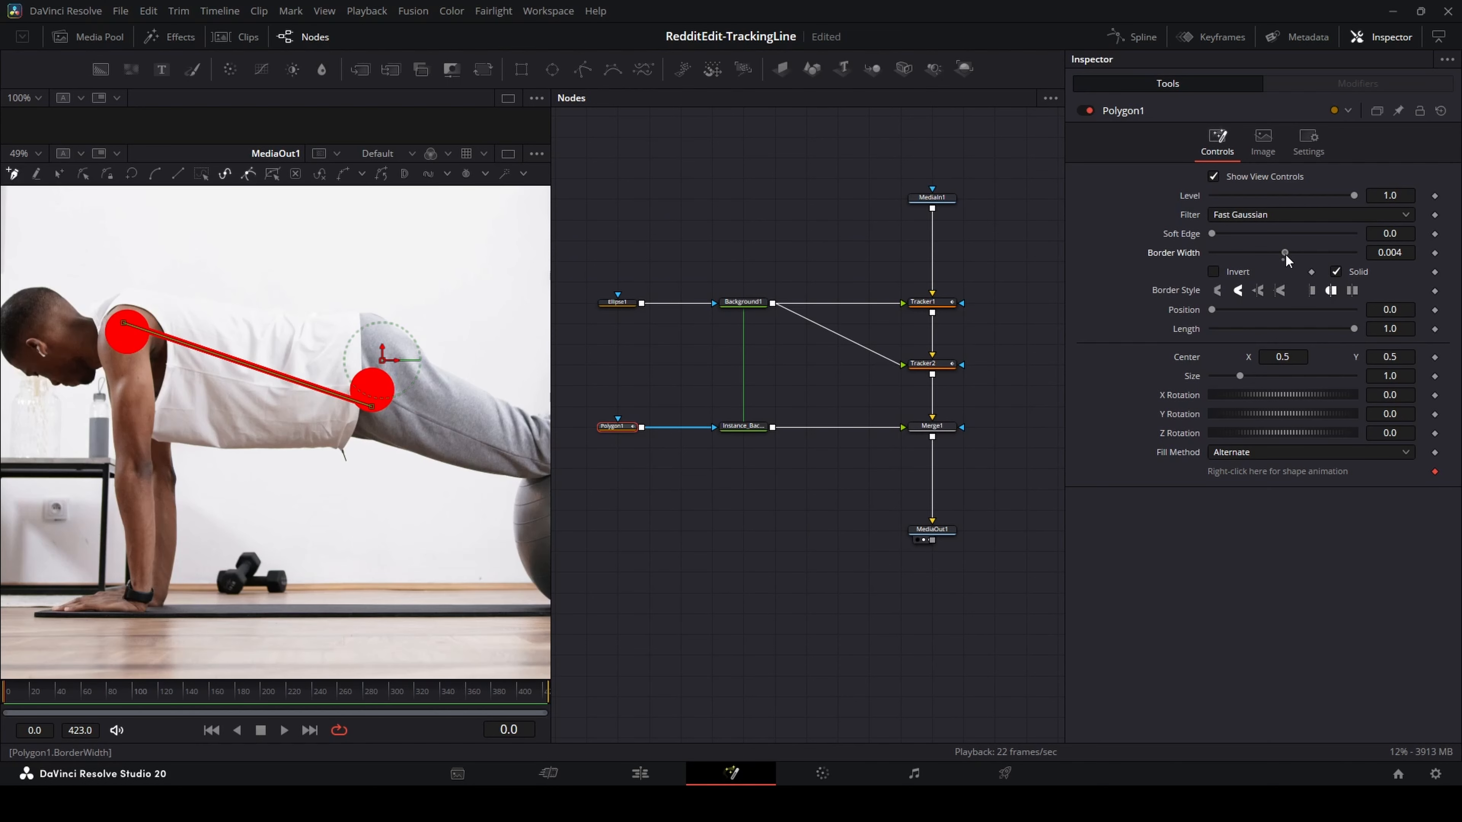
scroll(290, 398, "up", 5)
left_click(1389, 253)
left_click_drag(1389, 252, 1373, 252)
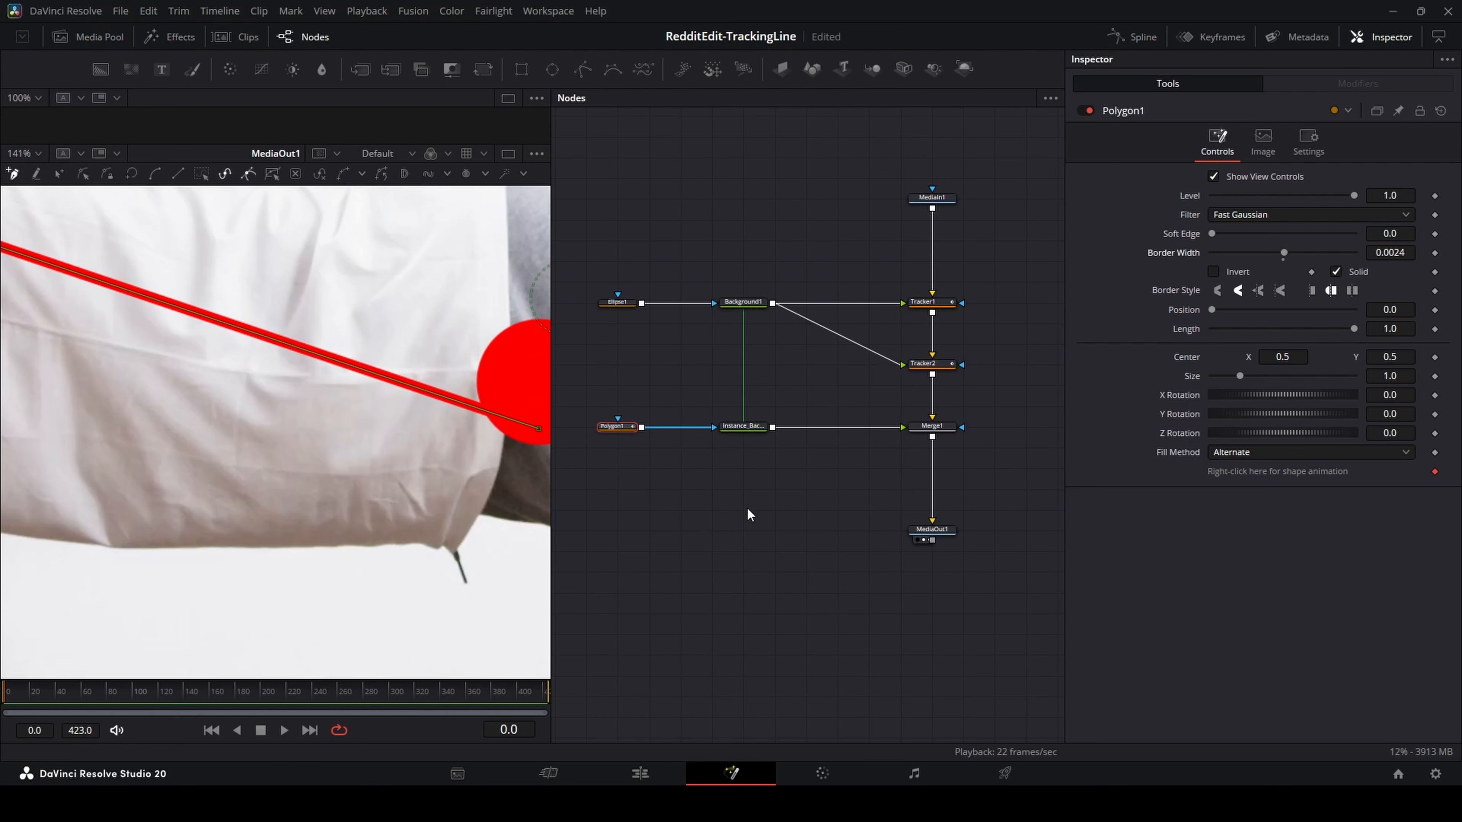
Play the clip to check whether the line follows the two tracked circles, and return to frame 0
key("ctrl+f")
key("space")
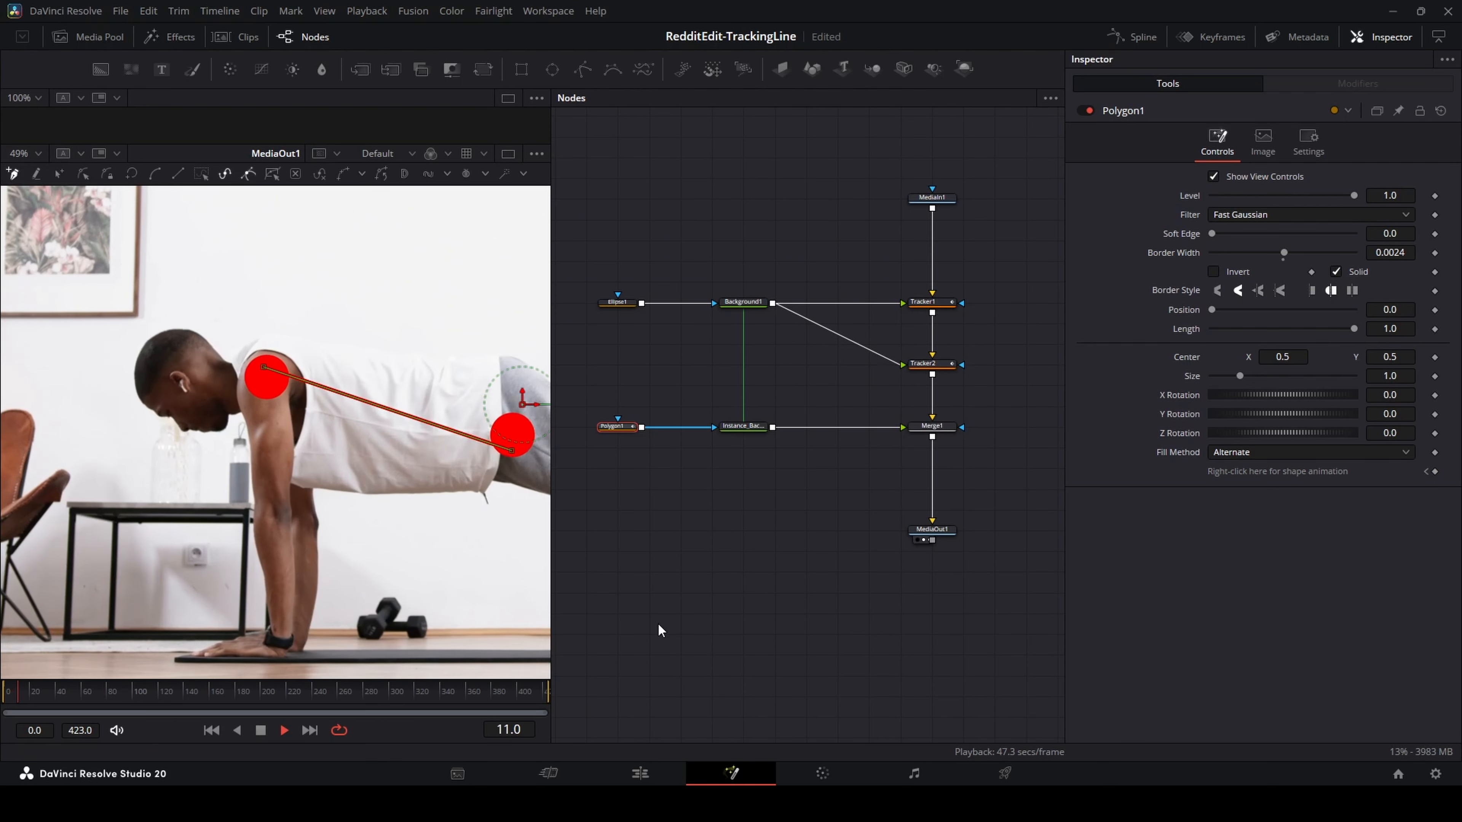
key("space")
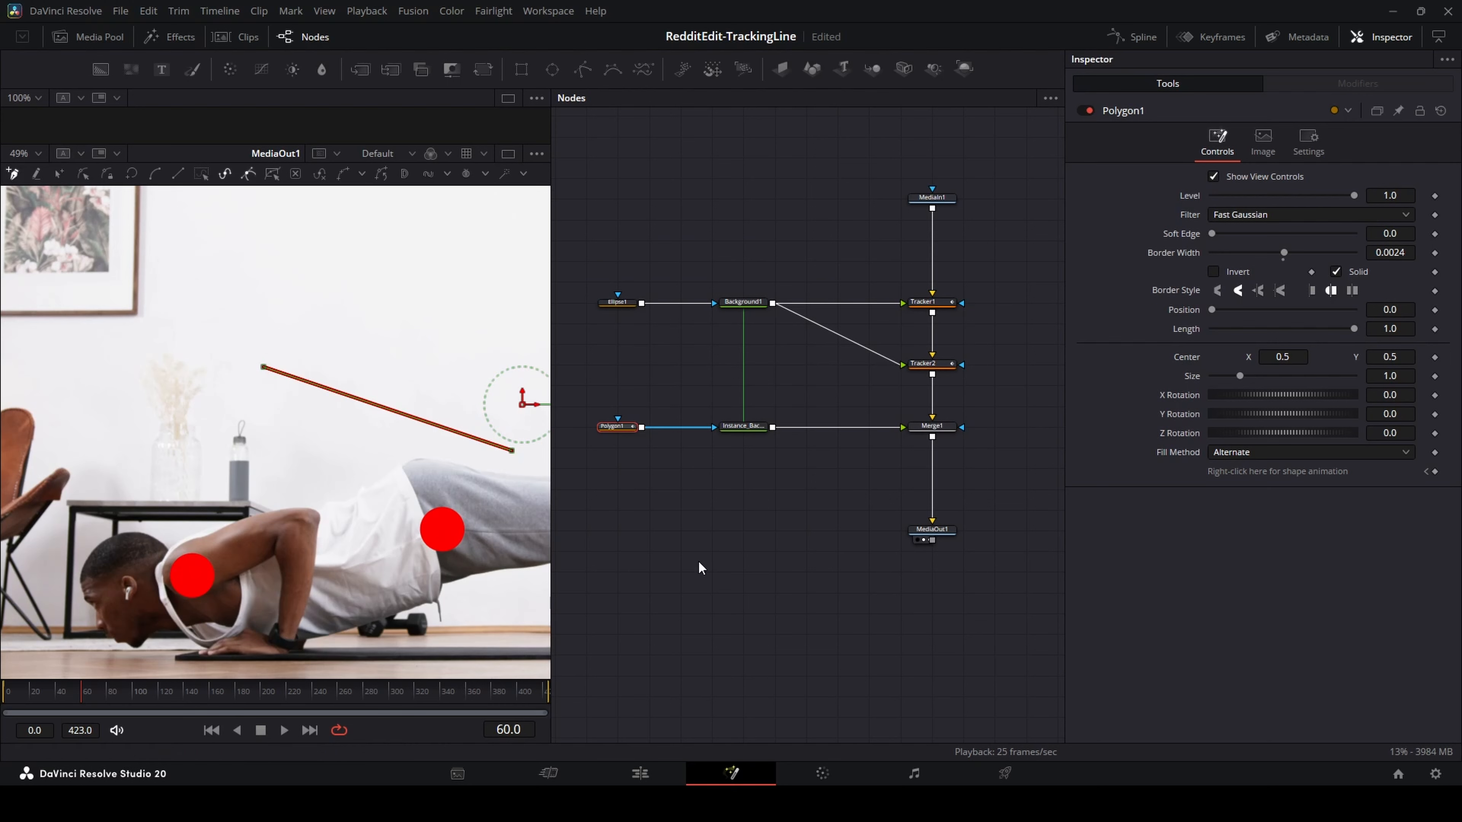
left_click(679, 576)
left_click_drag(78, 708, 3, 708)
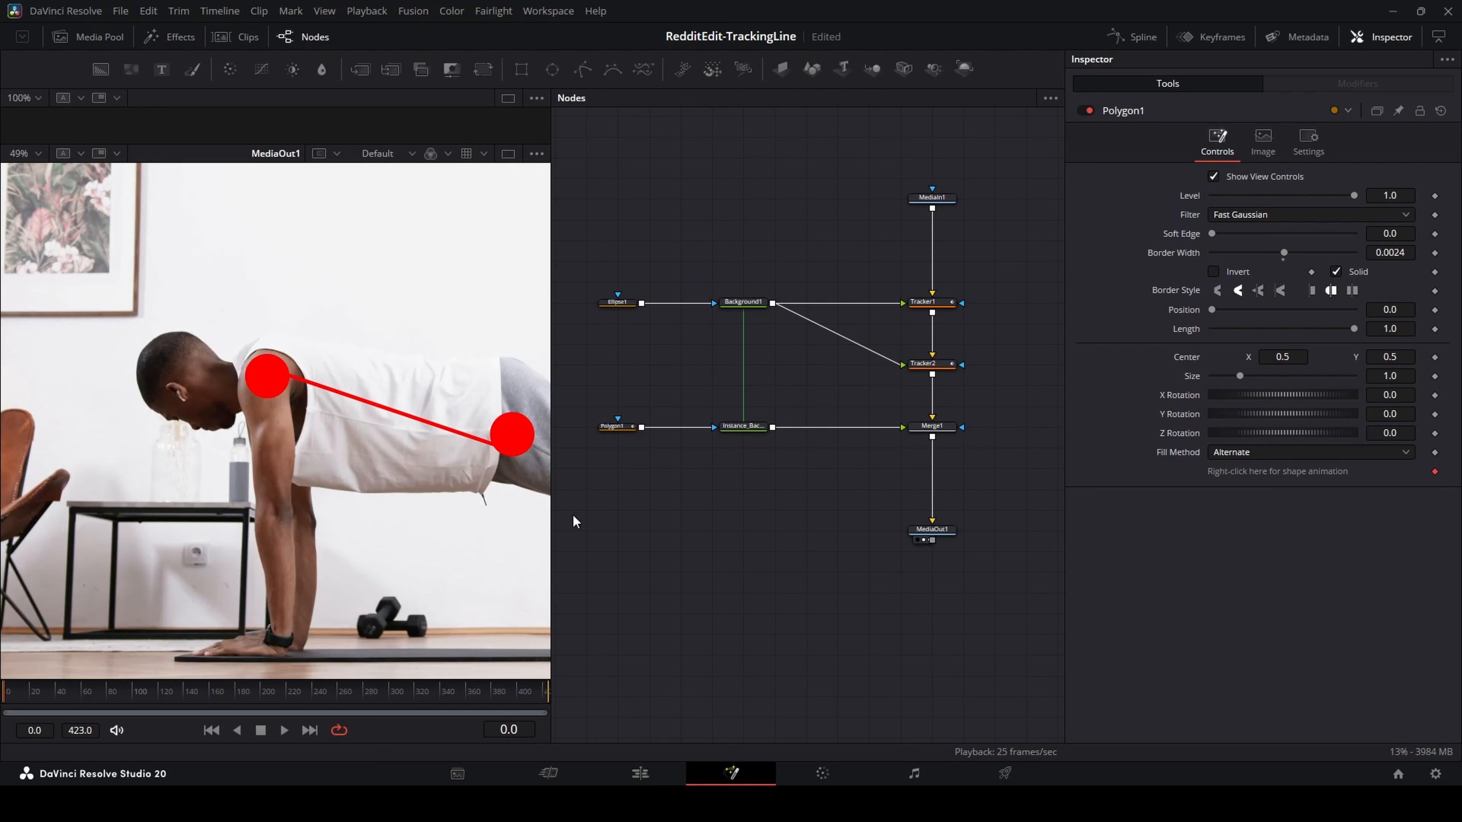
Publish both end points of the polygon line and move the hip end to about X 0.445, Y 0.453
left_click(625, 435)
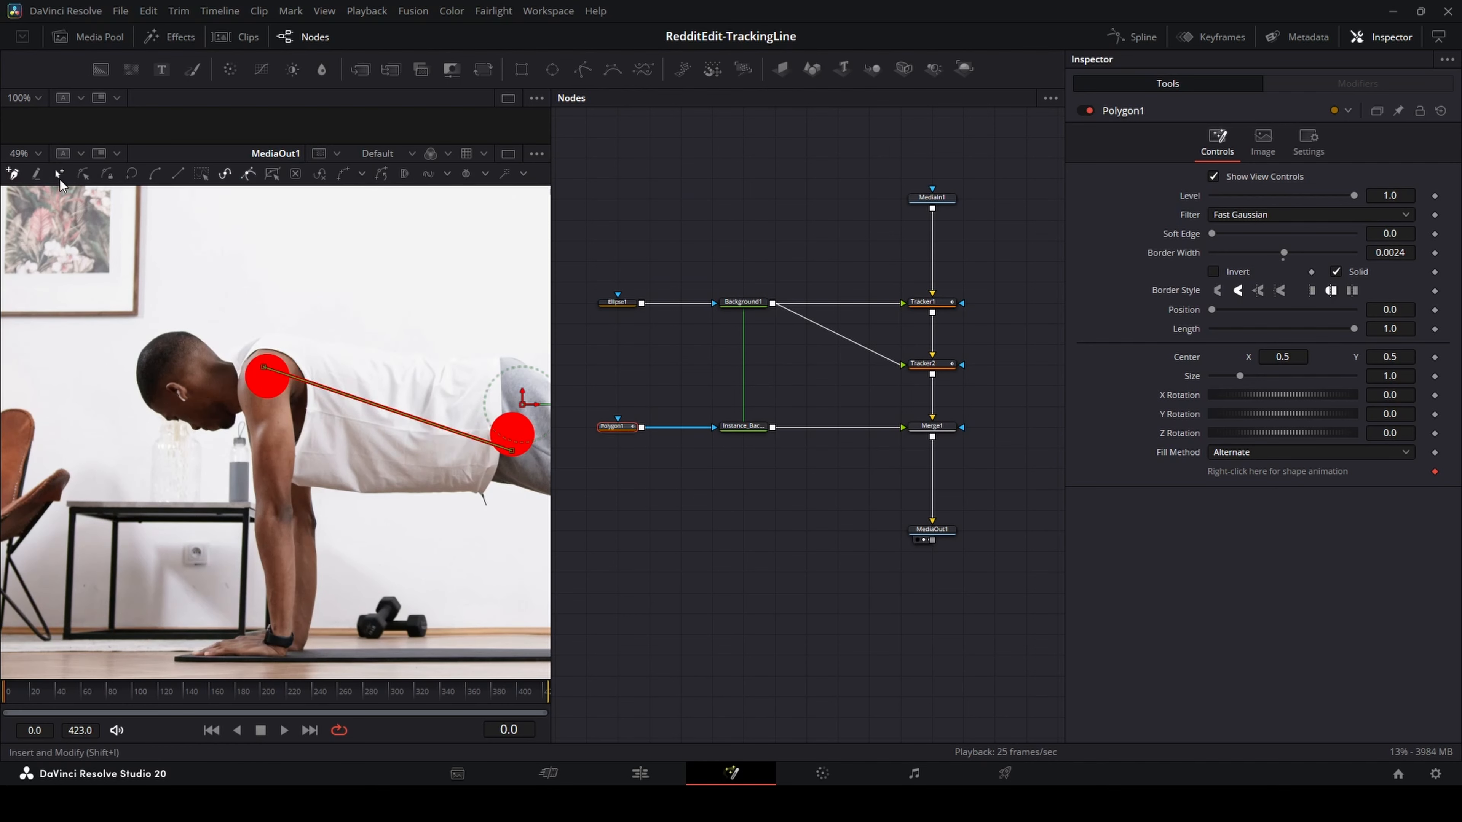
left_click(81, 175)
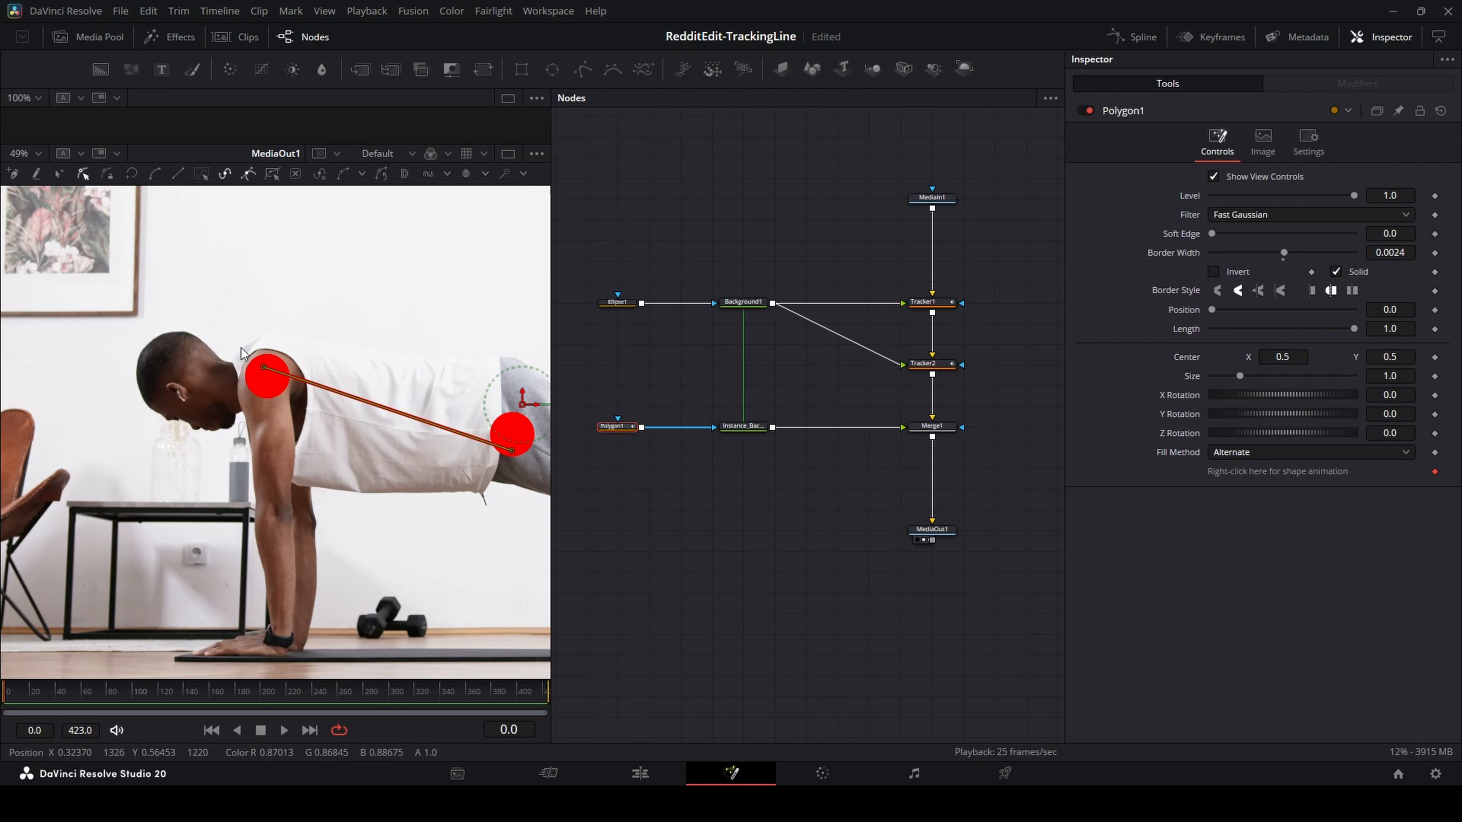
left_click_drag(241, 349, 532, 480)
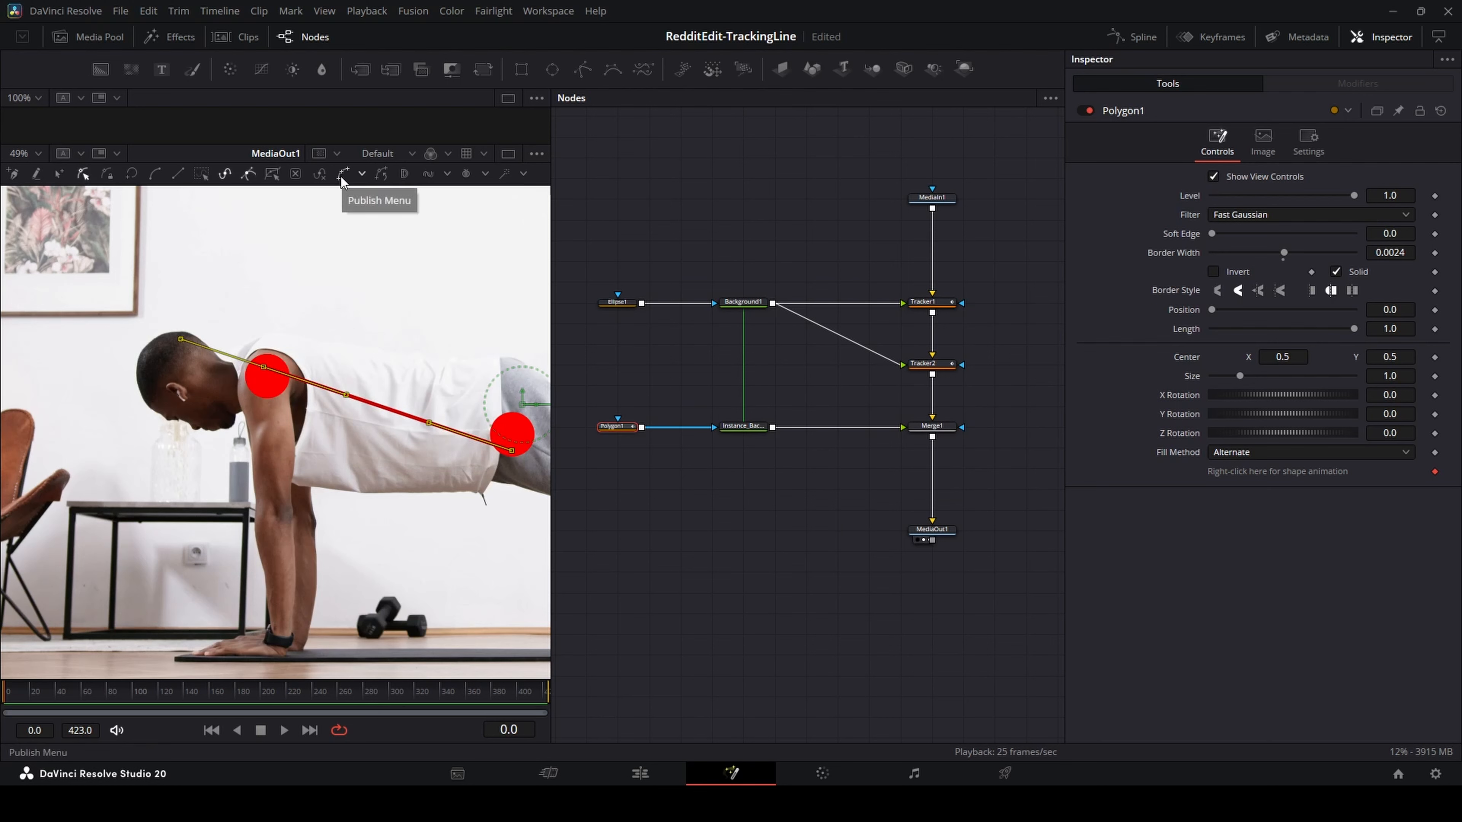
left_click(360, 176)
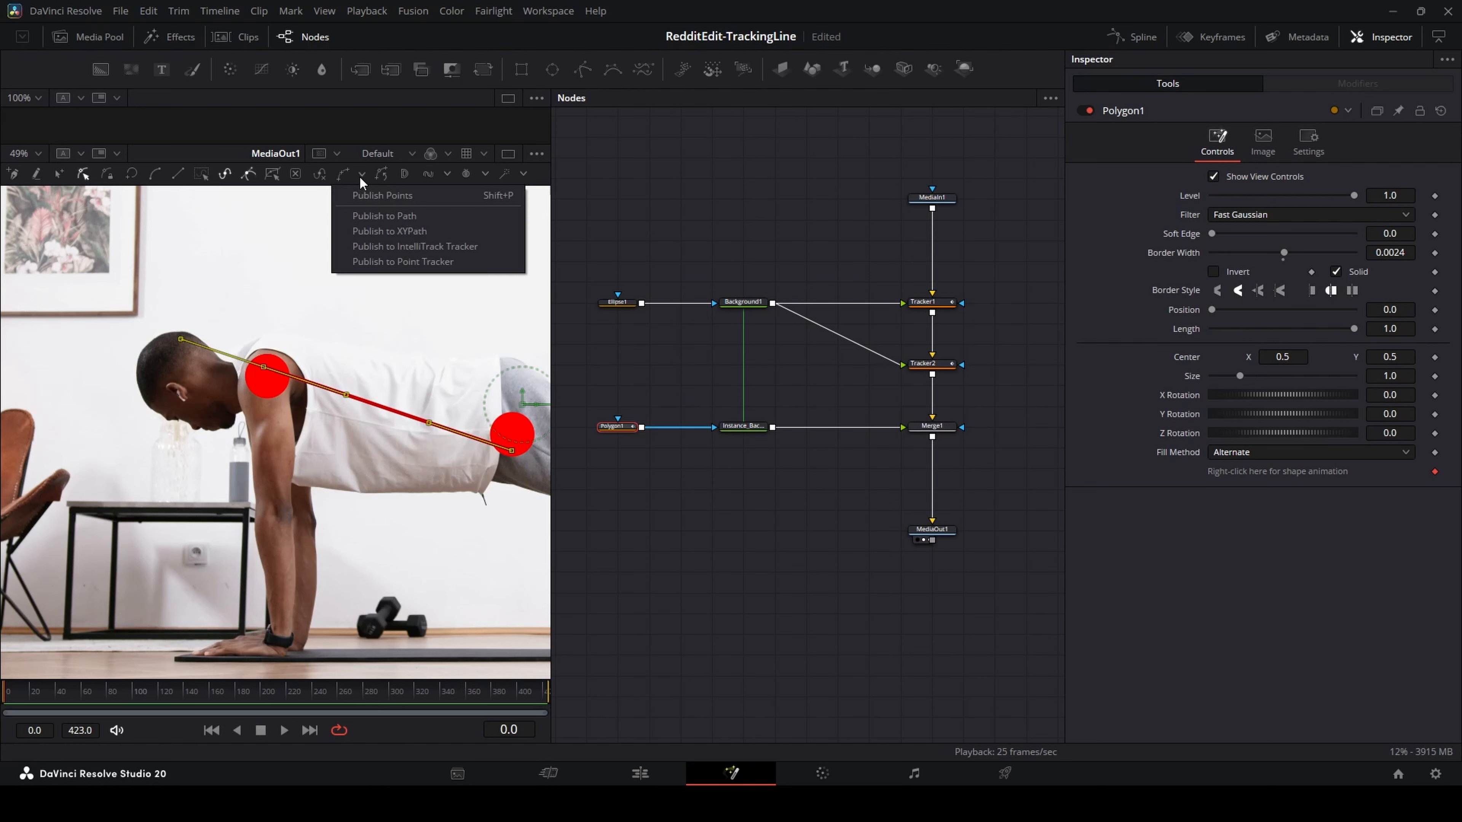
left_click(369, 195)
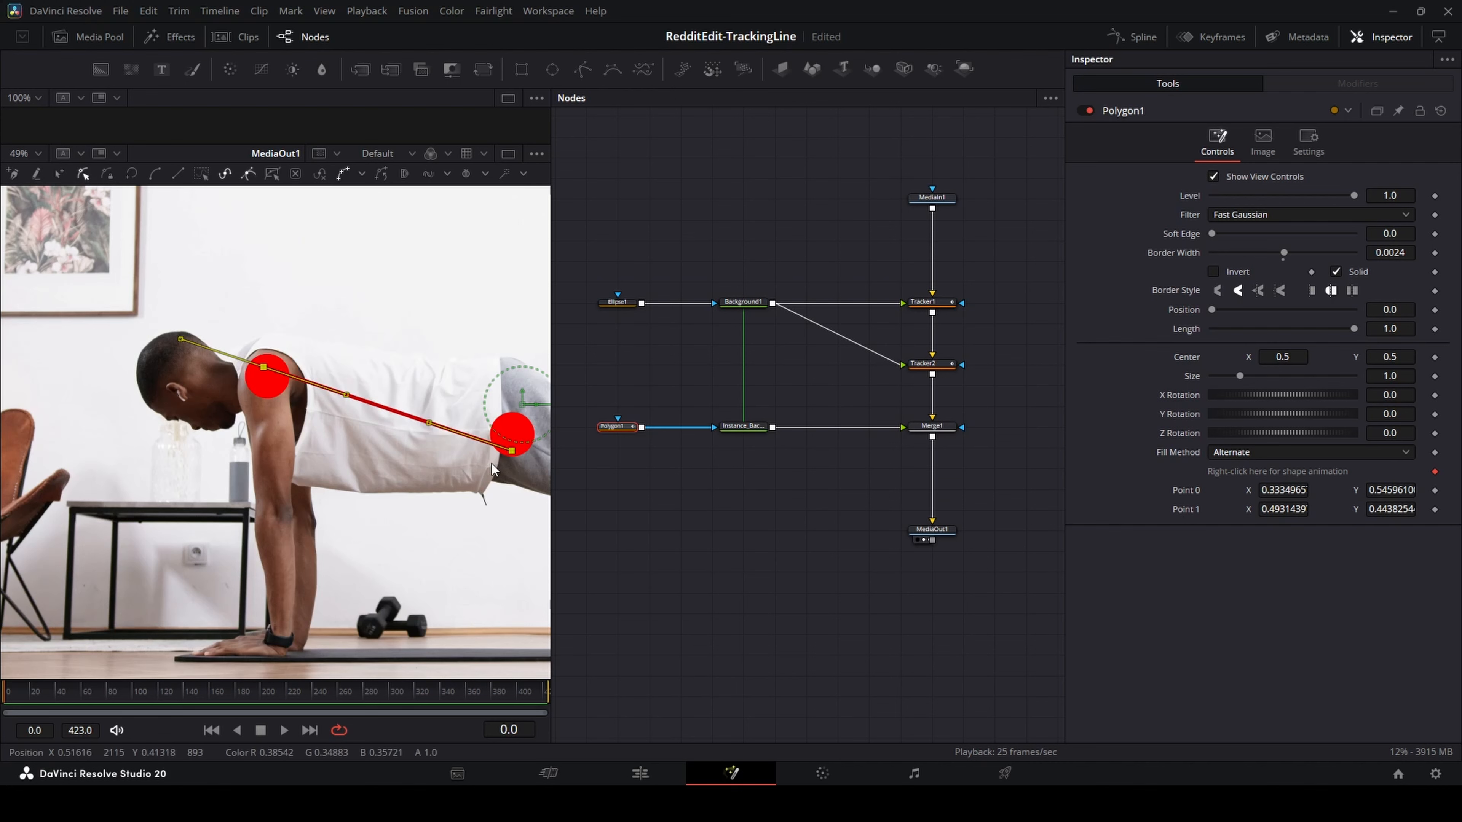
left_click_drag(511, 452, 438, 411)
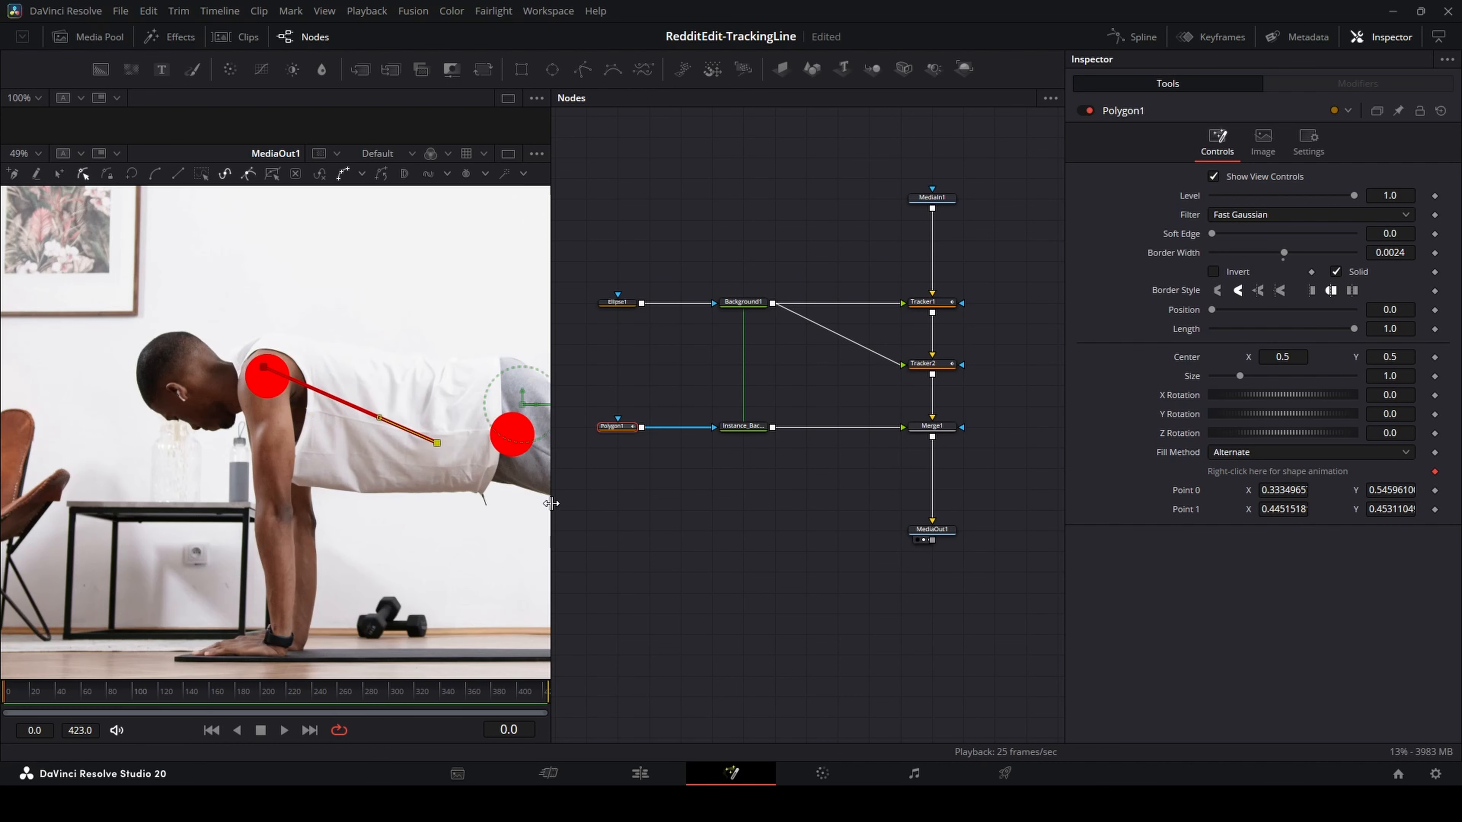
left_click(643, 506)
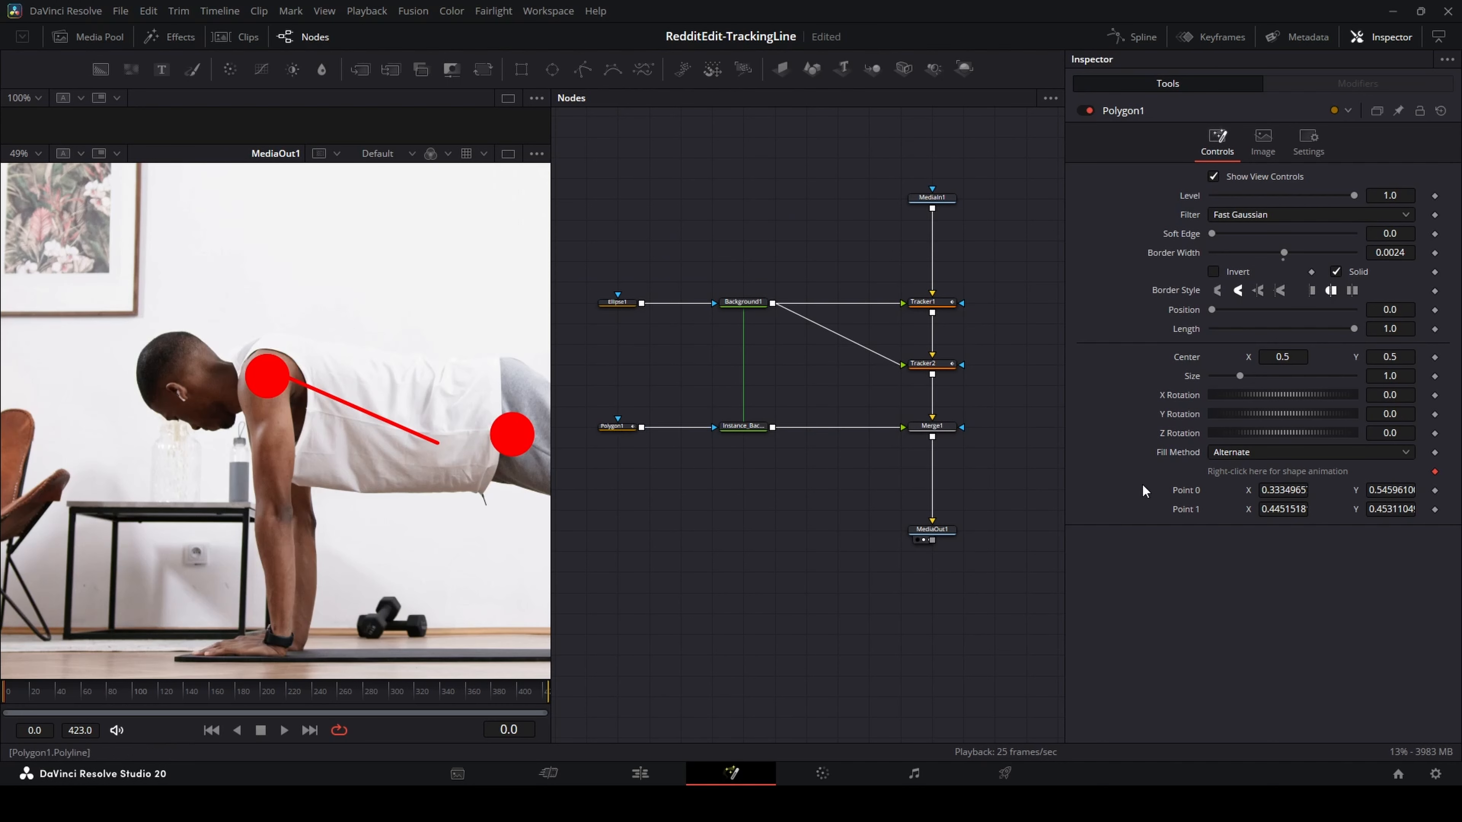
Pin Tracker1's controls and link the polygon's Point 0 to Tracker1's Tracked Center 2 with an expression
left_click(922, 302)
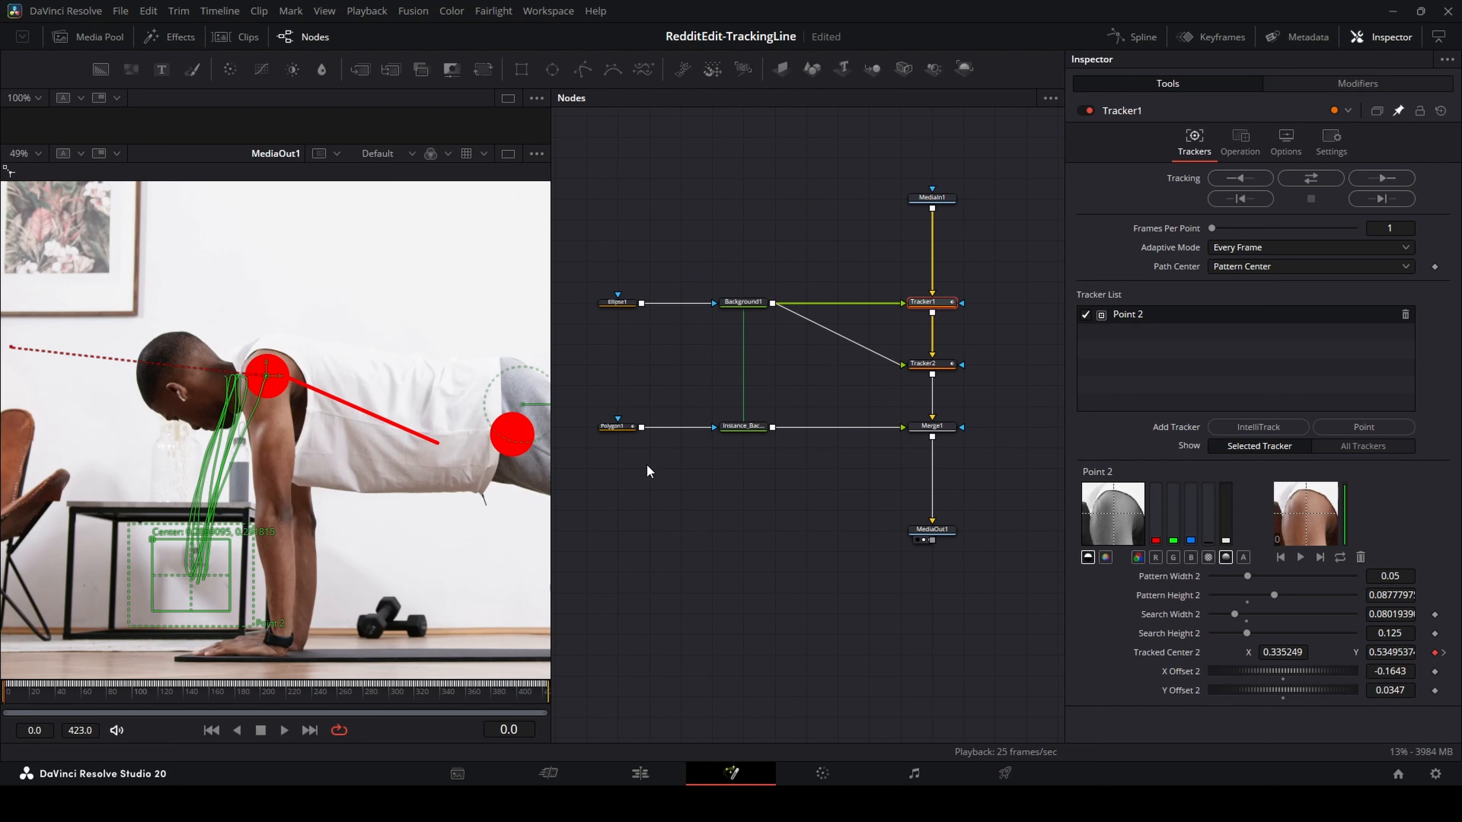
left_click(621, 427)
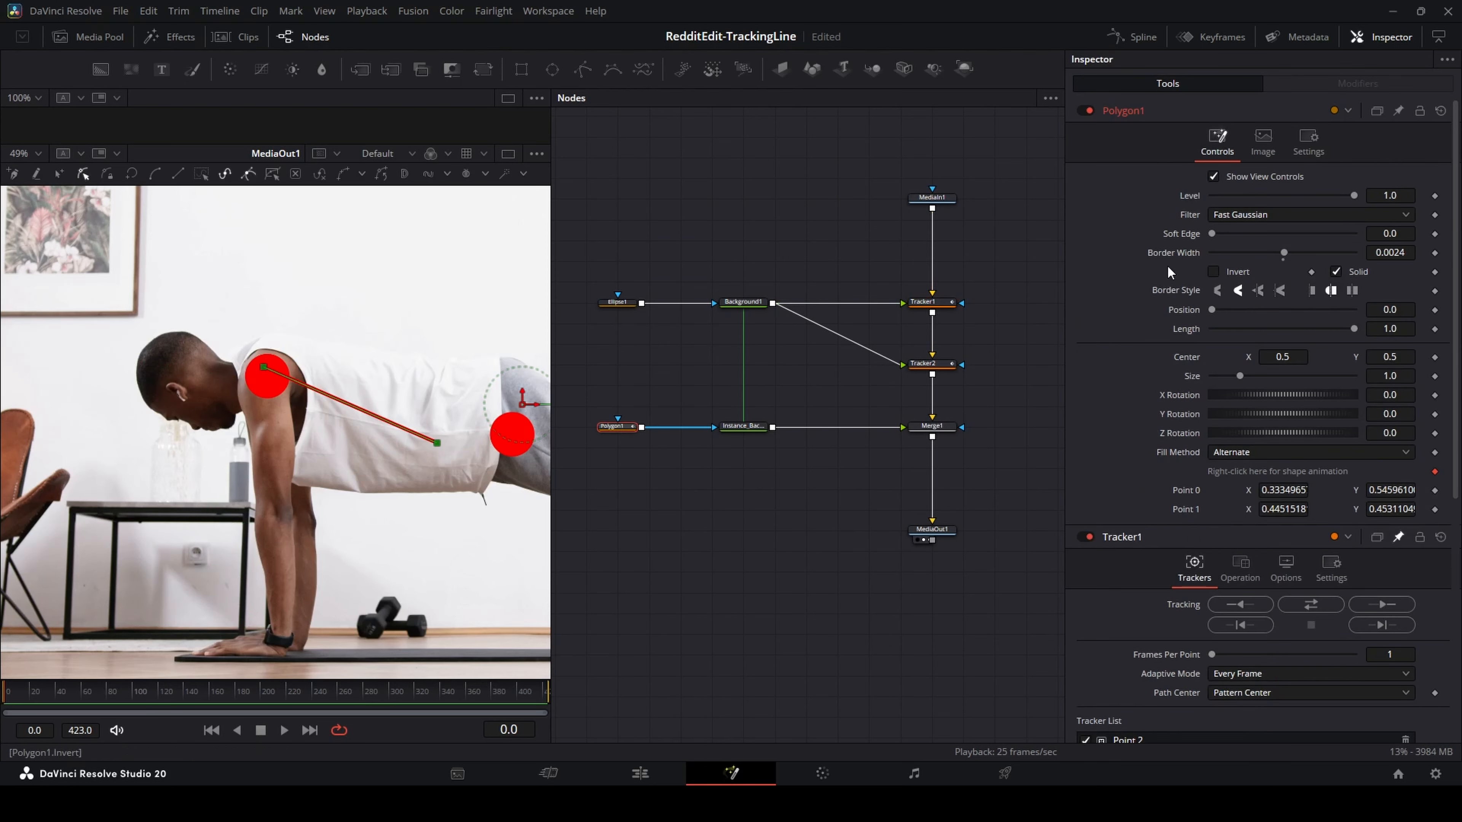
left_click(1306, 490)
left_click(1385, 490)
scroll(1174, 455, "down", 5)
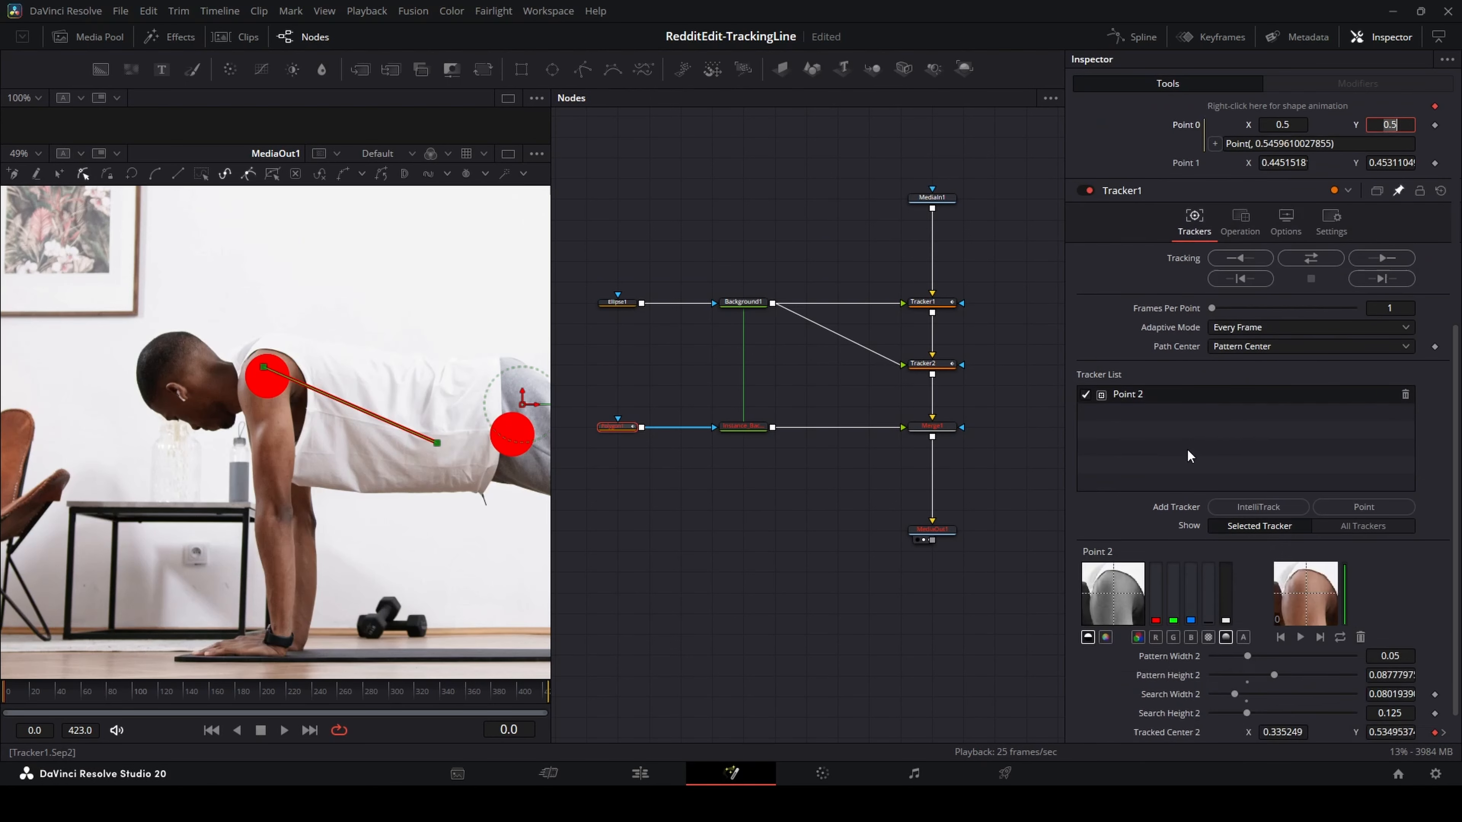
left_click_drag(1210, 146, 1170, 690)
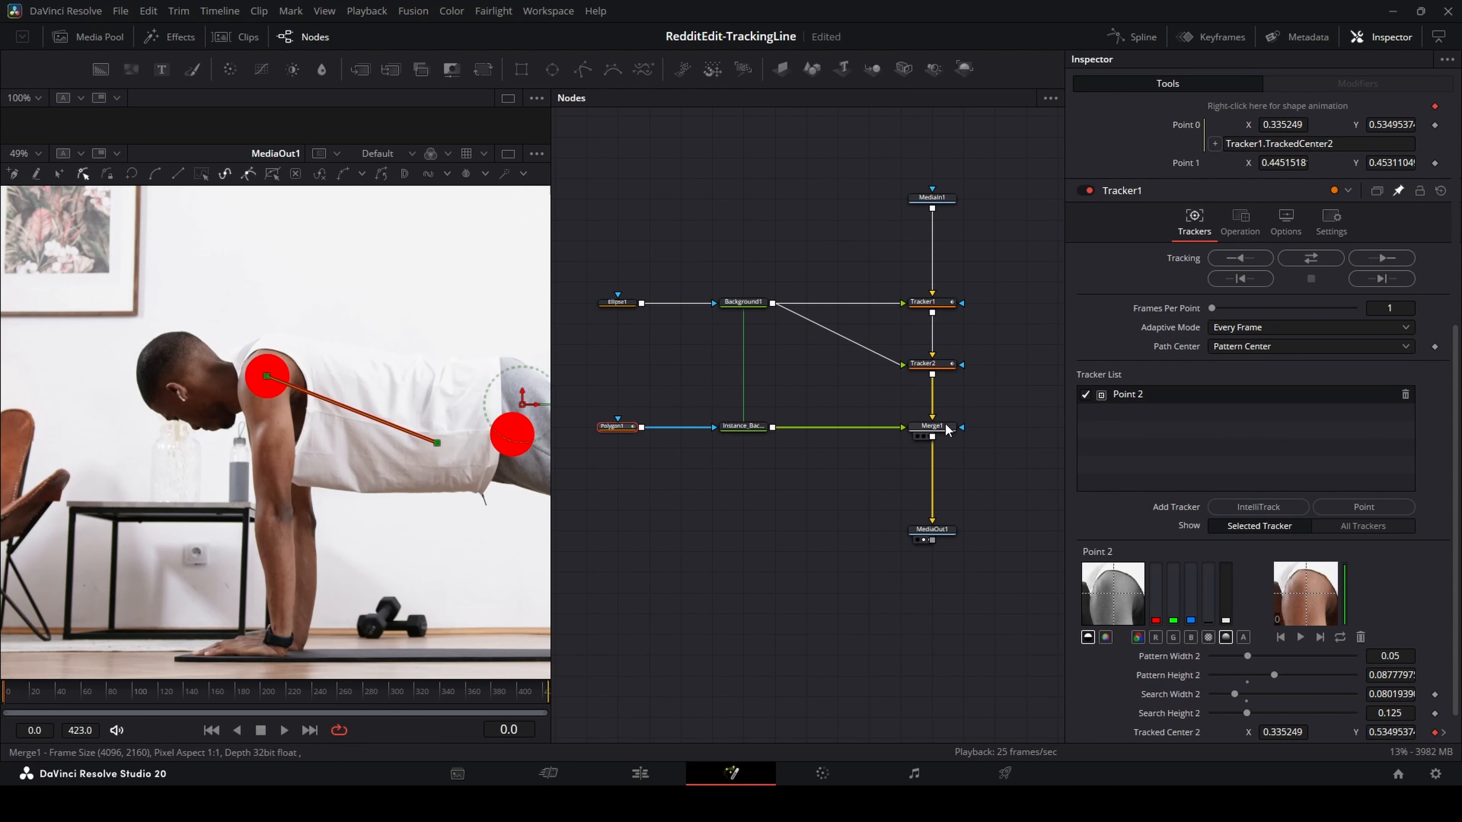
Give the polygon's Point 1 a copy of Point 0's expression, changed to reference Tracker2.TrackedCenter2
scroll(1139, 425, "up", 5)
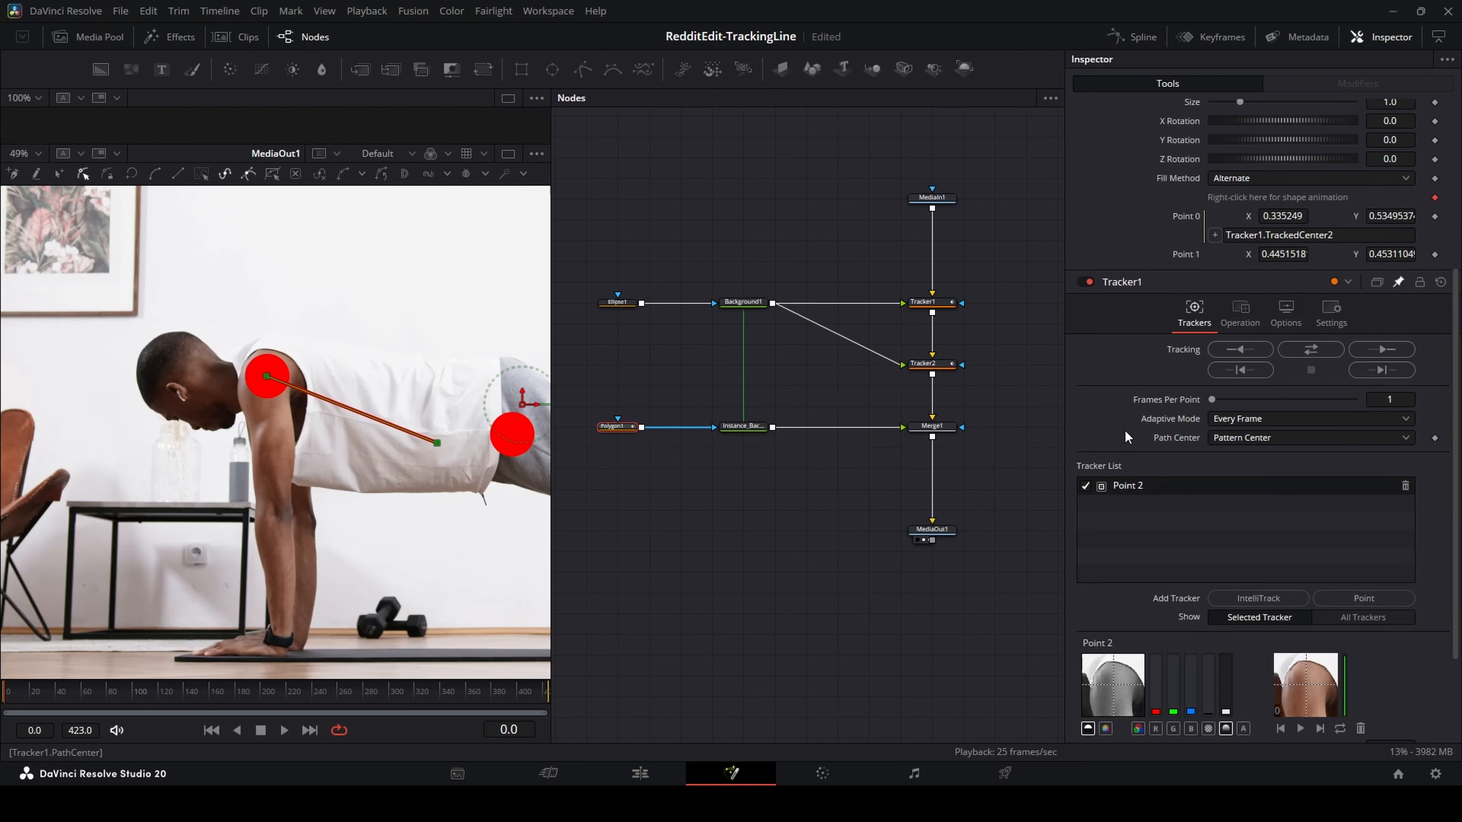
left_click(1402, 416)
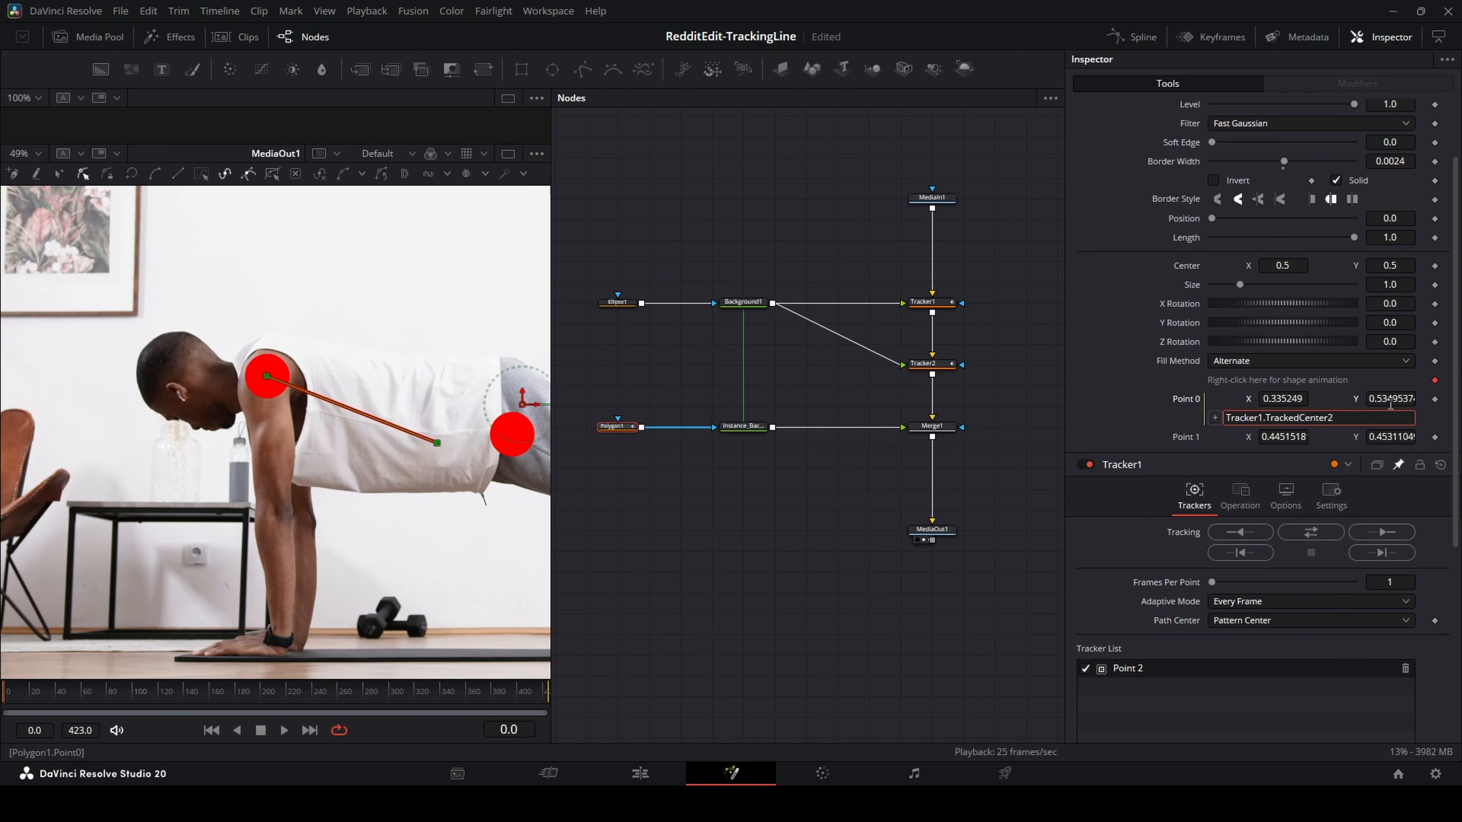
key("ctrl+a")
left_click(1142, 399)
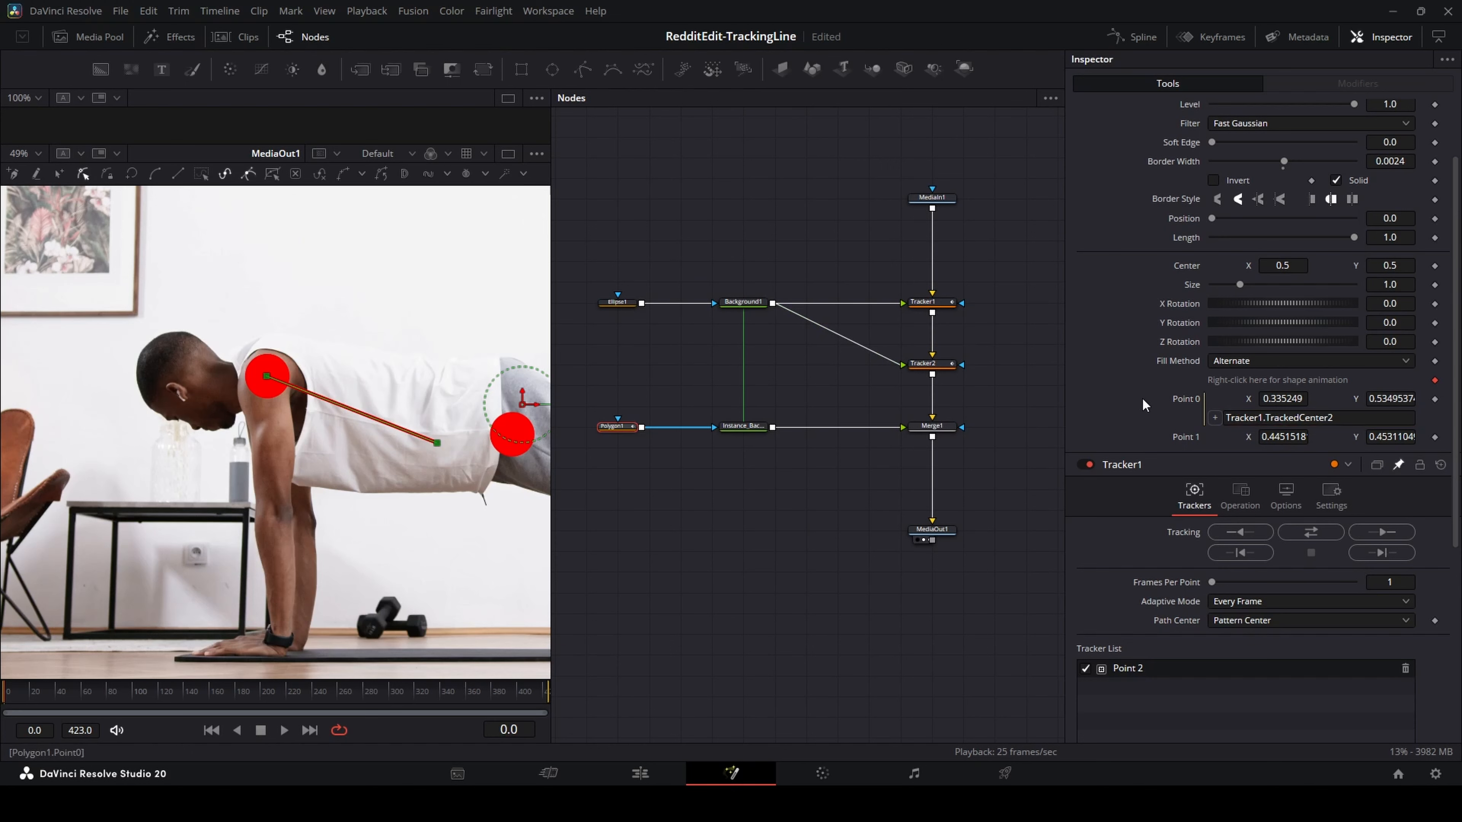
left_click(1307, 436)
key("shift+Tab")
key("ctrl+c")
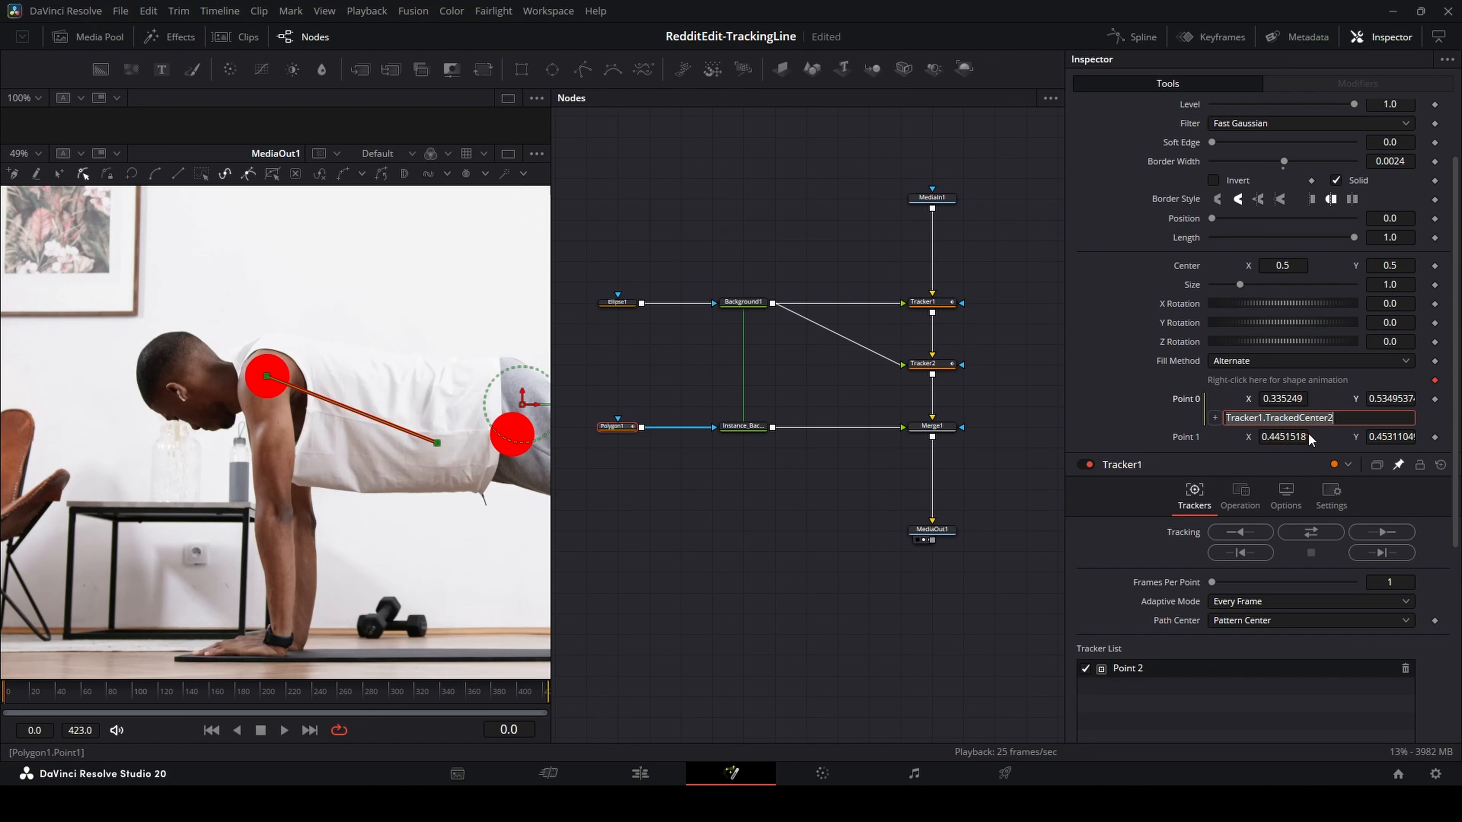
key("Tab")
type("=")
key("Tab")
key("Tab")
key("ctrl+v")
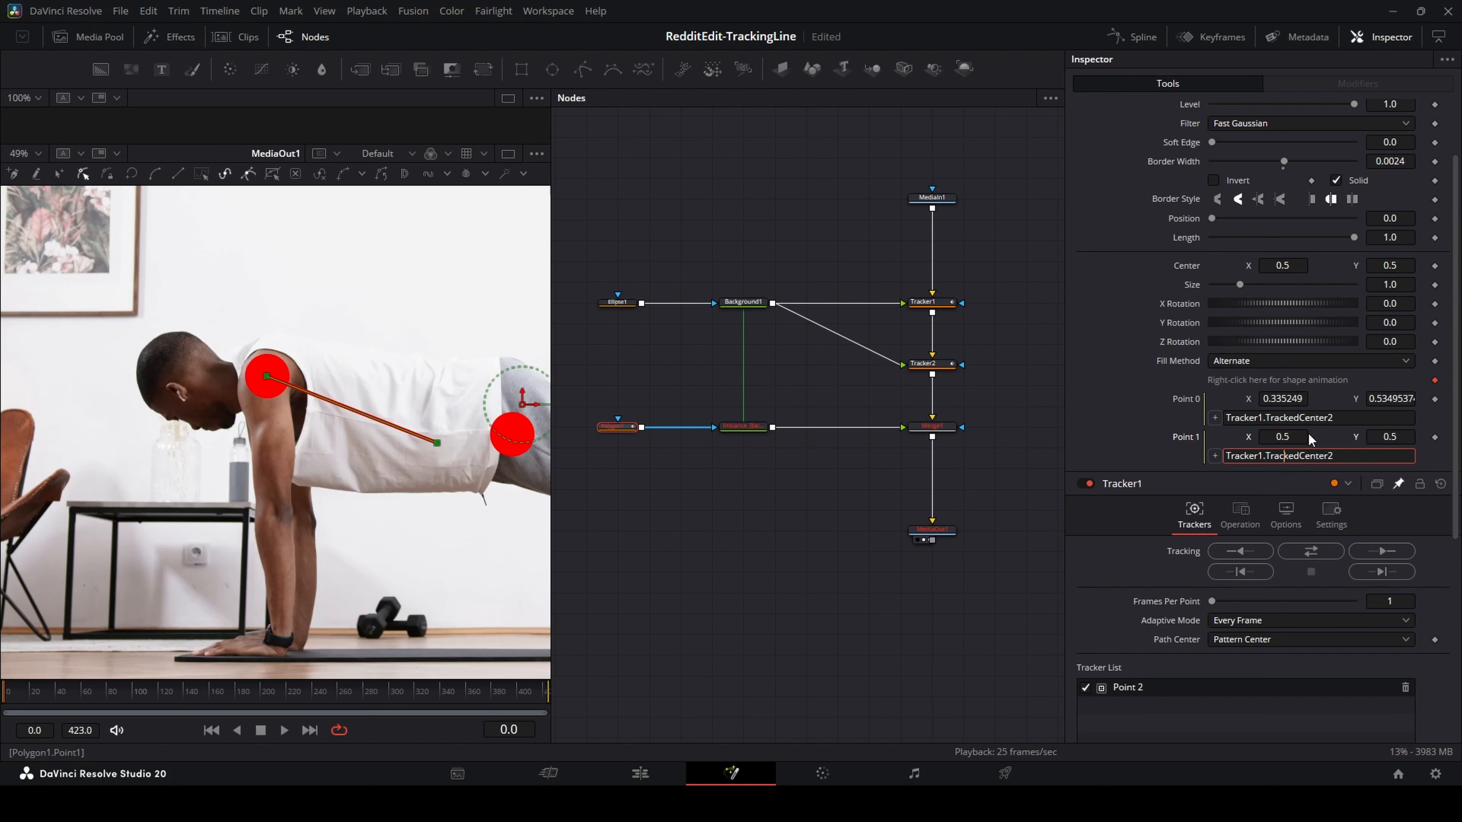
type("2")
key("Return")
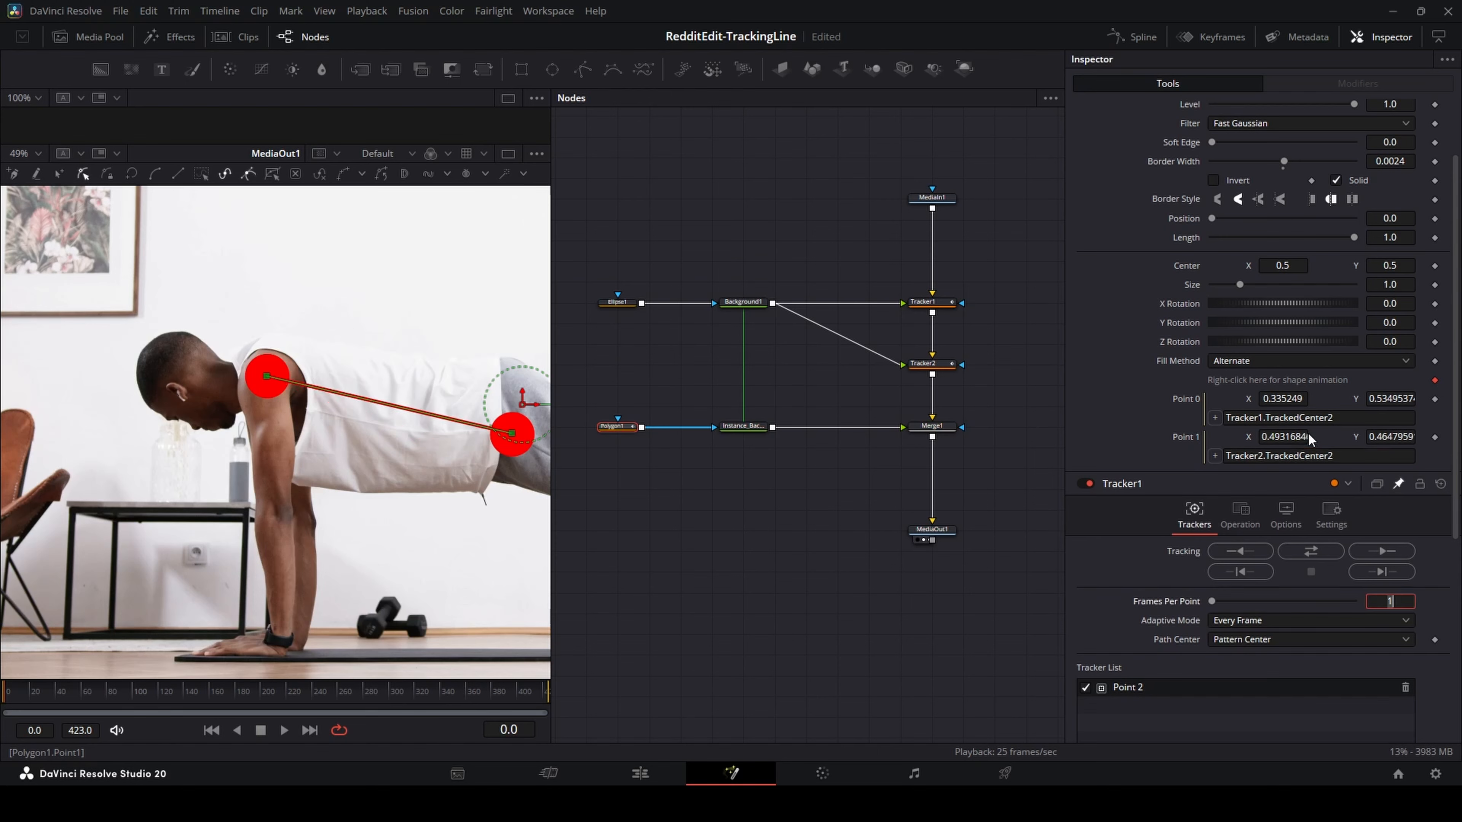
Play the clip from frame 0 to check that the line follows both circles, and stop at frame 197
left_click(614, 640)
left_click_drag(276, 688, 3, 690)
key("space")
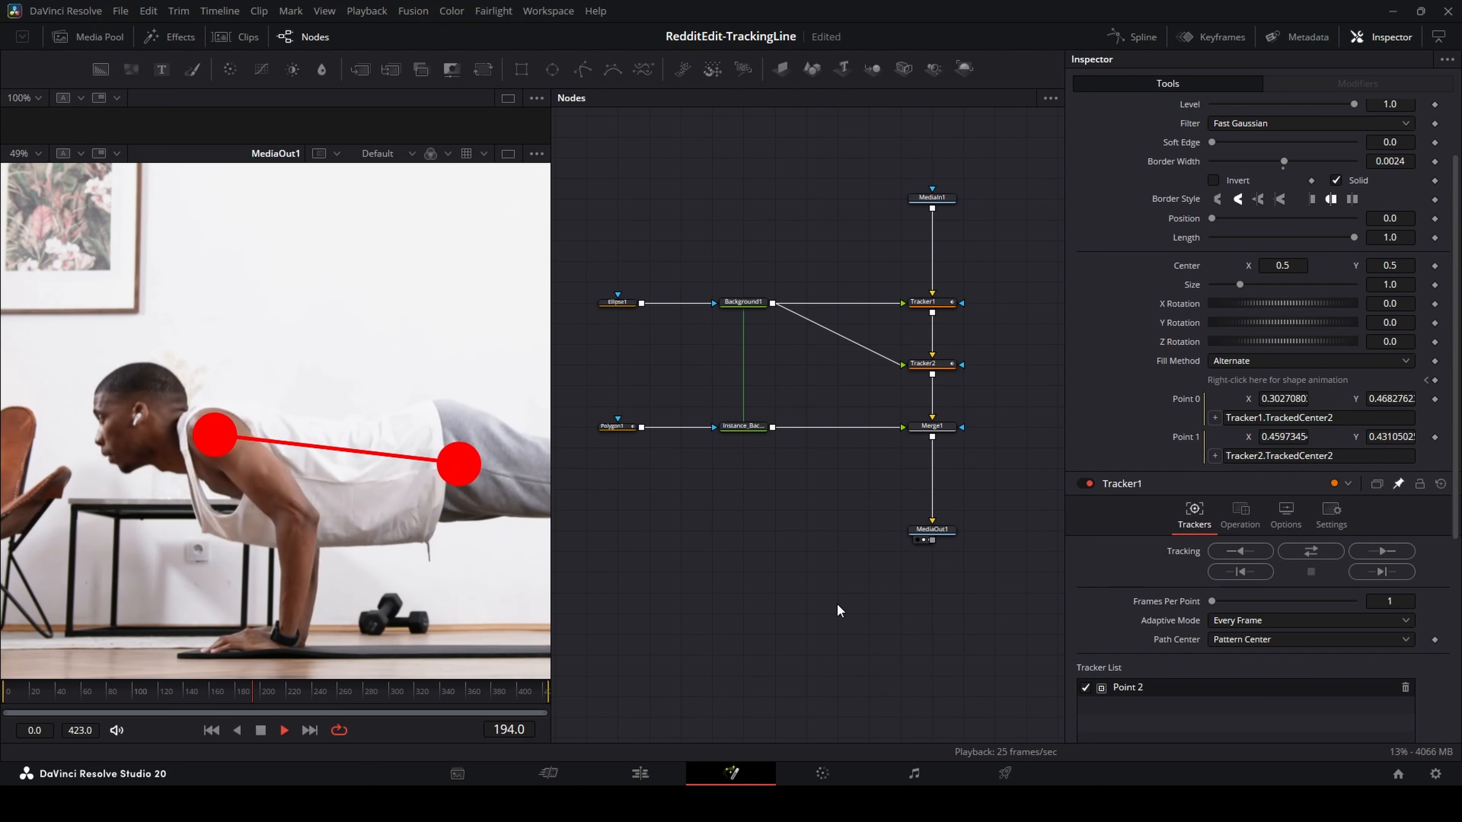
key("space")
left_click_drag(884, 526, 803, 531)
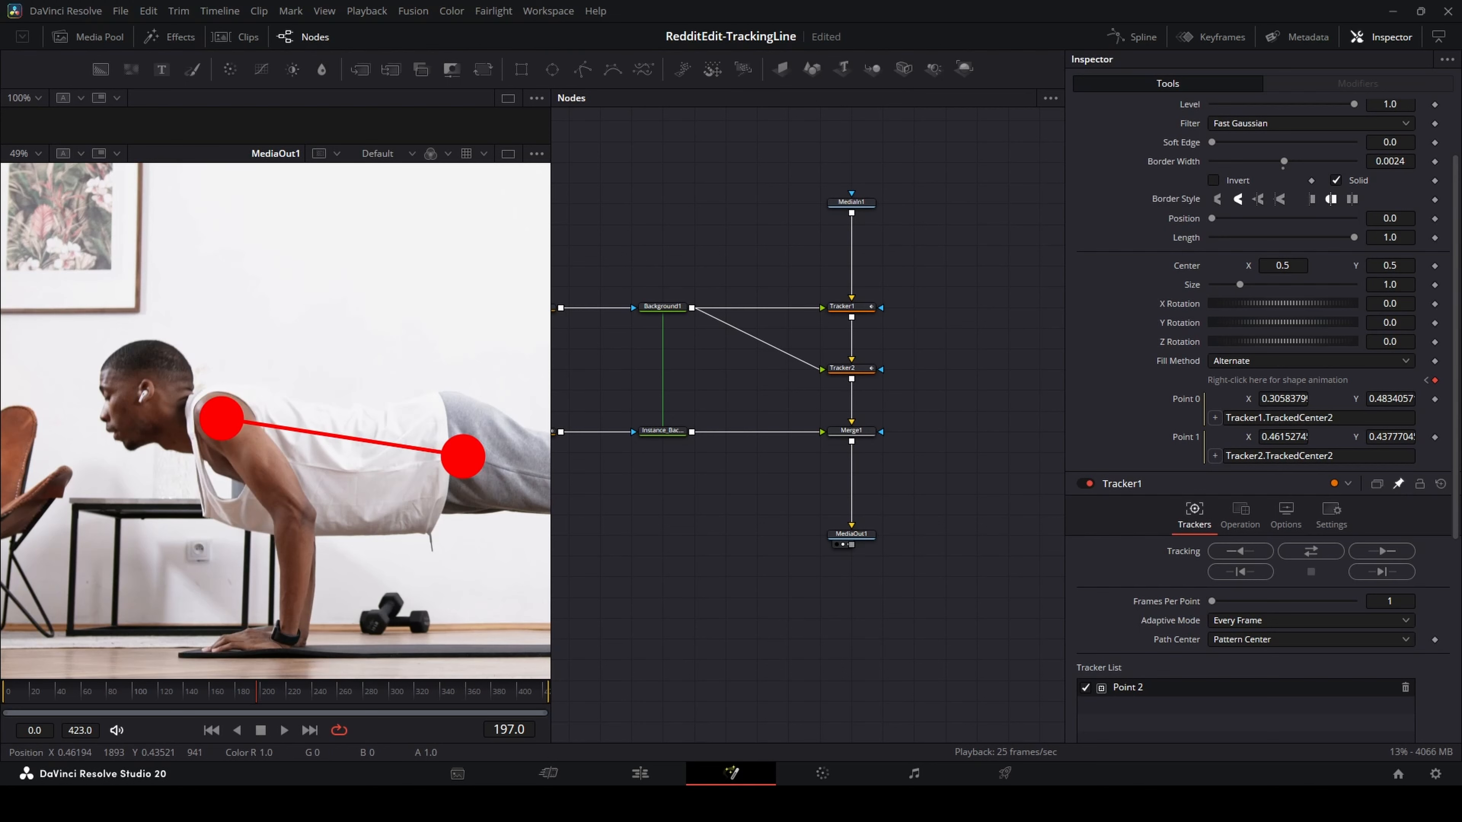
mouse_move(852, 213)
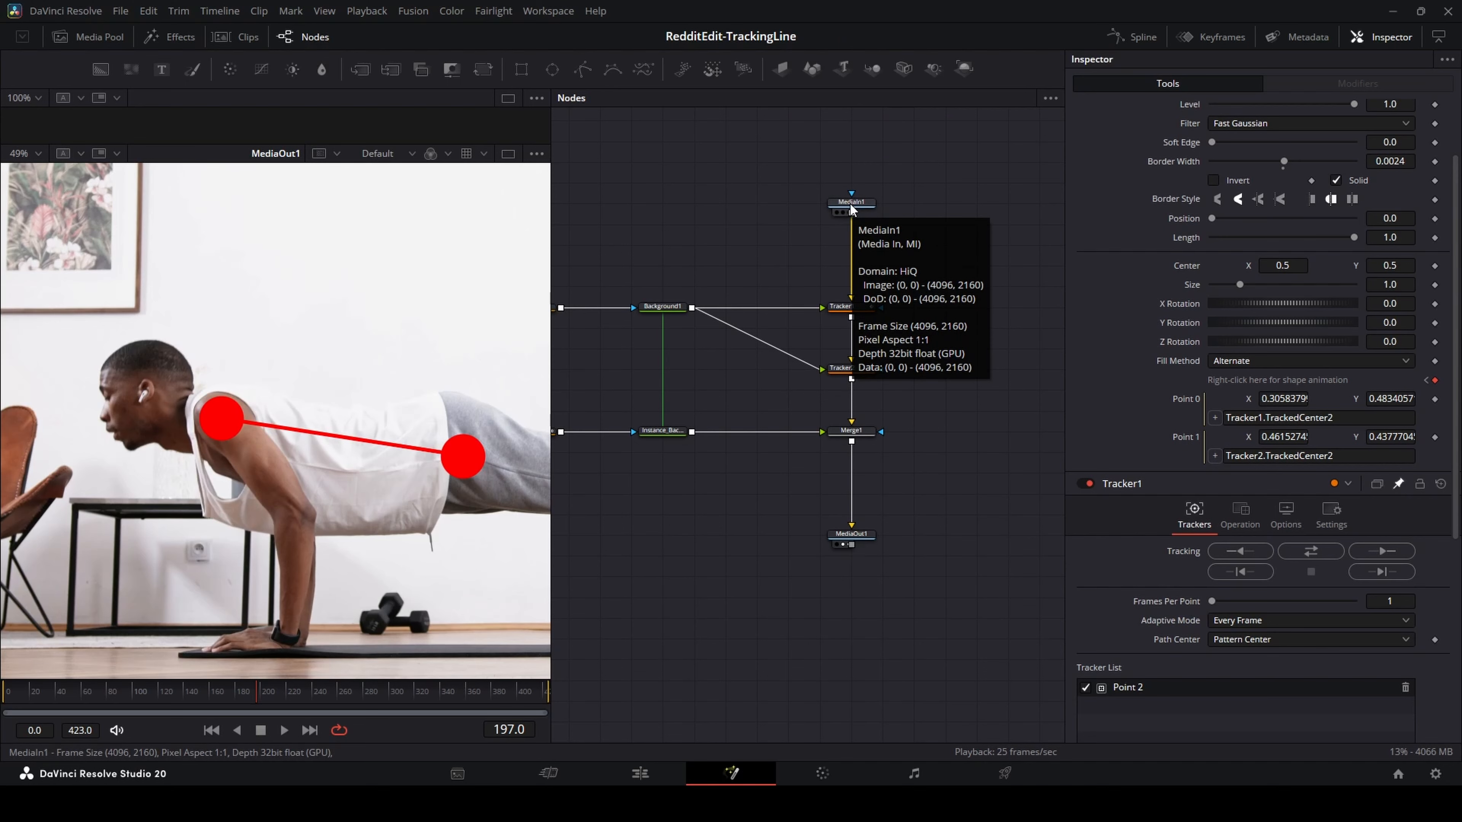
left_click_drag(703, 281, 750, 250)
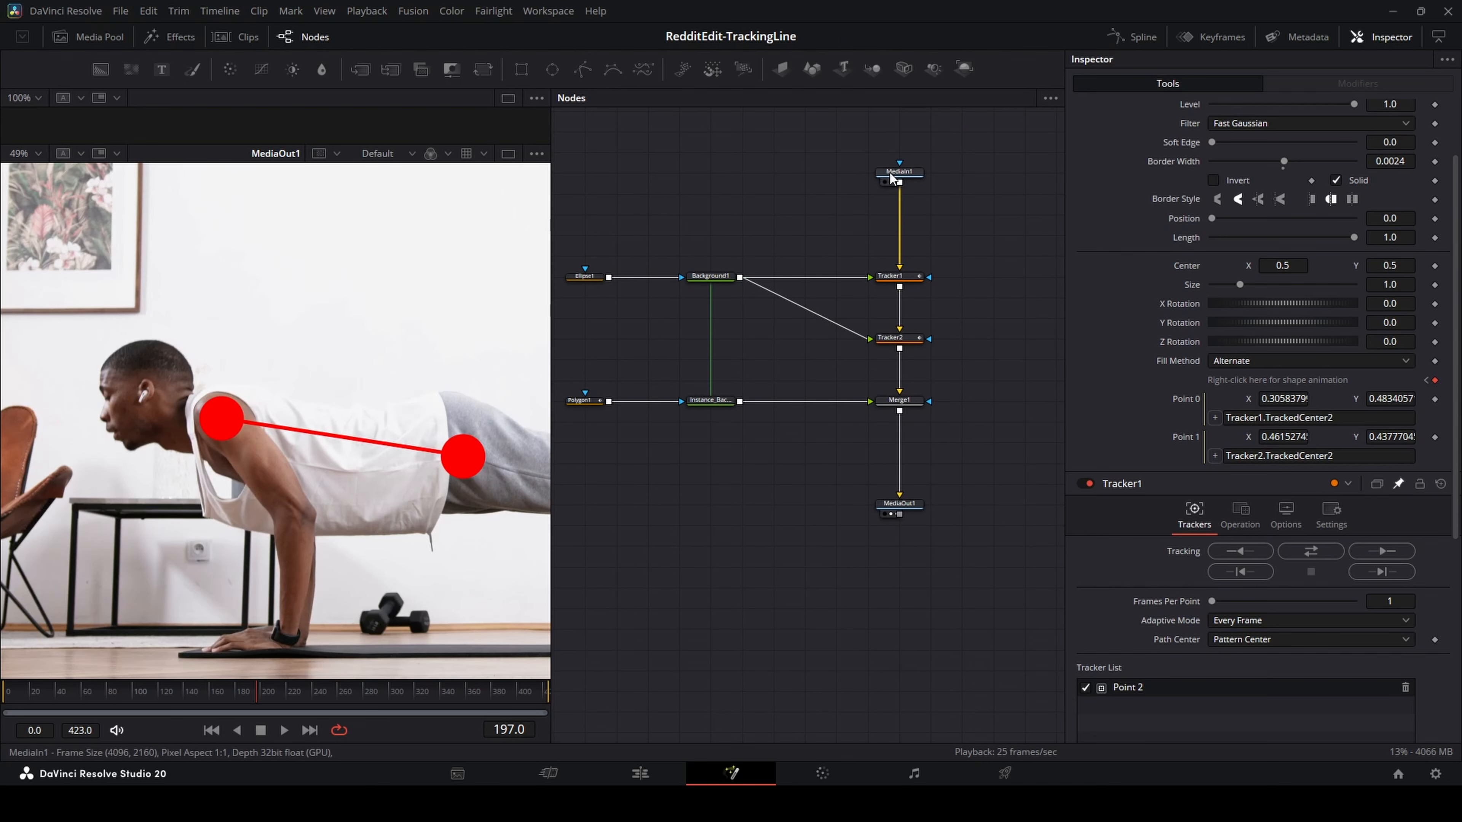
left_click(915, 339)
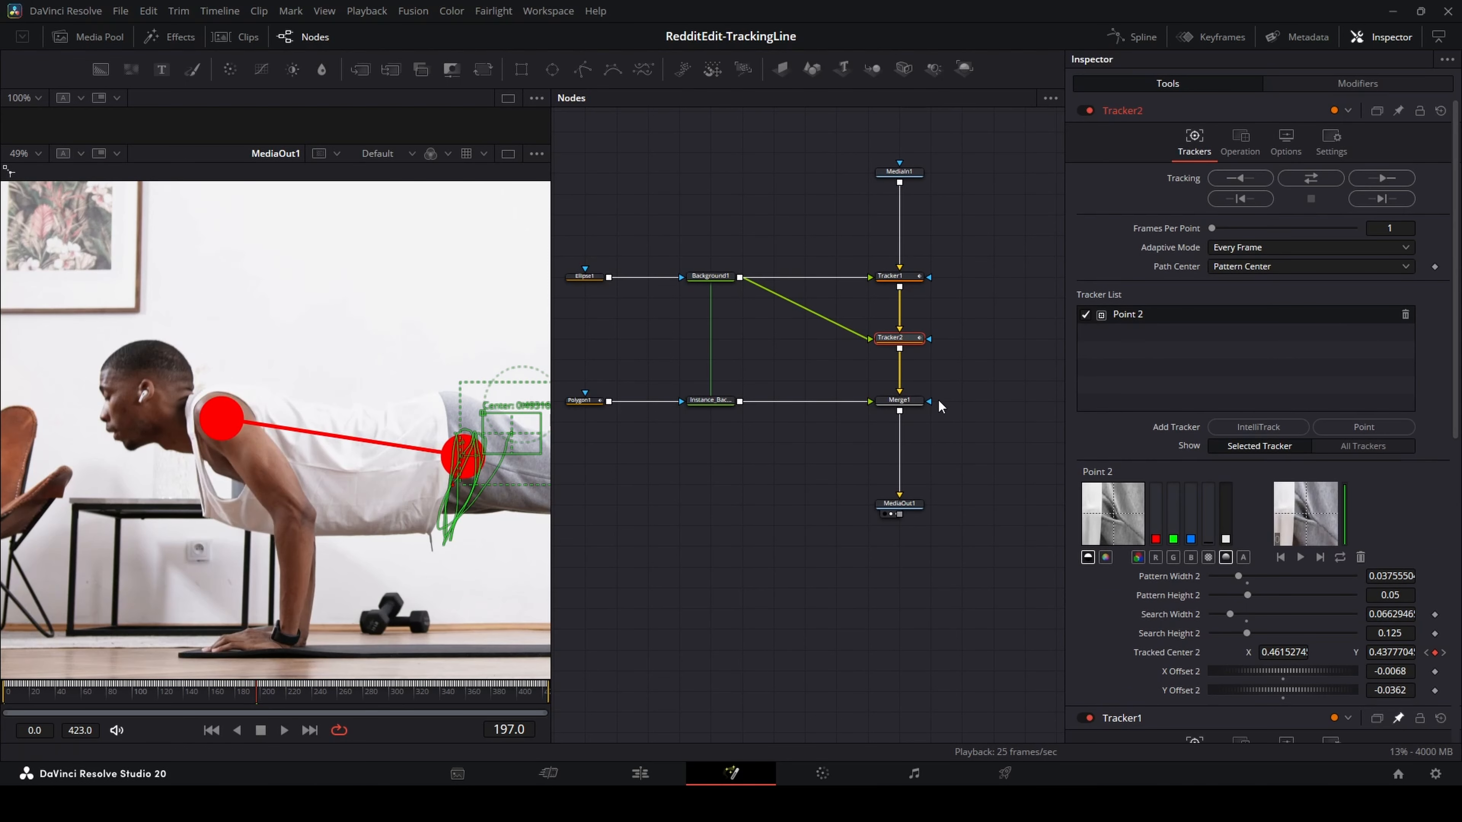
left_click_drag(941, 302, 846, 283)
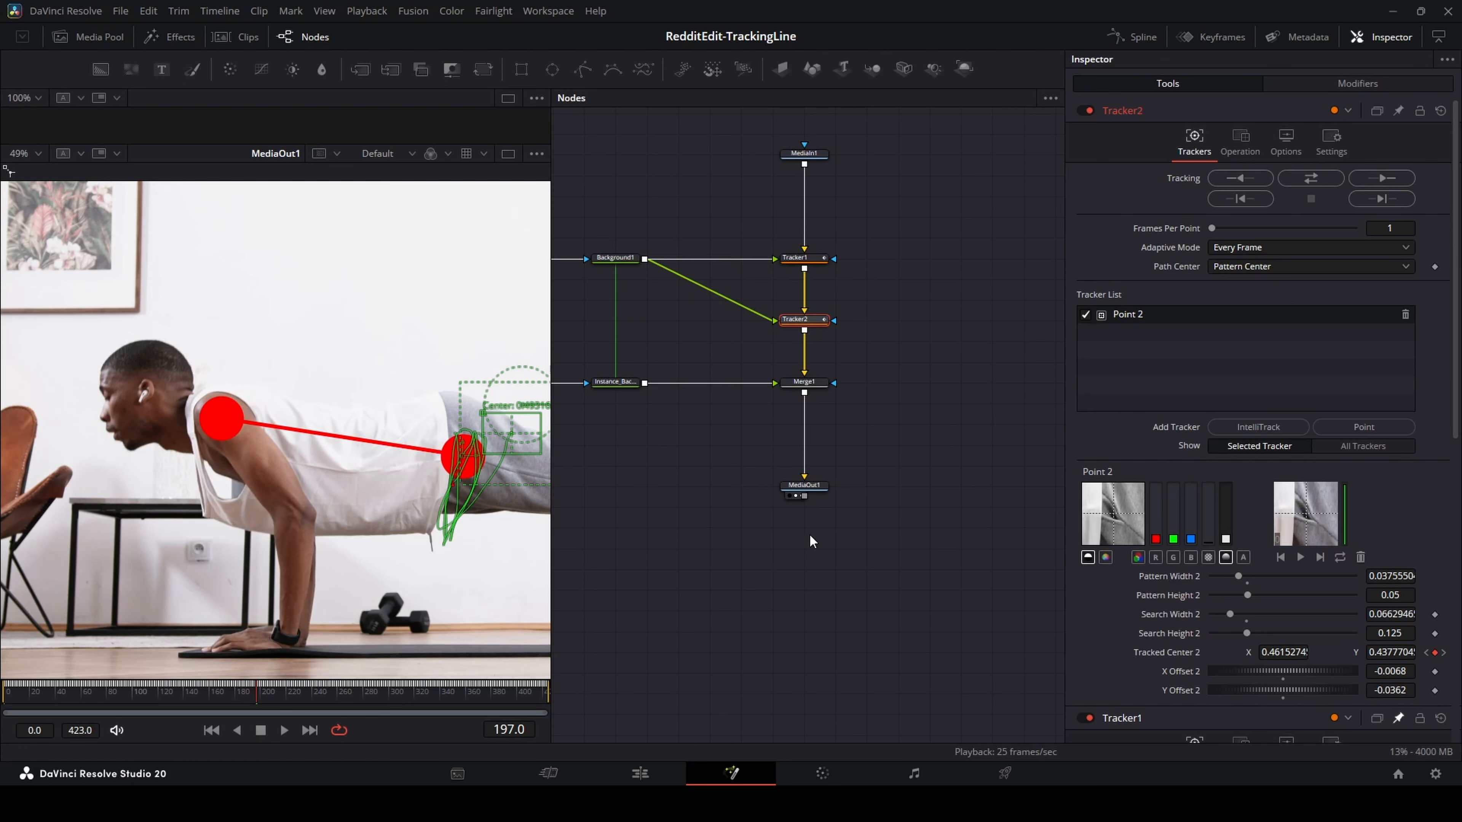
Add a Glow node after Merge1, making room before MediaOut1, and detach it as a loose node beside the chain
left_click_drag(806, 487, 805, 526)
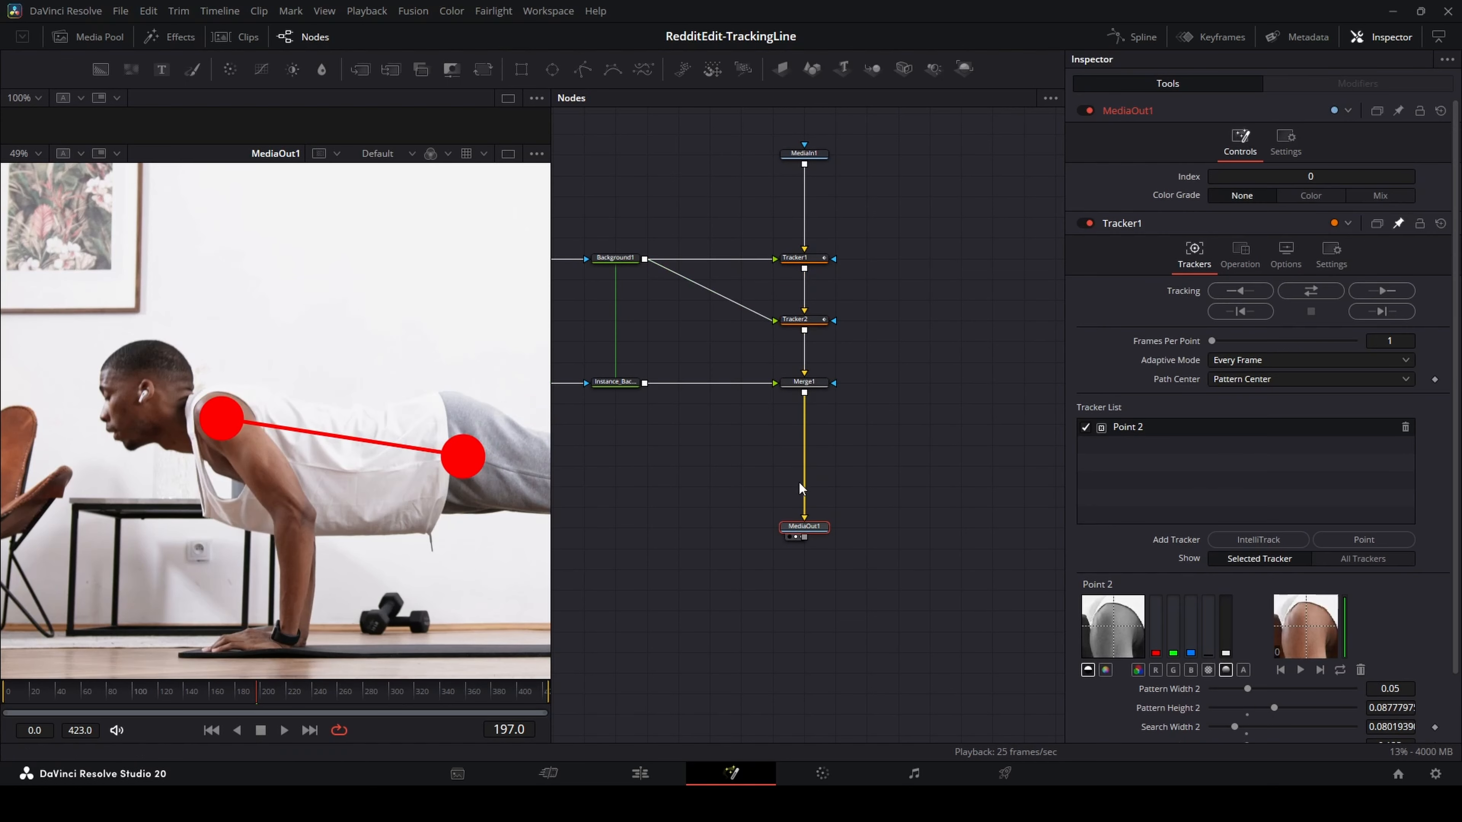
left_click(805, 382)
key("shift+space")
type("gloe")
key("BackSpace")
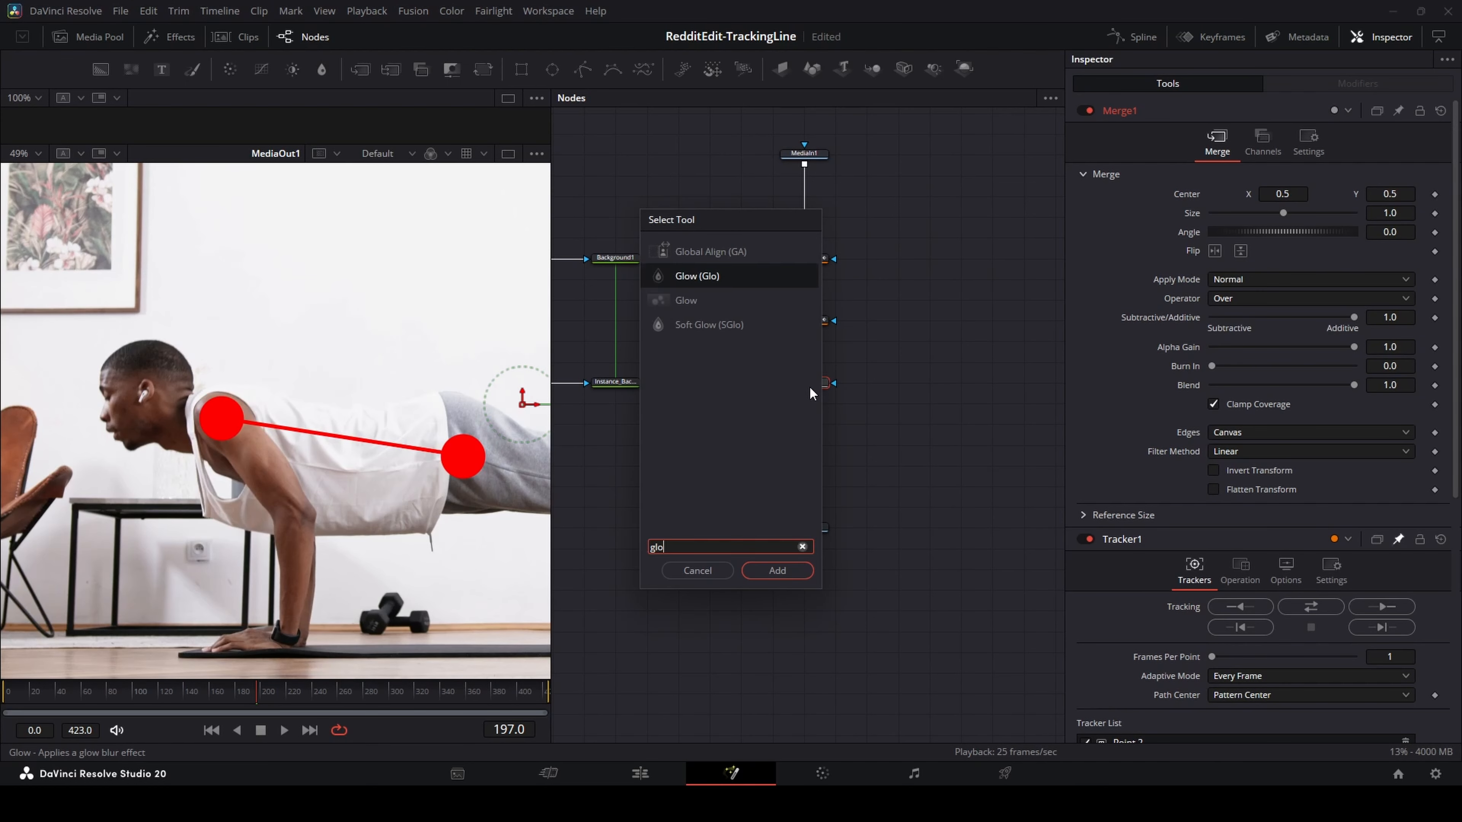
key("Return")
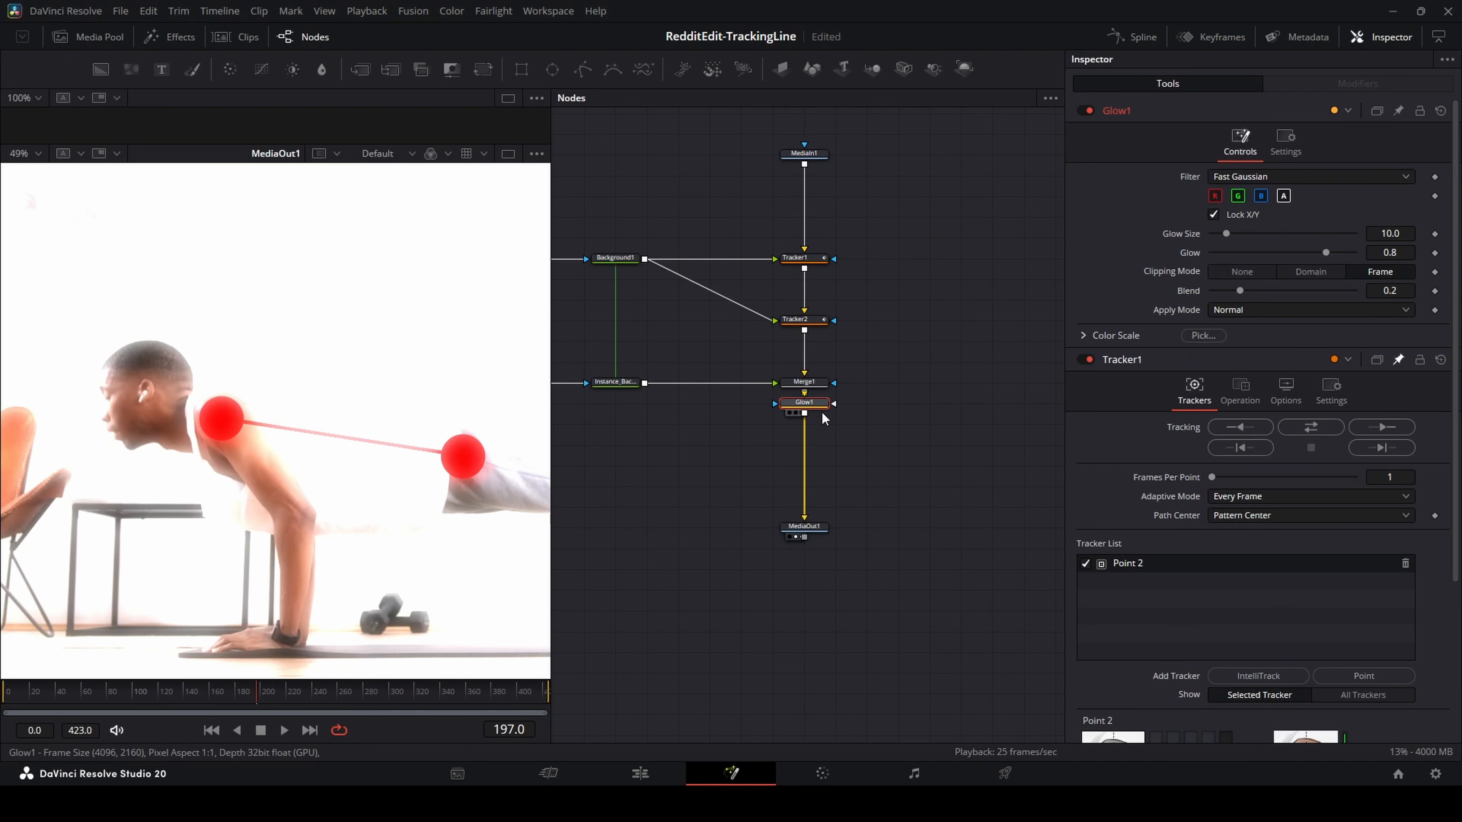
left_click_drag(817, 405, 692, 489)
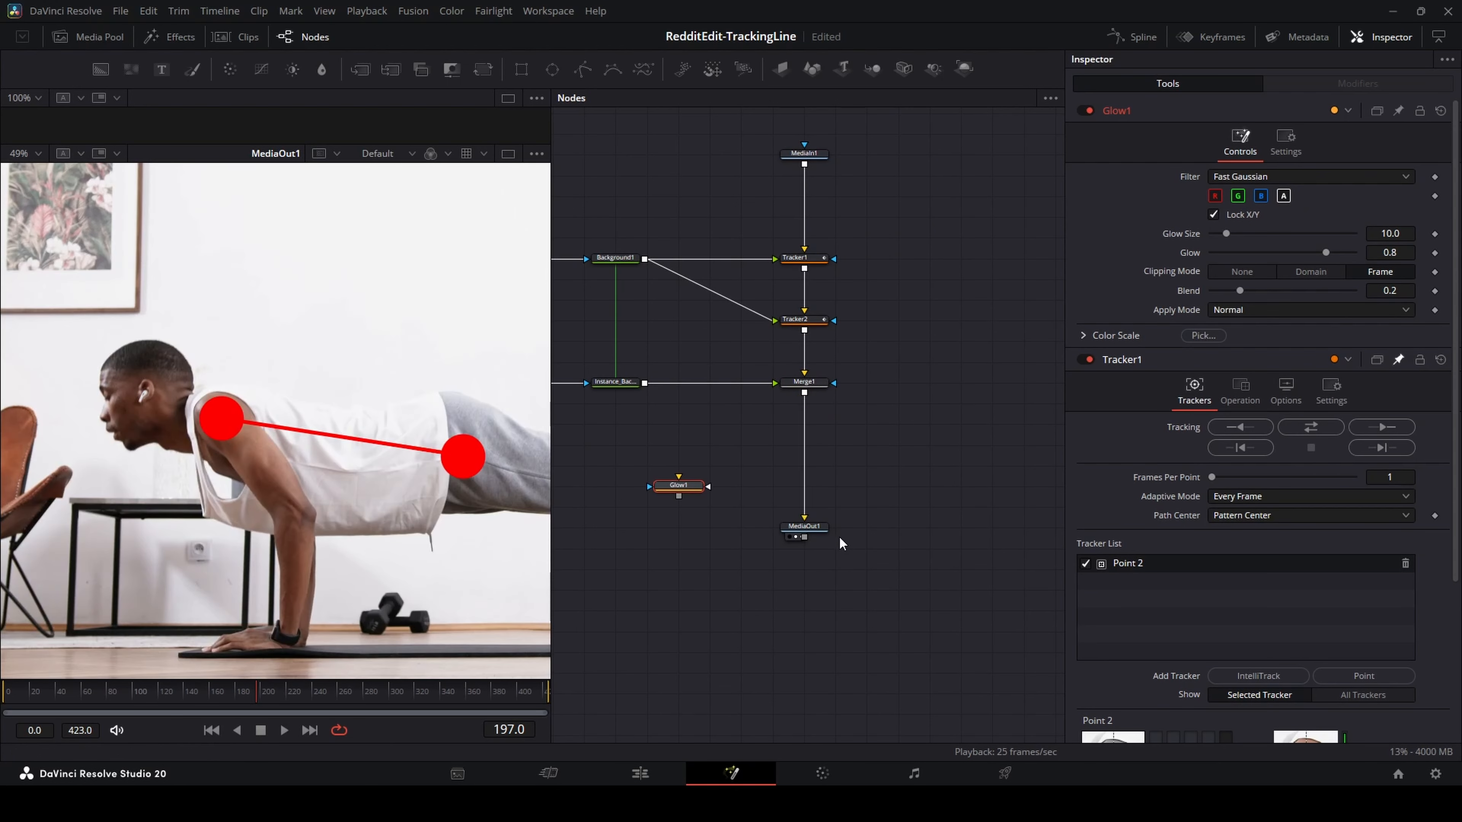
Disconnect MediaIn1 from Tracker1 and merge Merge1's output over MediaIn1 through a new Merge node feeding MediaOut1
left_click_drag(819, 533, 950, 512)
mouse_move(881, 467)
left_mouse_down()
mouse_move(884, 479)
mouse_move(881, 450)
left_mouse_up()
left_click(804, 231)
left_click_drag(805, 156, 930, 497)
left_click_drag(805, 393, 931, 160)
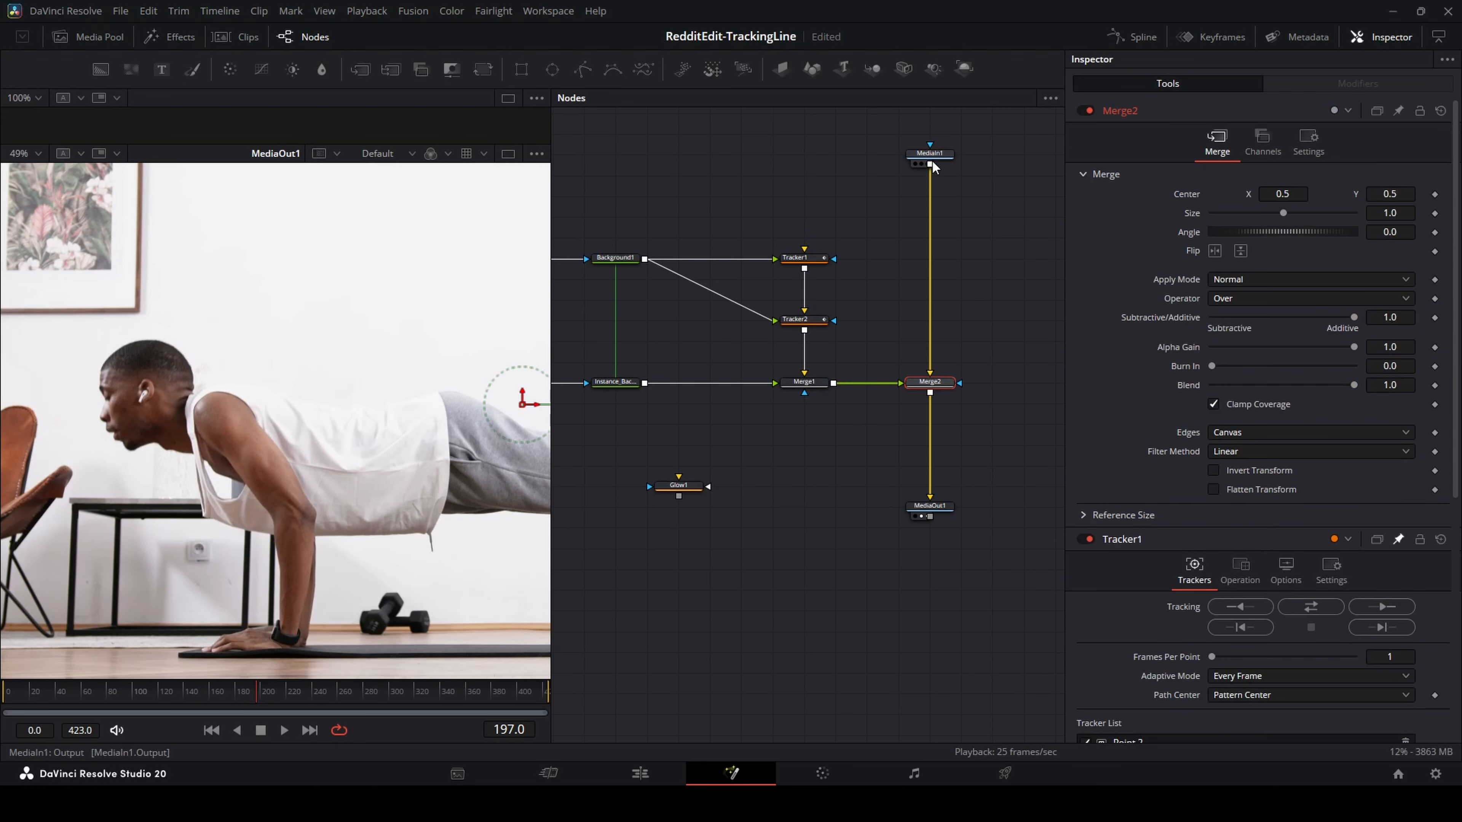
Connect a new Background node to Tracker1's background input and set its Alpha to 0
left_click_drag(647, 344, 703, 321)
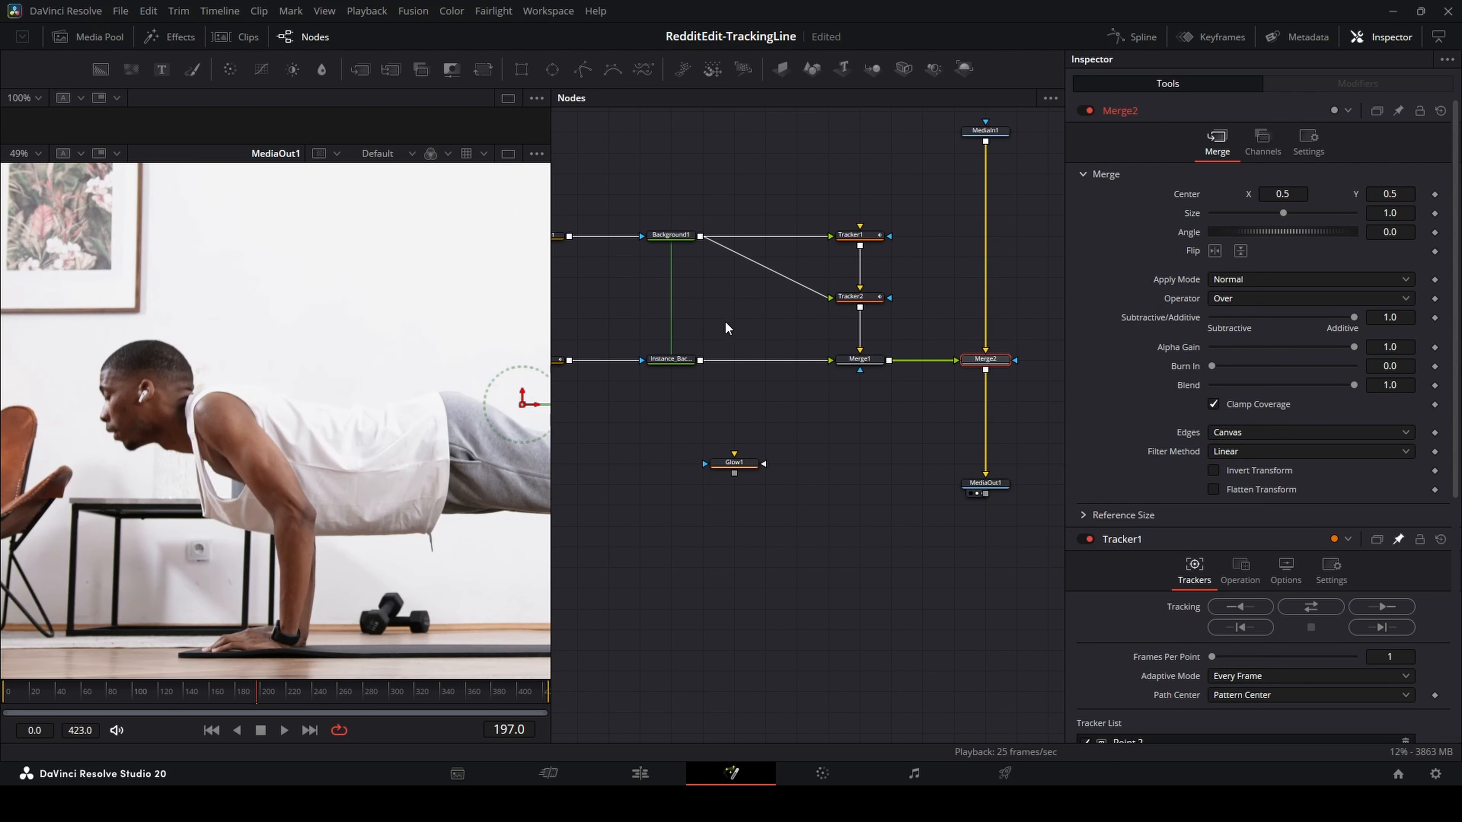
left_click_drag(931, 376, 942, 372)
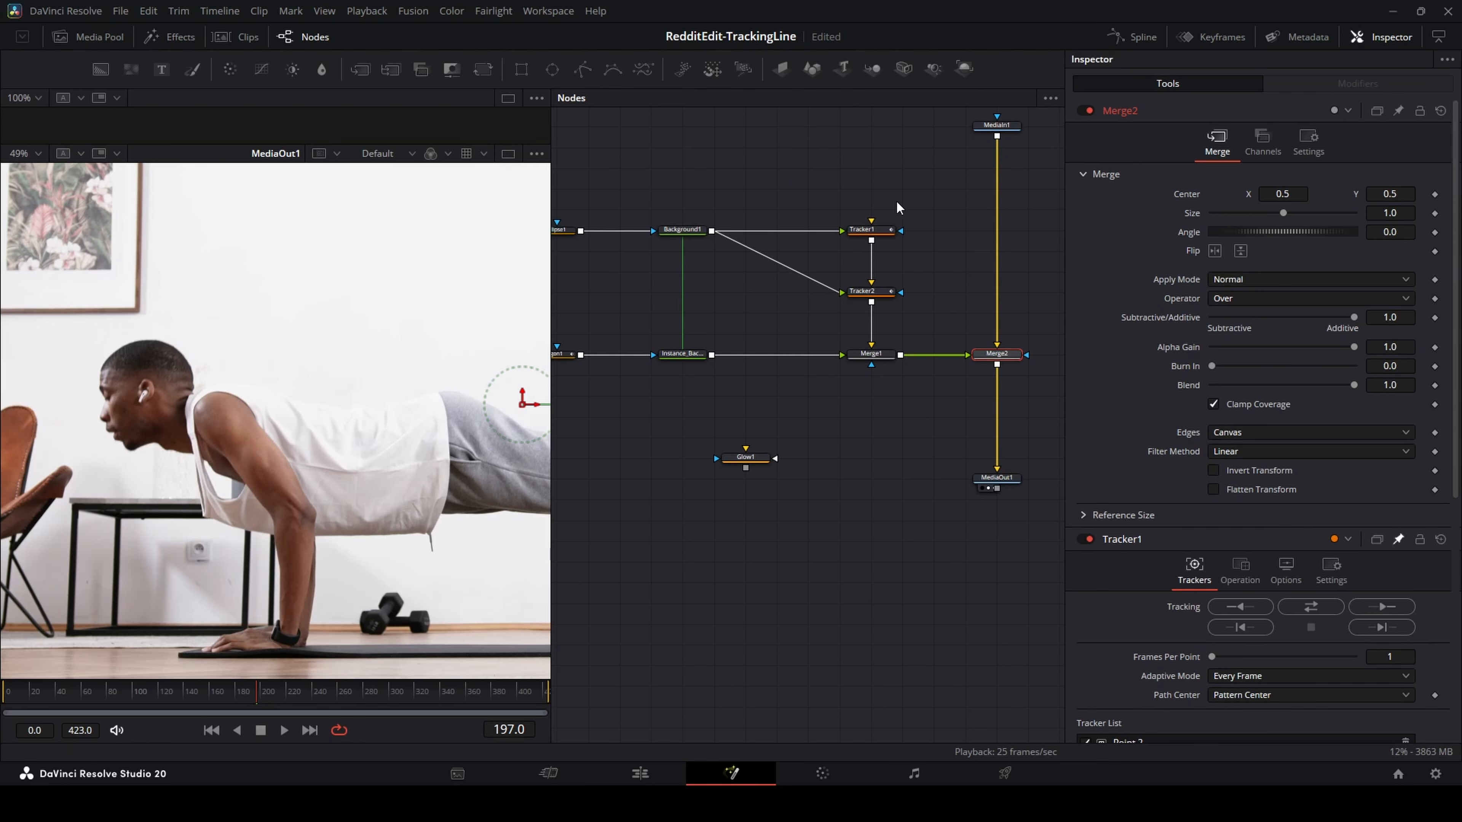
left_click_drag(885, 141, 907, 229)
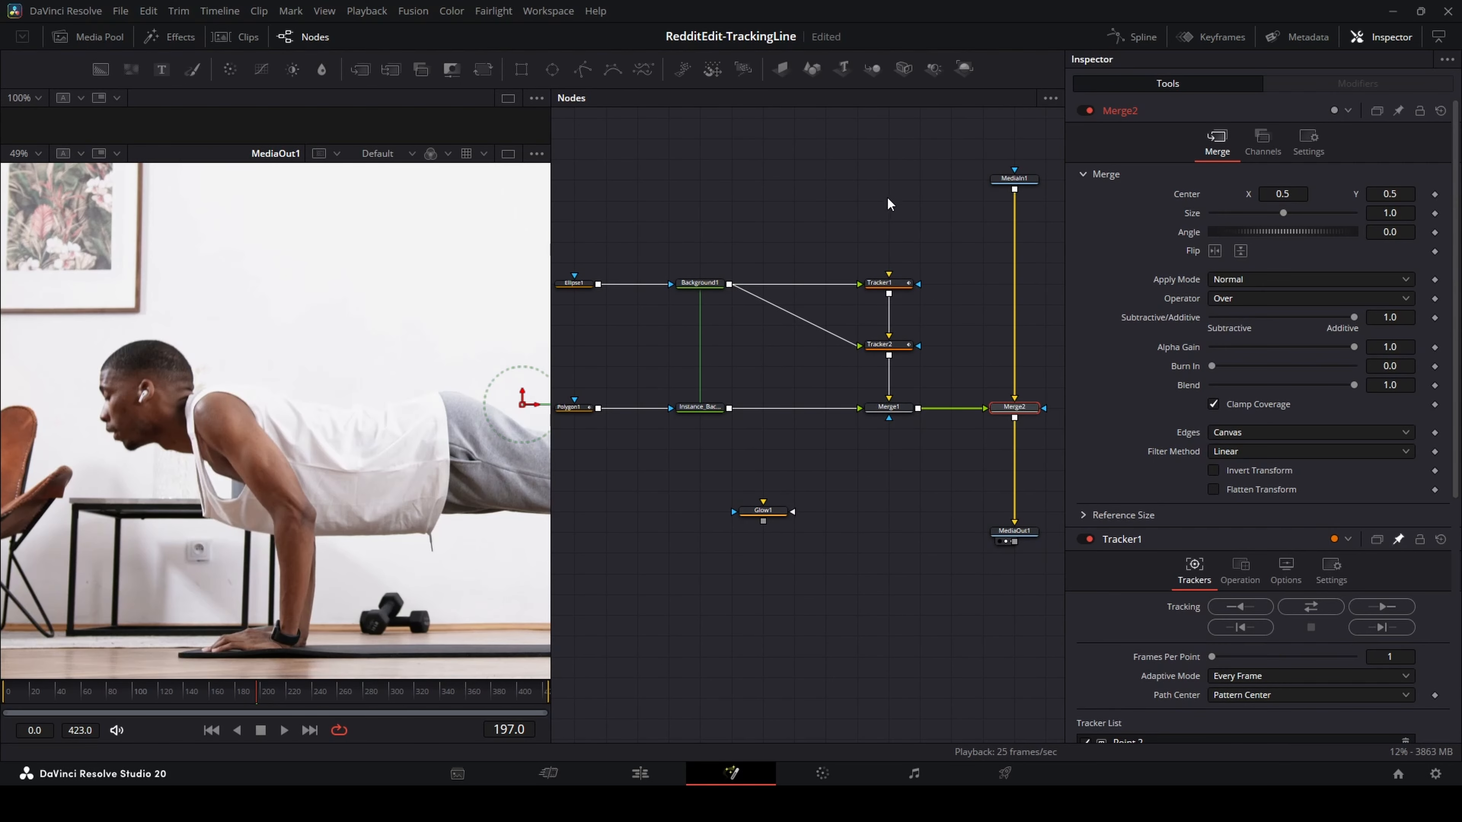
left_click(890, 282)
left_click(1240, 141)
left_click_drag(99, 69, 300, 137)
left_click_drag(884, 203, 888, 274)
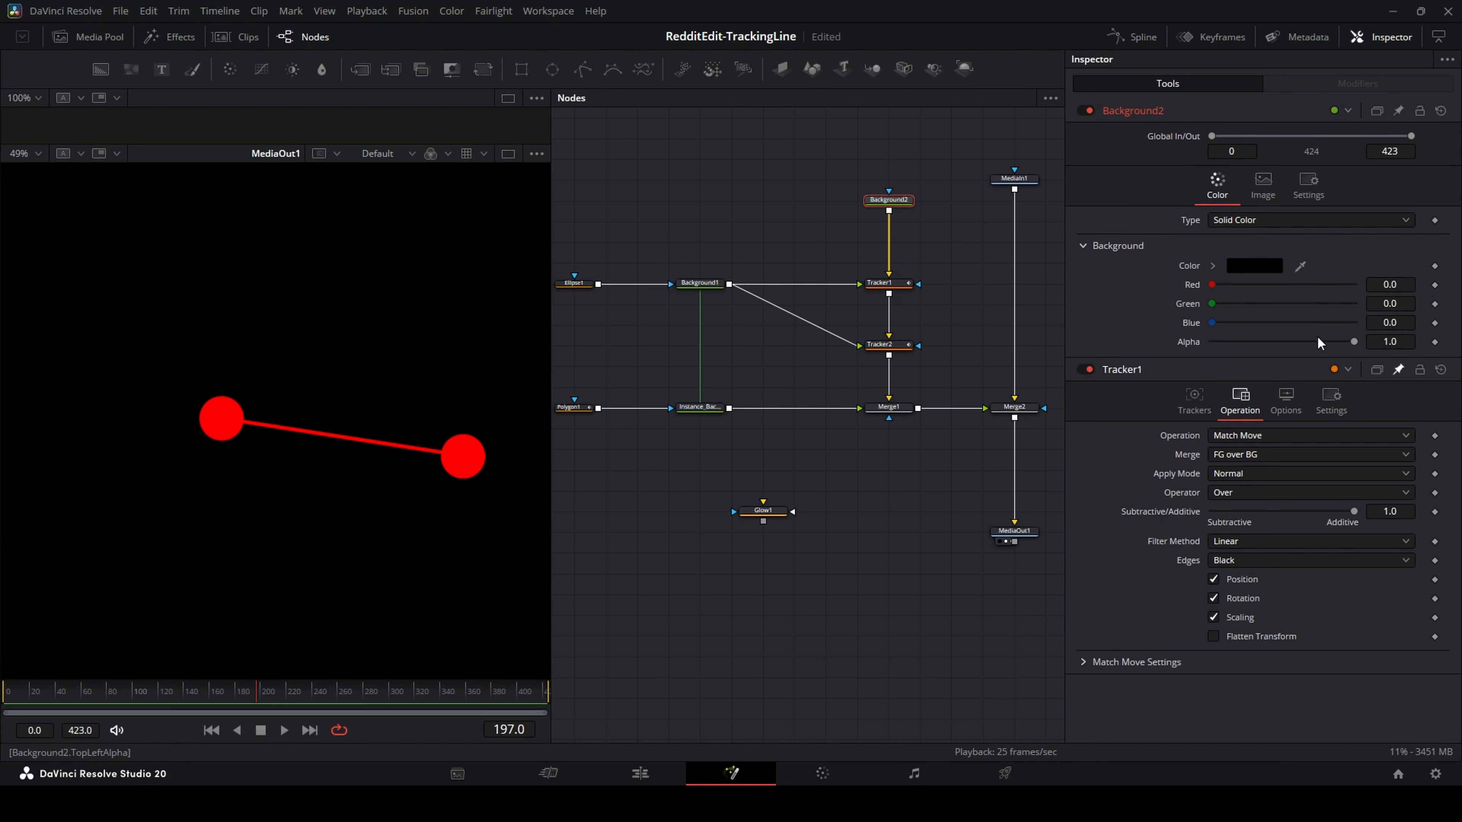
left_click_drag(1352, 341, 1197, 341)
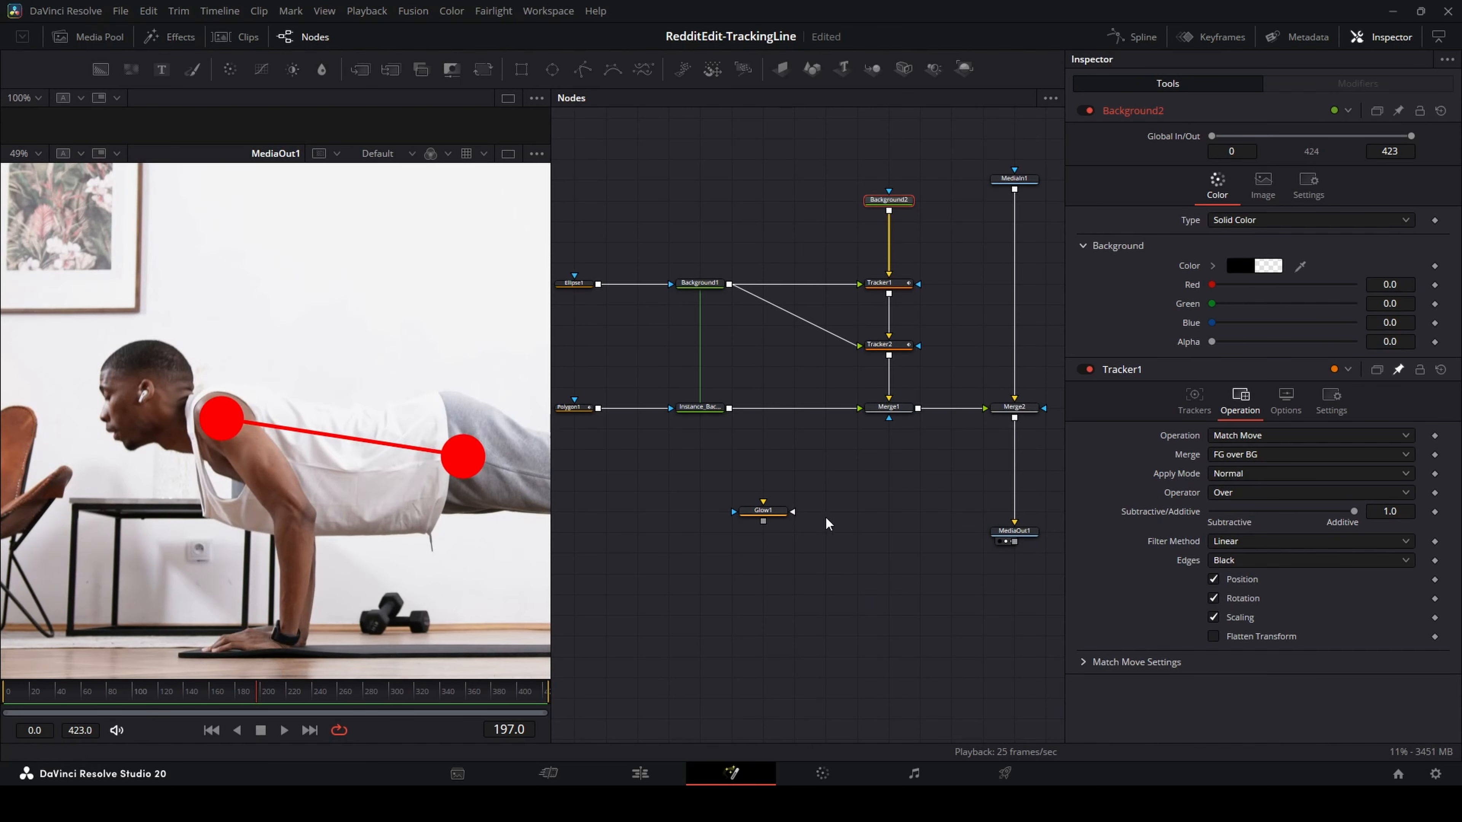
Insert Glow1 between Merge1 and Merge2 and inspect the glow around the circles and line up close
left_click_drag(772, 514, 968, 409)
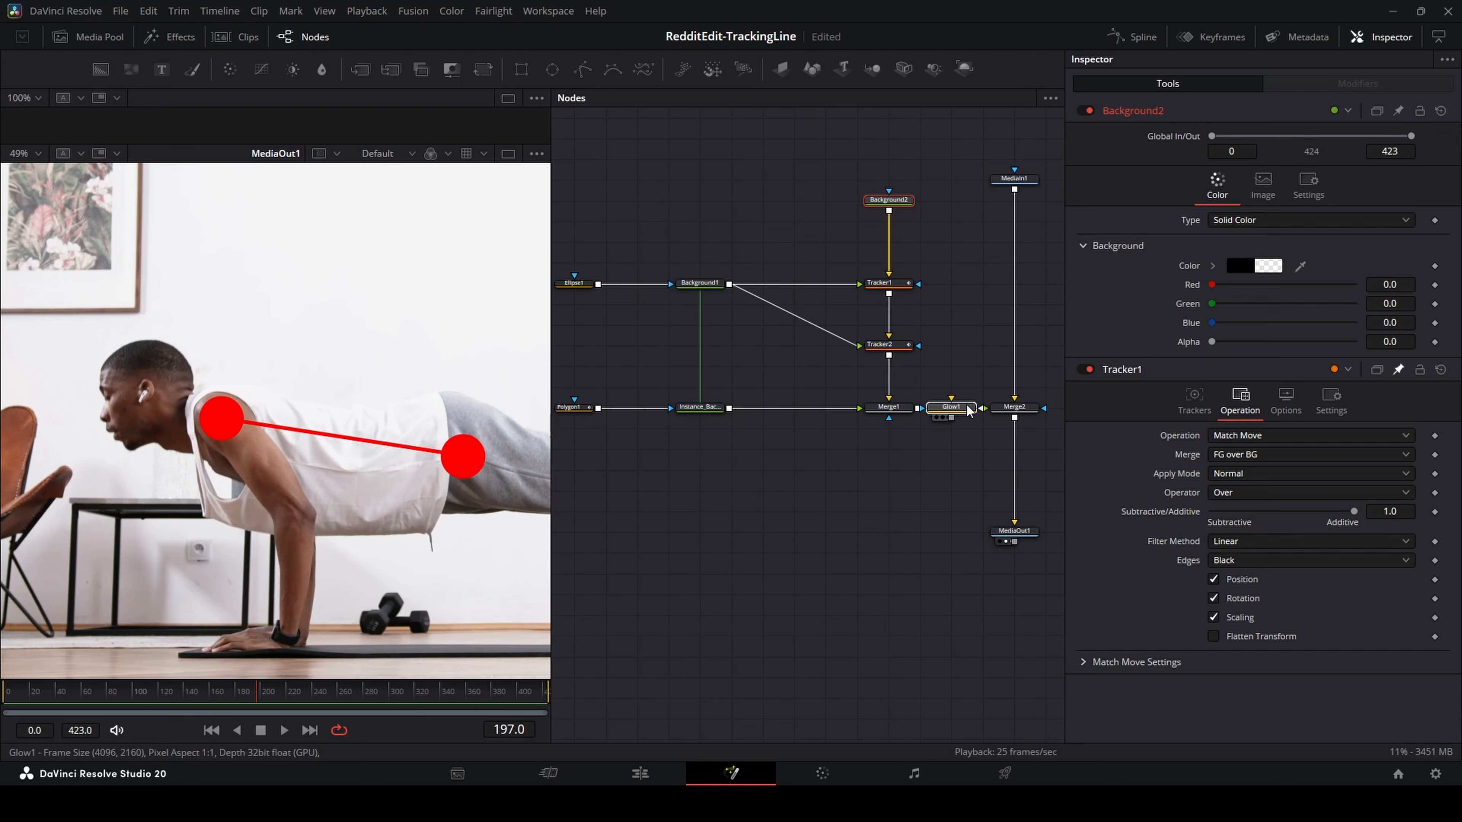
left_click(955, 410)
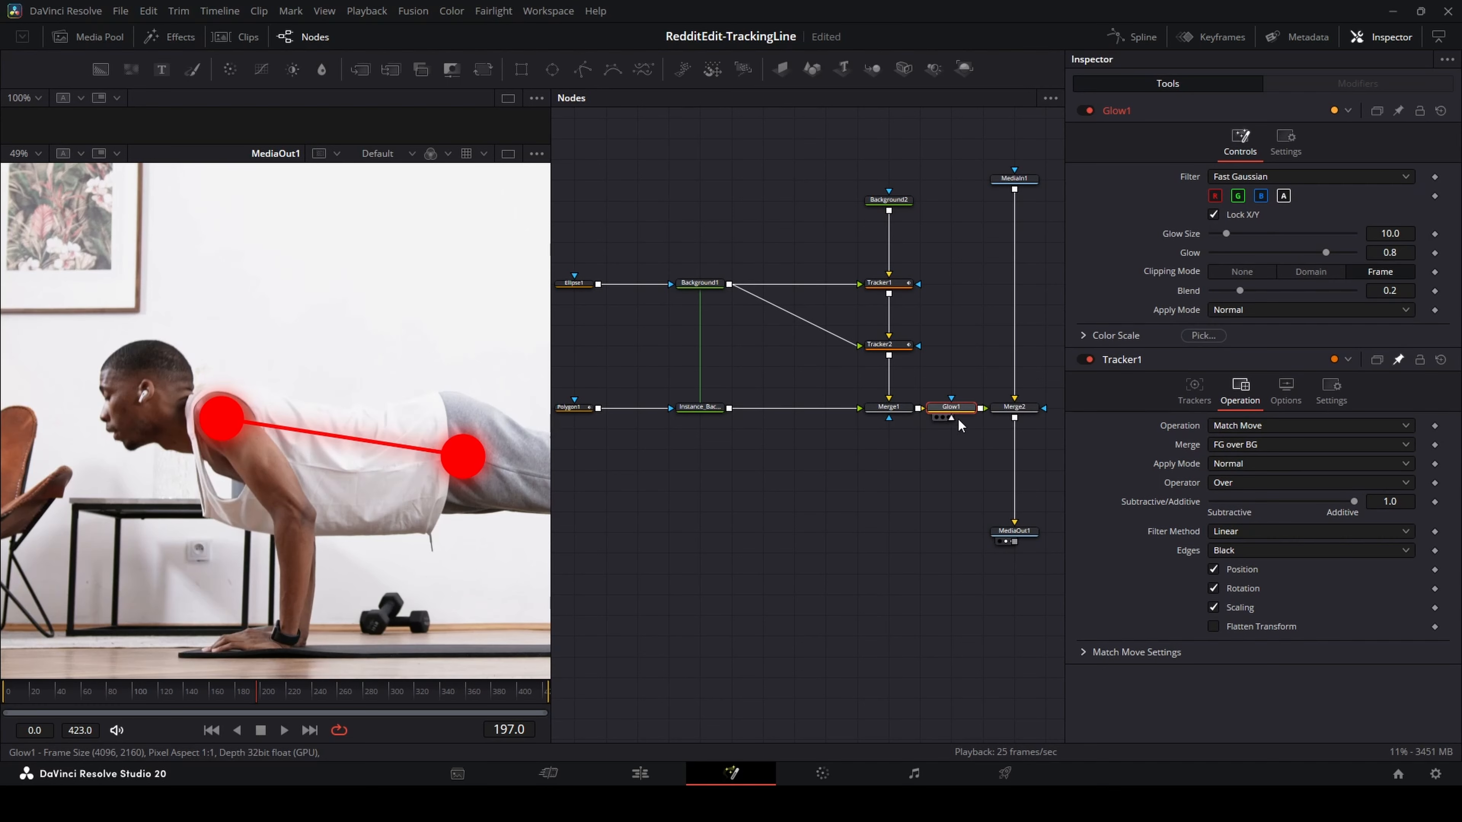
scroll(454, 473, "up", 5)
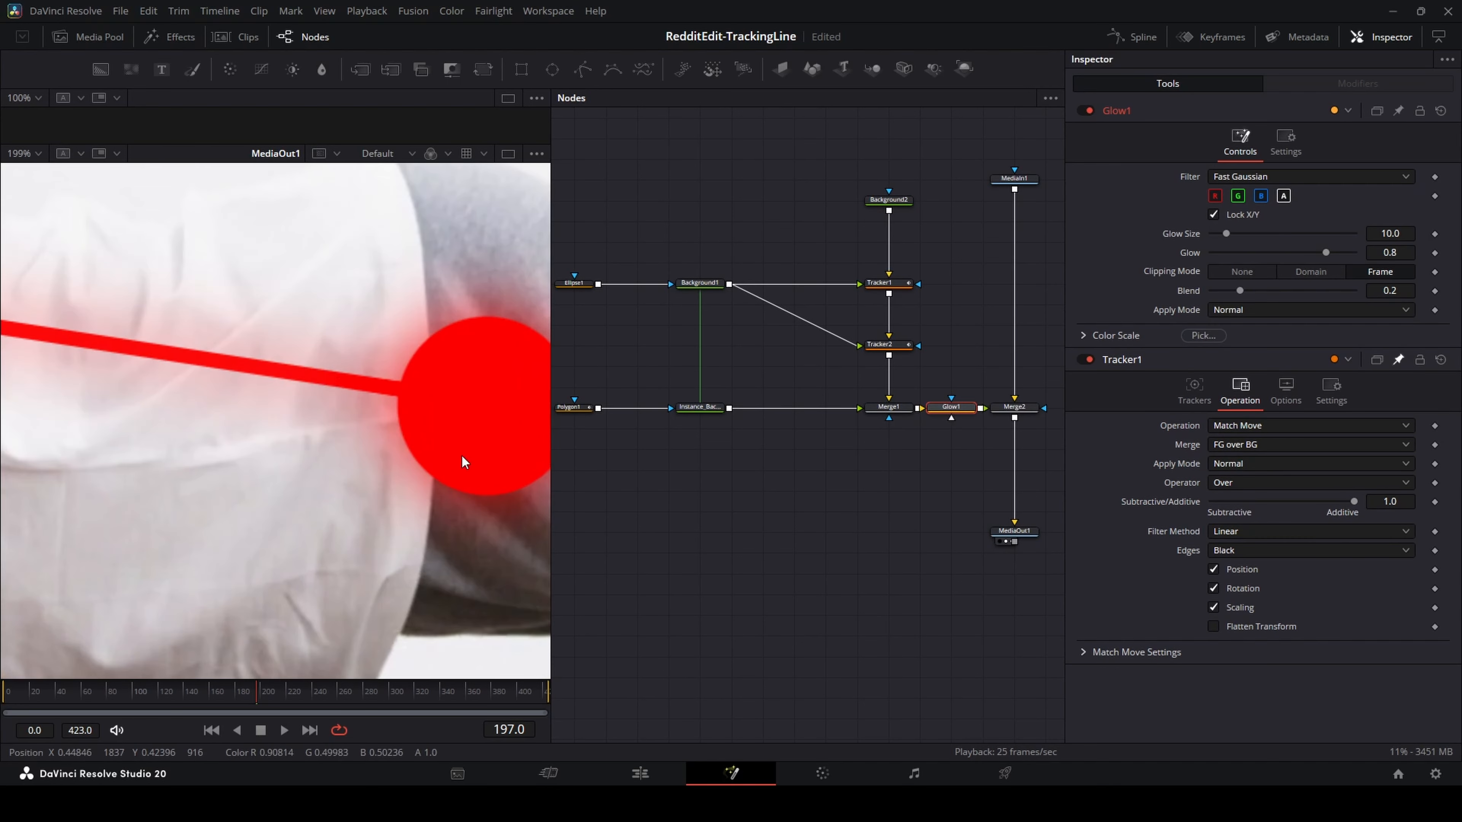
scroll(472, 415, "down", 5)
scroll(949, 483, "down", 2)
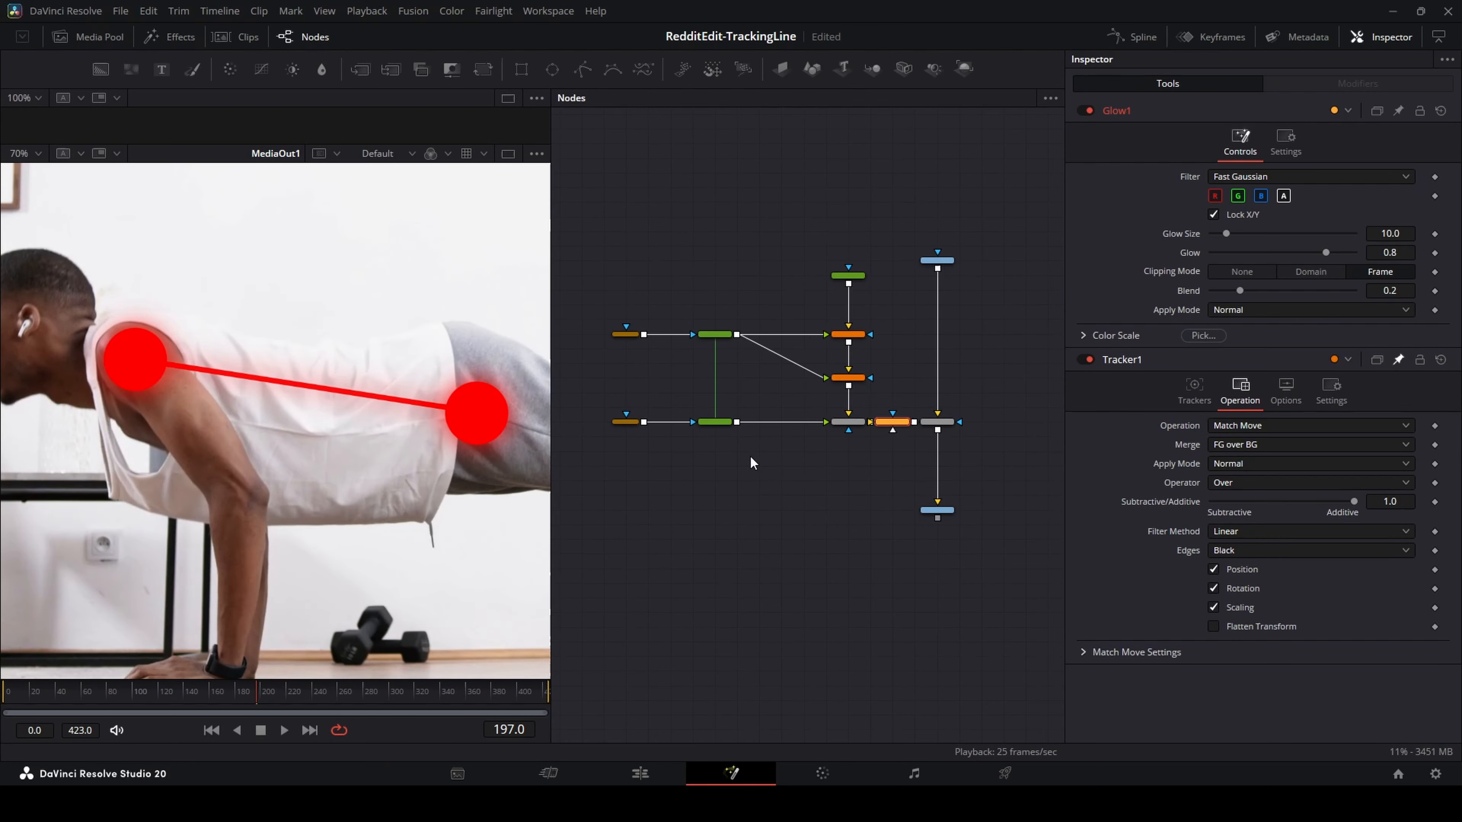
Move Glow1 and the MediaIn1, Merge2 and MediaOut1 column away from Merge1, widening the gap between Glow1 and Merge2
scroll(950, 483, "up", 3)
left_click_drag(918, 578, 750, 147)
left_click_drag(742, 476, 836, 475)
left_click_drag(978, 629, 907, 218)
left_click_drag(912, 470, 945, 470)
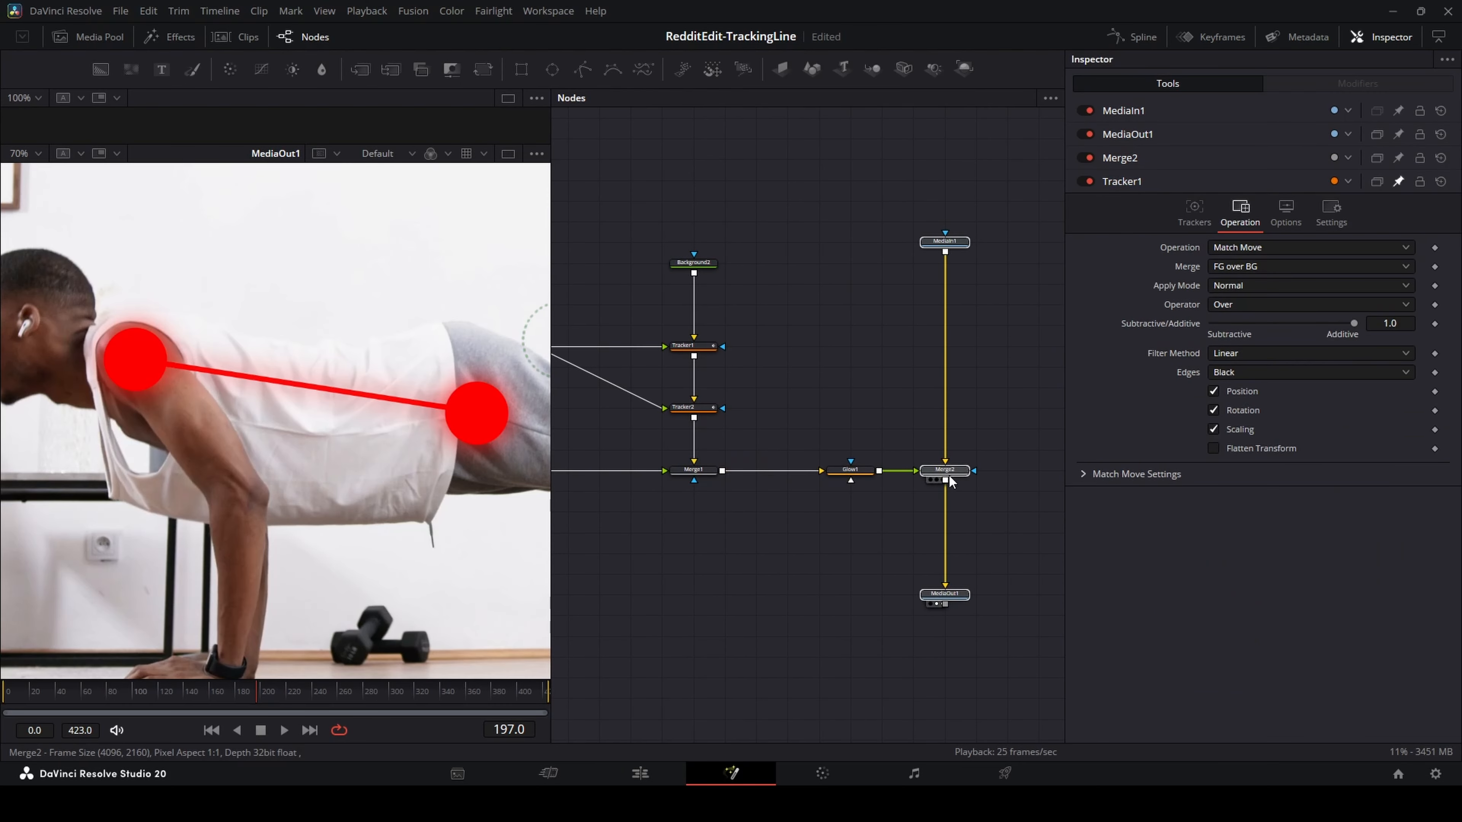
Move the shape, background, tracker and Merge1 nodes closer to Glow1, tightening the gap between the background nodes and the trackers
left_click_drag(762, 500, 1048, 431)
left_click_drag(955, 446, 880, 469)
scroll(929, 438, "down", 3)
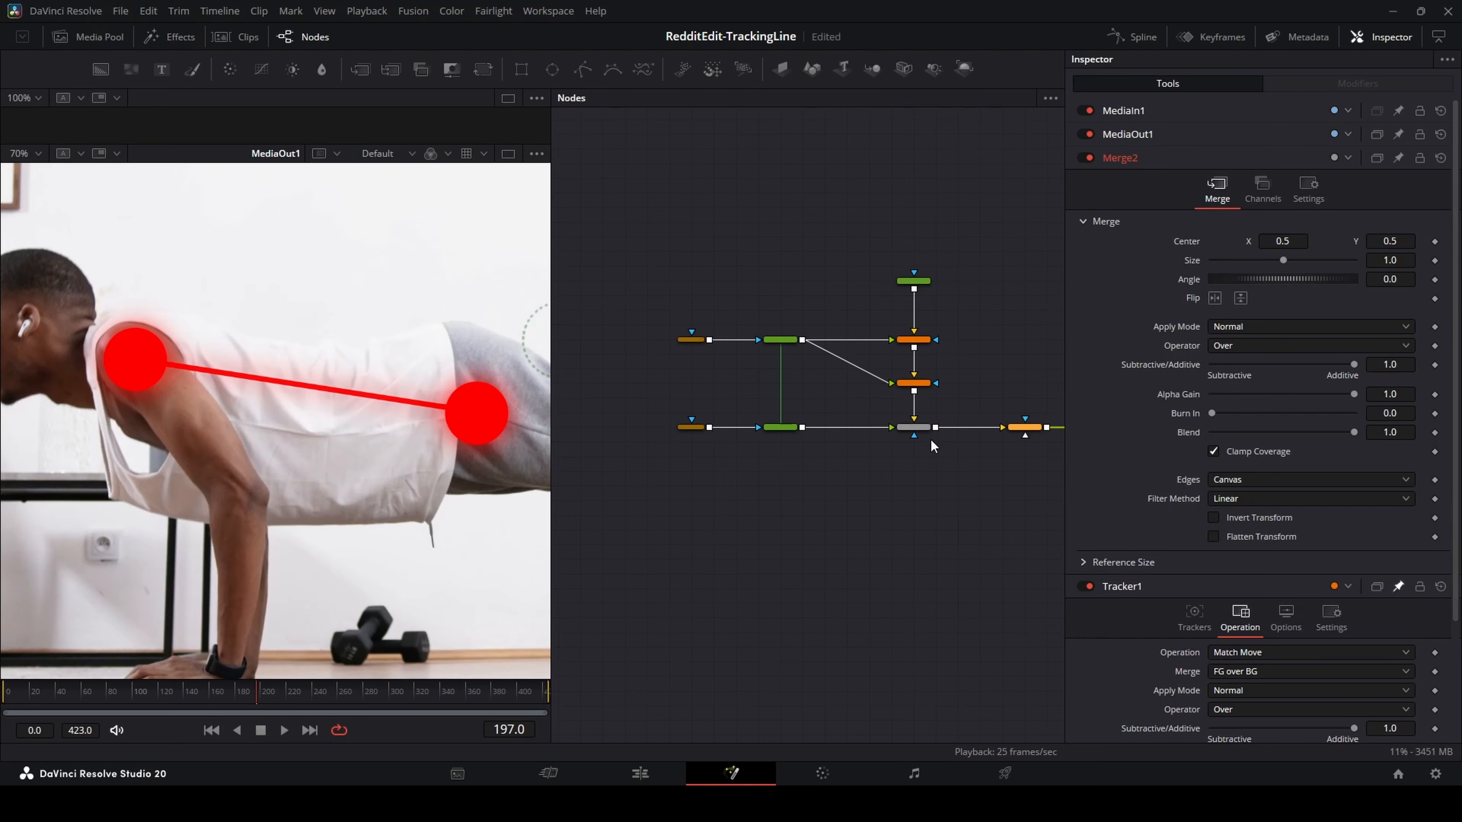
left_click_drag(941, 421, 824, 436)
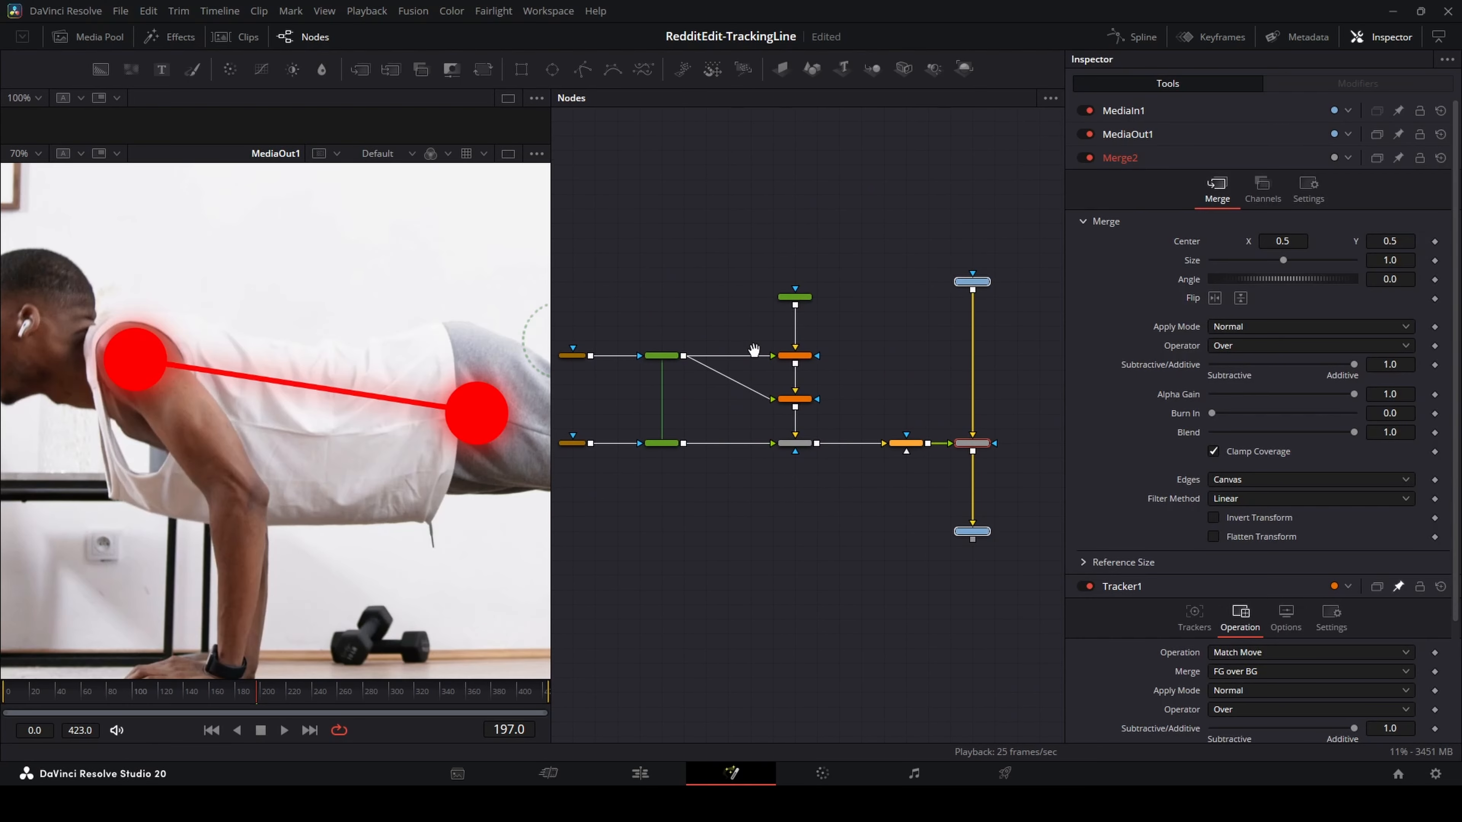
left_click_drag(753, 349, 800, 357)
mouse_move(593, 254)
left_mouse_down()
mouse_move(635, 314)
mouse_move(861, 517)
left_mouse_up()
left_click_drag(854, 449, 894, 451)
left_click(936, 486)
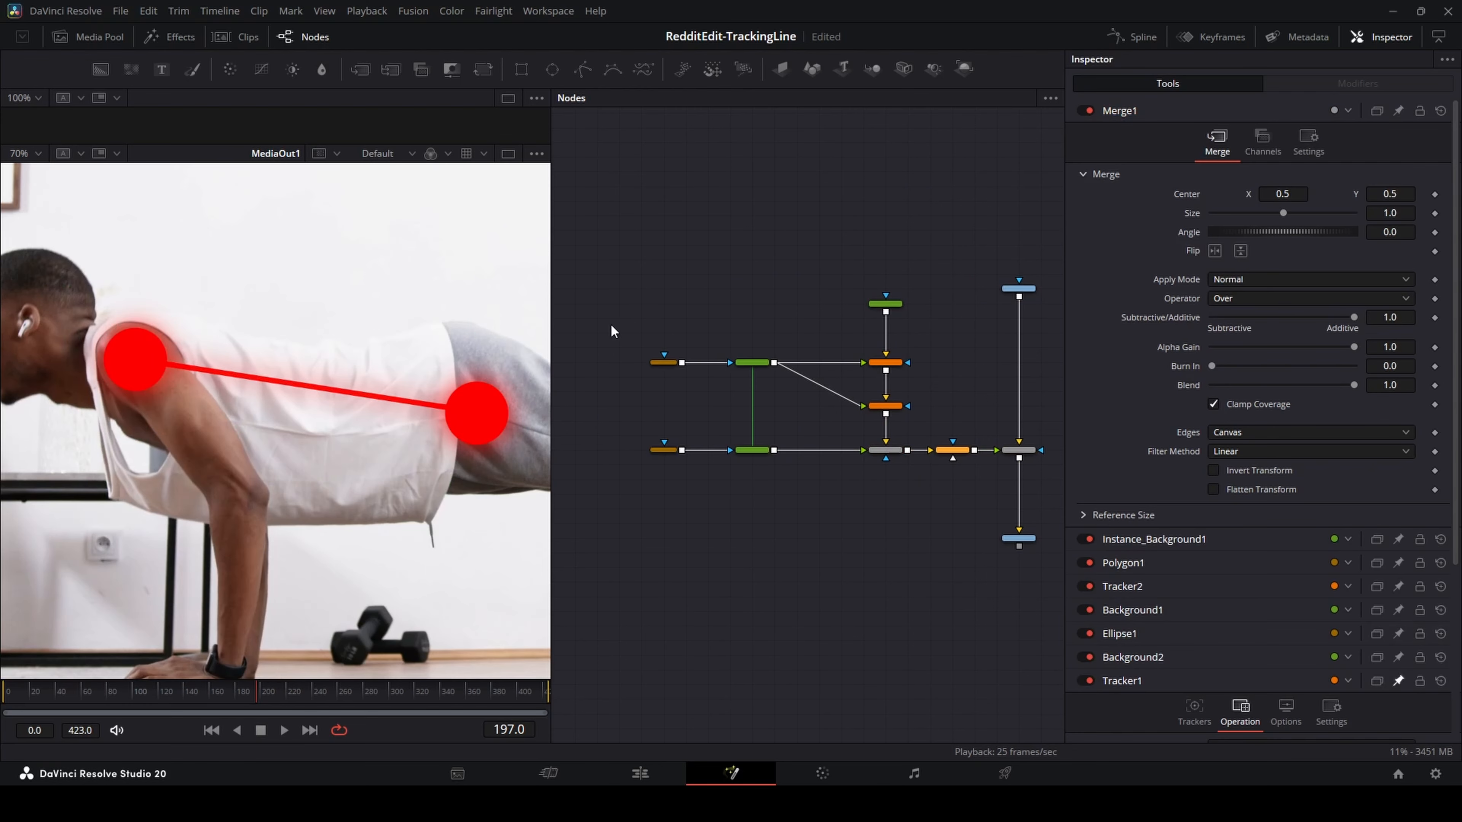
left_click_drag(632, 347, 839, 455)
left_click_drag(690, 333, 757, 455)
left_click(916, 494)
left_click_drag(915, 493, 855, 472)
Review the node flow by inspecting MediaIn1, Merge2, Glow1 and Merge1 in turn
scroll(974, 288, "up", 3)
left_click(953, 260)
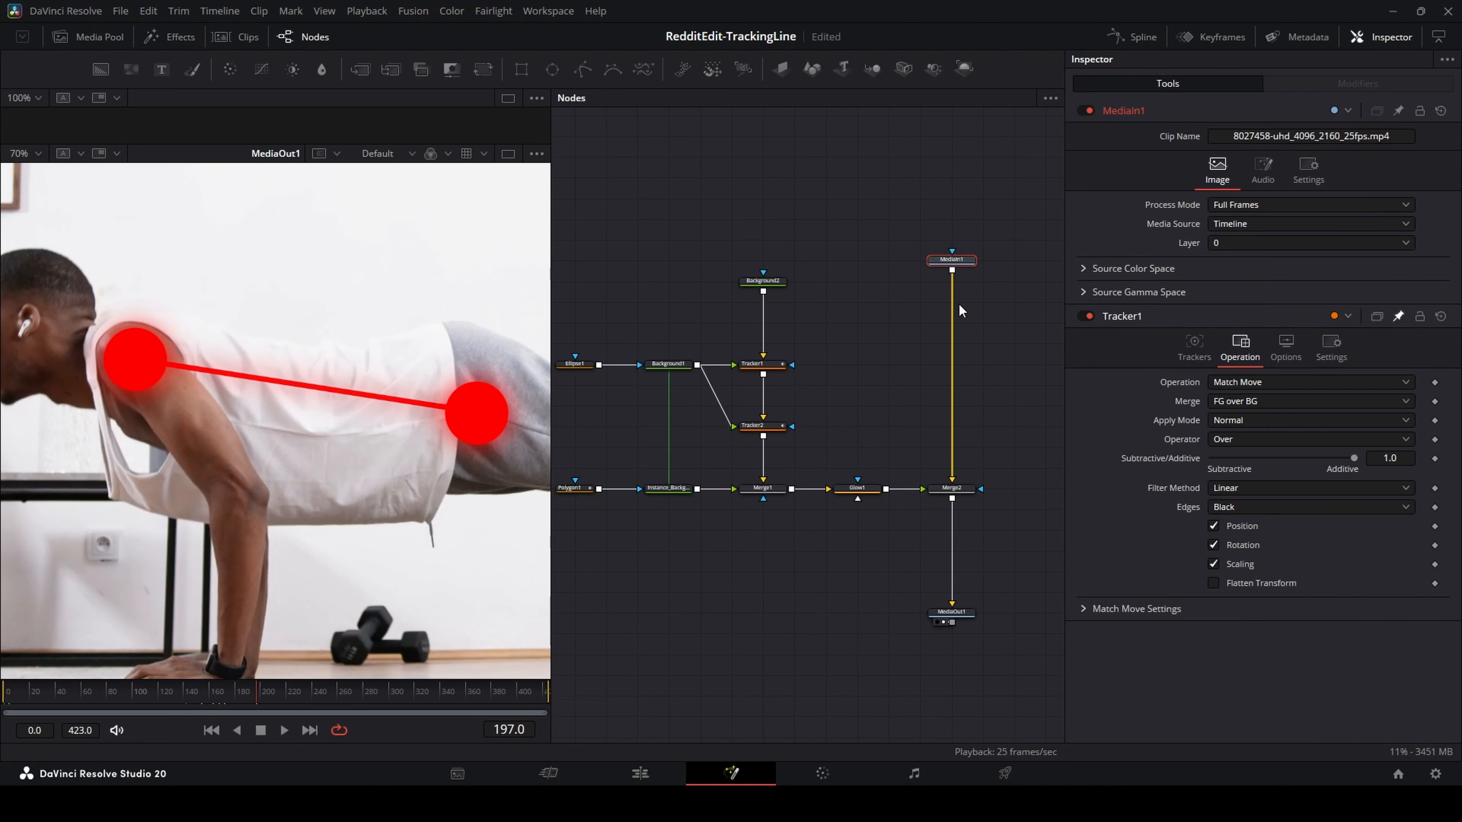
left_click(954, 494)
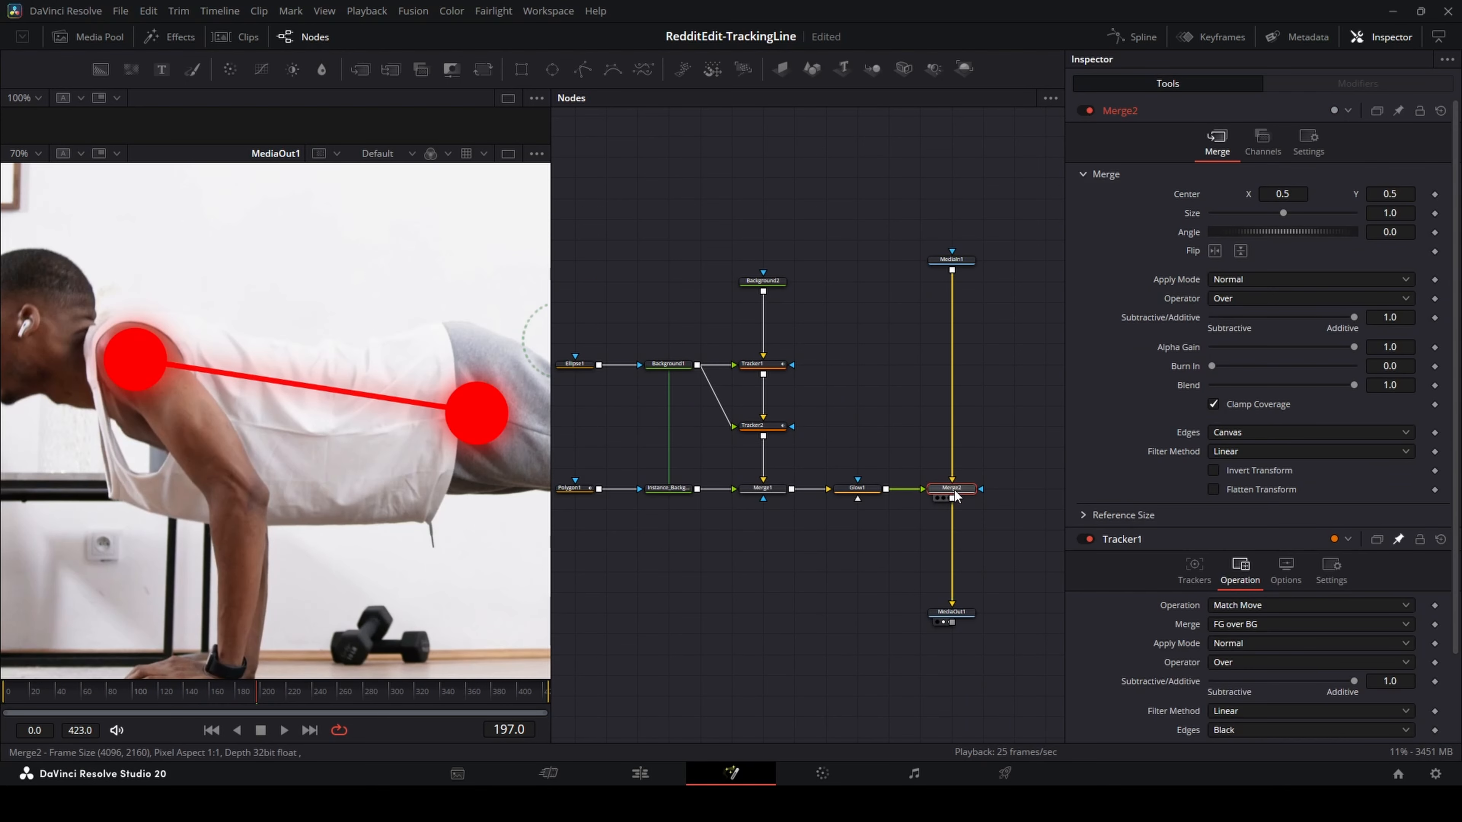
left_click(859, 491)
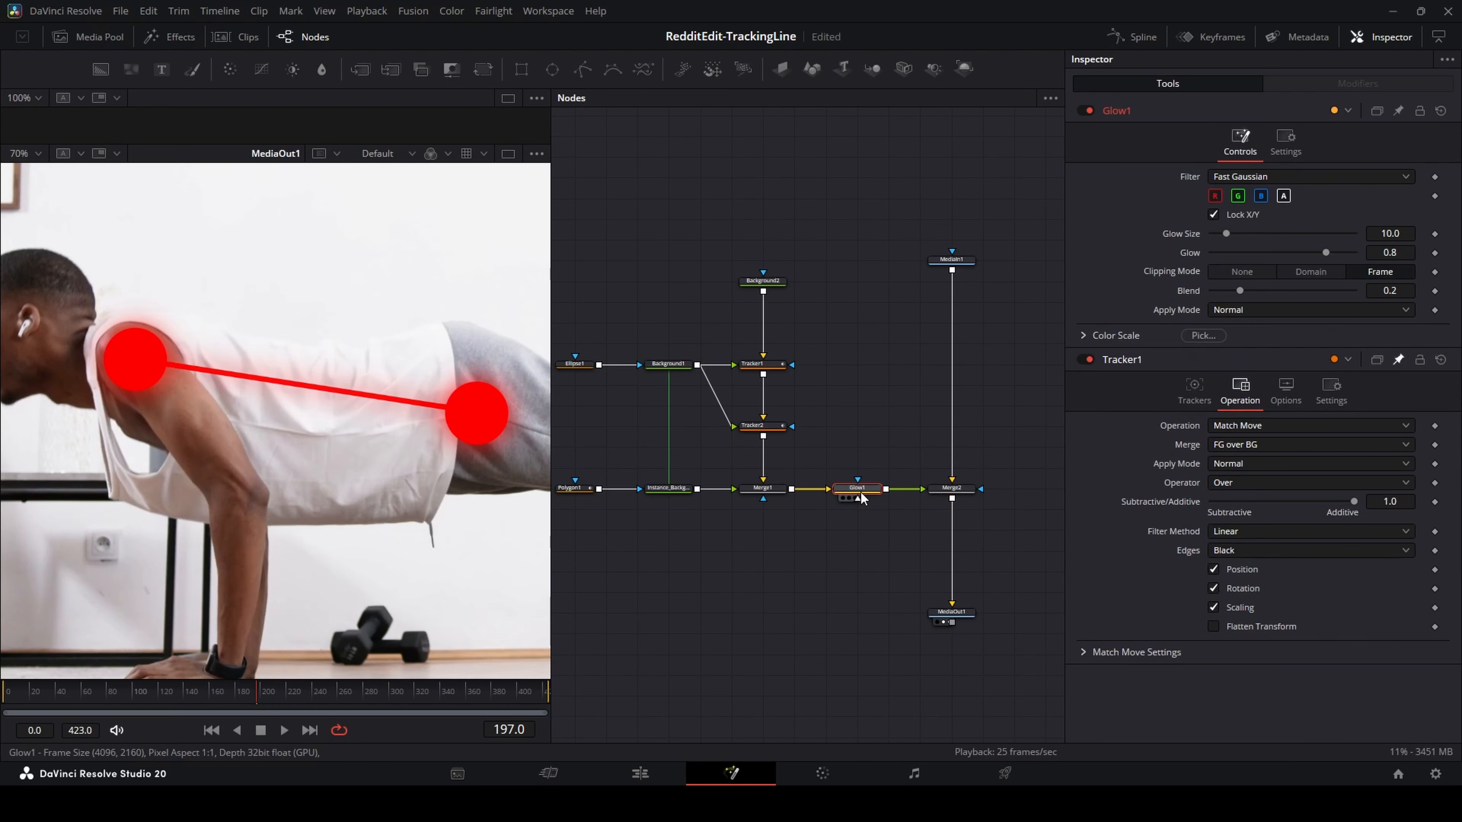
left_click_drag(799, 507, 943, 507)
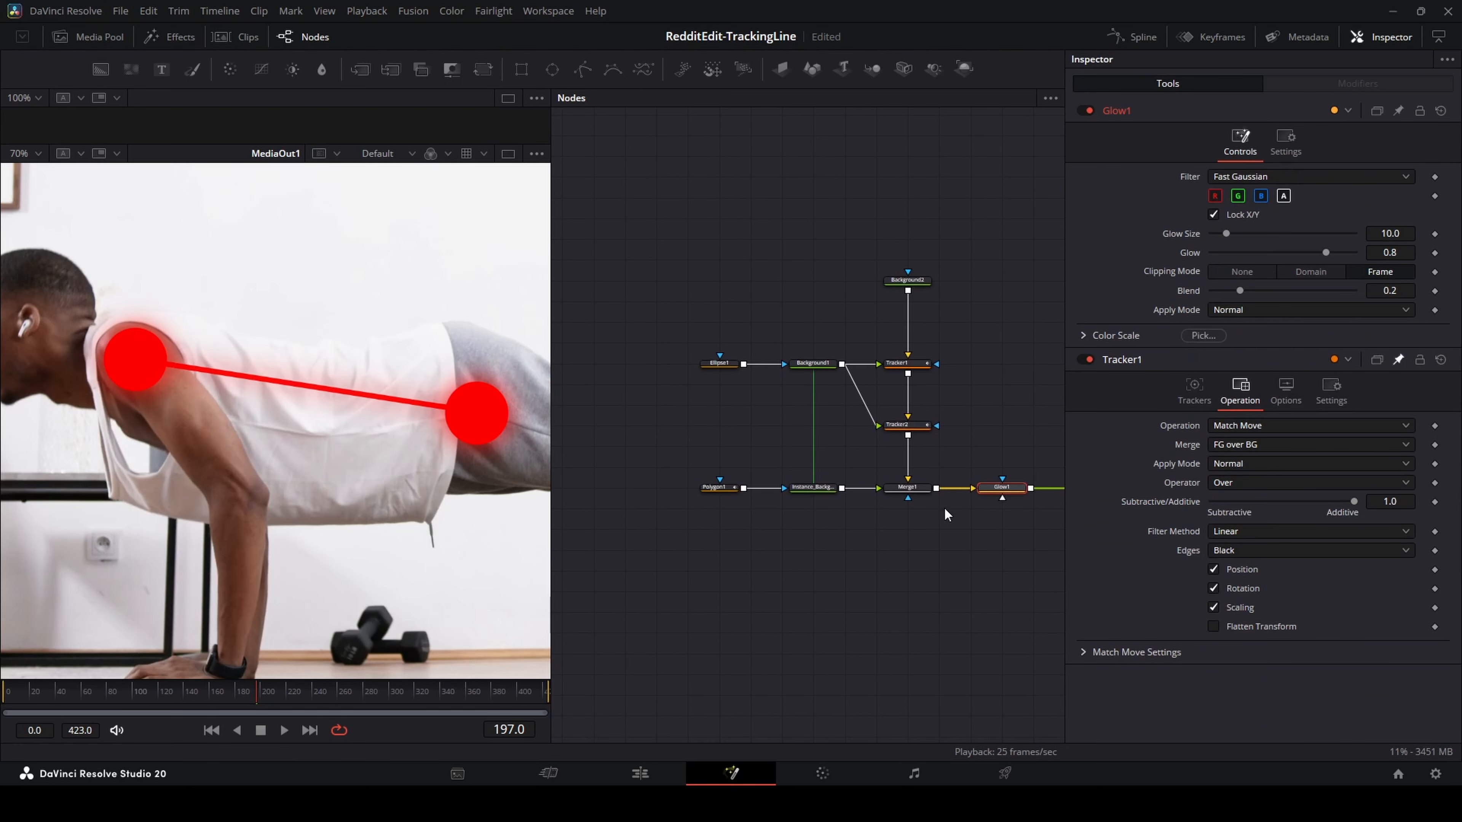
left_click(912, 494)
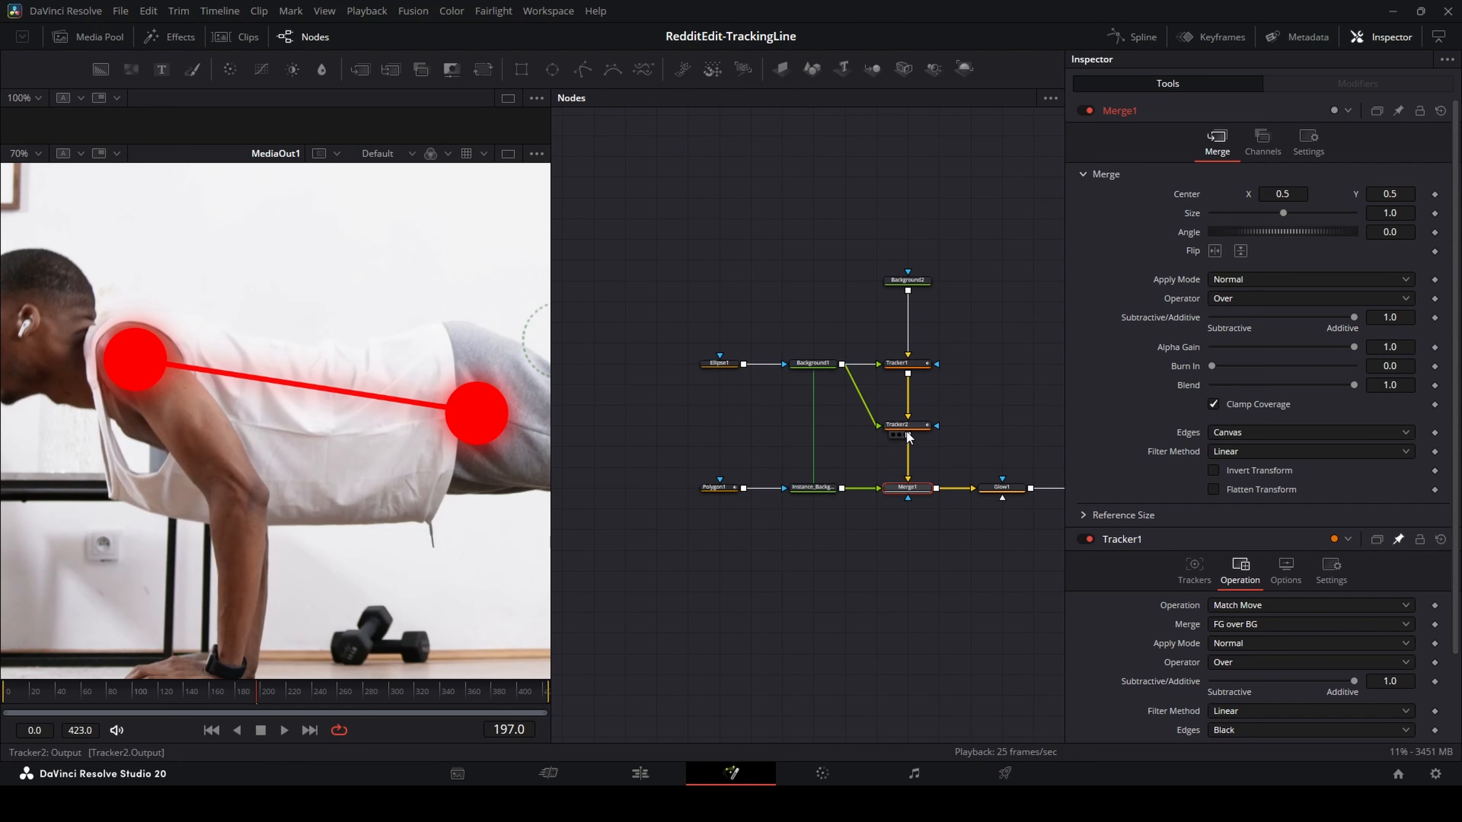
Review the node flow from the shape nodes to the output, inspecting MediaIn1 and MediaOut1
left_click_drag(951, 398, 901, 348)
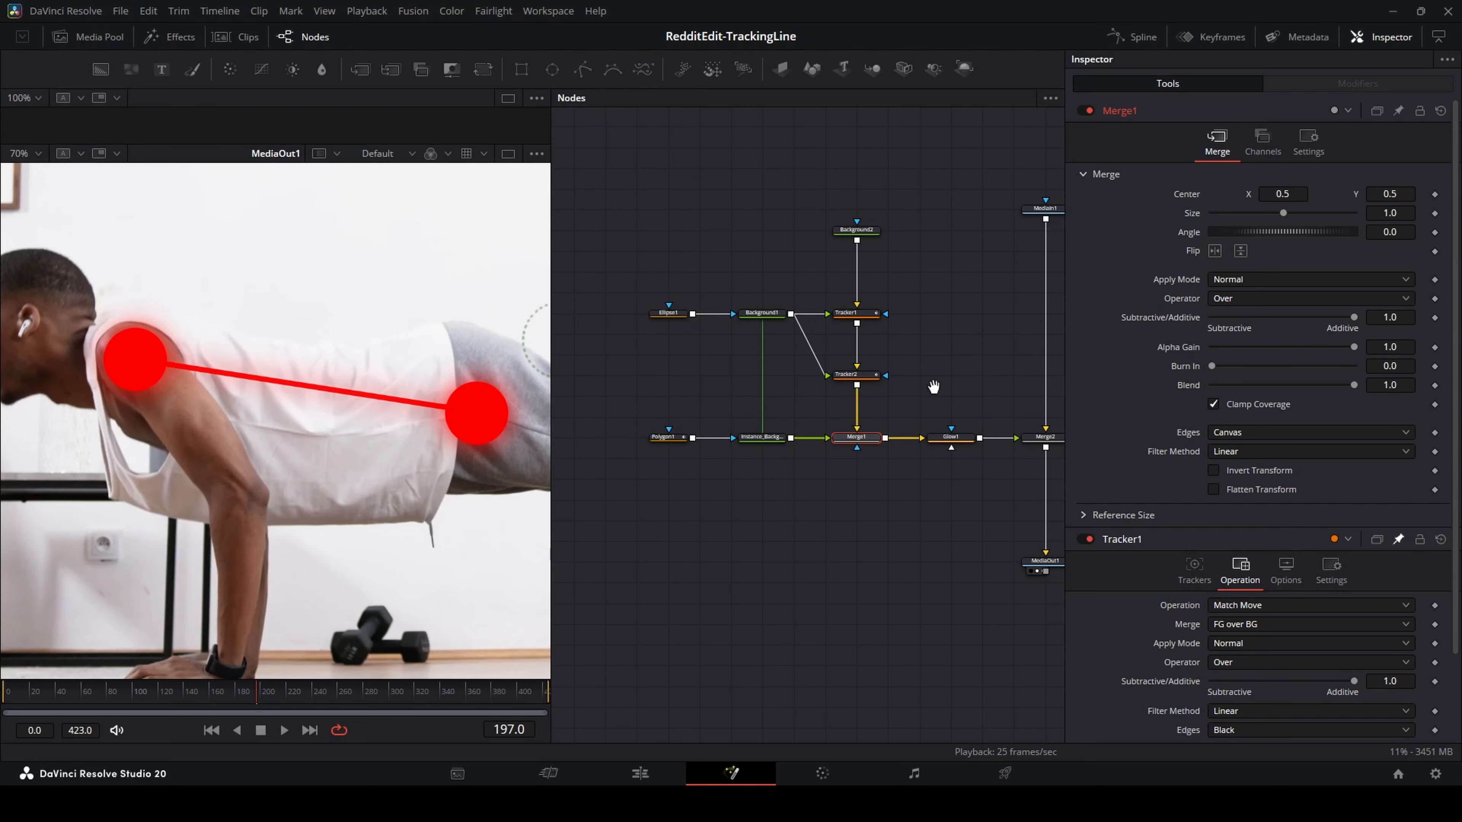
left_click_drag(936, 385, 778, 350)
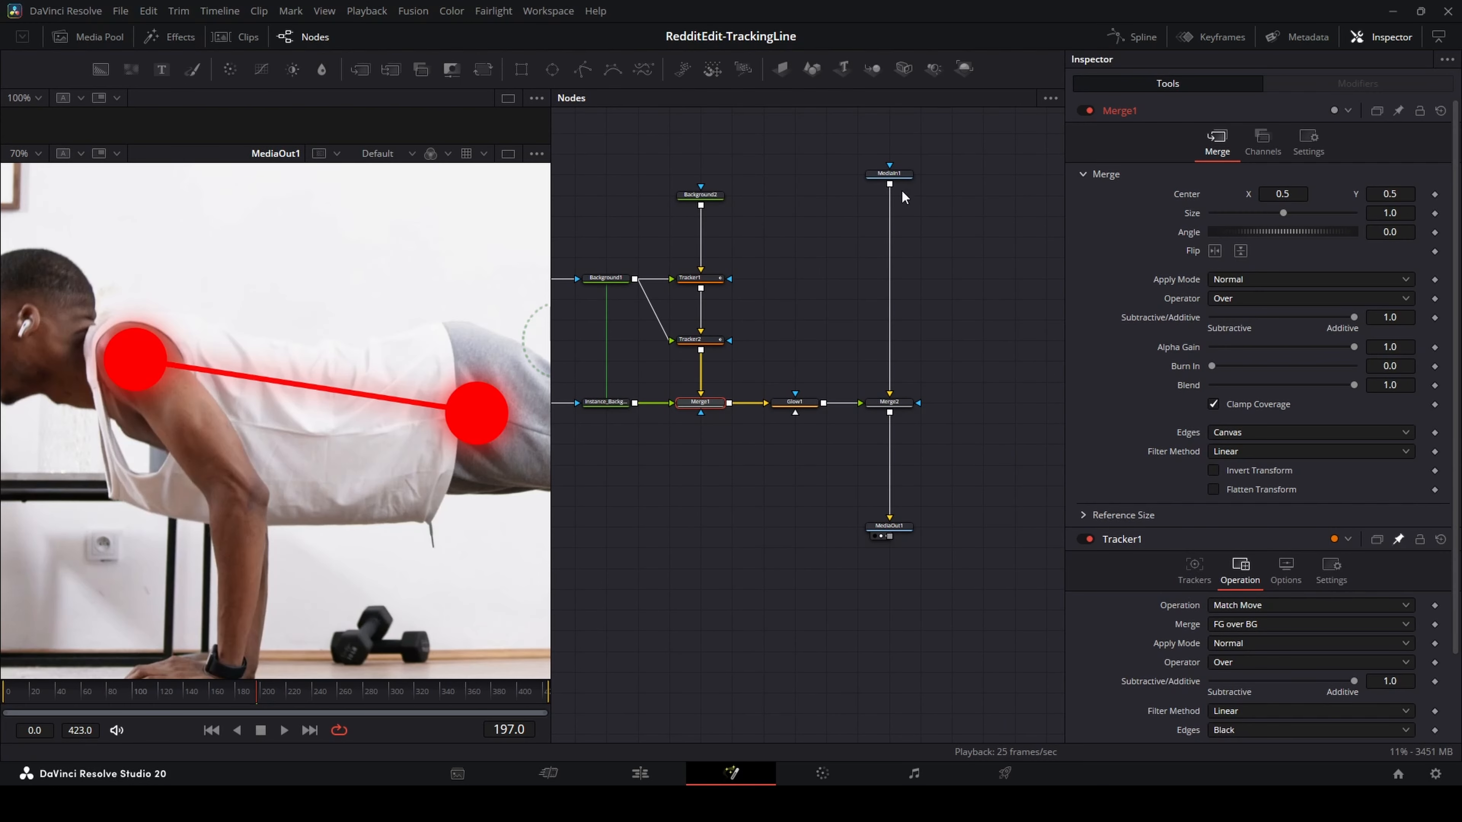
left_click(896, 176)
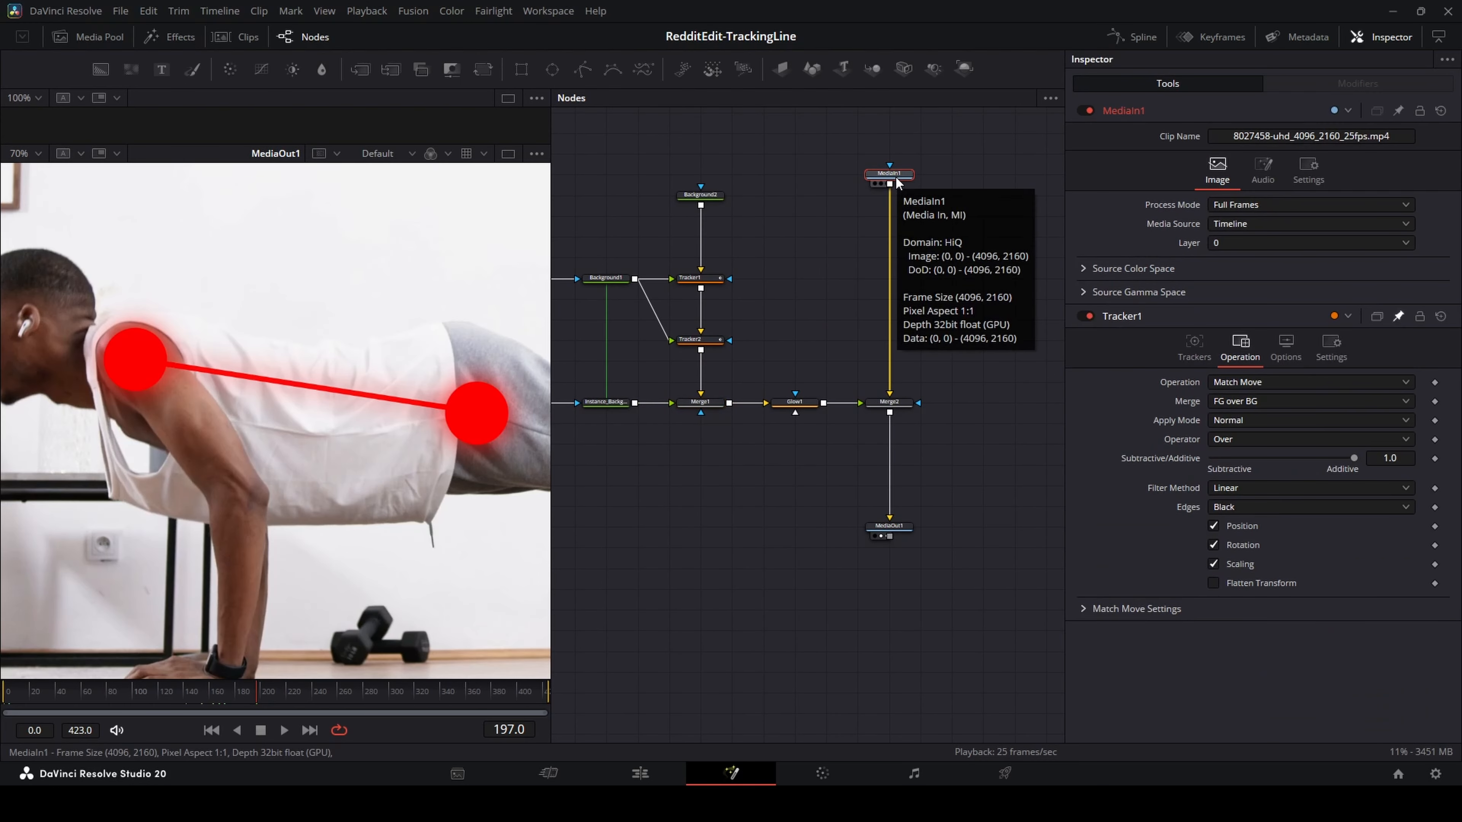
left_click(900, 524)
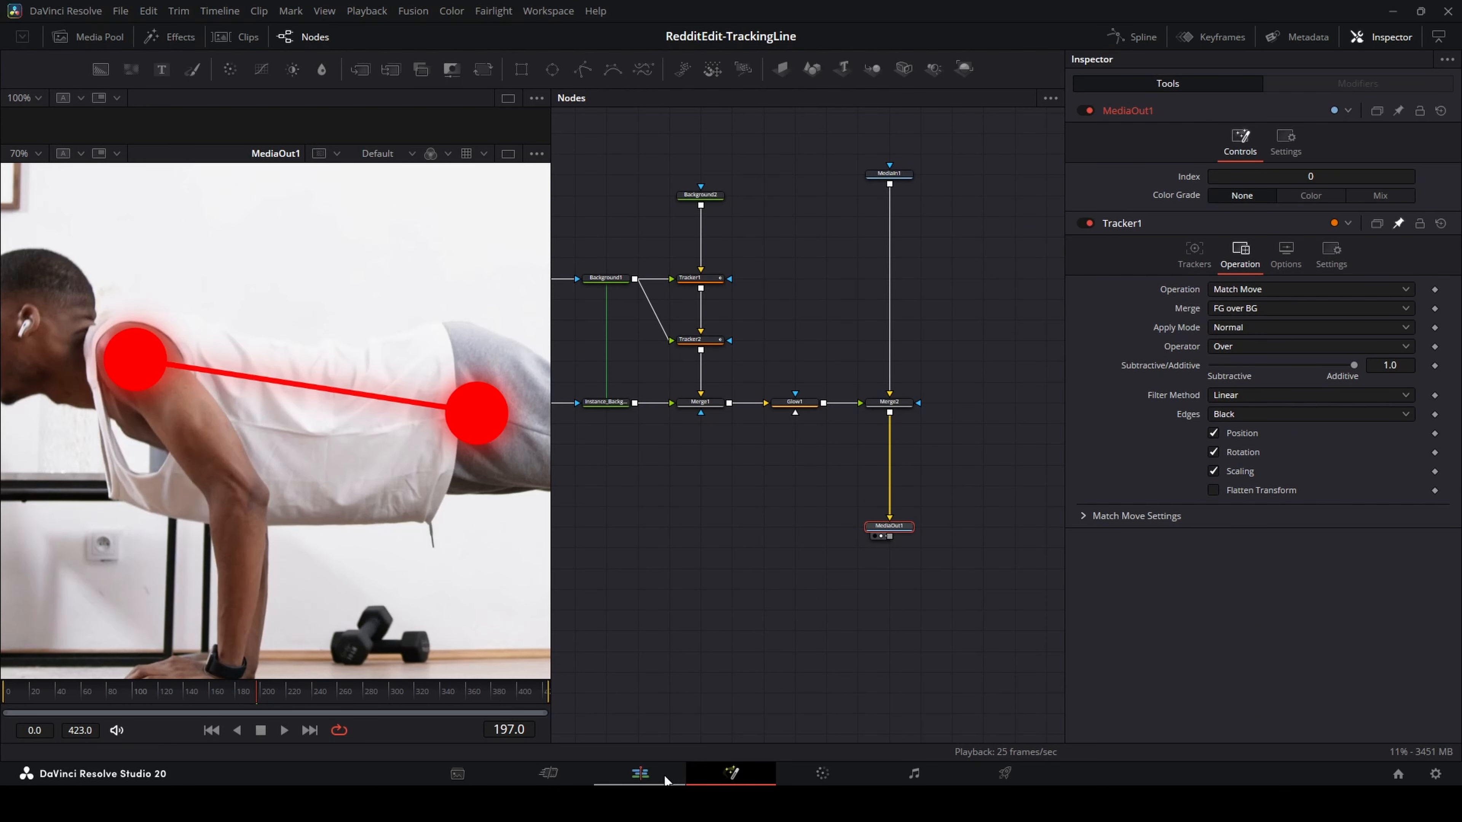
left_click_drag(801, 517, 909, 572)
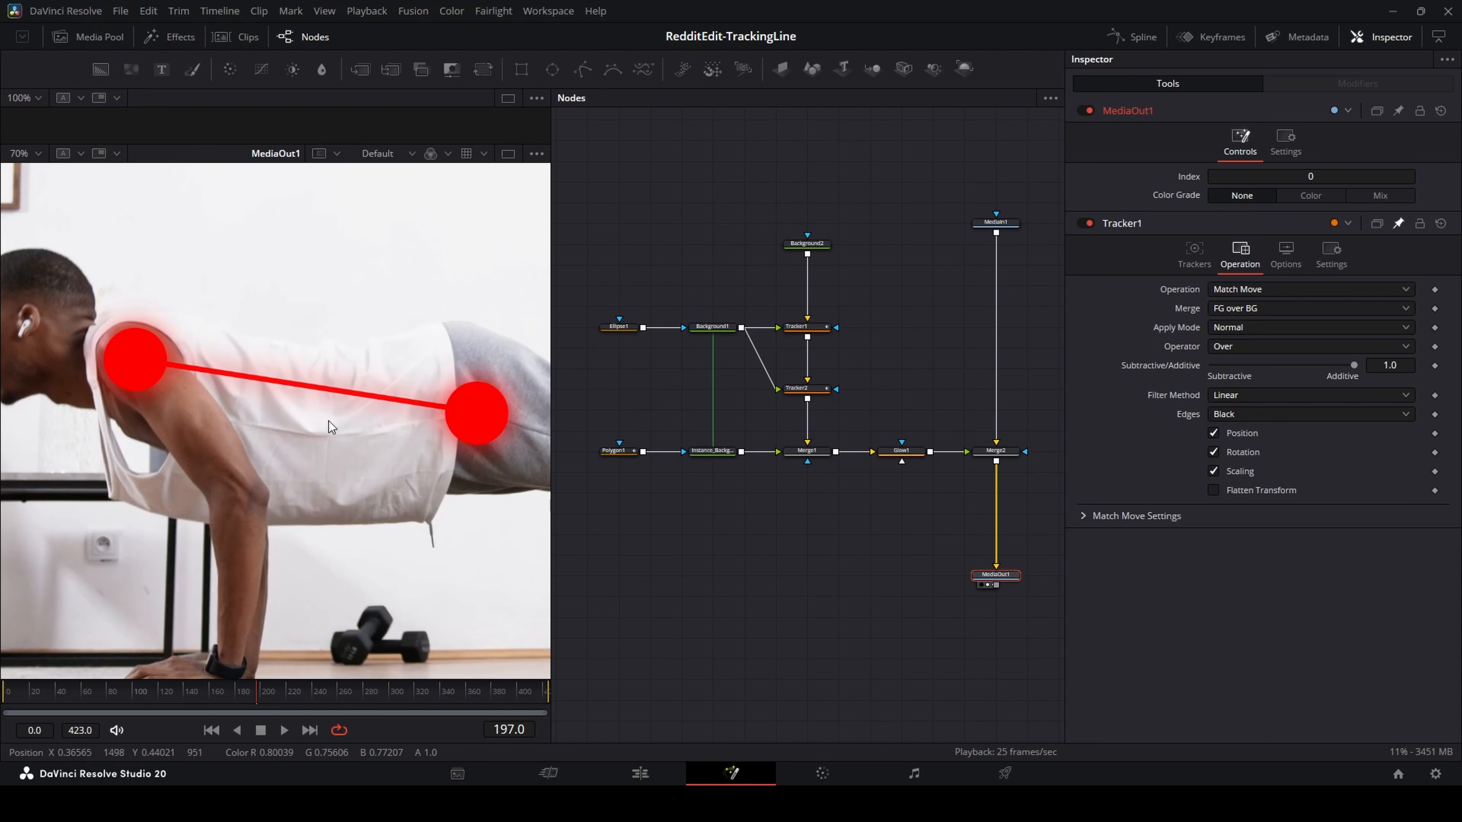
mouse_move(781, 562)
left_mouse_down()
mouse_move(719, 547)
mouse_move(775, 573)
left_mouse_up()
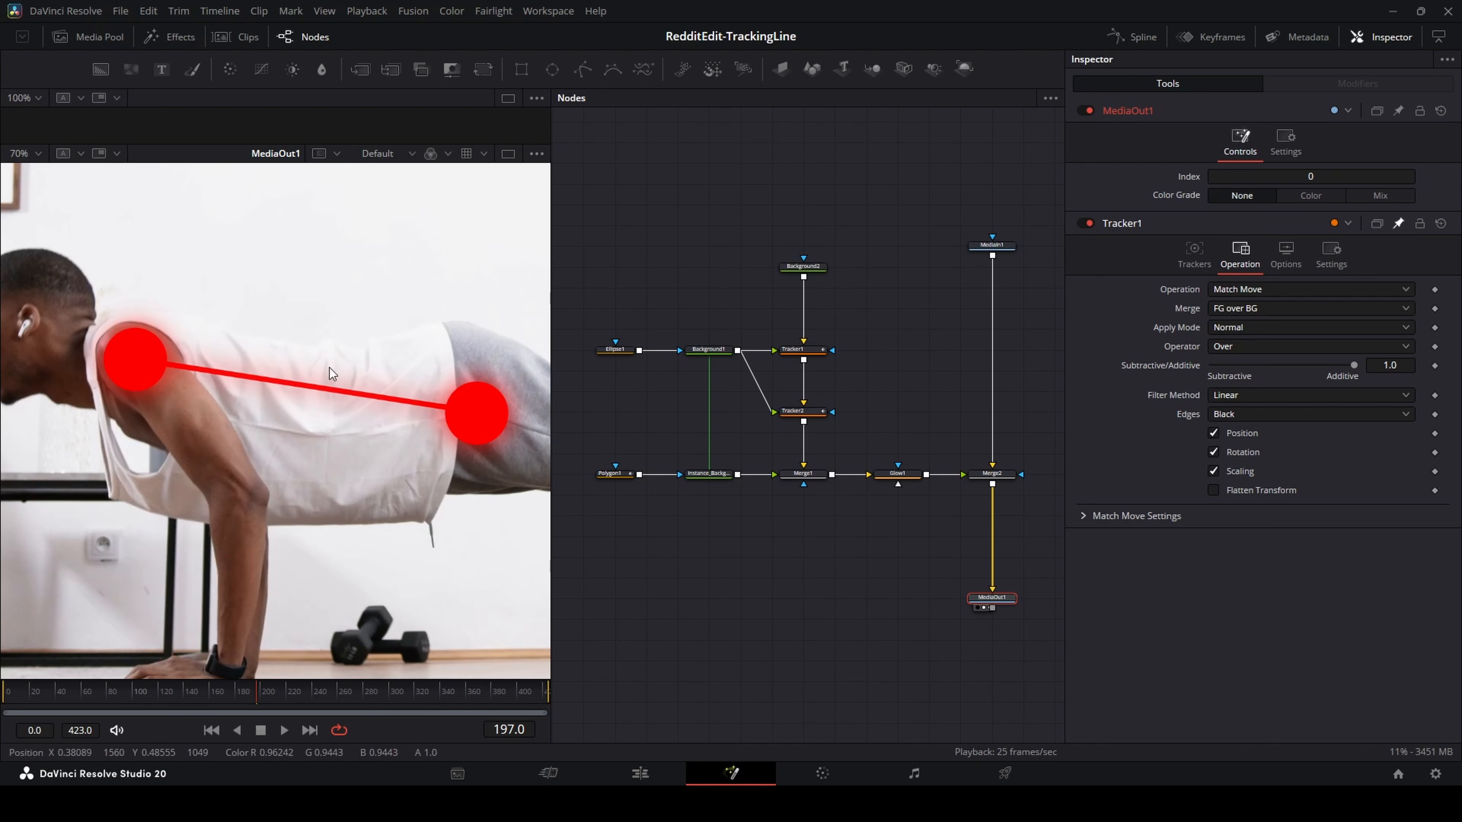
Delete the Glow1 node between Merge1 and Merge2
left_click(898, 473)
key("Delete")
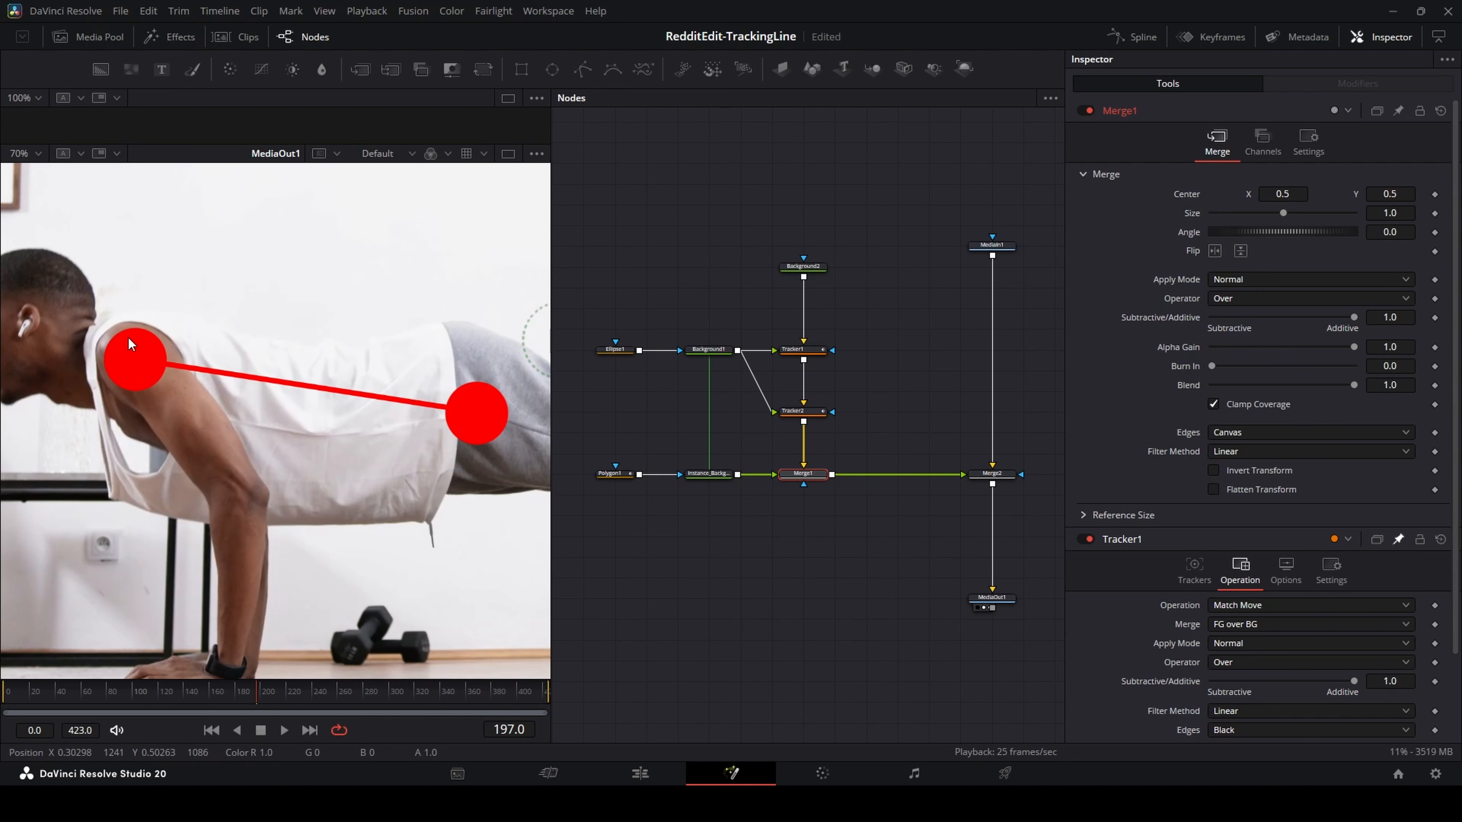
Move the playhead to 01:00:31:08 in the edit timeline and return to the push-up clip's Fusion composition at frame 64
left_click(640, 773)
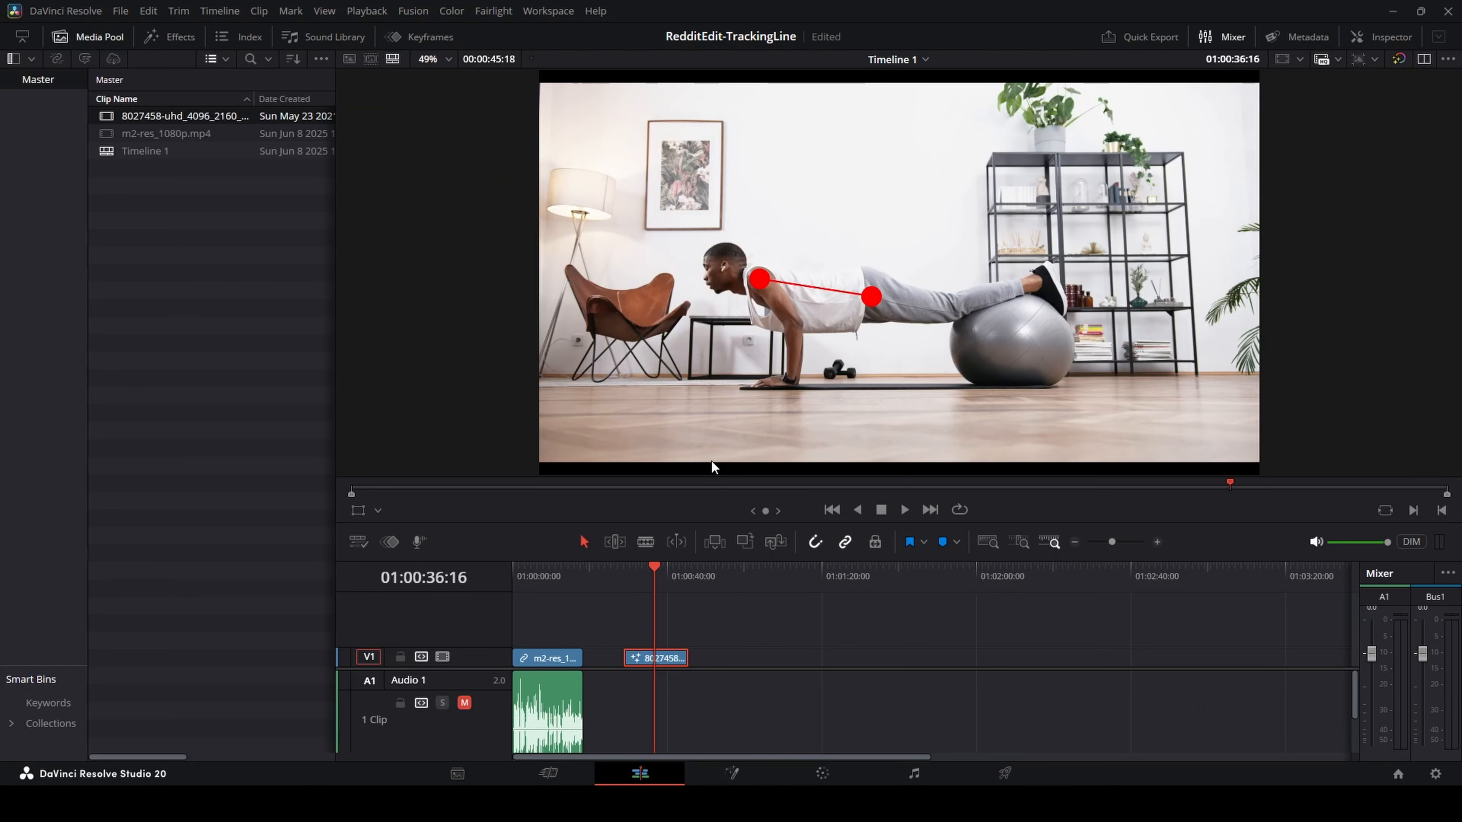
left_click(549, 576)
left_click(633, 574)
left_click(829, 771)
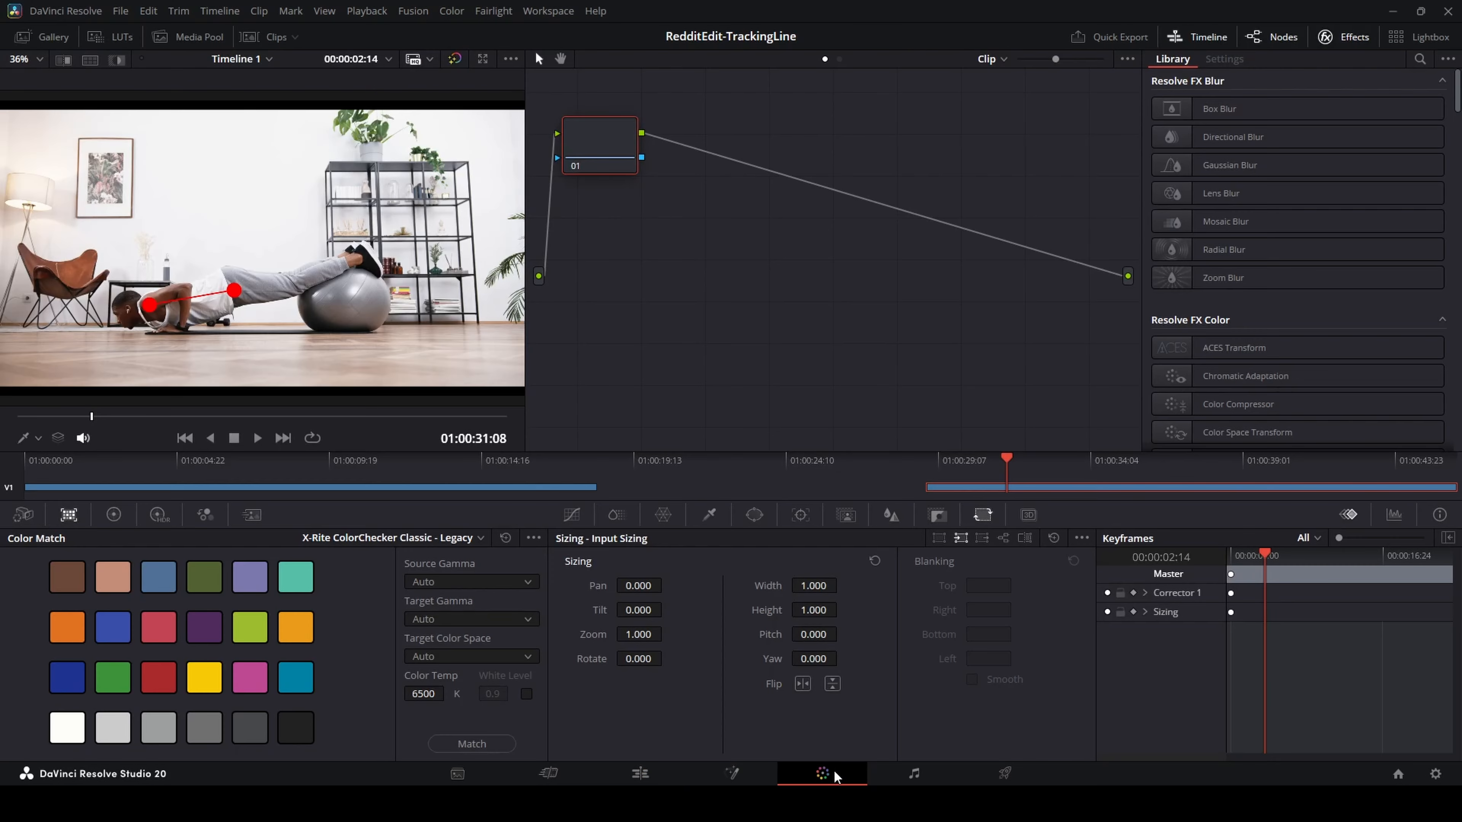
left_click(731, 773)
Add an Ellipse mask node, connect it to Merge2's effect mask input and place it level beside Merge2
left_click_drag(850, 464, 875, 396)
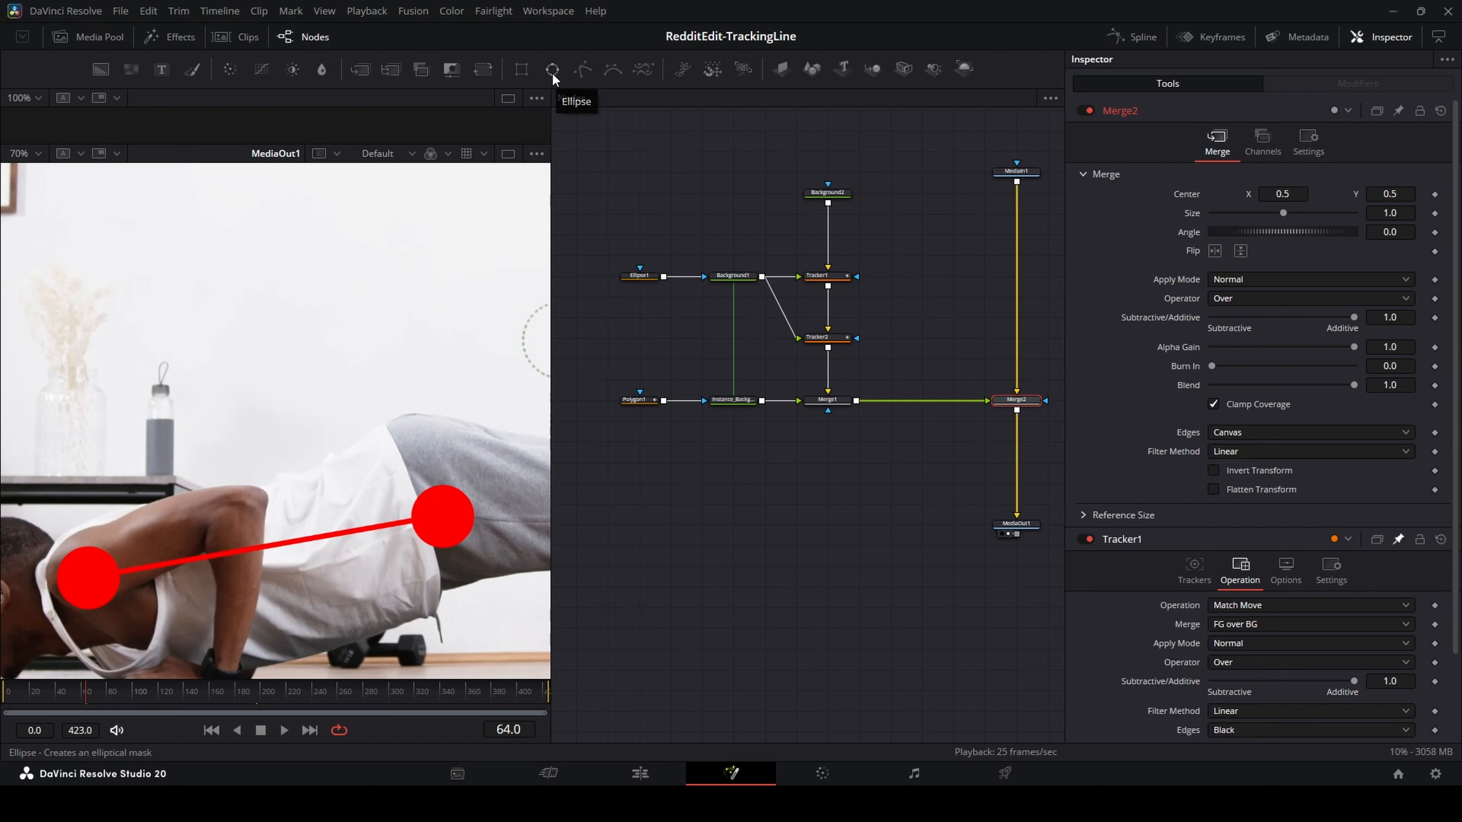
left_click_drag(551, 71, 830, 403)
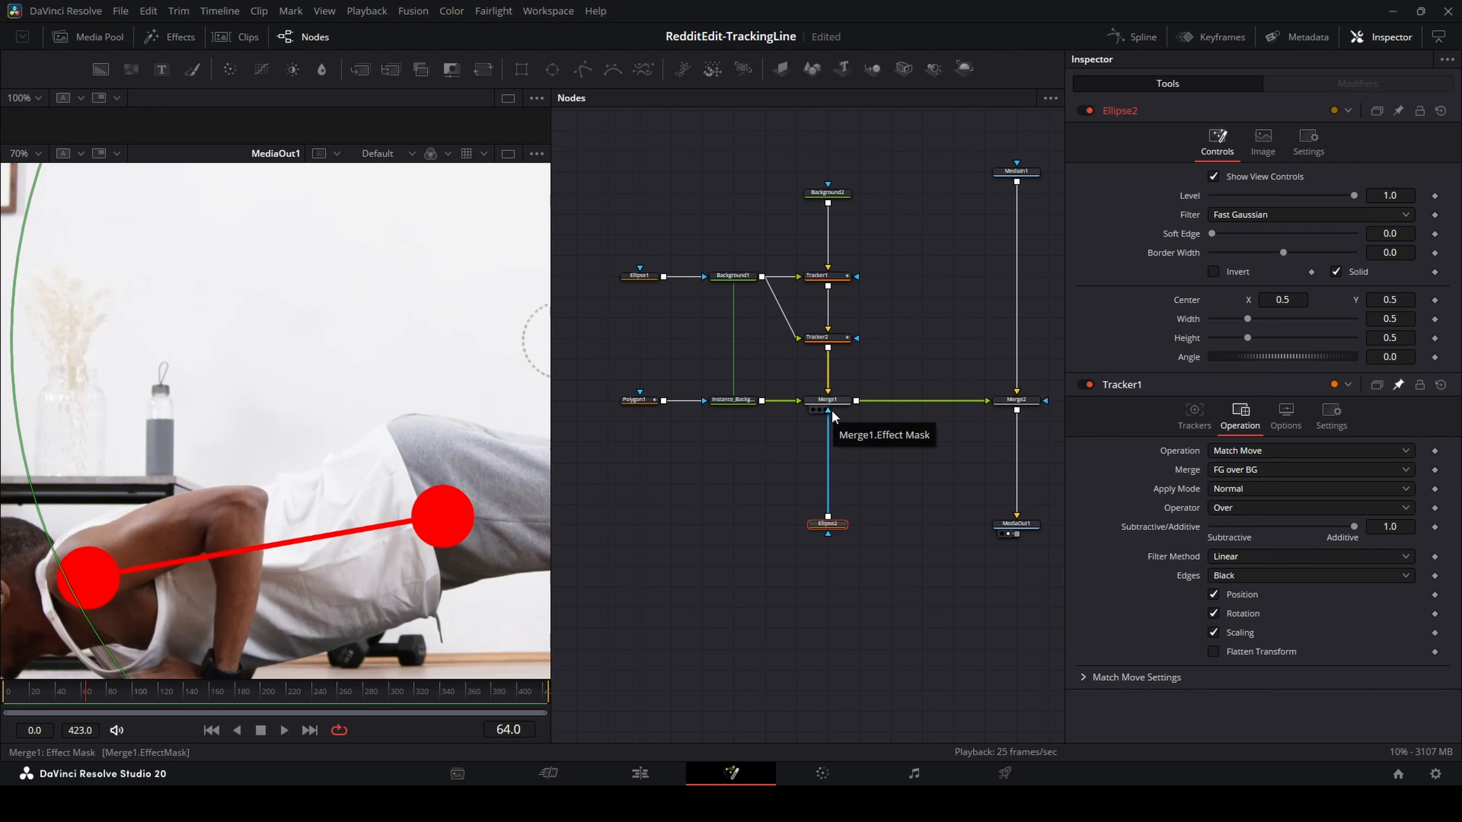
mouse_move(828, 410)
left_mouse_down()
mouse_move(833, 518)
mouse_move(734, 527)
mouse_move(1013, 386)
mouse_move(921, 386)
mouse_move(975, 429)
mouse_move(848, 400)
left_mouse_up()
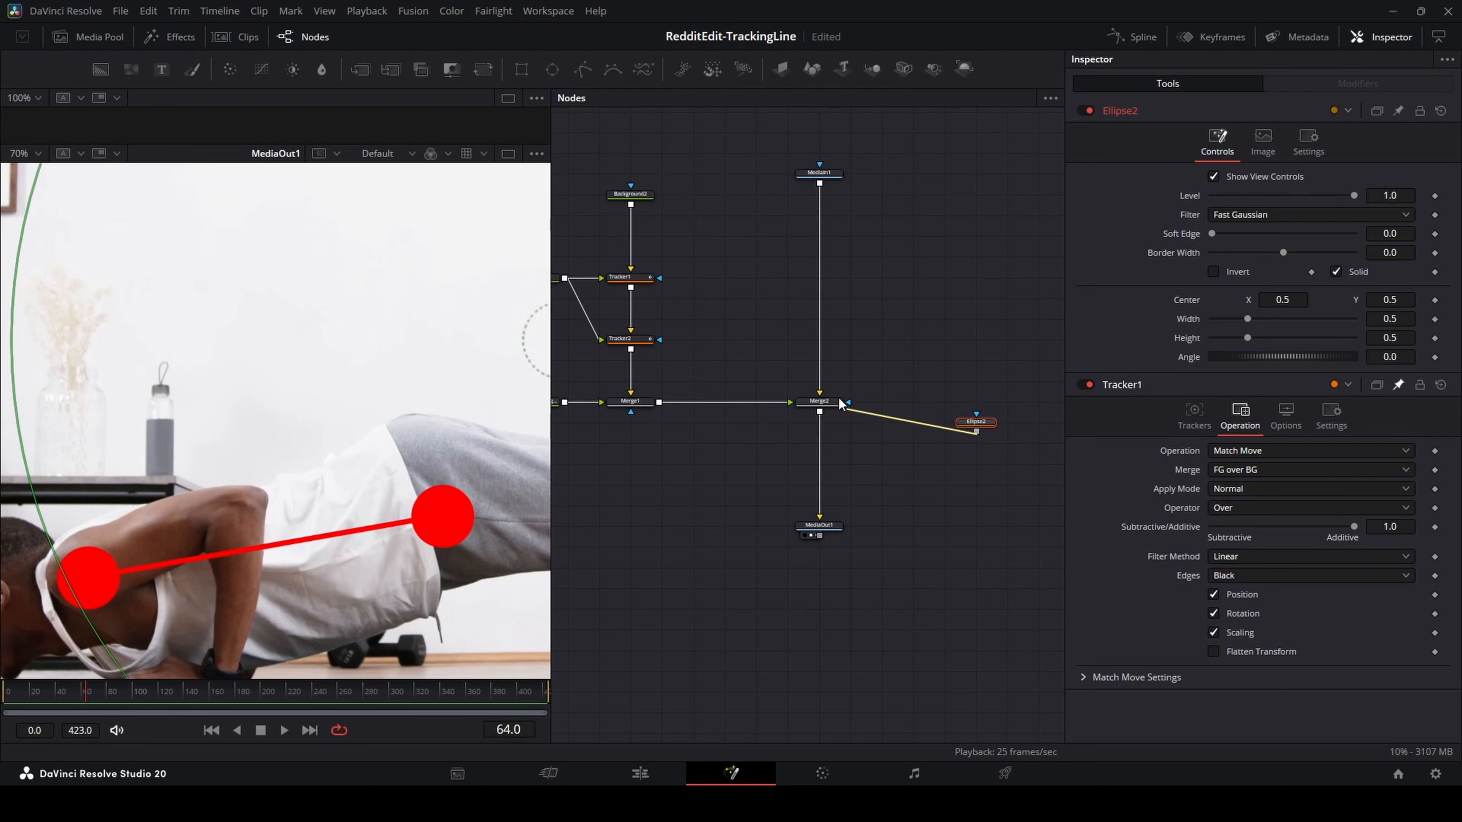
left_click_drag(978, 425, 978, 404)
mouse_move(856, 395)
left_mouse_down()
mouse_move(979, 391)
mouse_move(864, 378)
left_mouse_up()
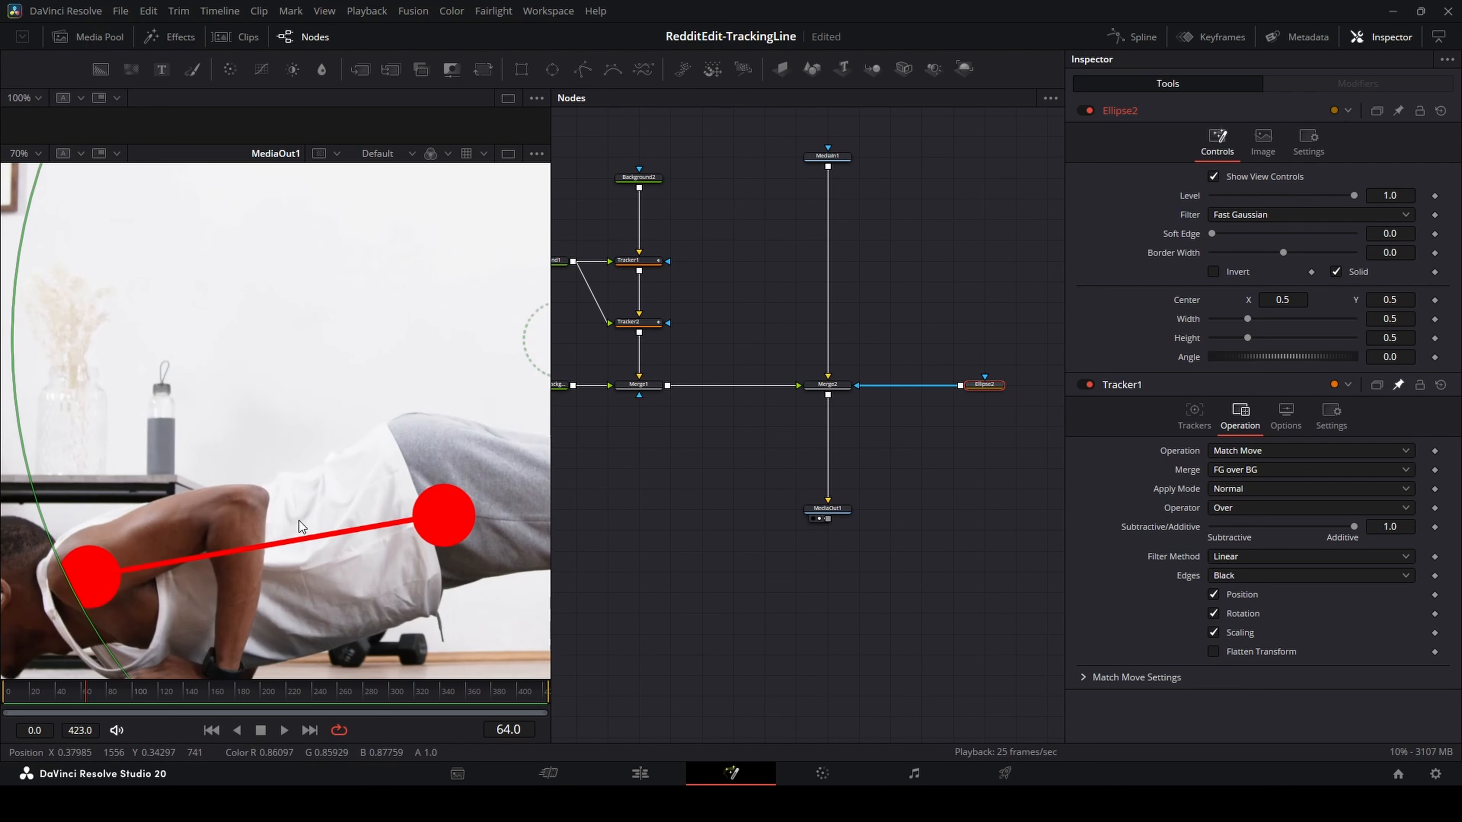
Enable Apply Mask Inverted in Merge2's settings so the ellipse cuts out the overlay inside it
scroll(361, 450, "down", 6)
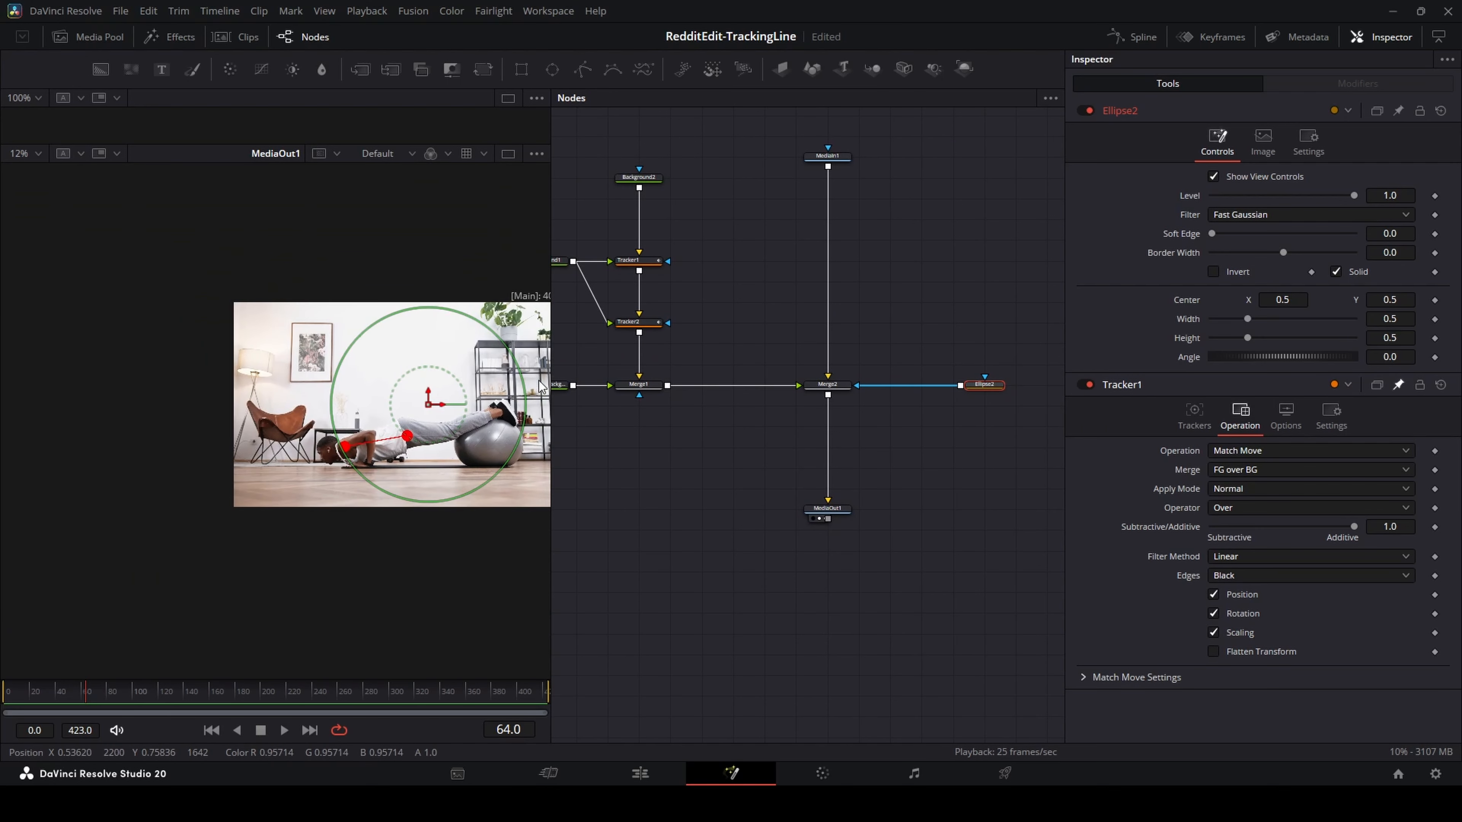
scroll(348, 458, "up", 3)
left_click_drag(434, 414, 276, 423)
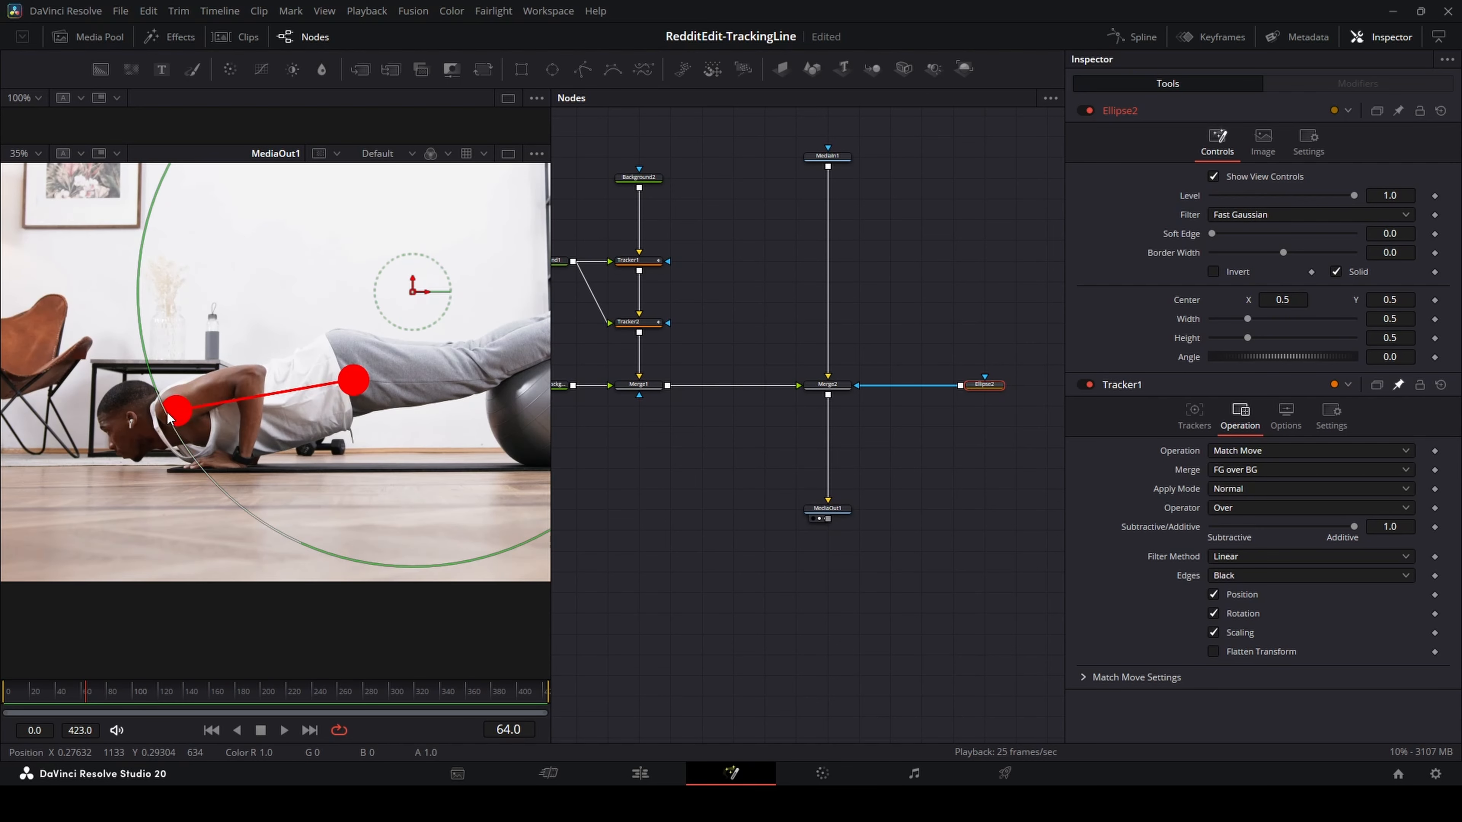
left_click_drag(653, 375, 836, 386)
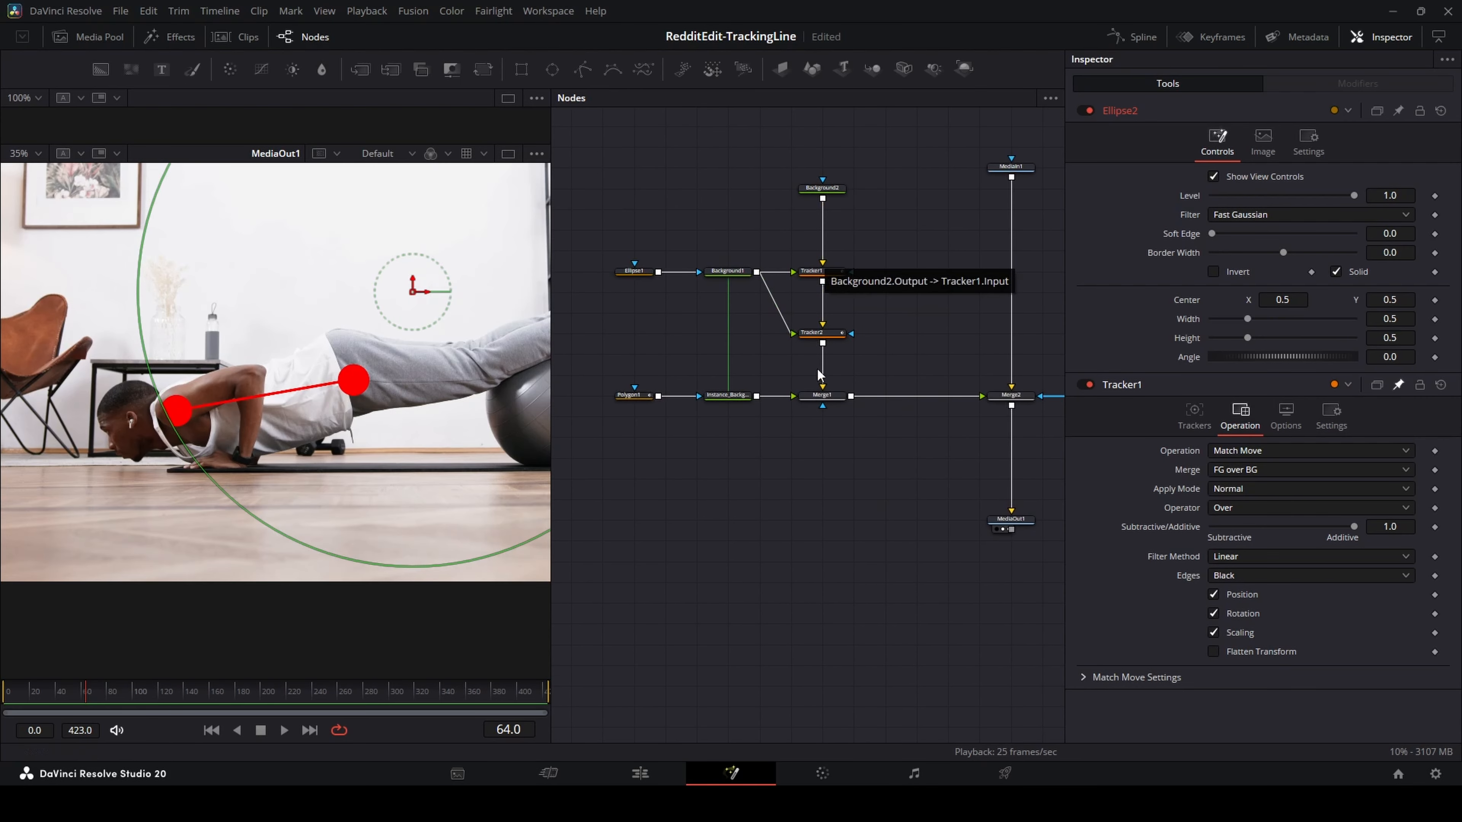
left_click_drag(901, 400, 737, 387)
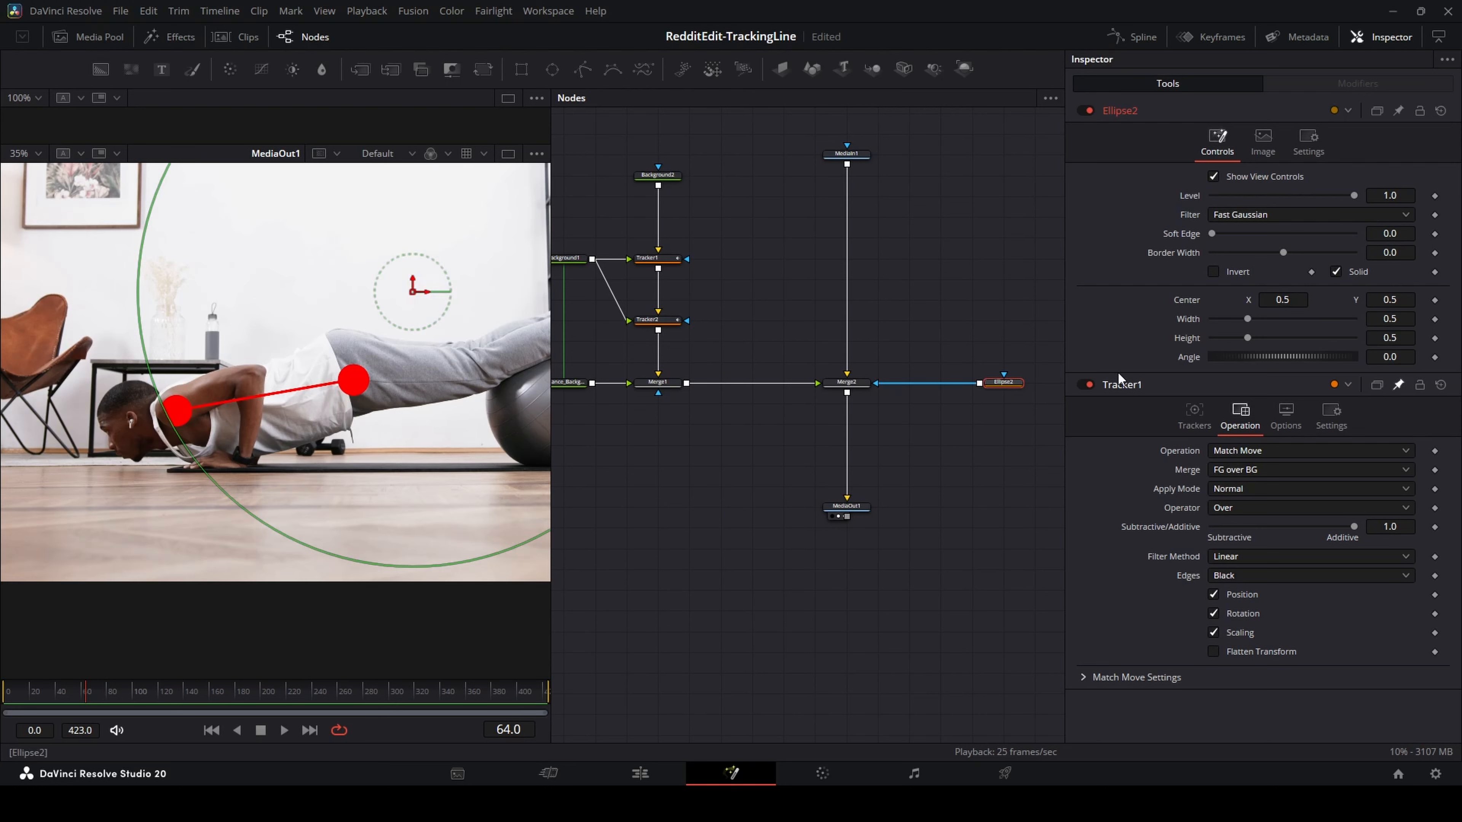
left_click(843, 383)
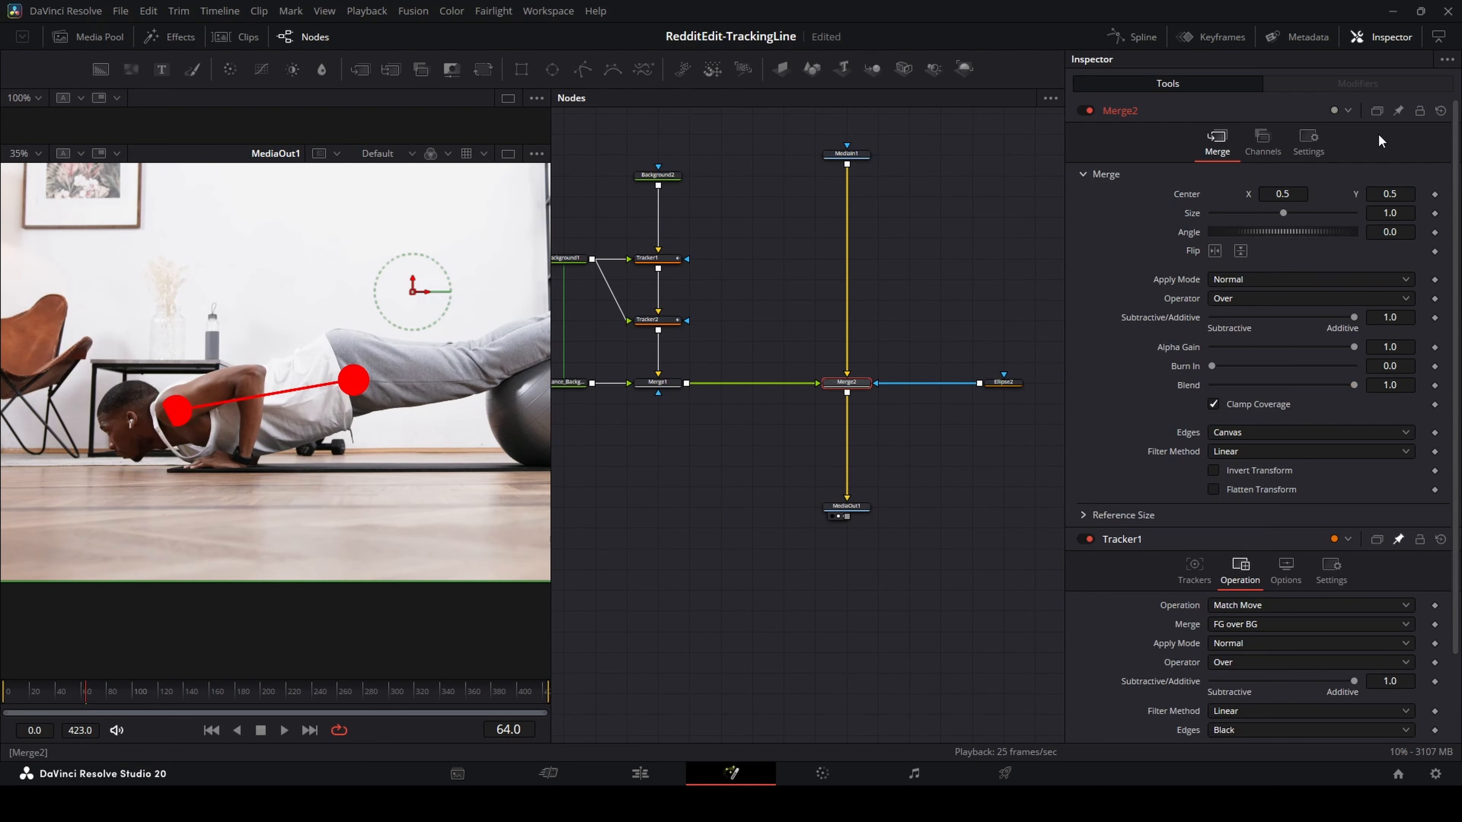
left_click(1308, 139)
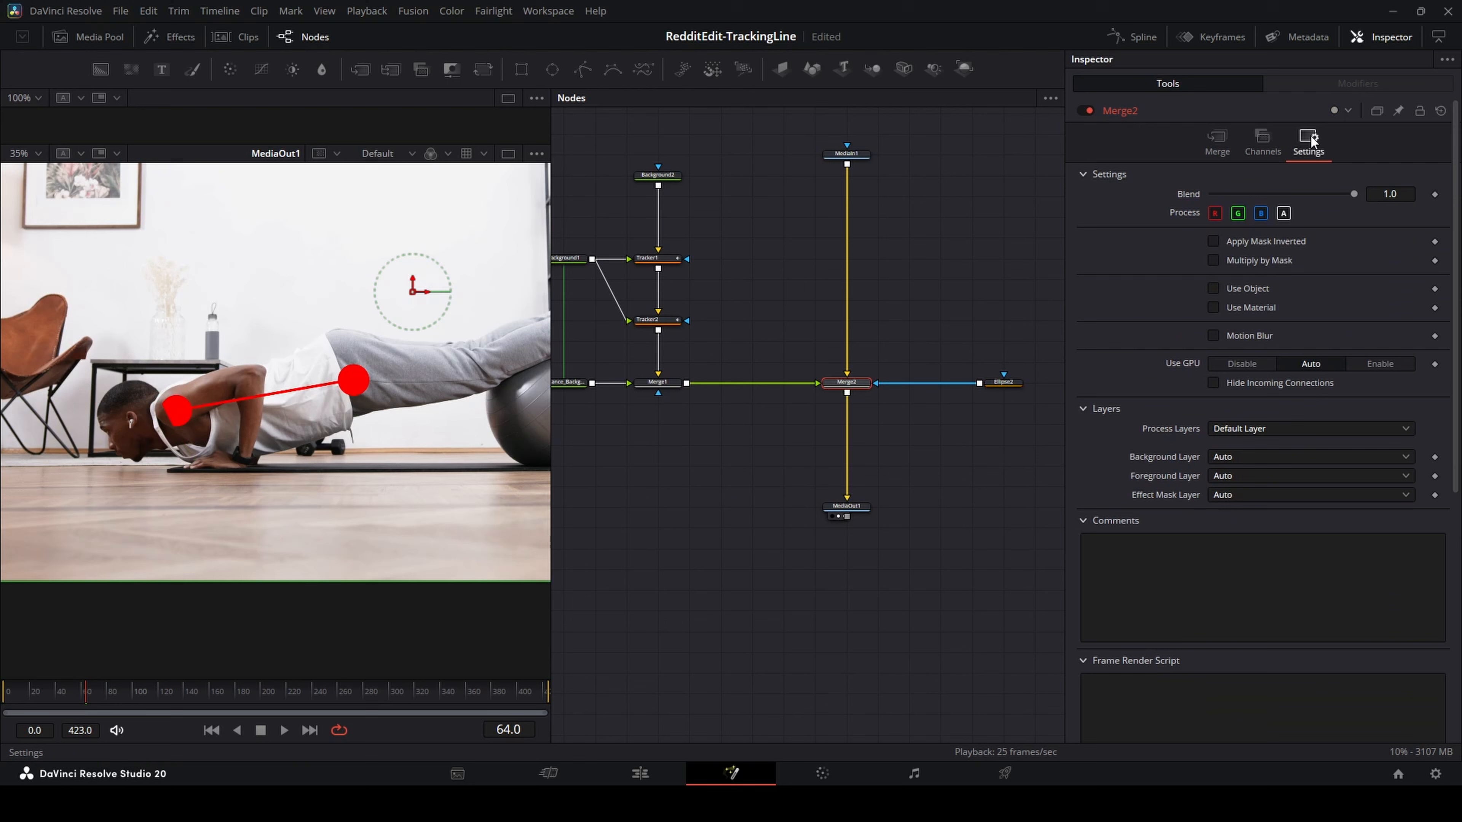
left_click(1252, 240)
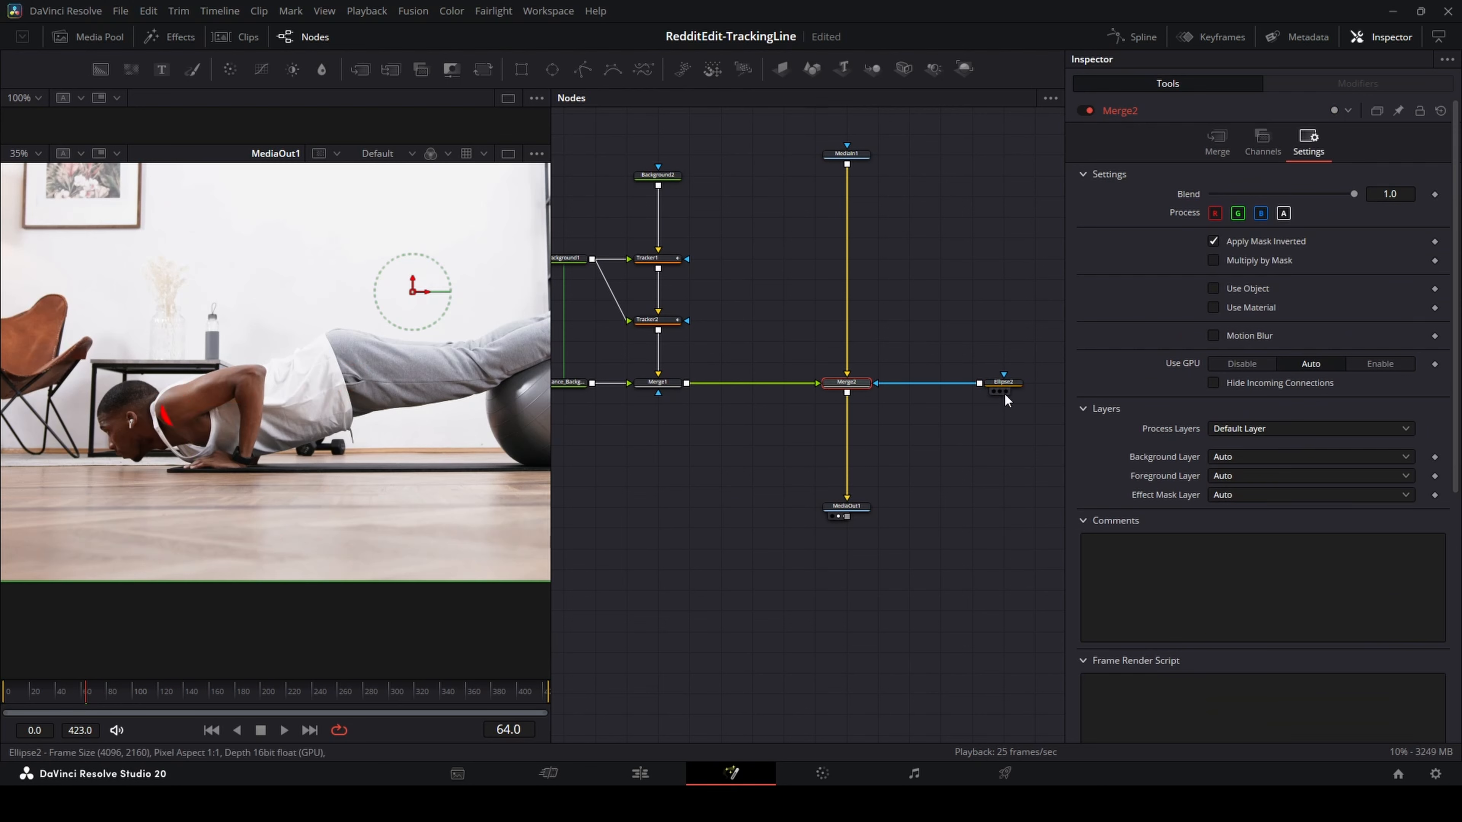
Link Ellipse2's center to the shoulder track with the expression Tracker1.TrackedCenter2
left_click(1012, 383)
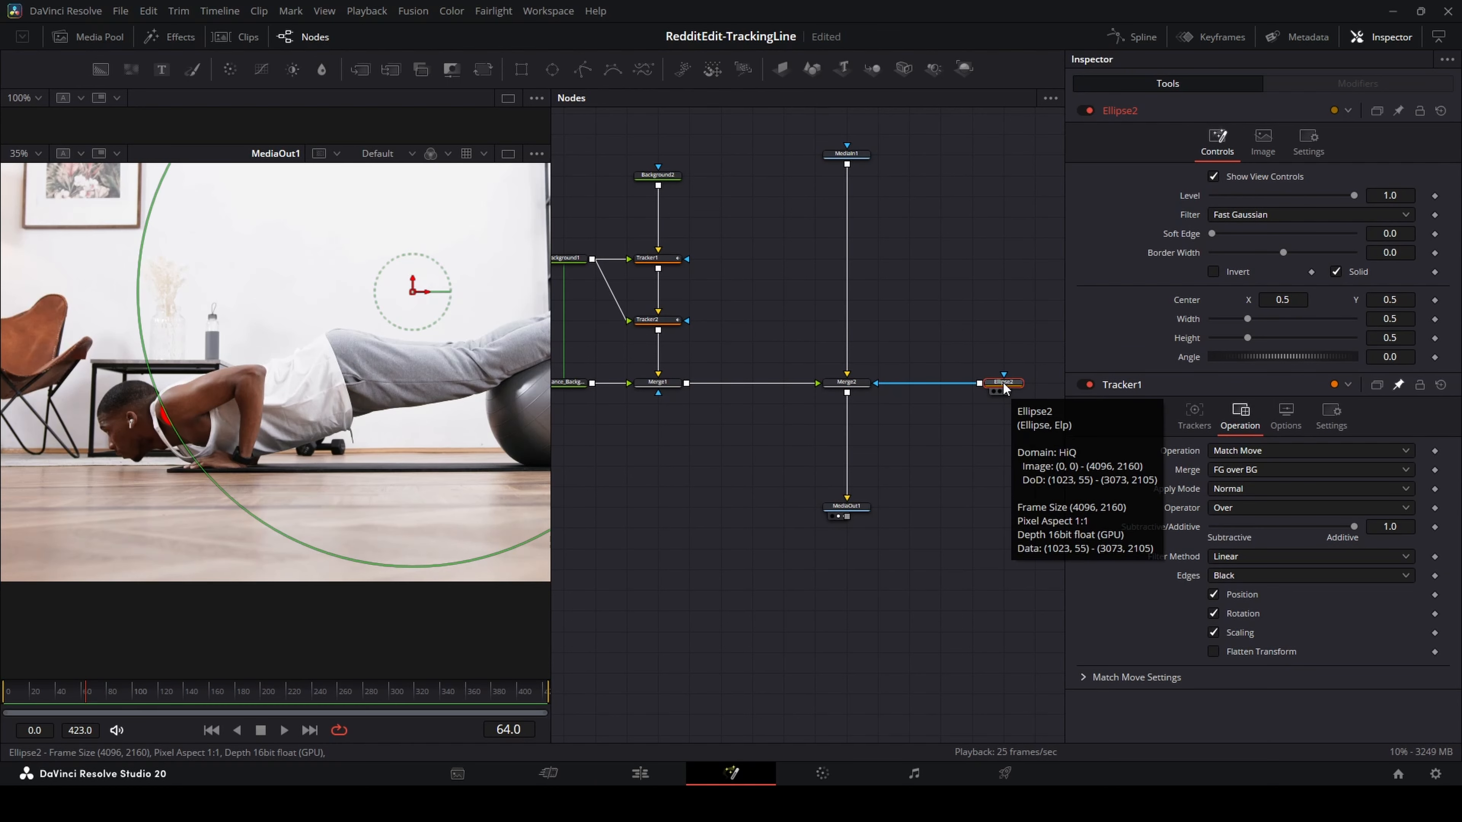
left_click_drag(933, 421, 979, 377)
left_click_drag(1050, 346, 1026, 349)
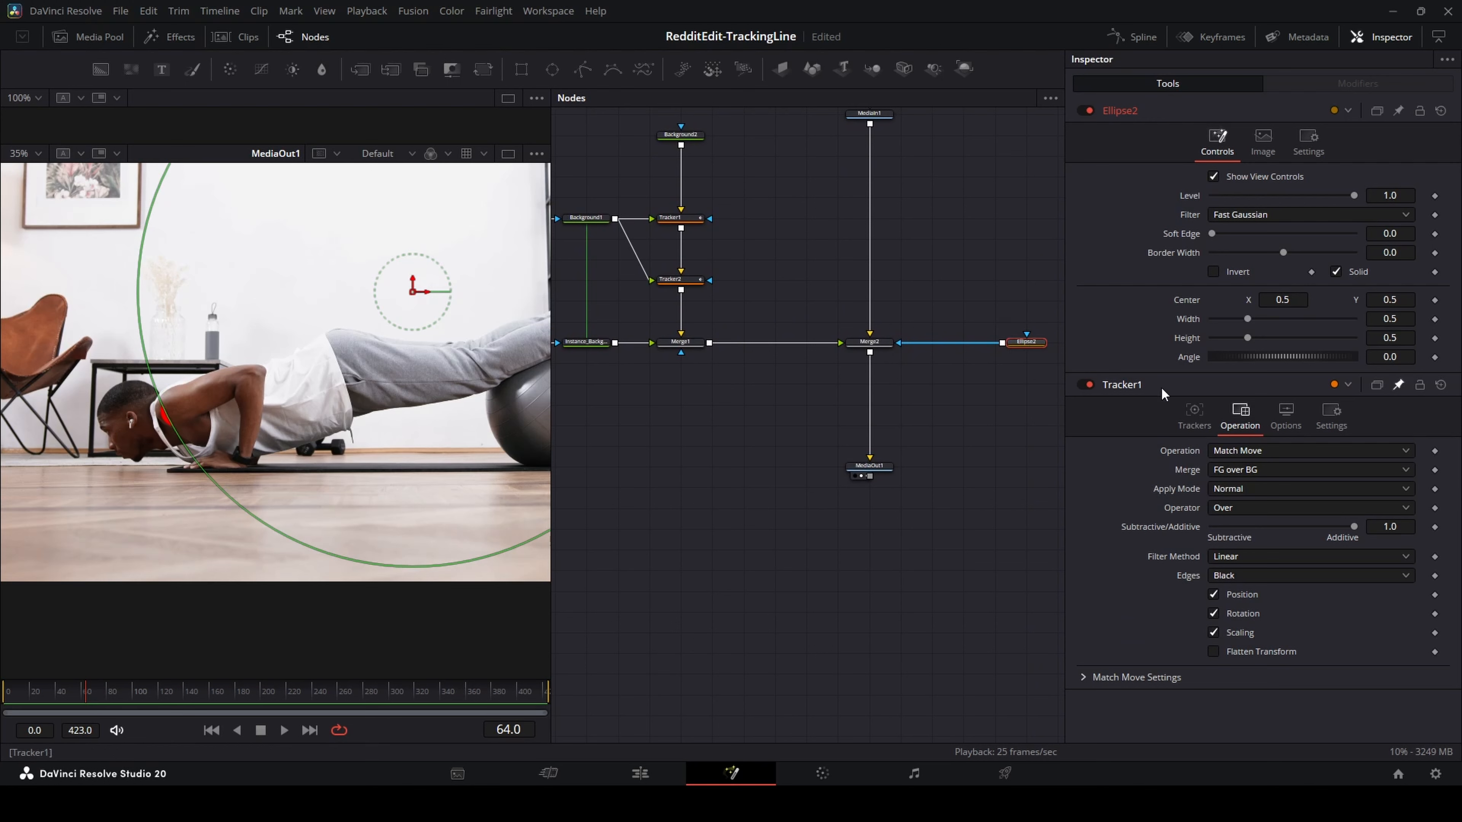
left_click(1274, 299)
type("=")
key("Return")
left_click(1369, 316)
key("ctrl+a")
type("Tracker1.TrackedCenter2")
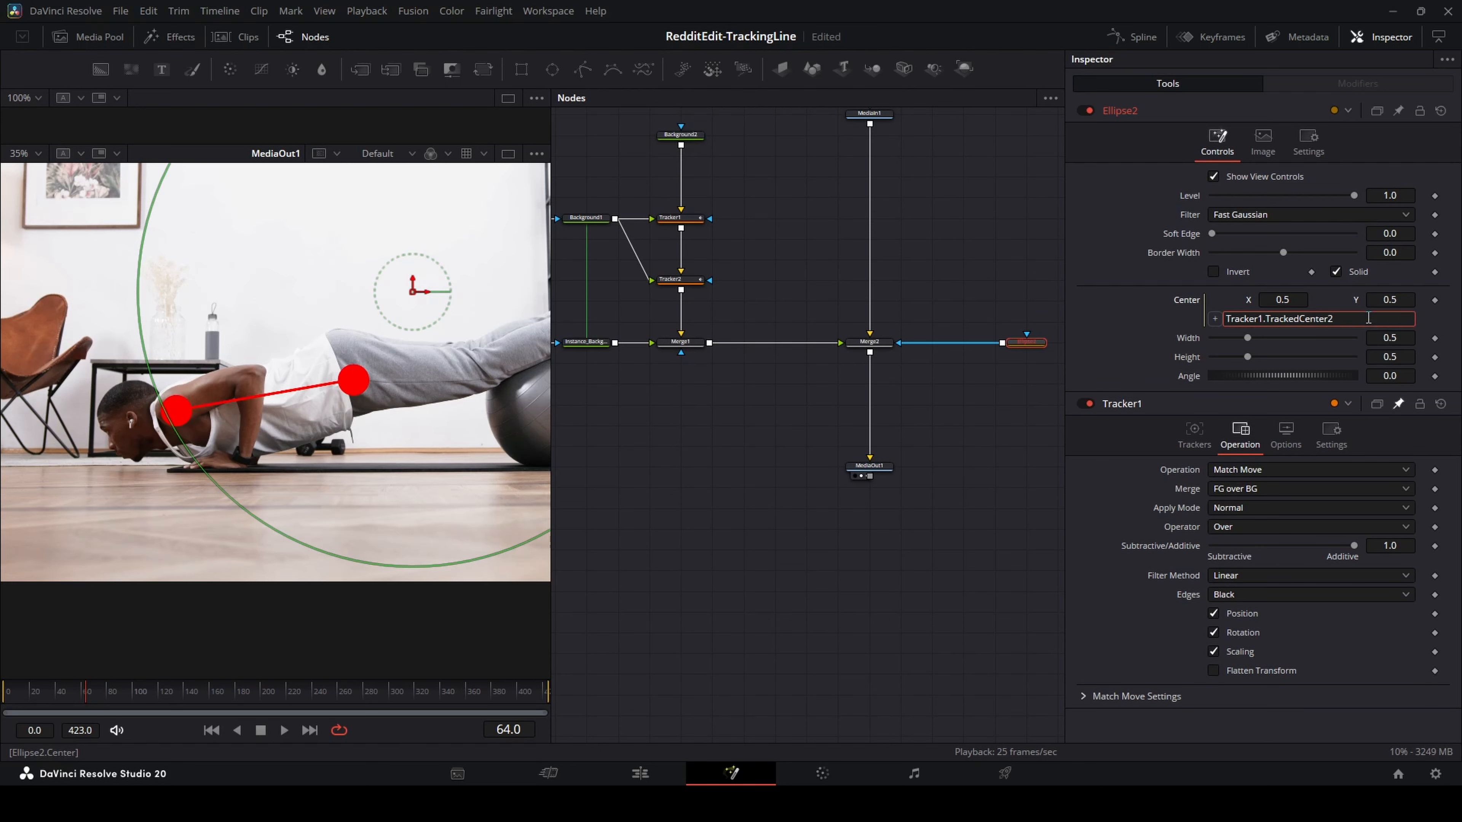
key("Tab")
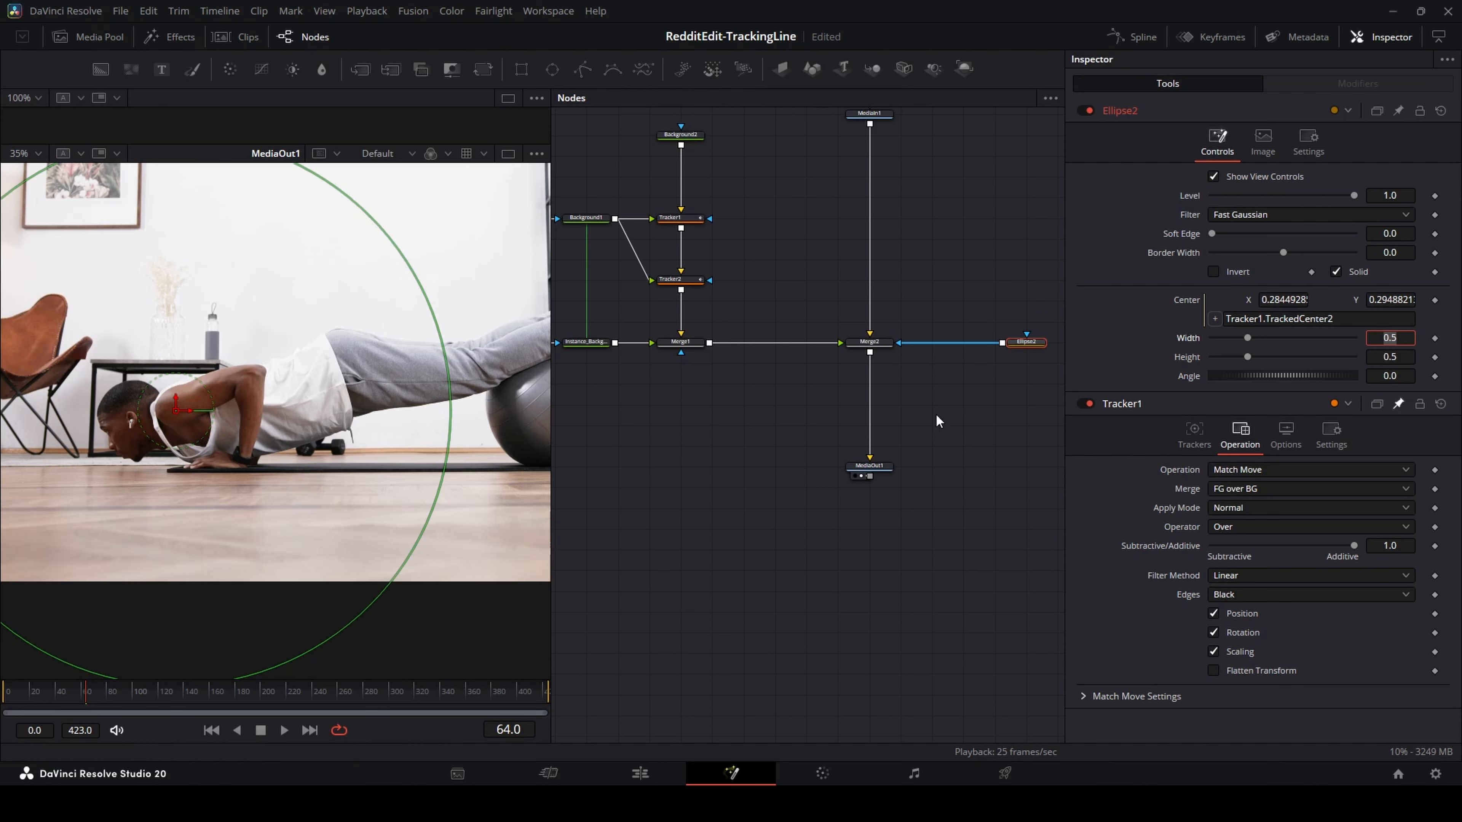
Shrink Ellipse2 to a width and height of about 0.0245, leaving only a thin ring around the shoulder
left_click(1410, 340)
left_click_drag(340, 628, 173, 421)
scroll(123, 423, "up", 4)
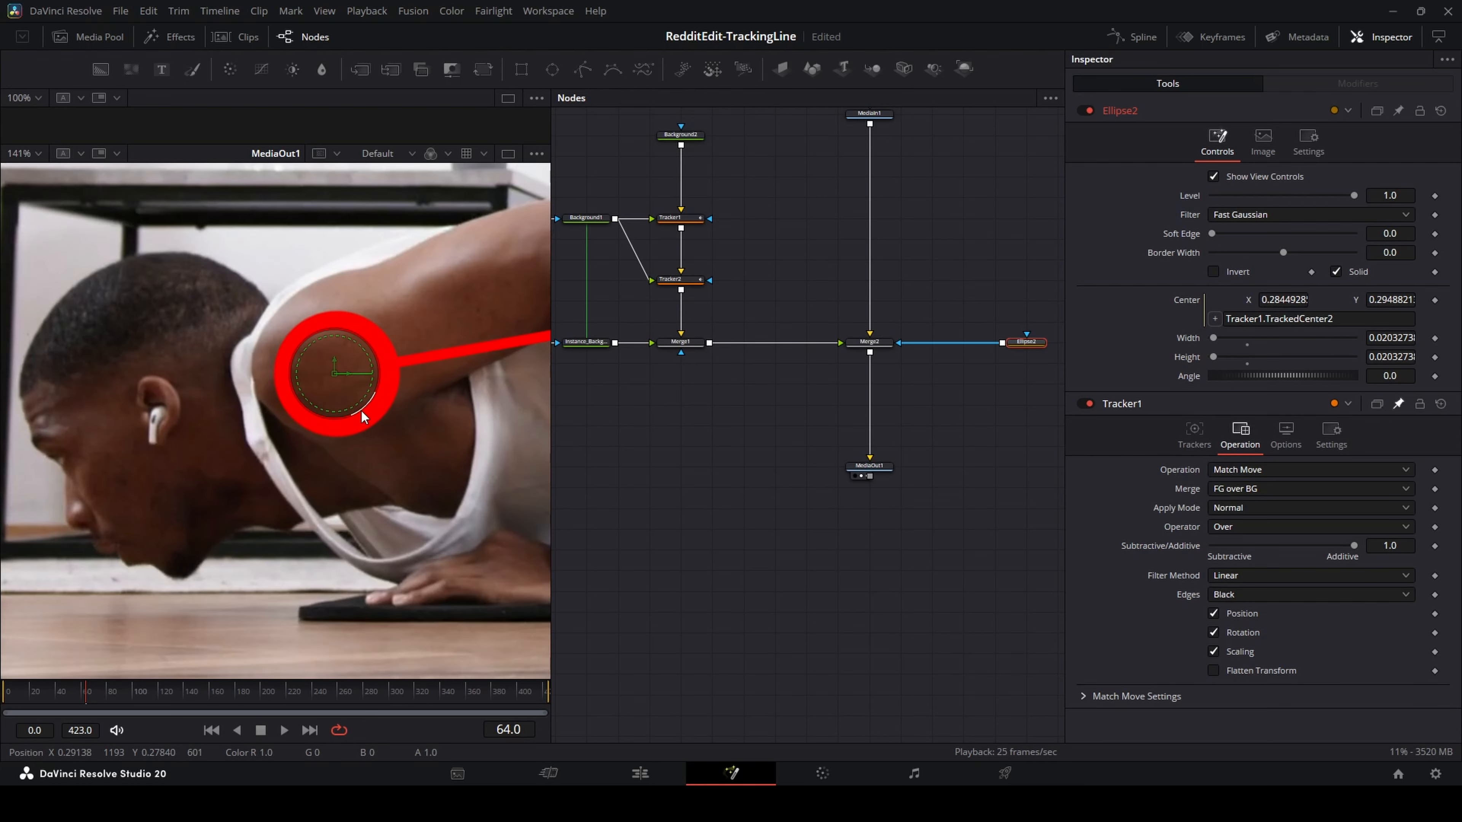
left_click_drag(365, 410, 370, 413)
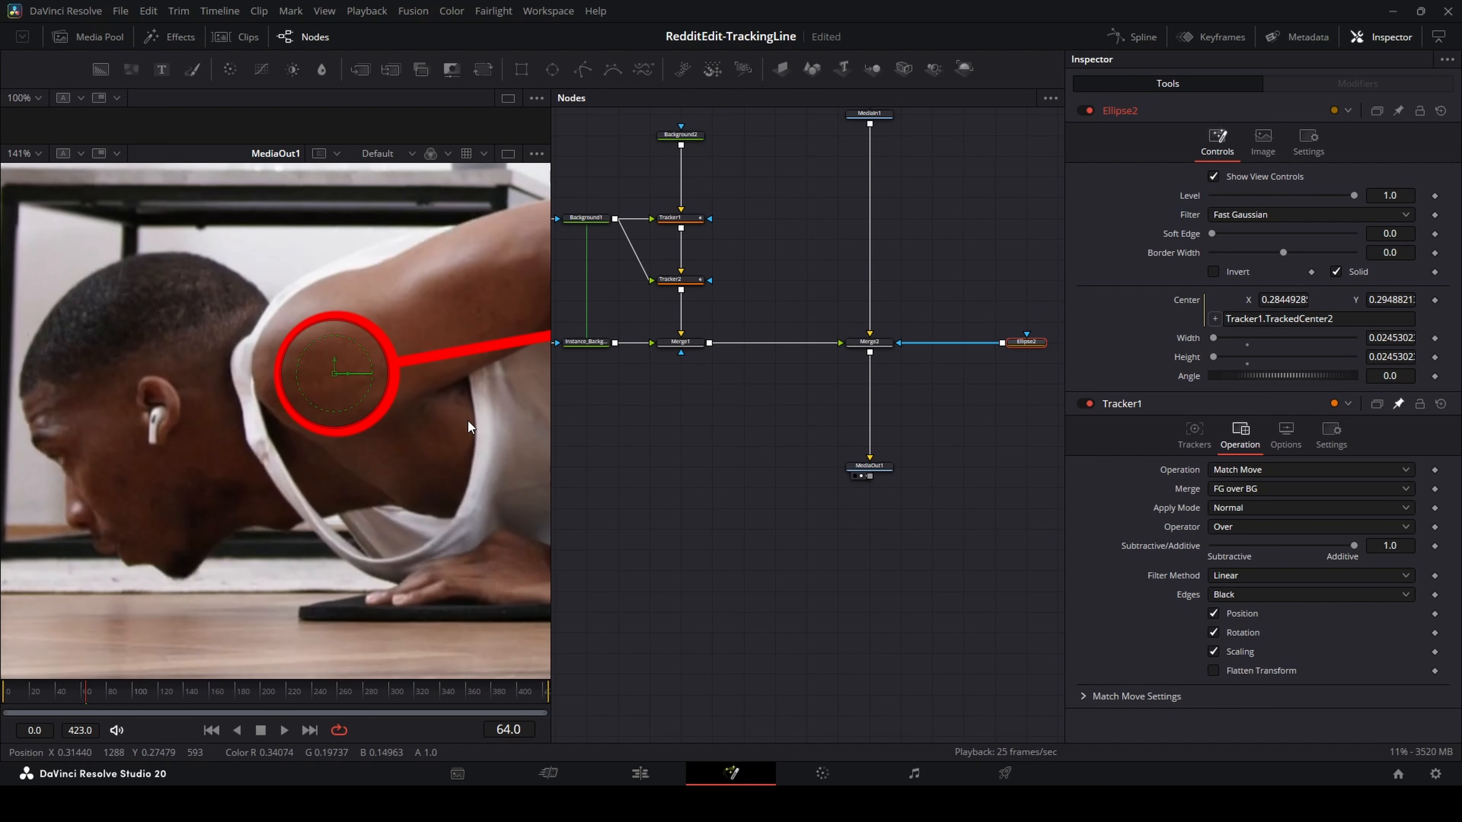
Fine-tune the shoulder circle's alignment in Tracker1, setting X Offset 2 to -0.1649 and Y Offset 2 to 0.0352
left_click_drag(631, 391, 734, 452)
left_click(774, 277)
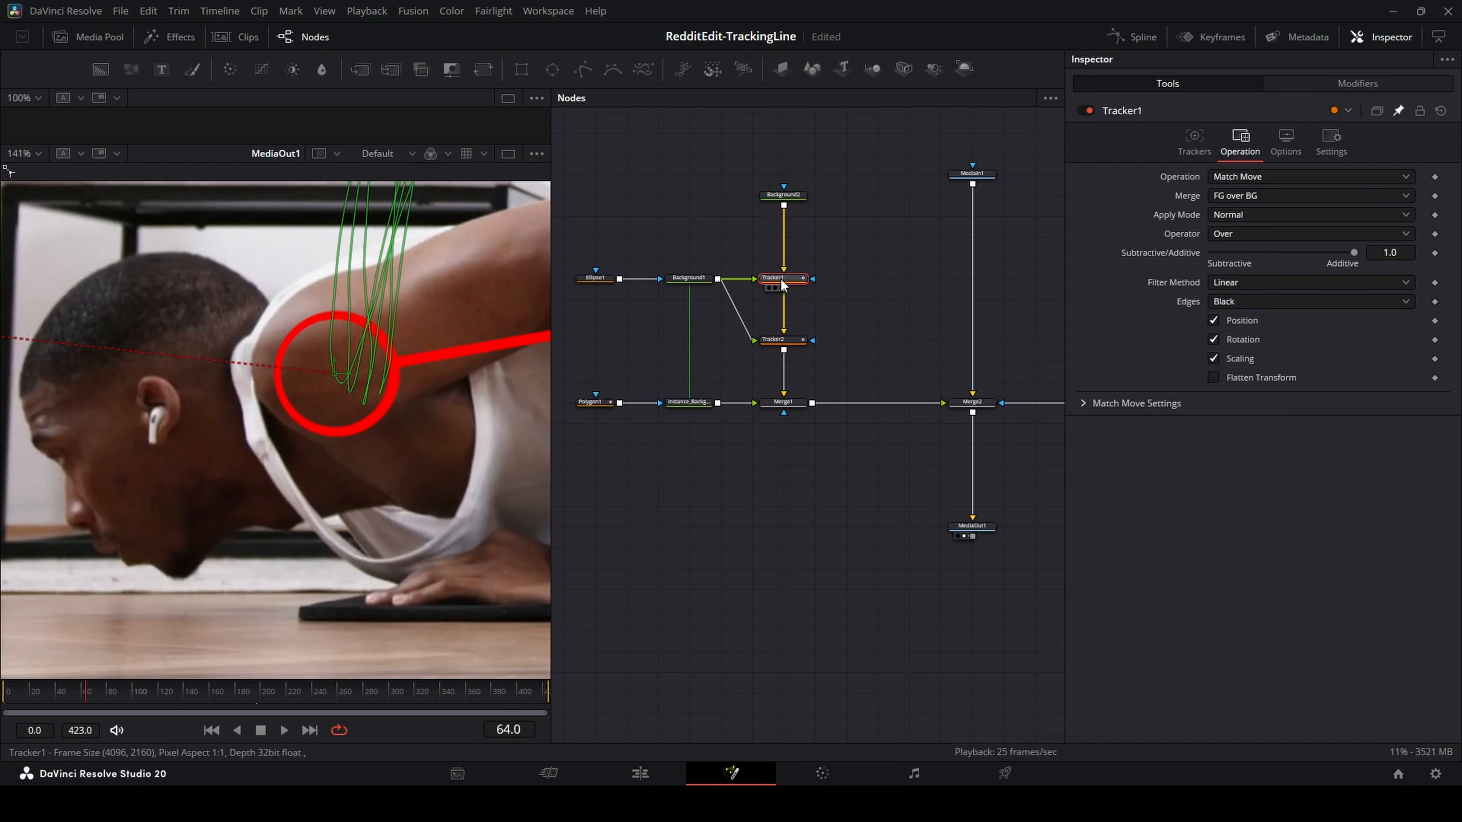
left_click(1197, 139)
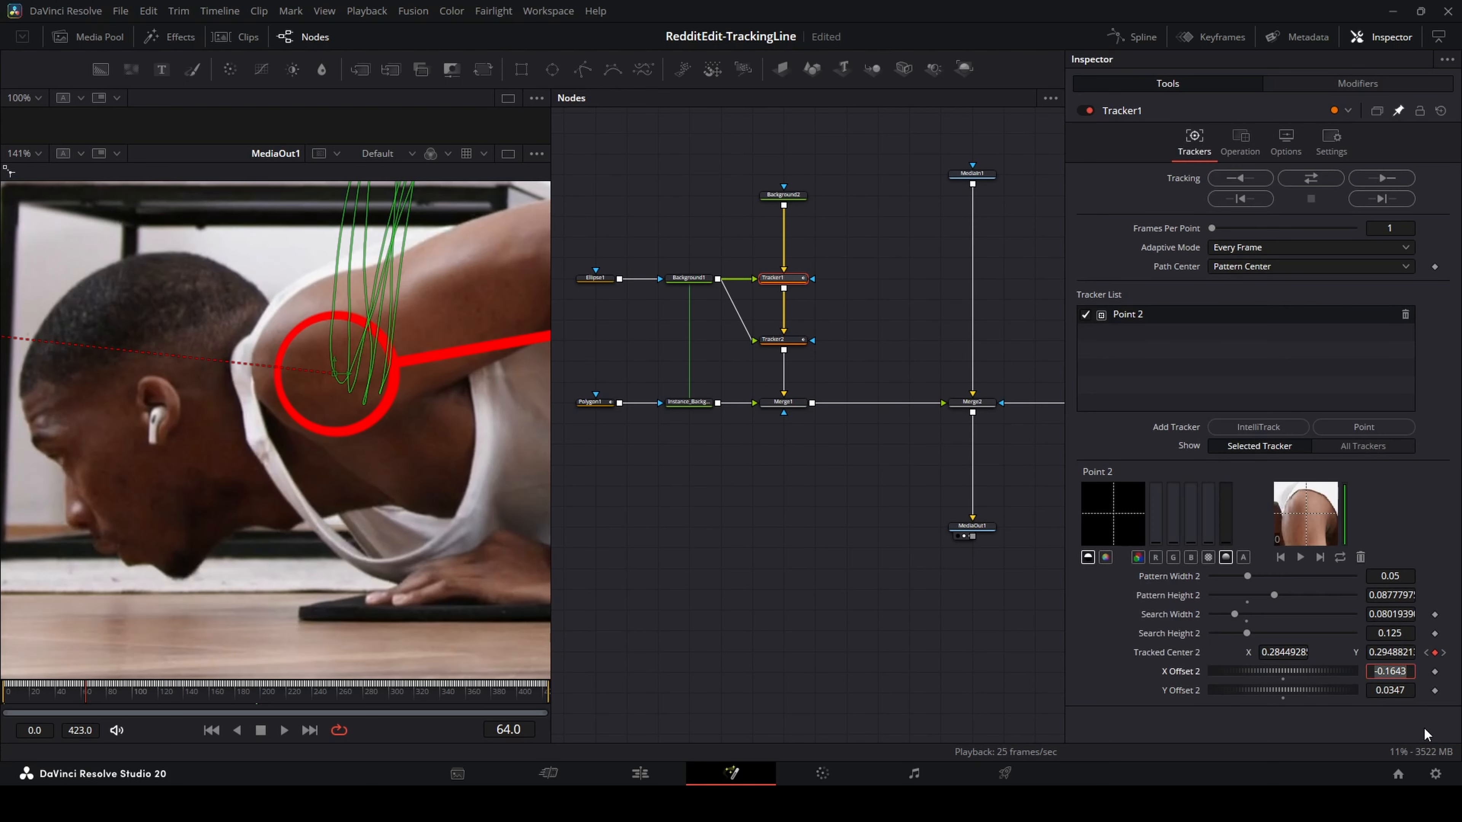
left_click_drag(1394, 670, 1390, 671)
left_click_drag(1405, 698, 1405, 698)
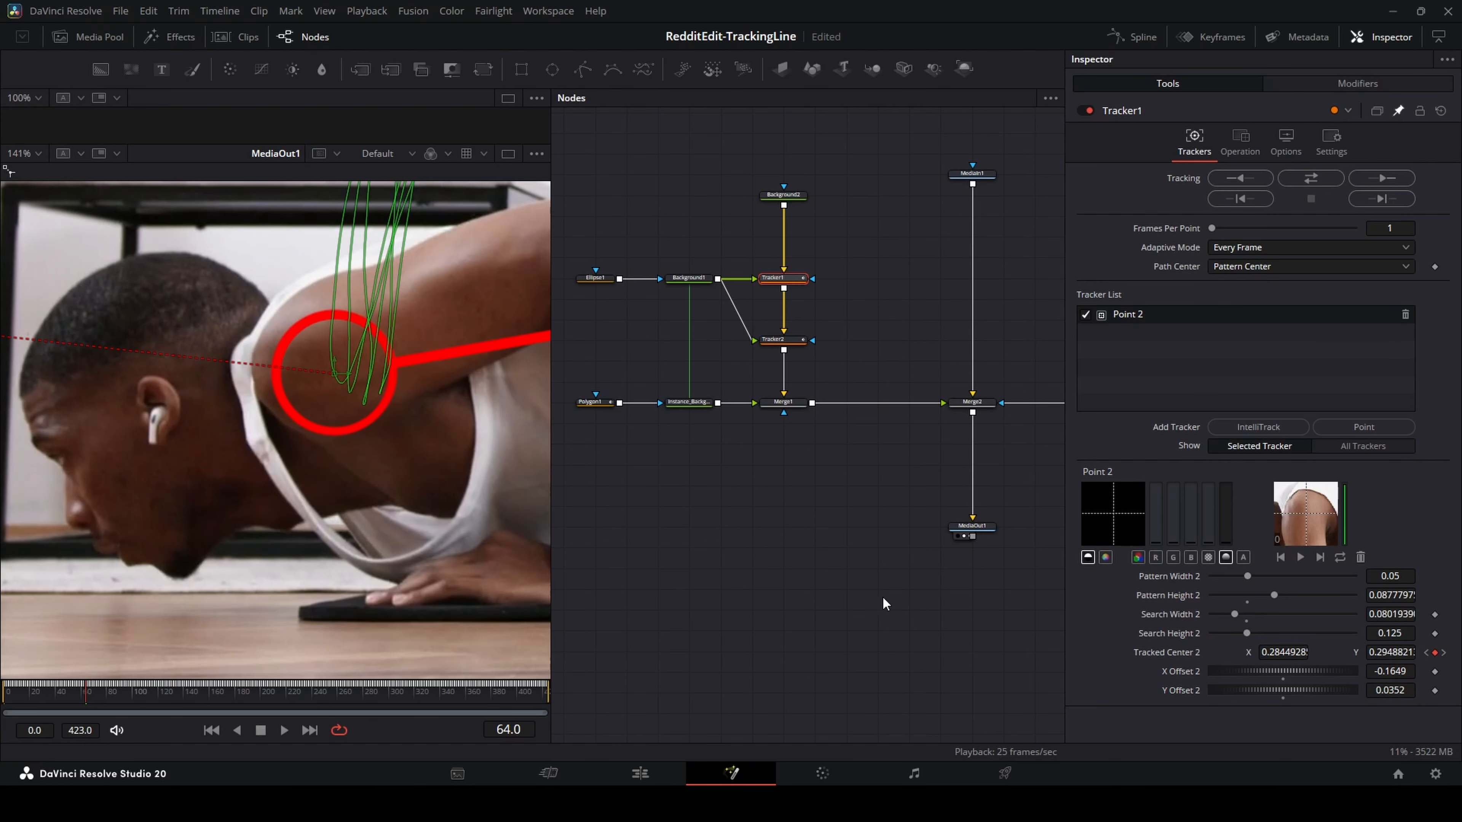
Duplicate Ellipse2 and insert the copy between Ellipse2 and Merge2 as a second mask for the hip circle
left_click_drag(422, 464, 312, 462)
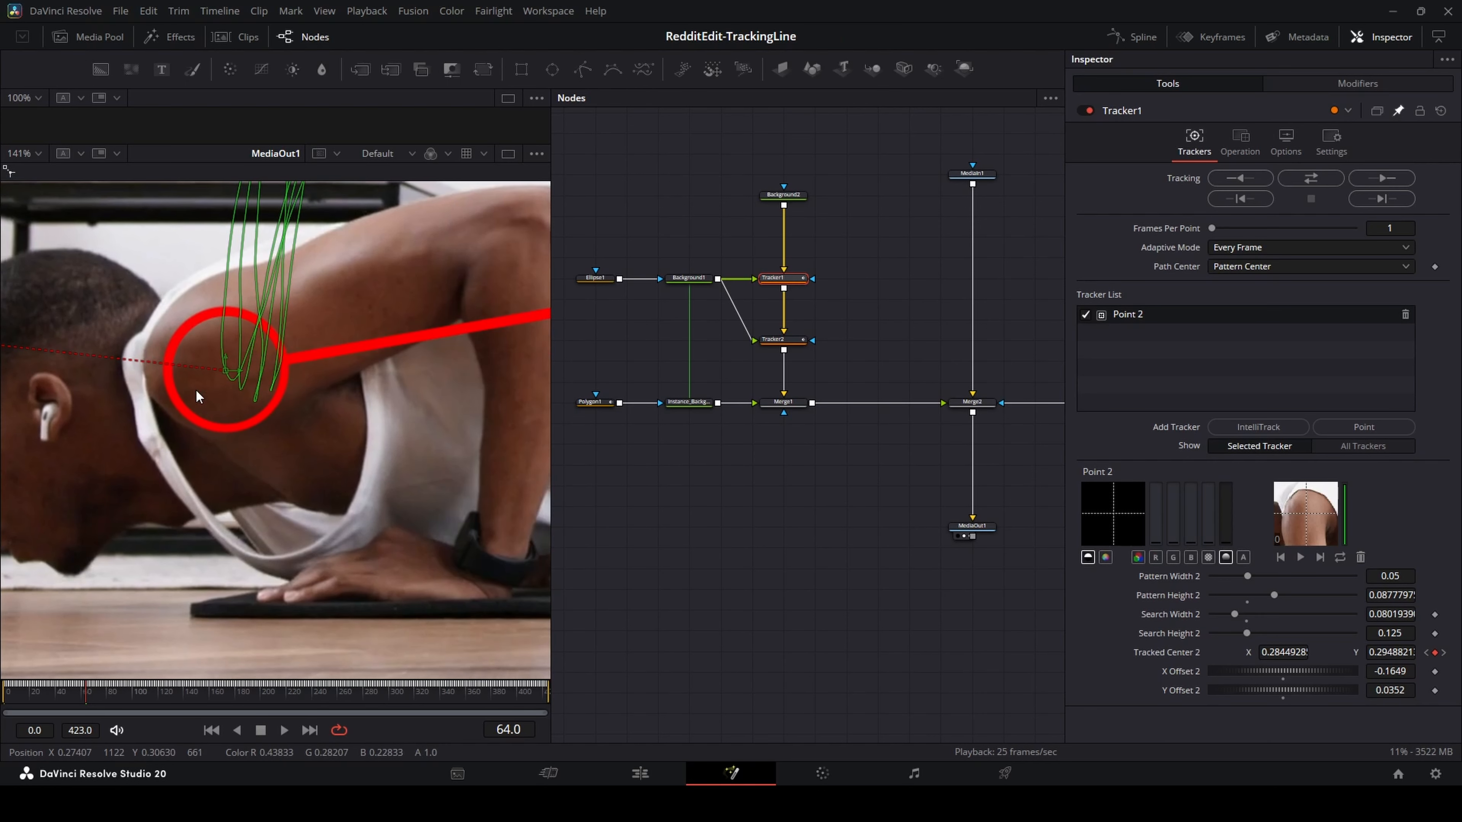
left_click_drag(505, 441, 33, 515)
scroll(793, 518, "down", 3)
left_click_drag(738, 514, 633, 524)
scroll(924, 493, "up", 3)
left_click(917, 401)
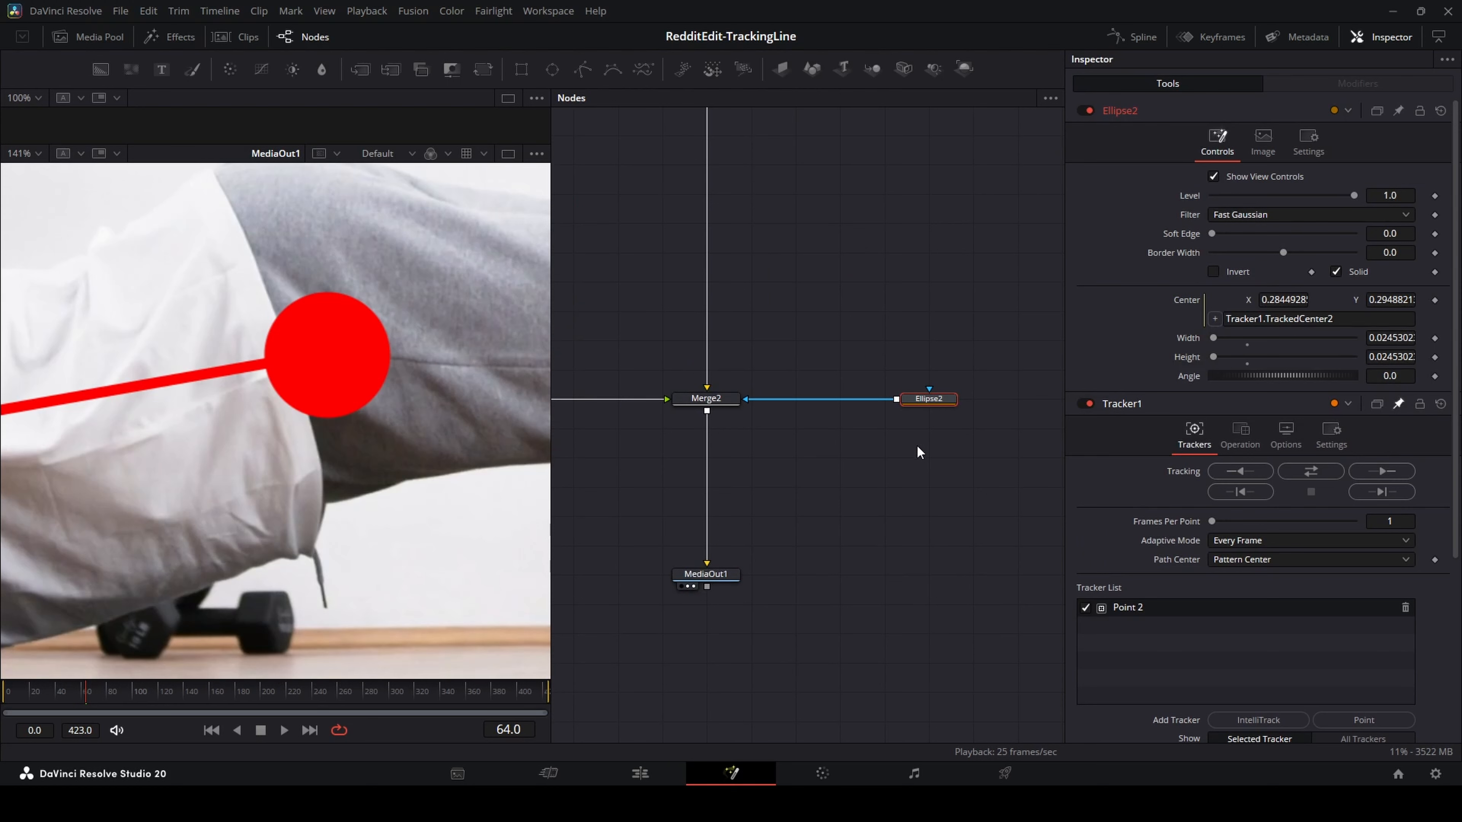
key("ctrl+v")
mouse_move(897, 510)
left_mouse_down()
mouse_move(858, 466)
mouse_move(839, 399)
left_mouse_up()
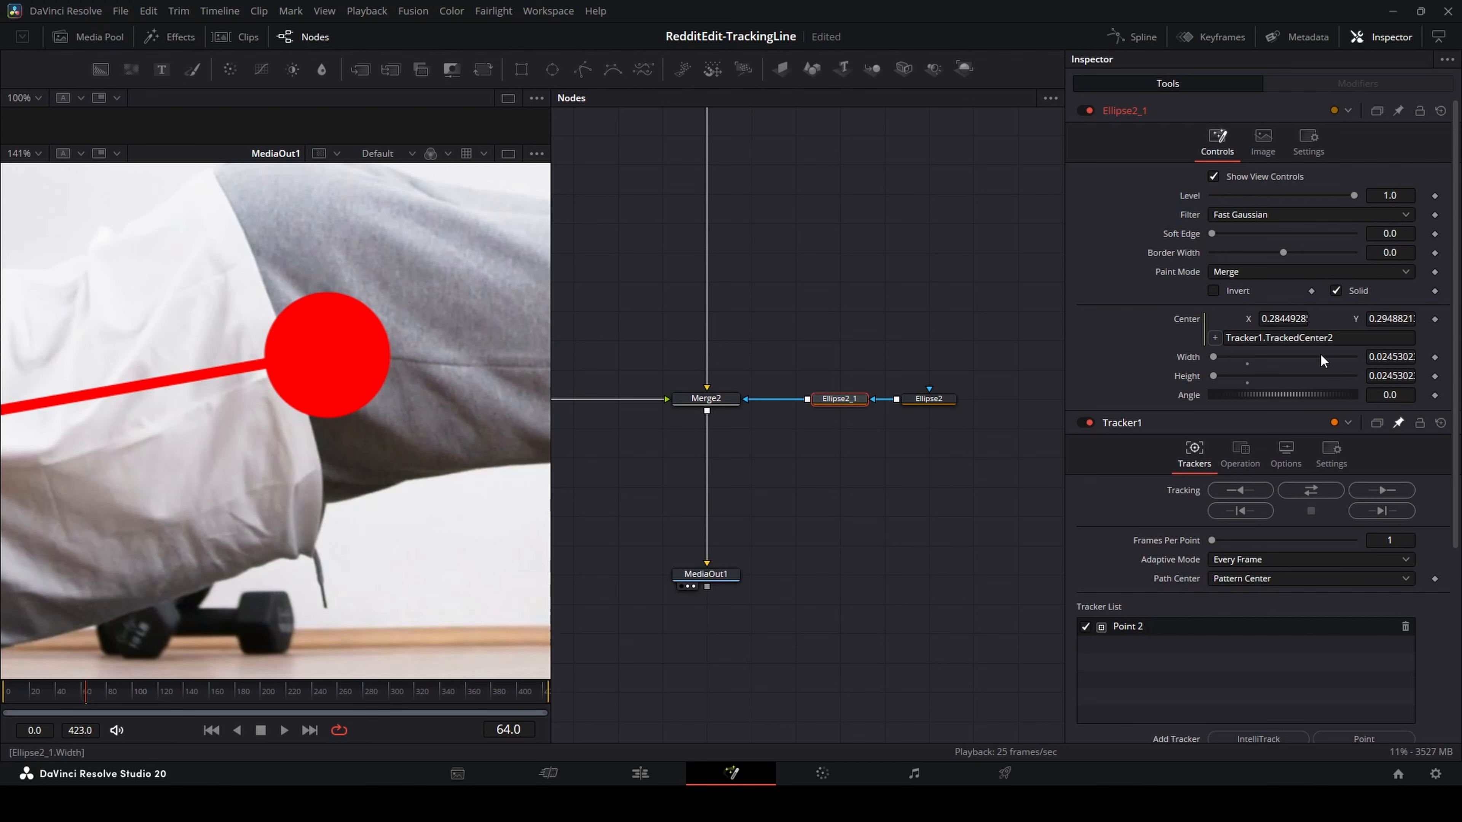
Change the center expression of Ellipse2_1 to Tracker2.TrackedCenter2 so its cutout follows the hip
left_click(1248, 336)
key("Delete")
type("2")
key("Tab")
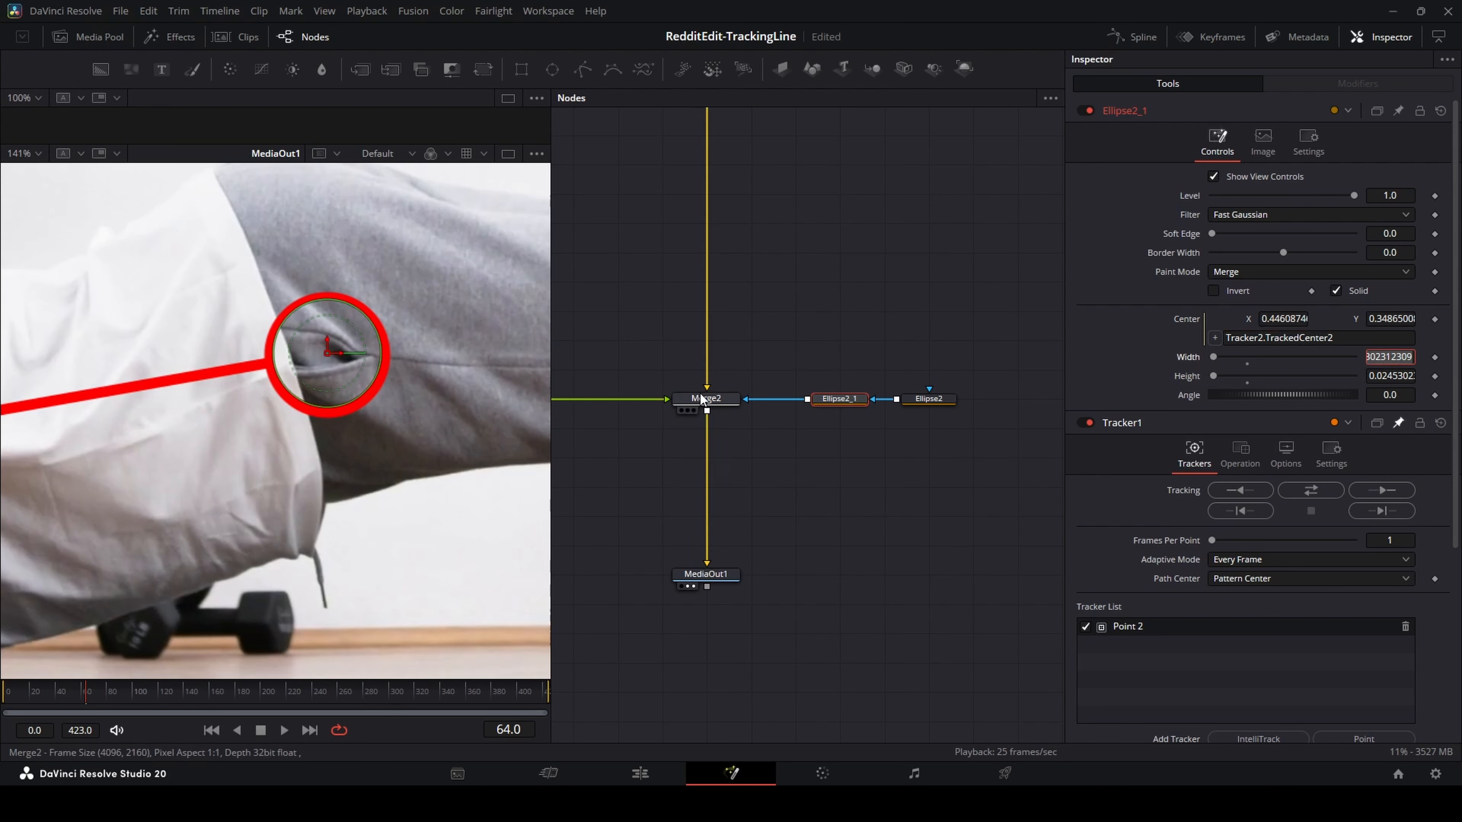
Fine-tune the hip circle's alignment around its cutout in Tracker2, setting X Offset 2 to -0.007 and Y Offset 2 to -0.0355
left_click_drag(717, 355, 1231, 428)
left_click(849, 384)
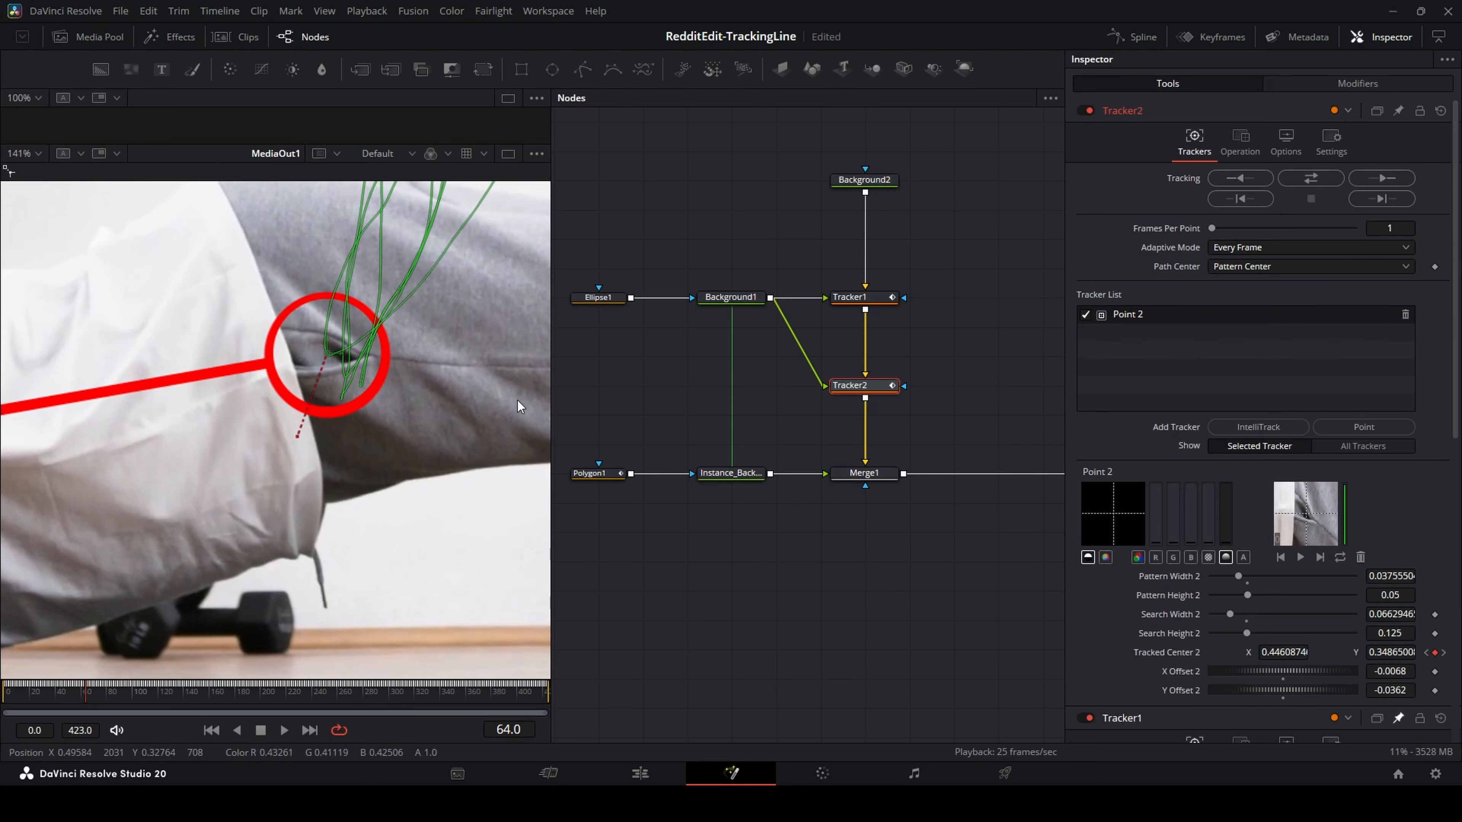
scroll(325, 328, "up", 2)
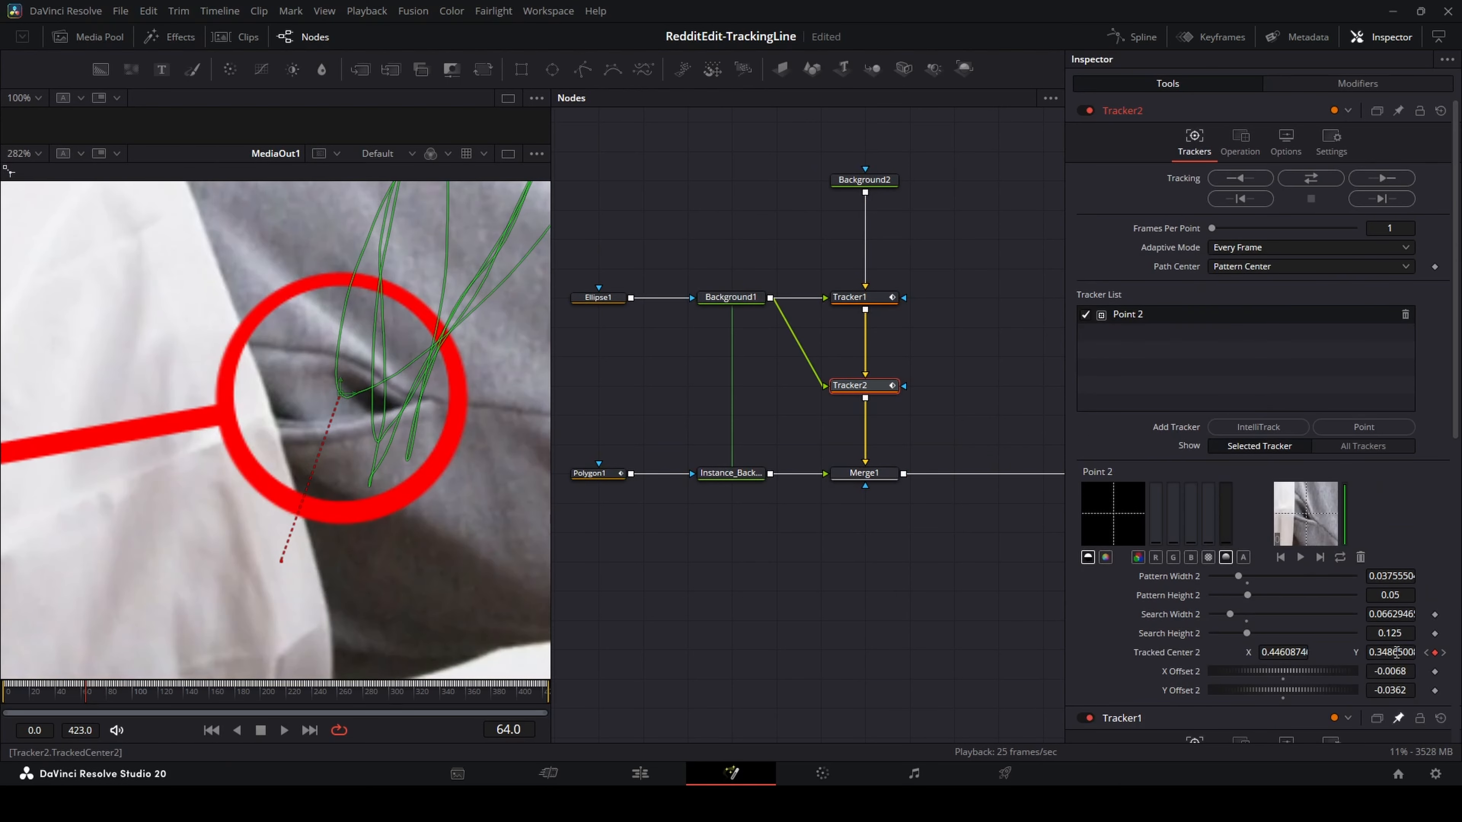
left_click_drag(1398, 671, 1395, 694)
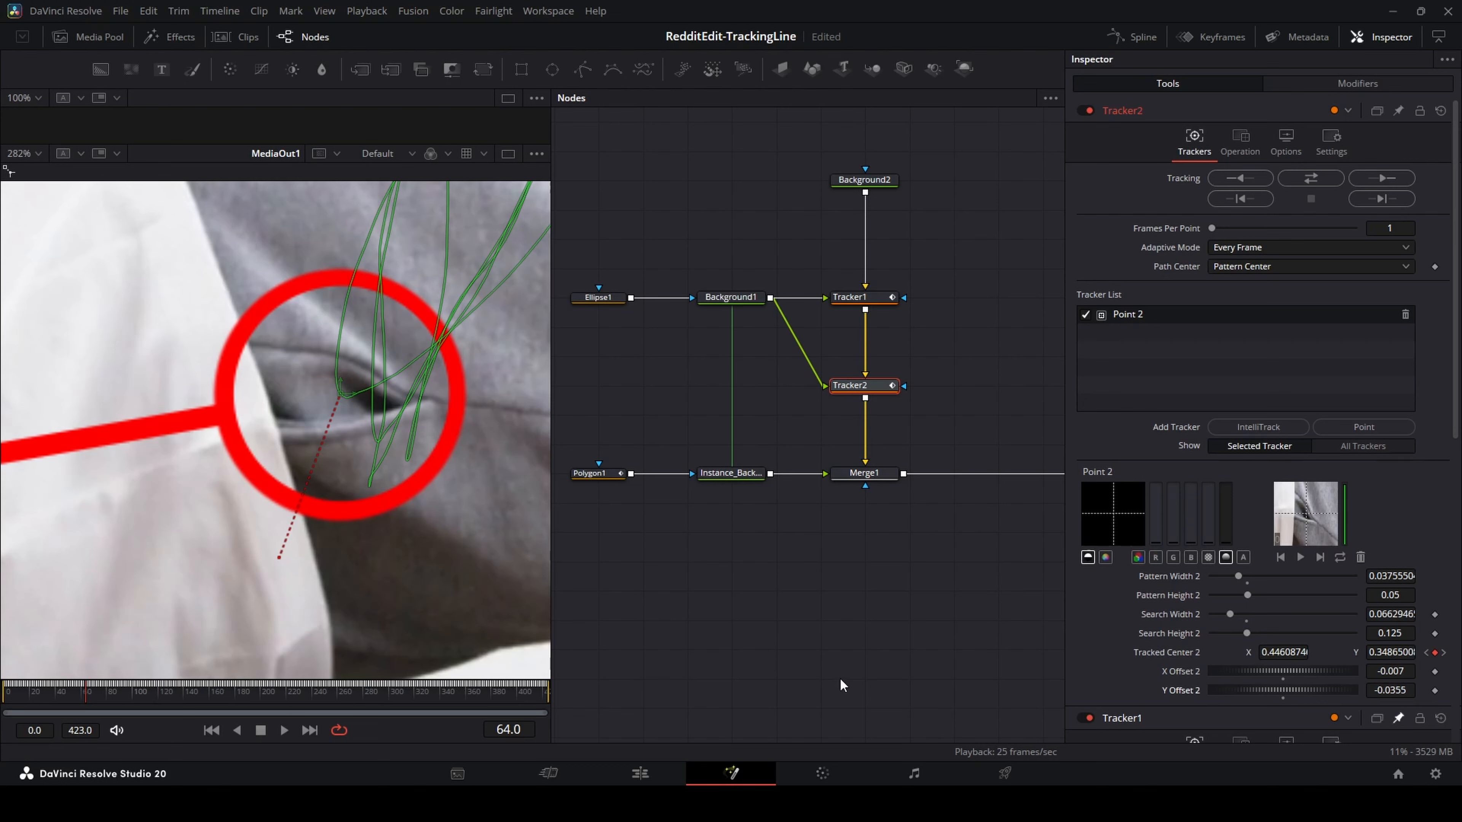
Review how the Ellipse2_1 and Ellipse2 masks, the Polygon1 line points and Tracker1 are linked to the tracked centers
scroll(785, 578, "down", 3)
left_click_drag(902, 562, 662, 545)
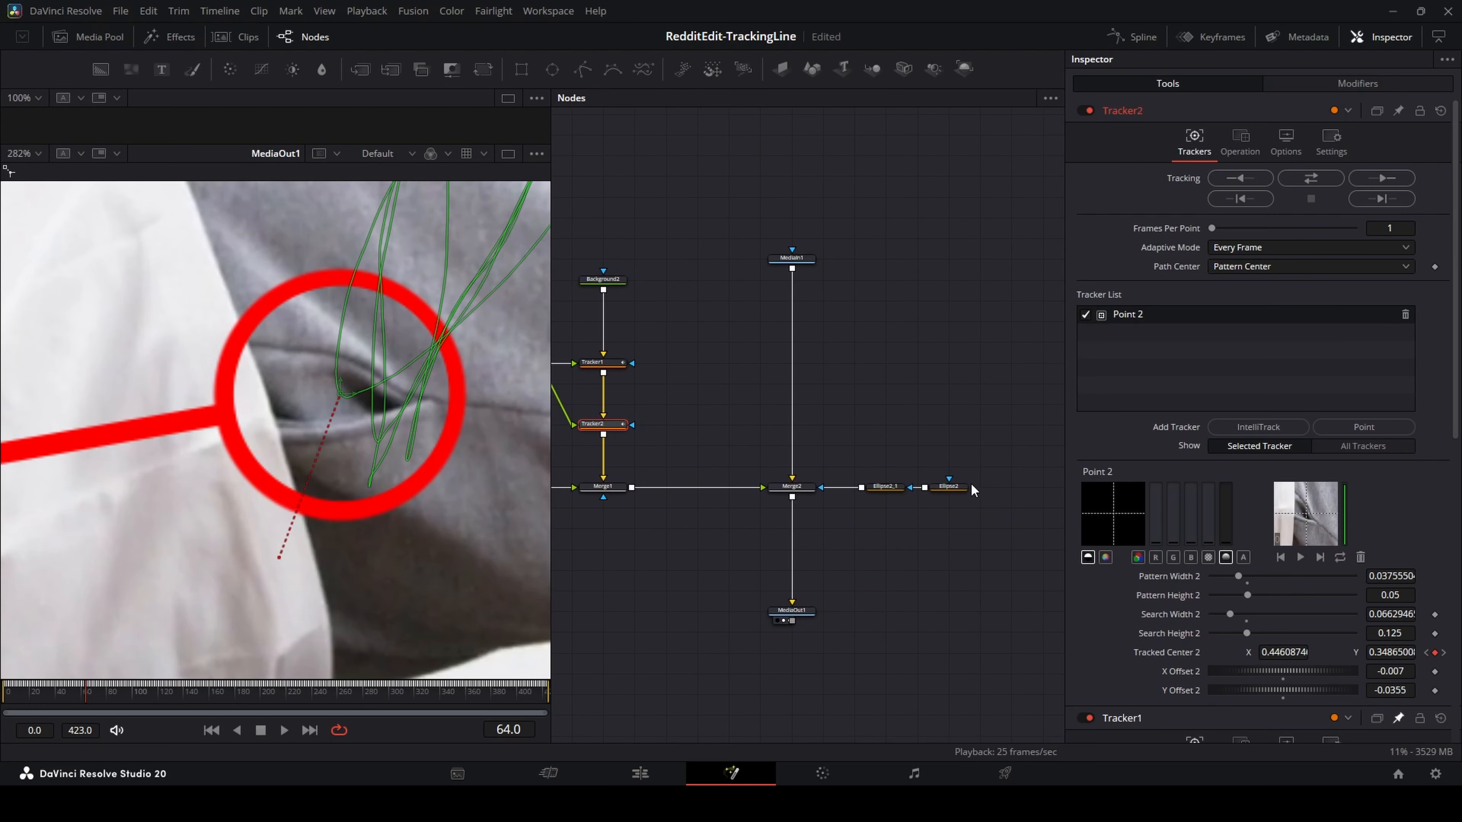
left_click(894, 487)
left_click_drag(635, 503, 771, 528)
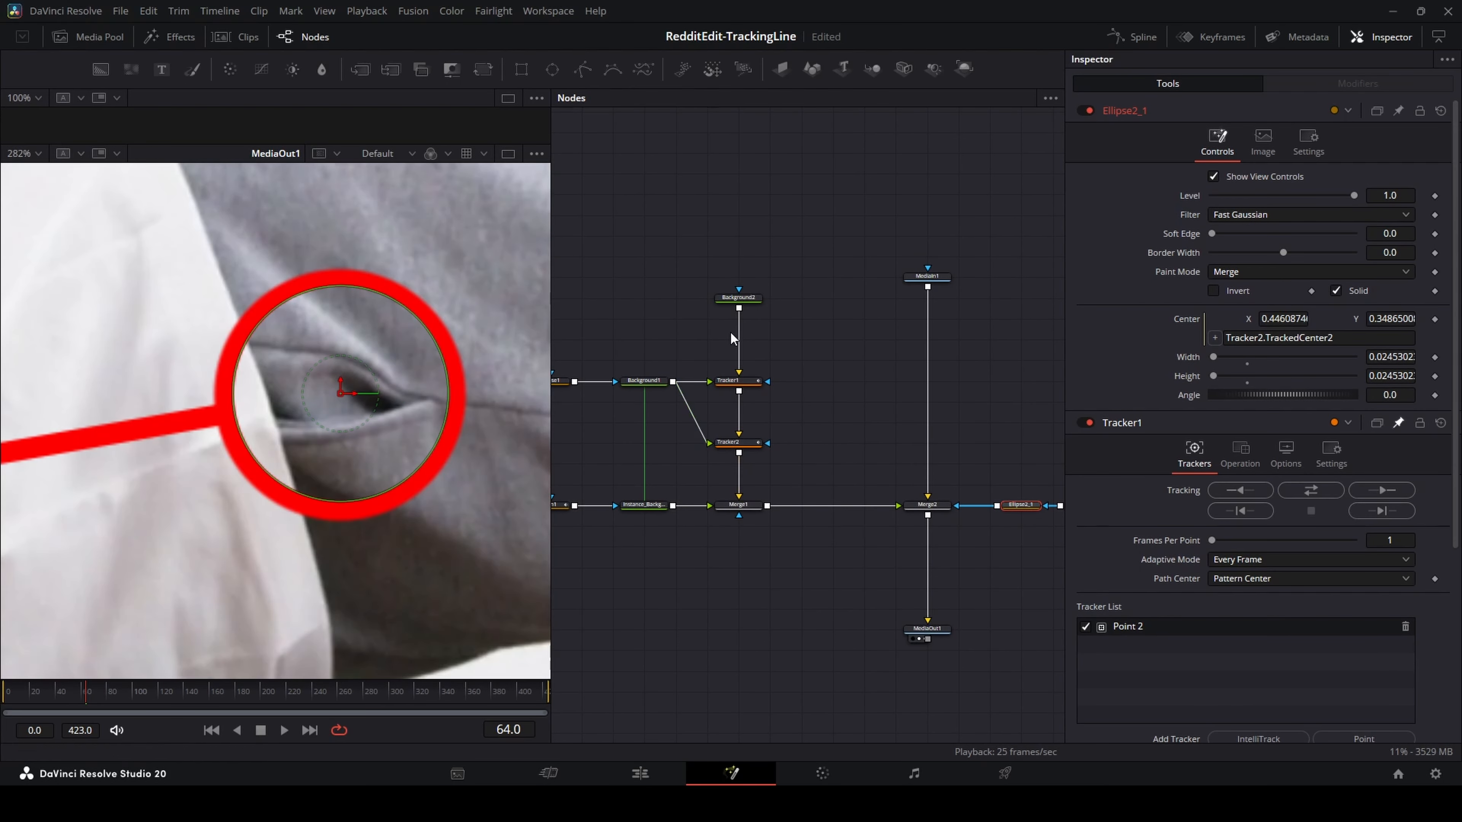
left_click_drag(797, 469, 679, 435)
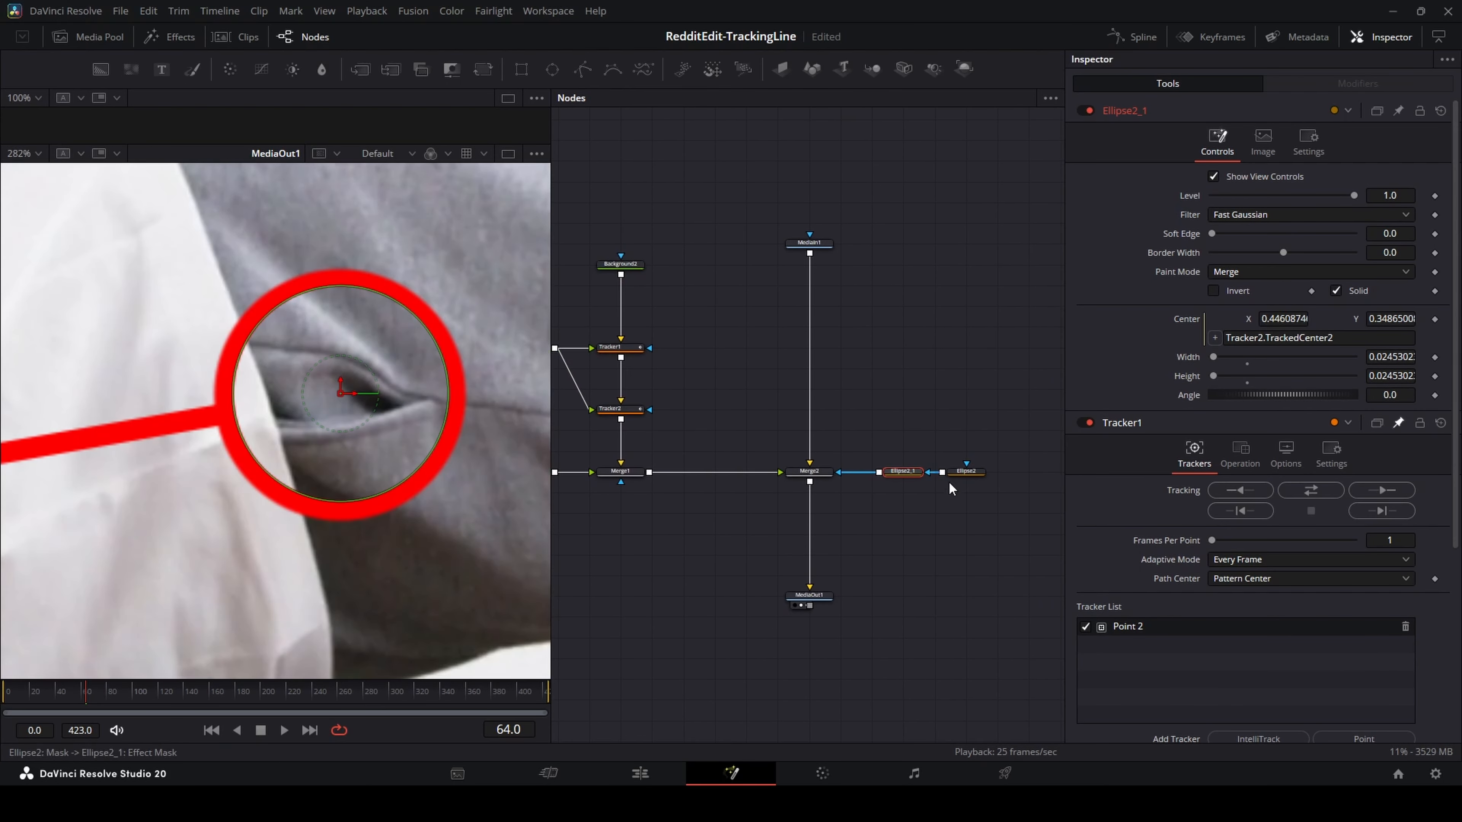
left_click(965, 471)
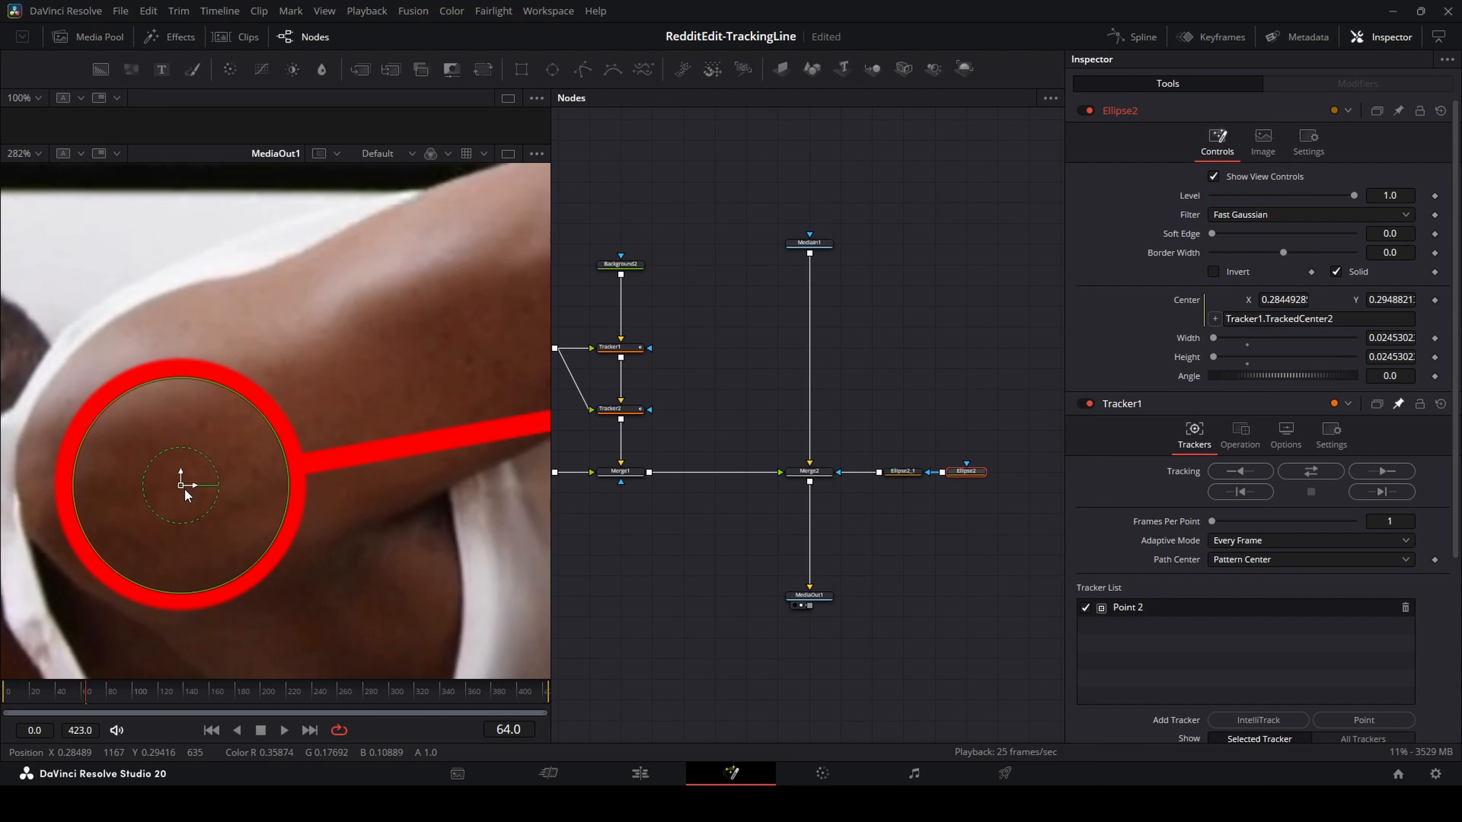
left_click_drag(599, 508, 748, 501)
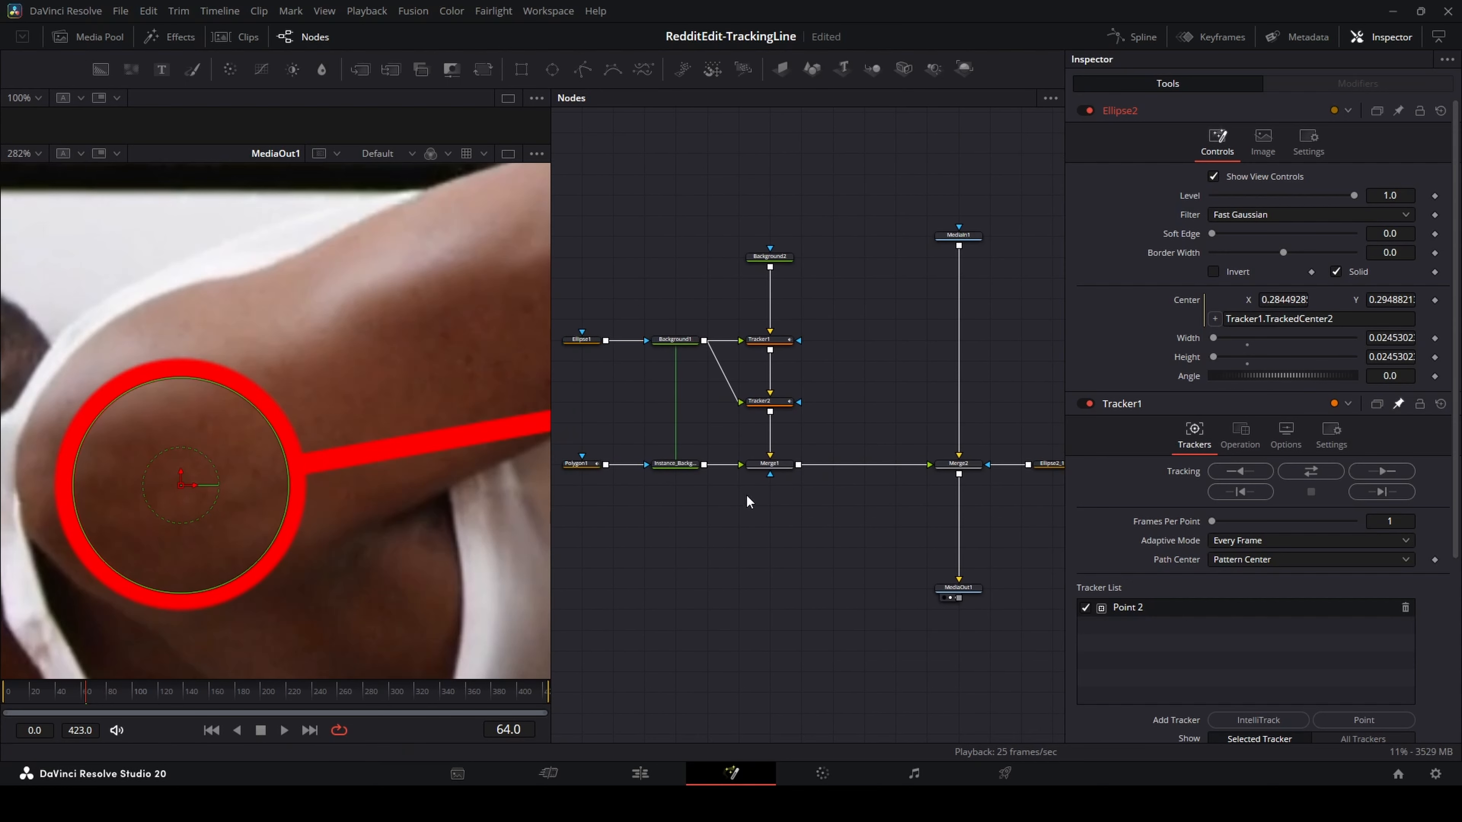
left_click(581, 463)
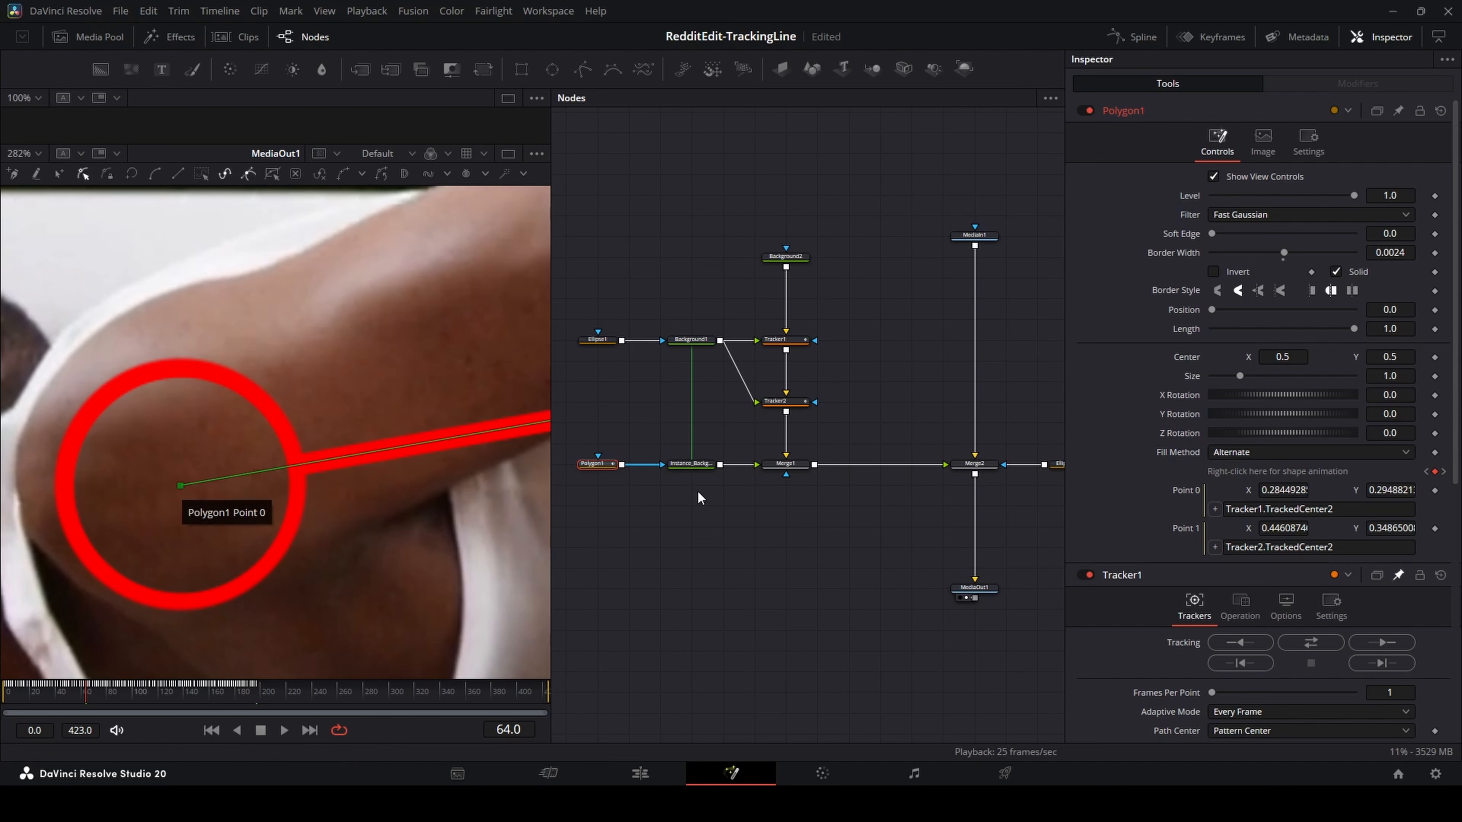
left_click(797, 341)
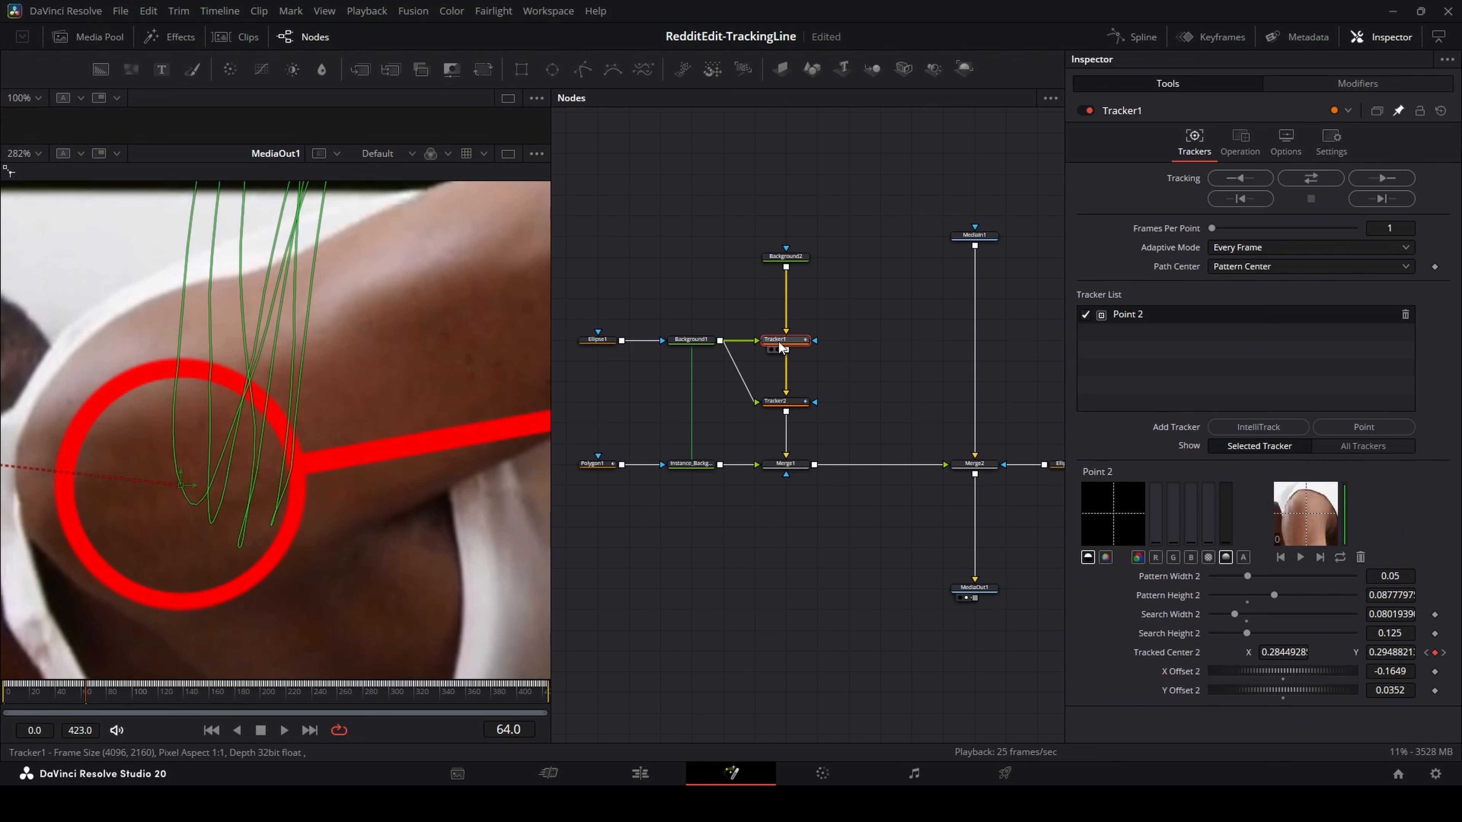
Play back the whole composition in Fusion to check that both rings and the connecting line follow the shoulder and hip
scroll(408, 461, "down", 6)
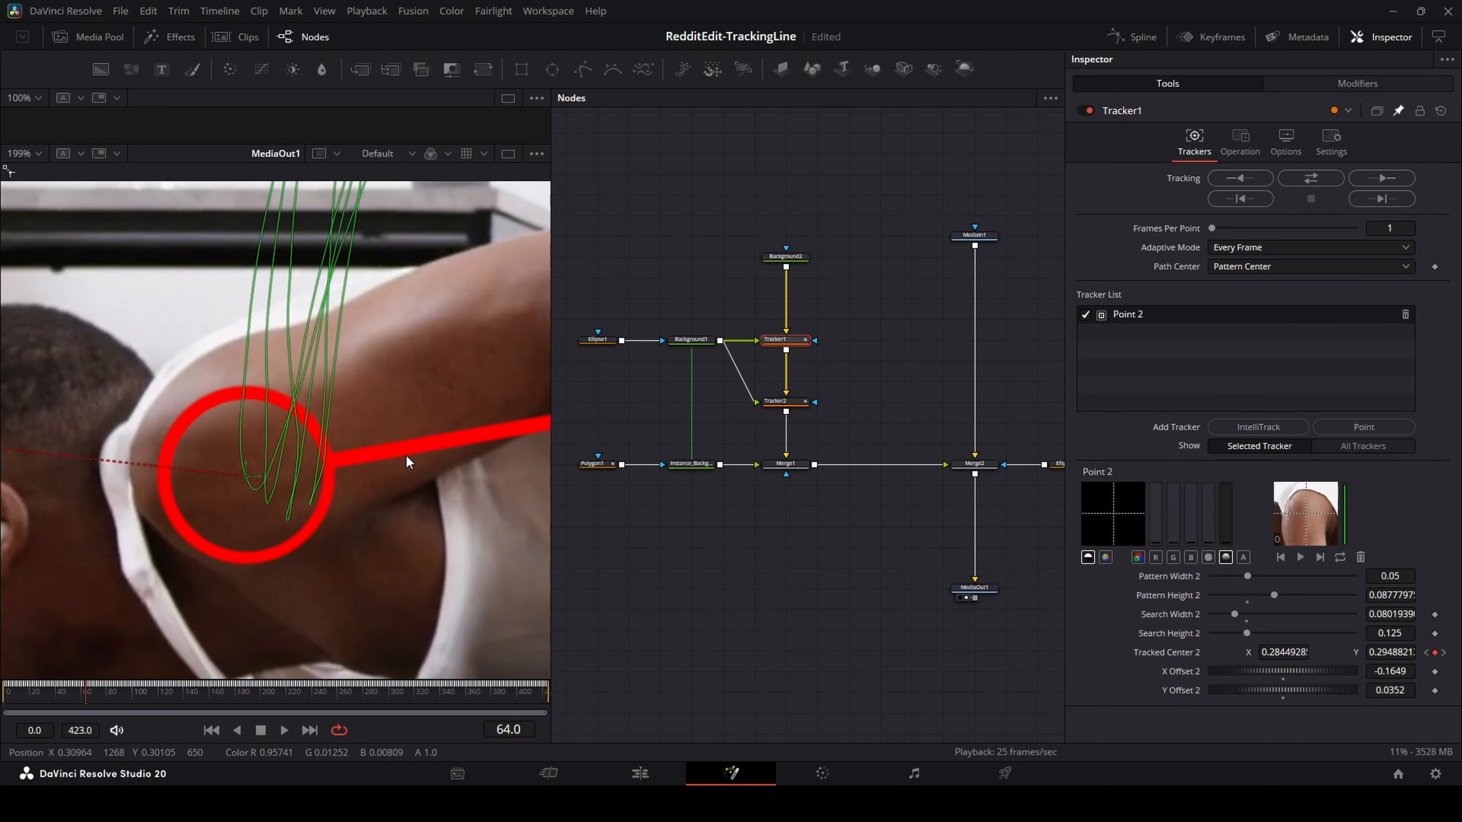
scroll(295, 409, "down", 4)
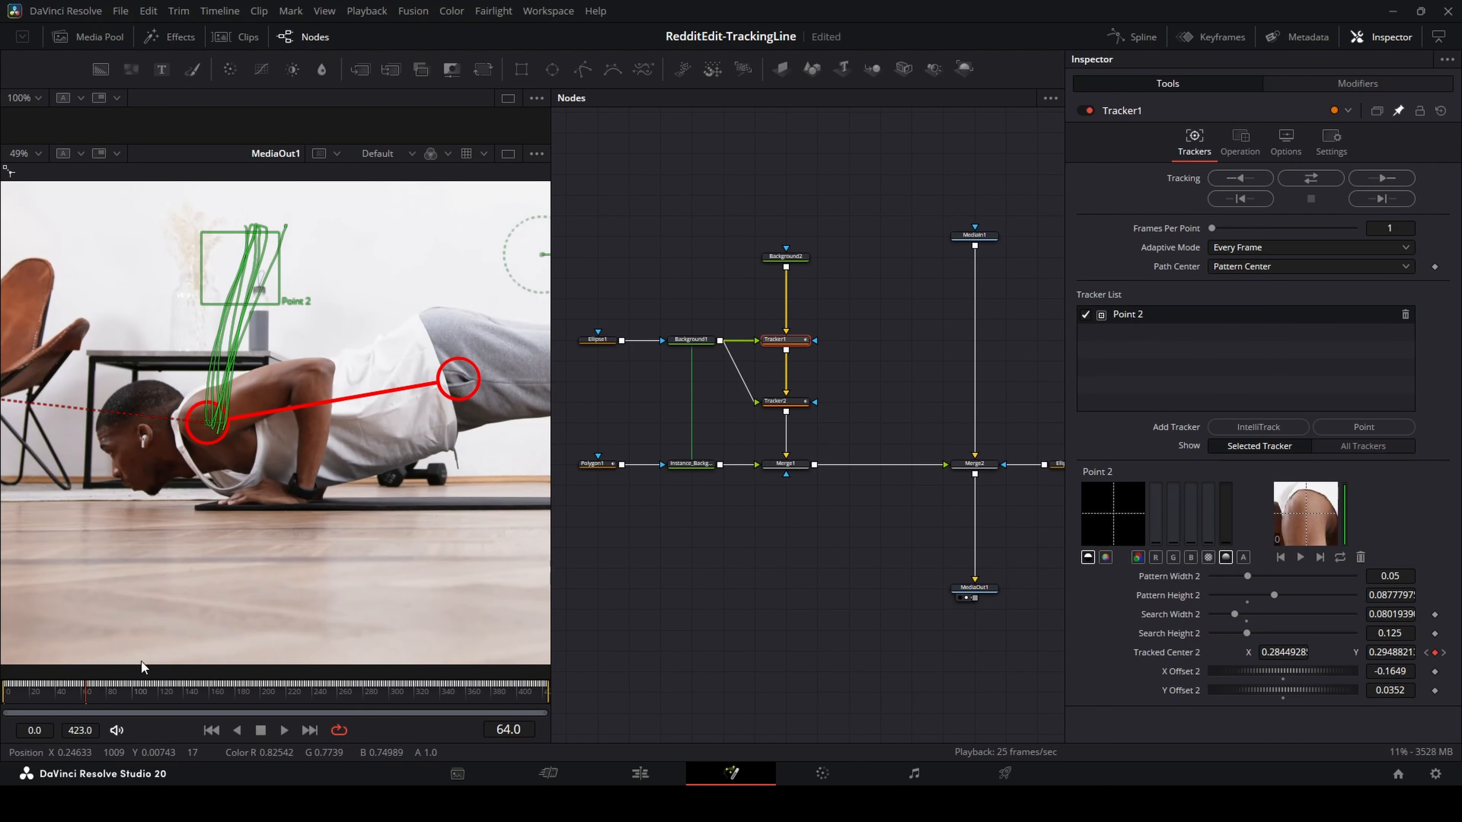
left_click_drag(83, 692, 3, 692)
key("space")
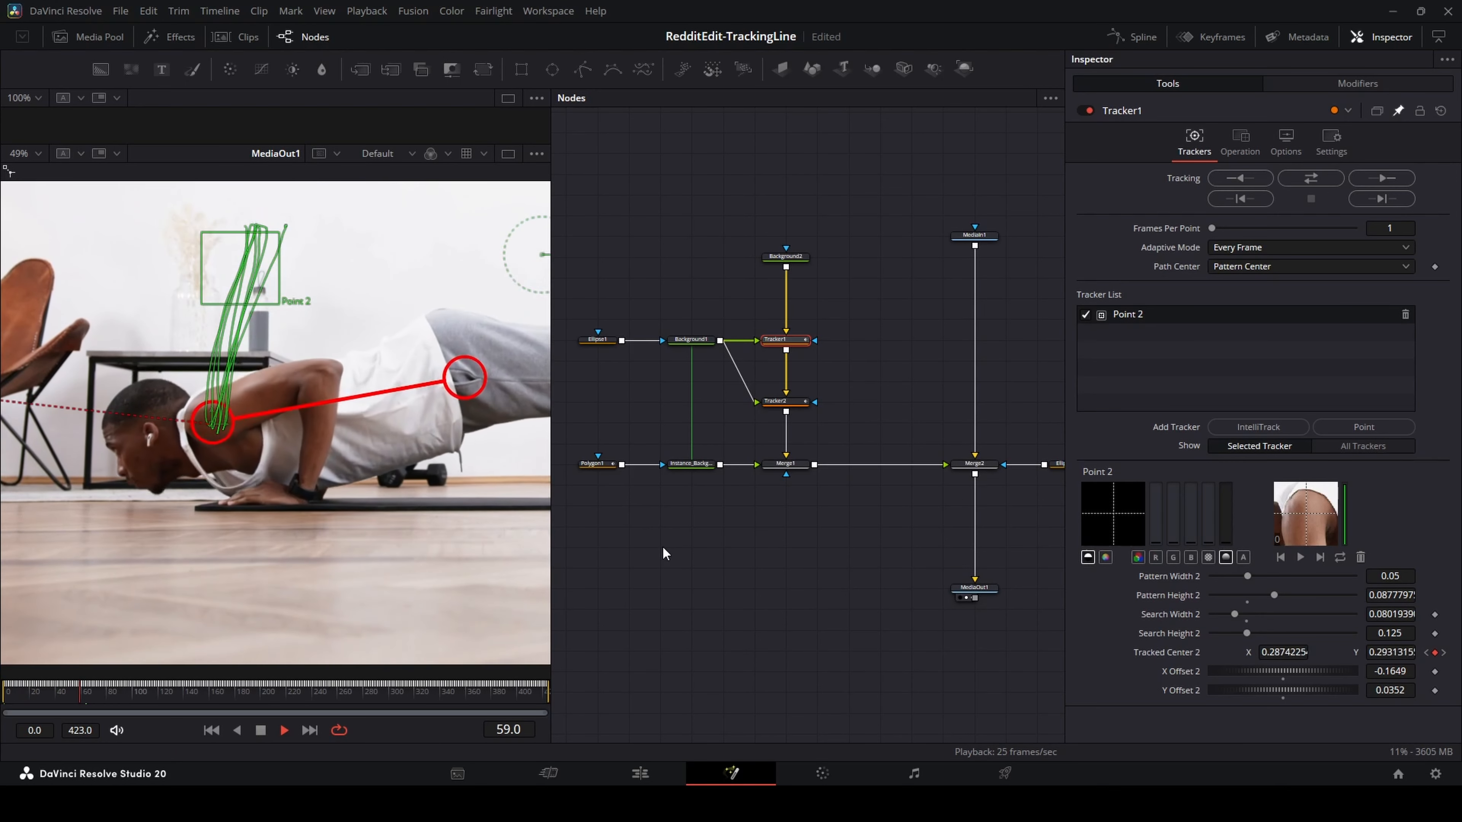
key("space")
left_click_drag(357, 219, 135, 278)
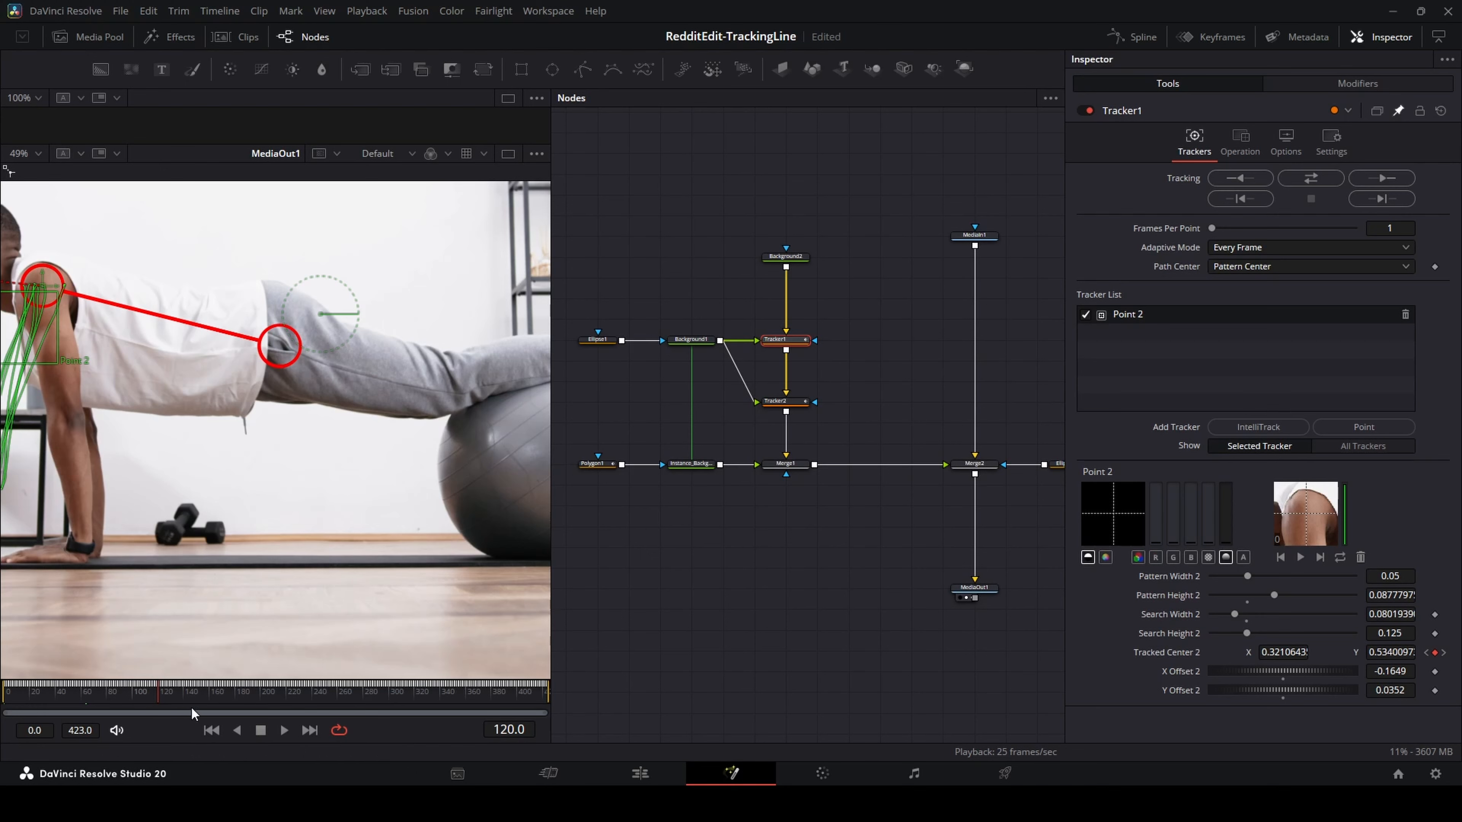
left_click_drag(188, 699, 7, 713)
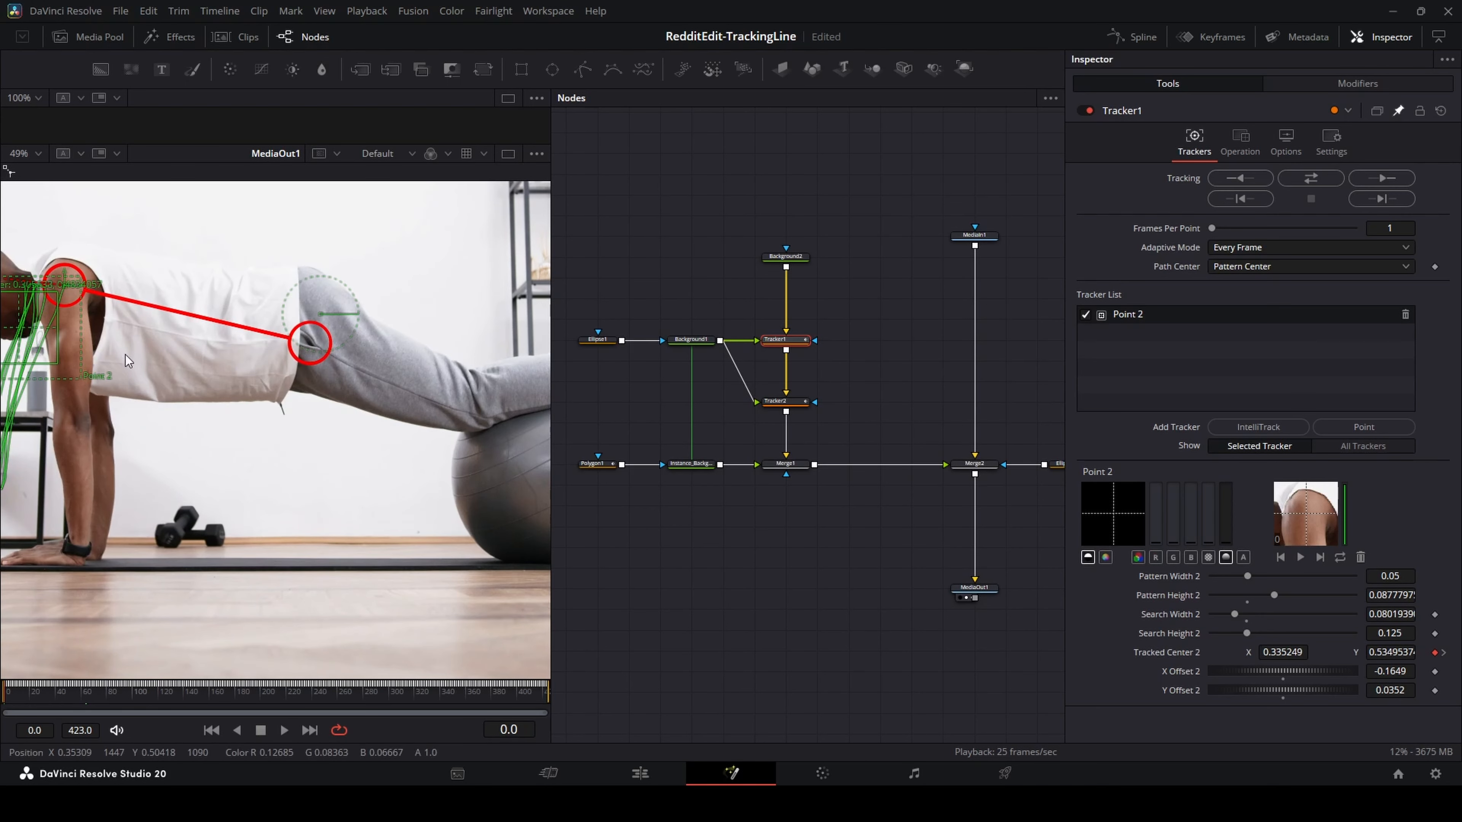
scroll(196, 400, "down", 3)
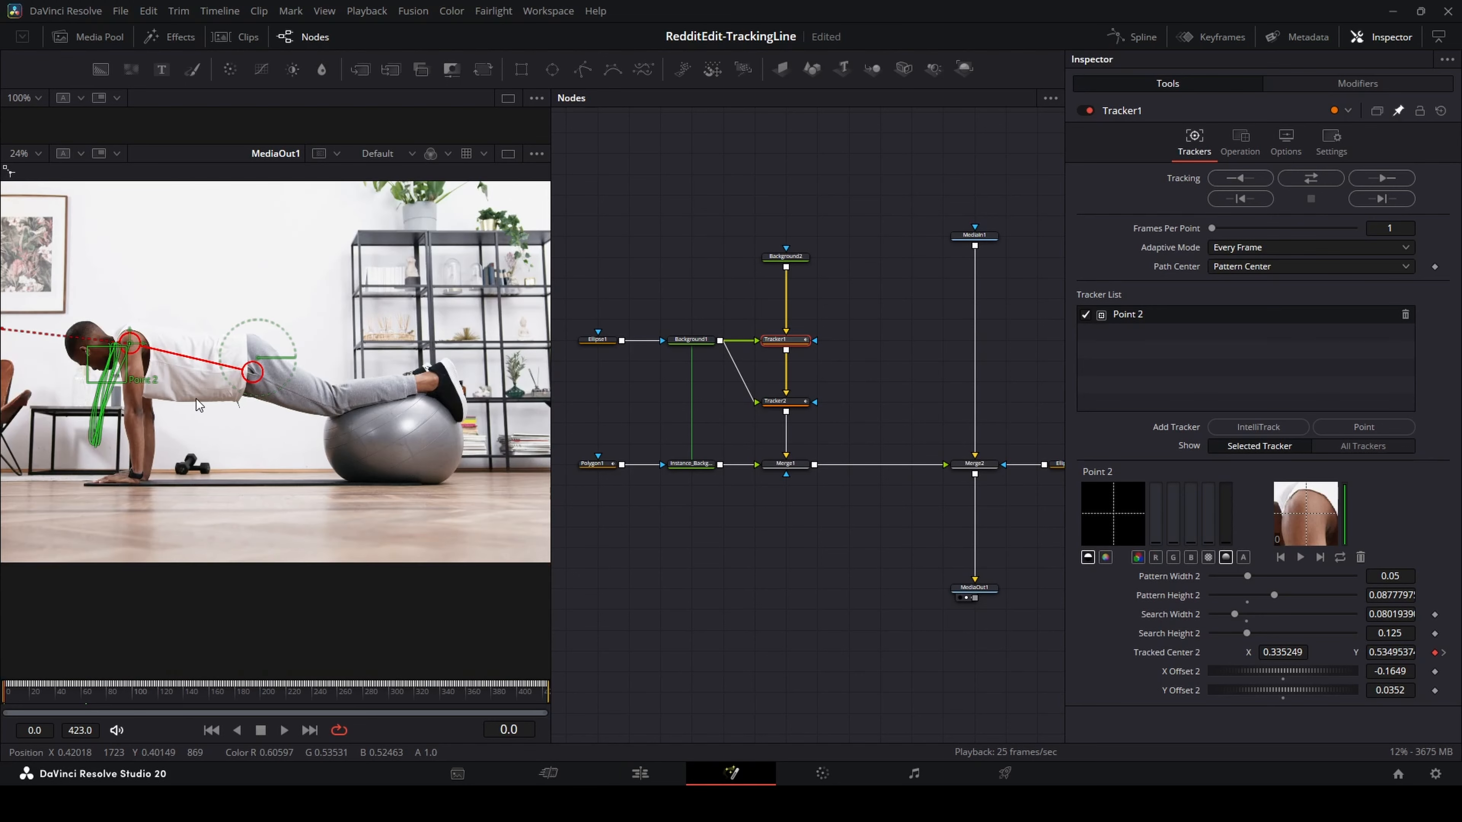
Return to the Edit page and play the clip on the timeline to review the tracking line effect
left_click(662, 776)
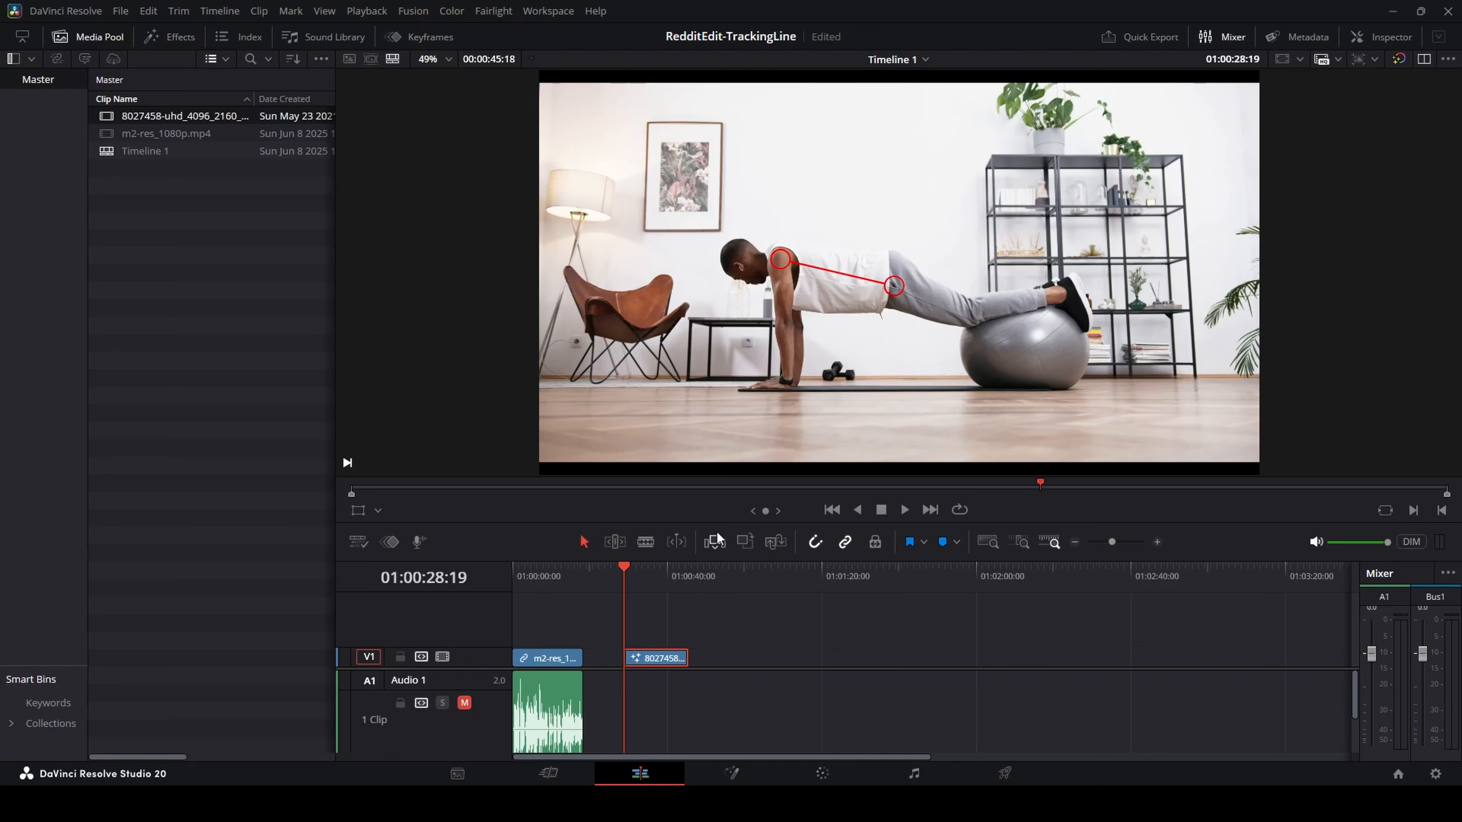
left_click(1035, 704)
key("space")
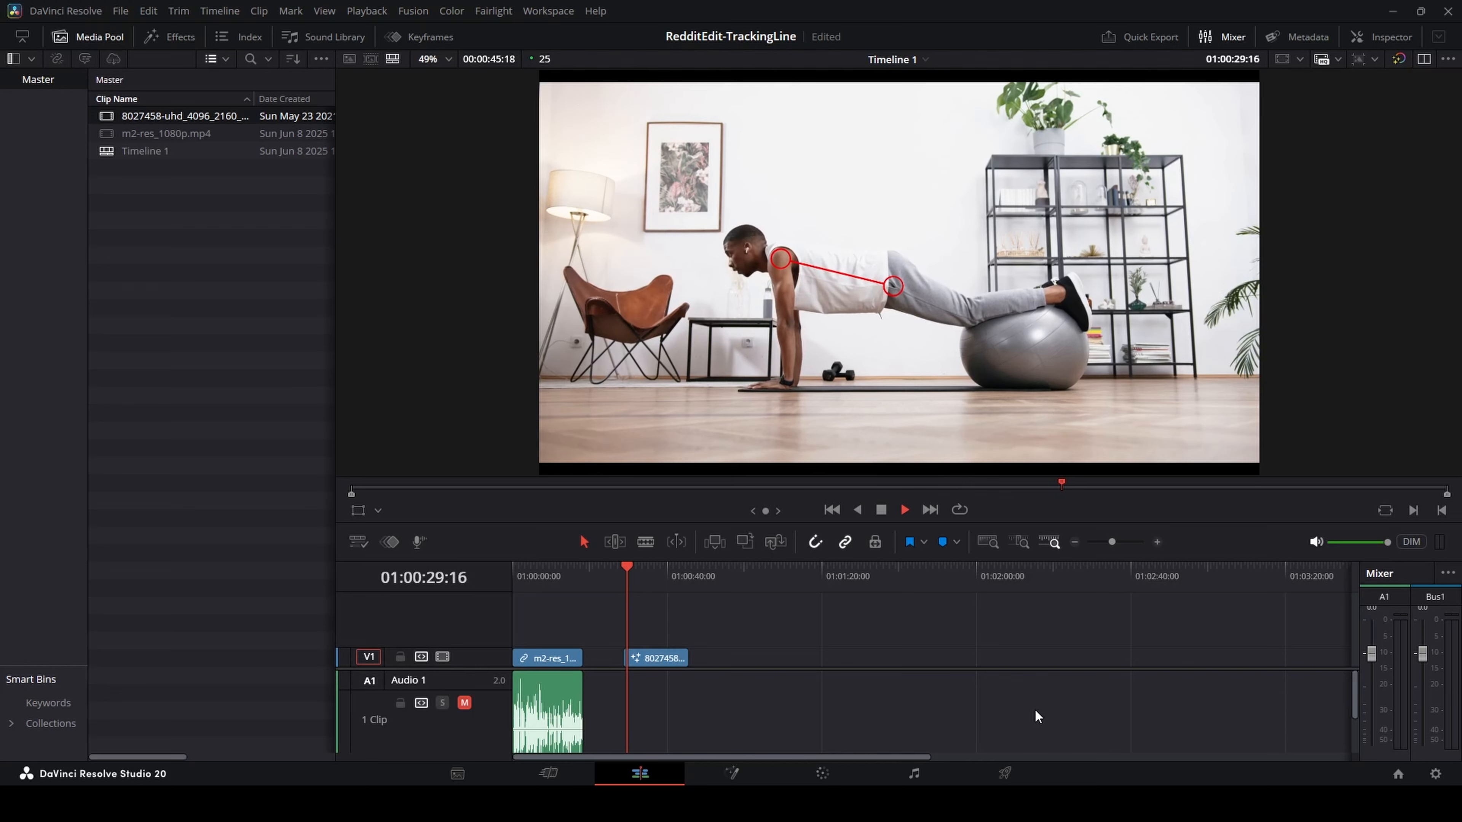